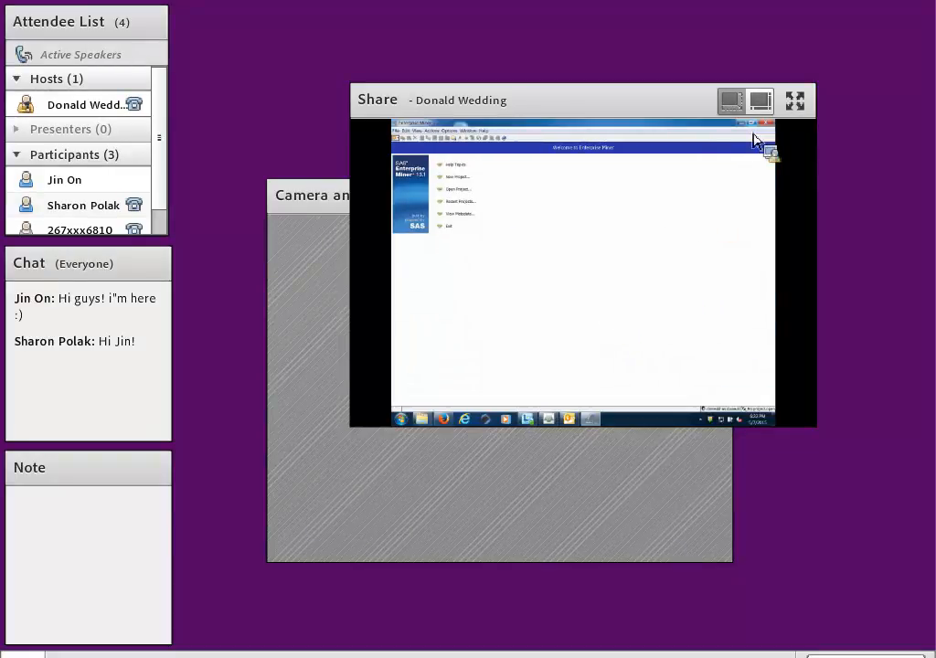
Start a new project and set its SAS server directory to the C:\SHARON folder.
left_click(795, 101)
left_click(207, 124)
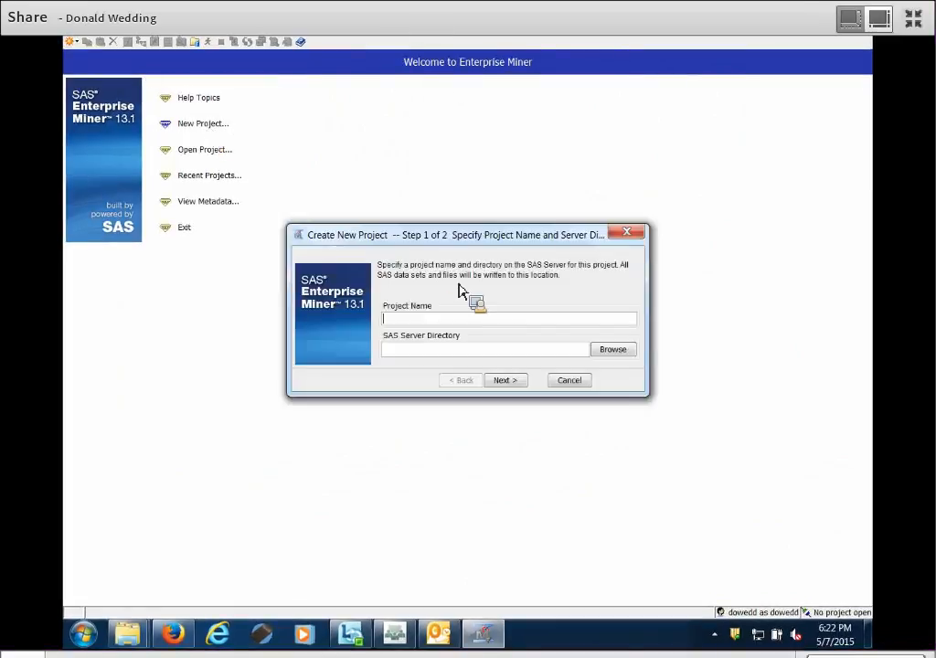
left_click(614, 350)
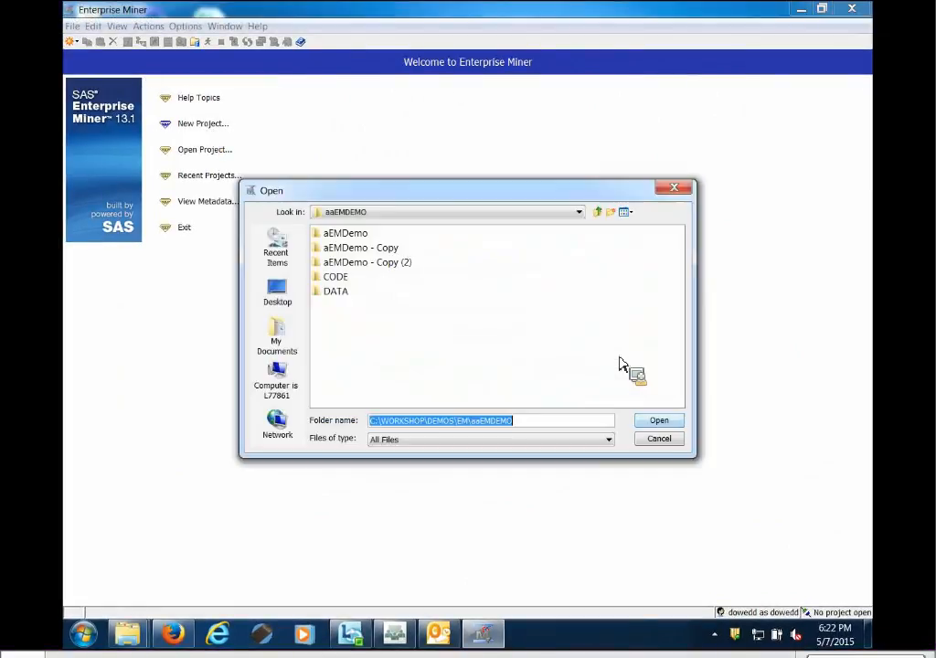
left_click(598, 213)
left_click(599, 213)
left_click(599, 213)
left_click(599, 213)
left_click(599, 216)
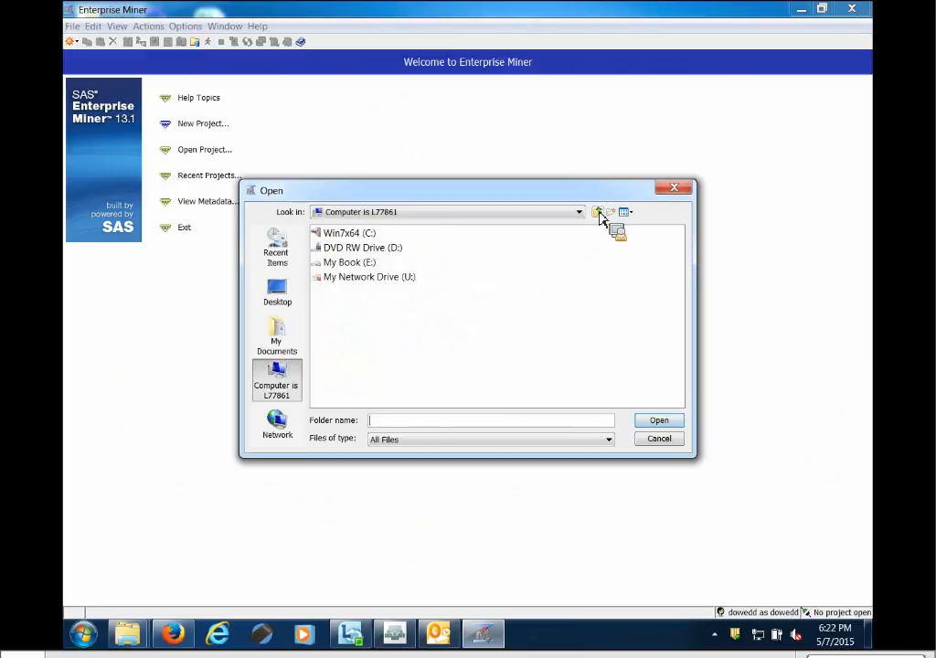
double_click(361, 236)
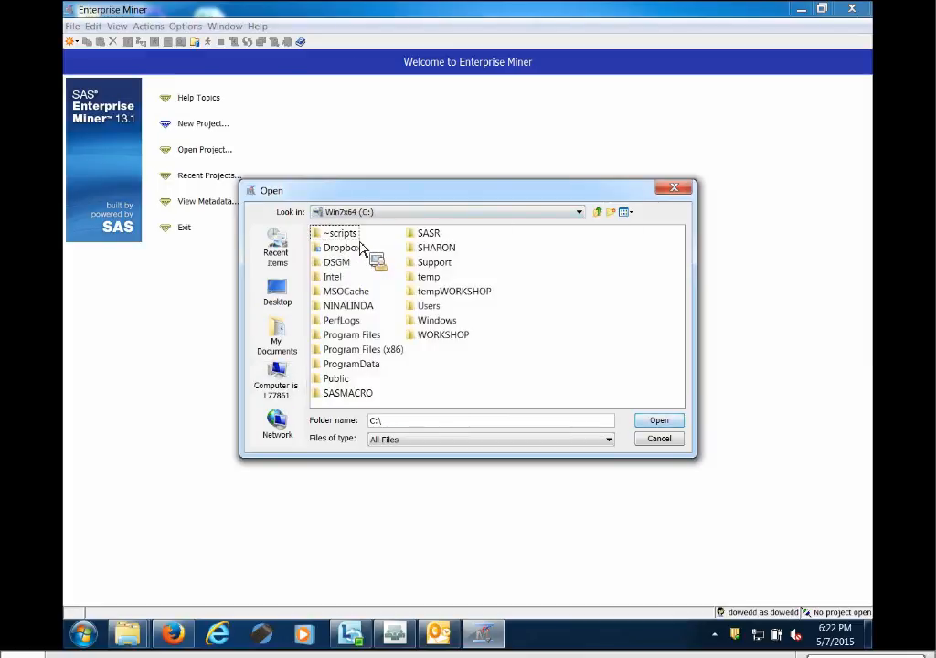
double_click(431, 247)
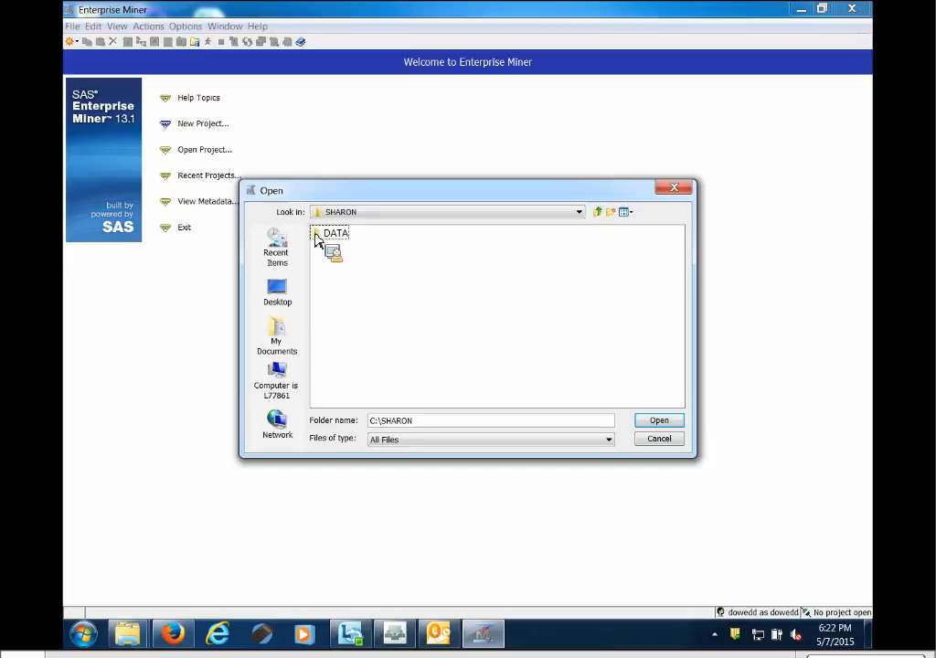
left_click(657, 422)
Name the new project ShProj and finish creating it.
left_click(409, 320)
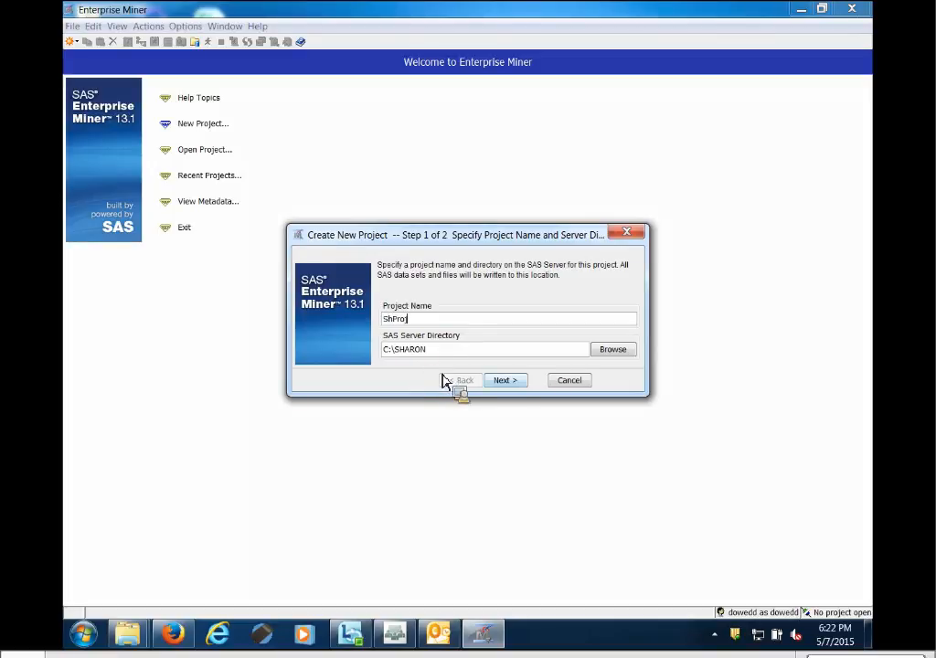
left_click(510, 381)
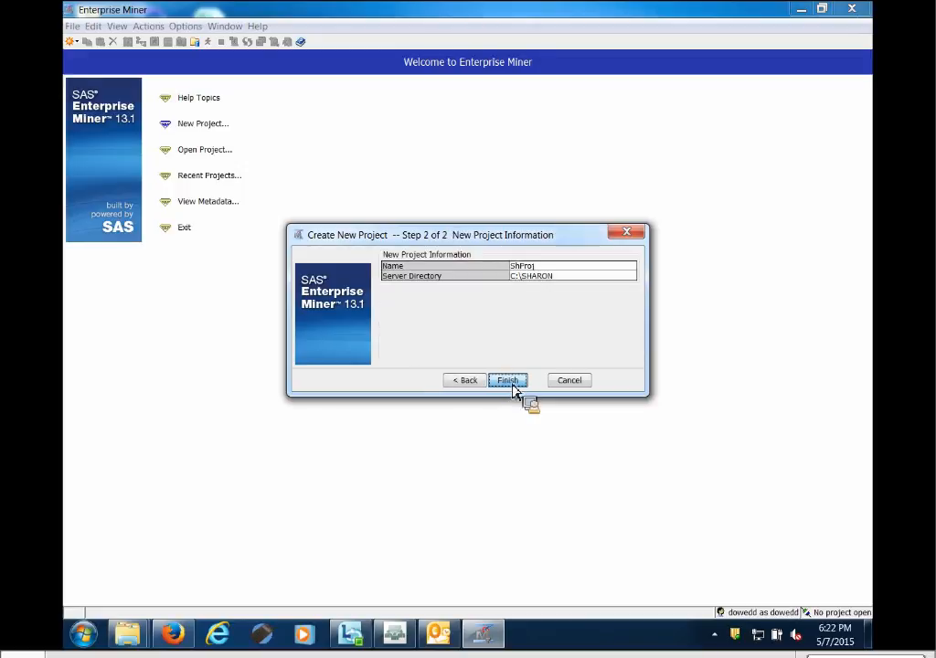
left_click(512, 386)
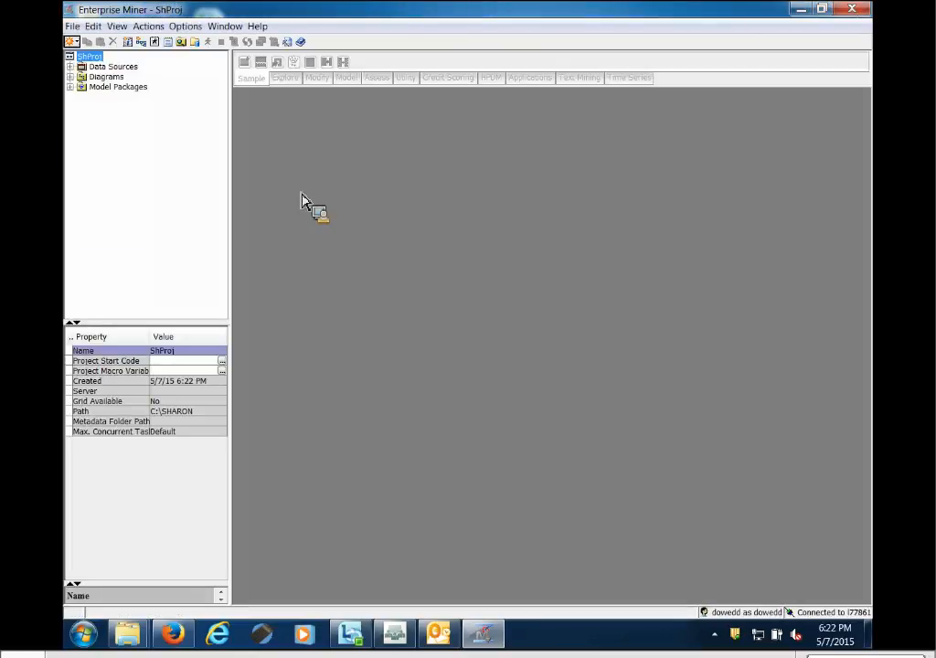
Exit Enterprise Miner and examine the contents of the new ShProj project folder in Windows Explorer.
left_click(854, 11)
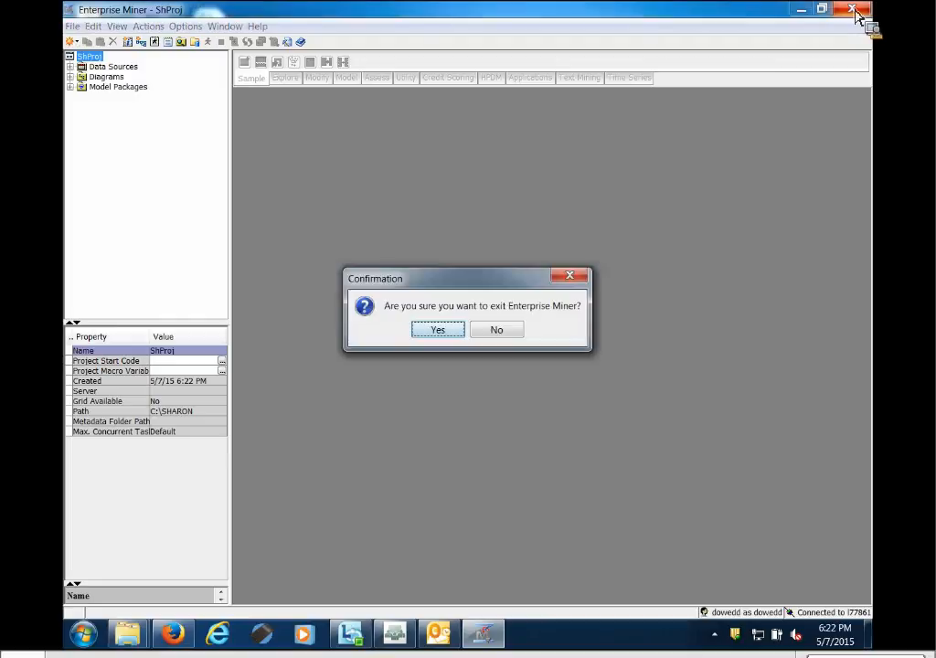
left_click(453, 332)
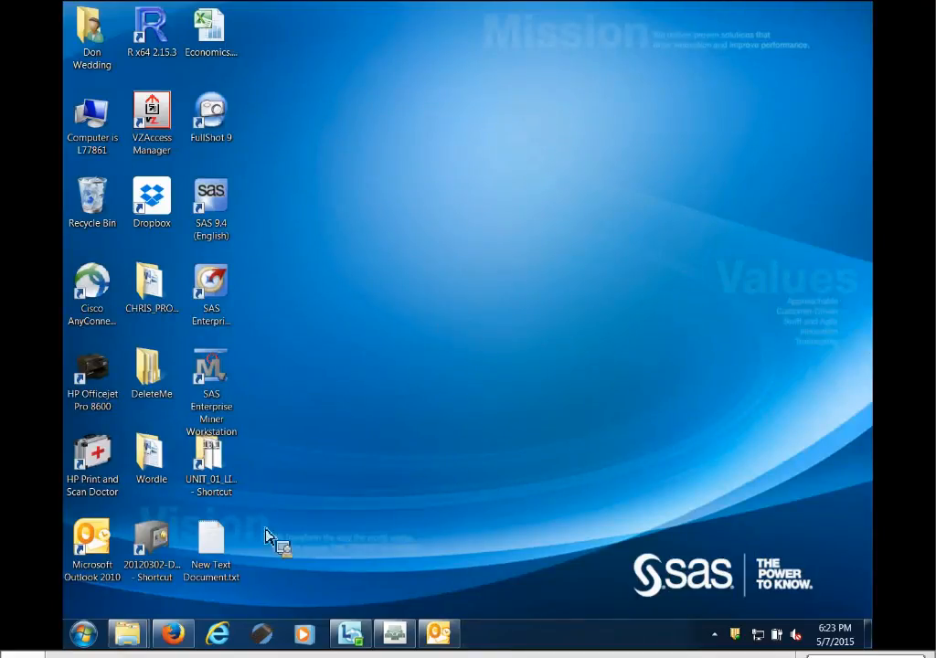
mouse_move(129, 644)
left_click(156, 539)
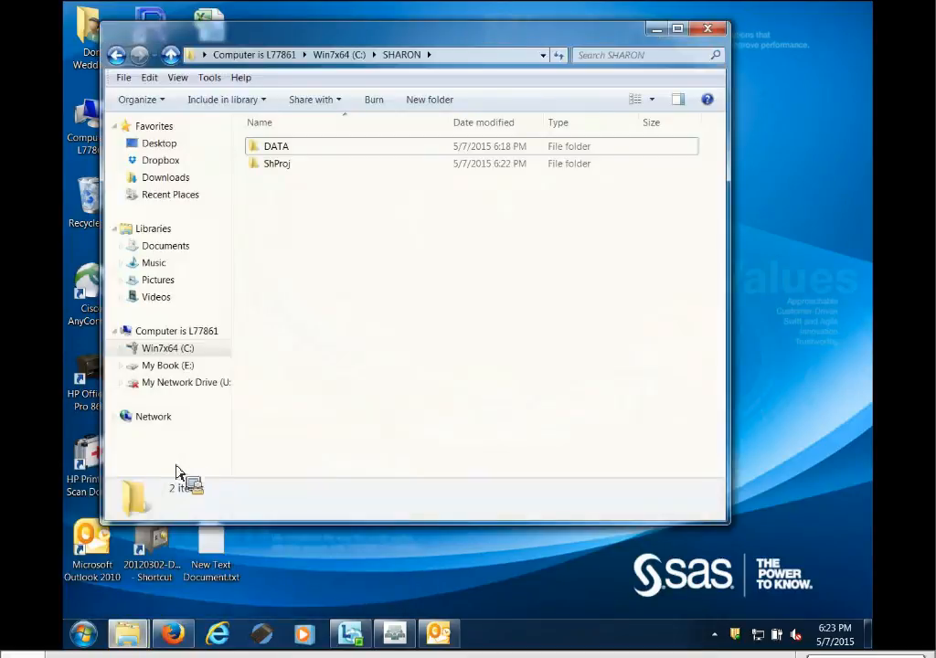
double_click(265, 161)
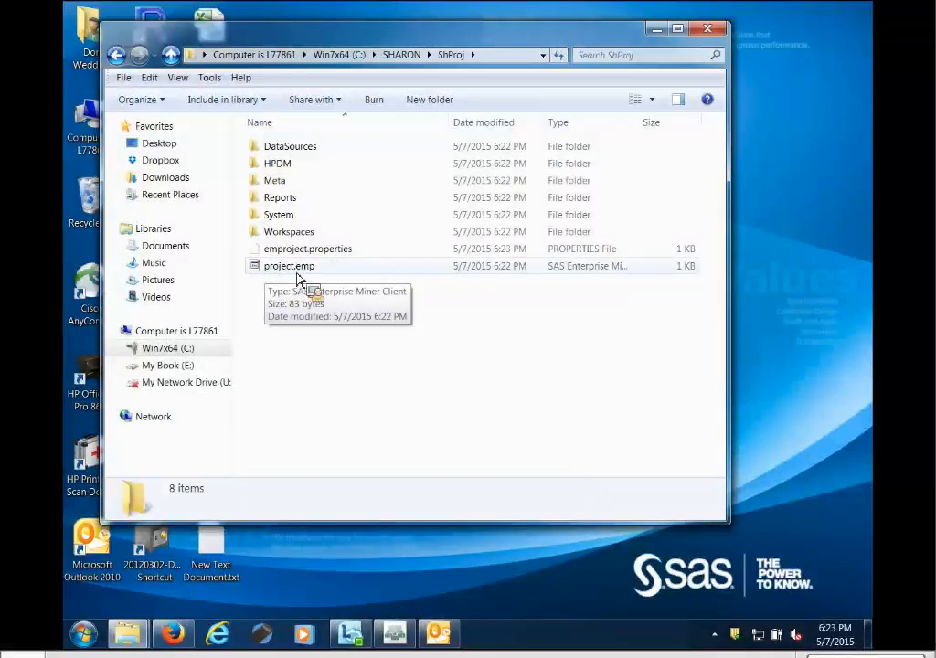
left_click(710, 32)
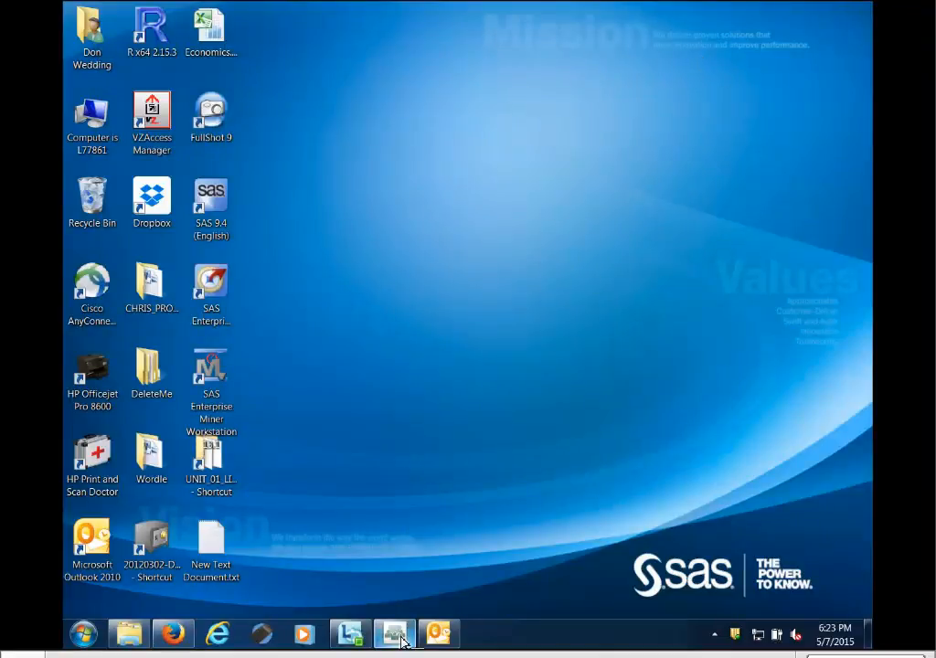
Relaunch Enterprise Miner and open the existing project file project.emp from C:\SHARON\ShProj.
mouse_move(350, 631)
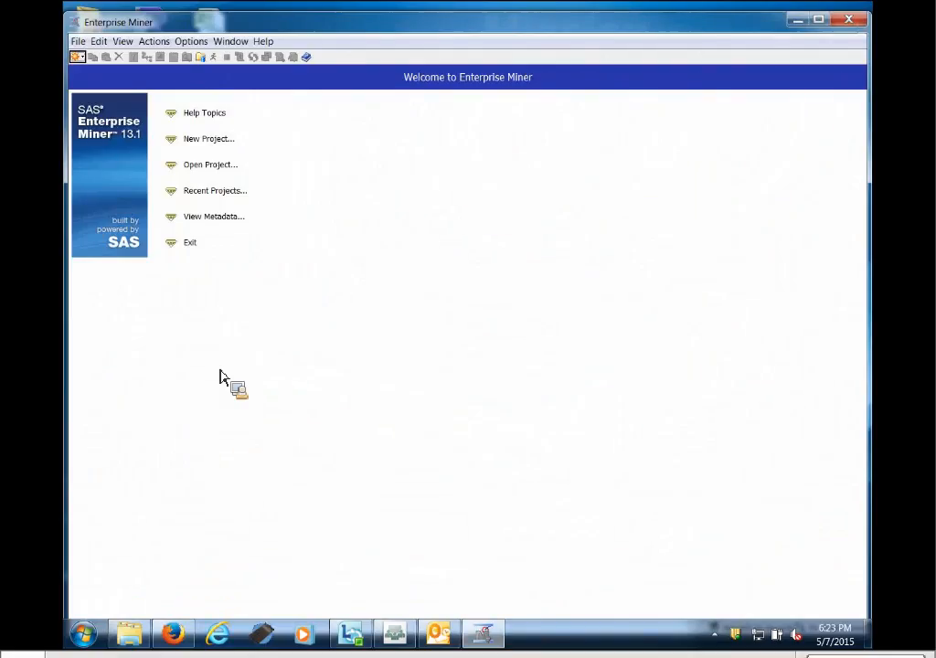
left_click(205, 177)
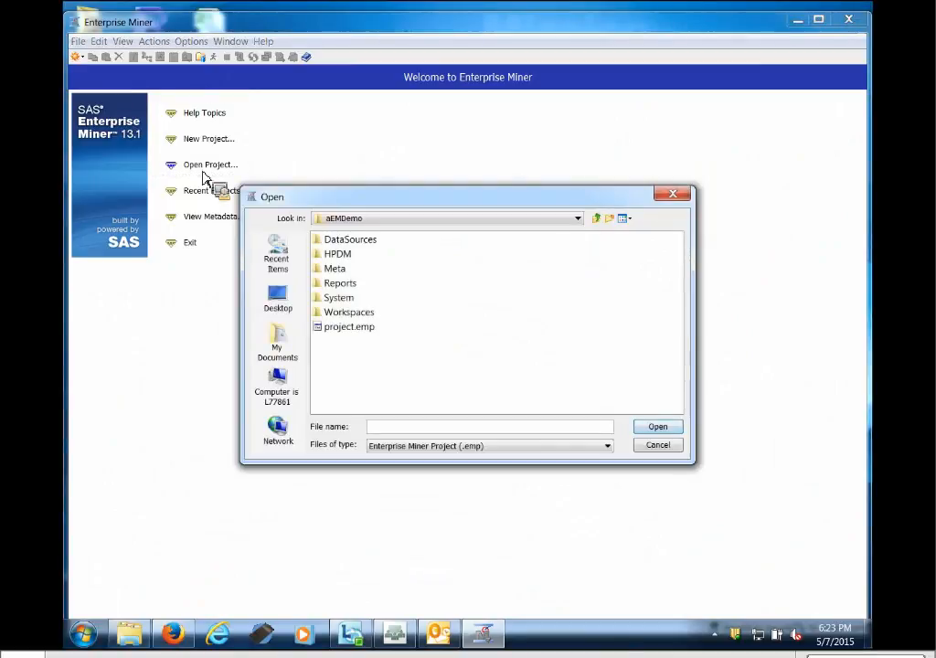
left_click(596, 218)
left_click(596, 218)
left_click(596, 219)
left_click(596, 219)
left_click(596, 220)
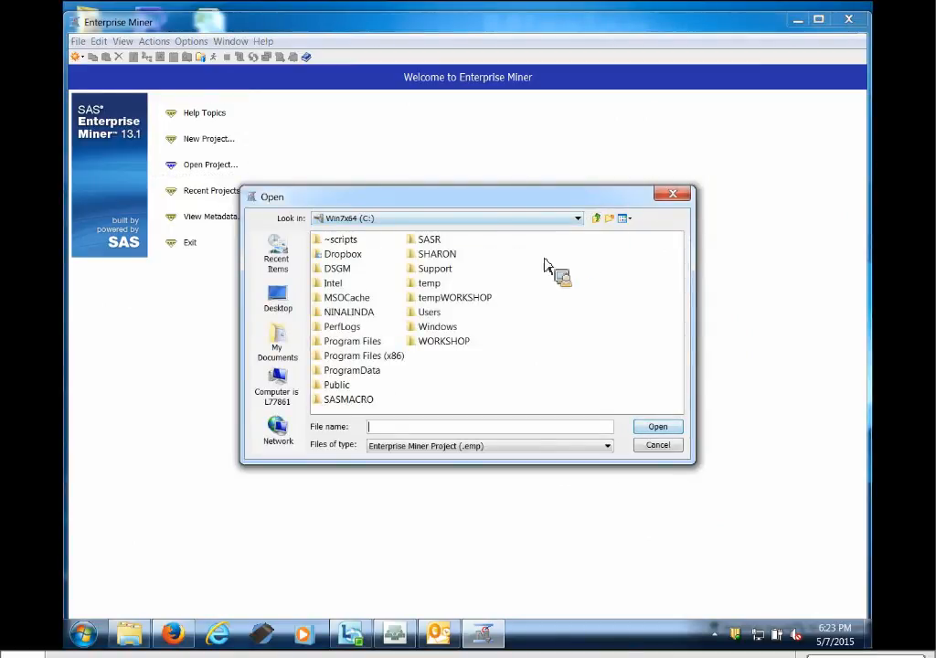
left_click(439, 255)
key("Return")
left_click(338, 254)
key("Return")
left_click(364, 327)
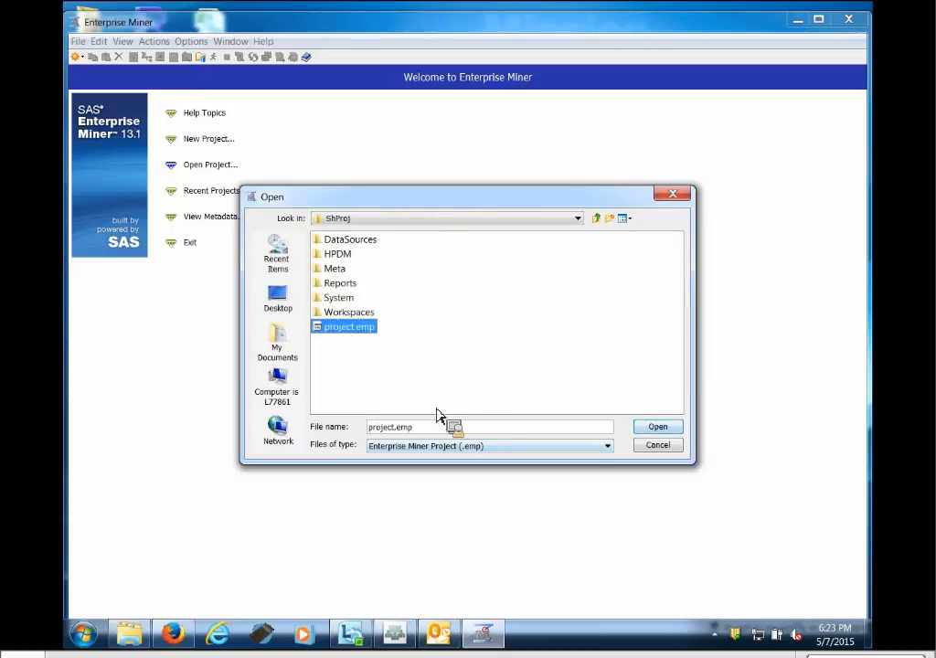
left_click(662, 446)
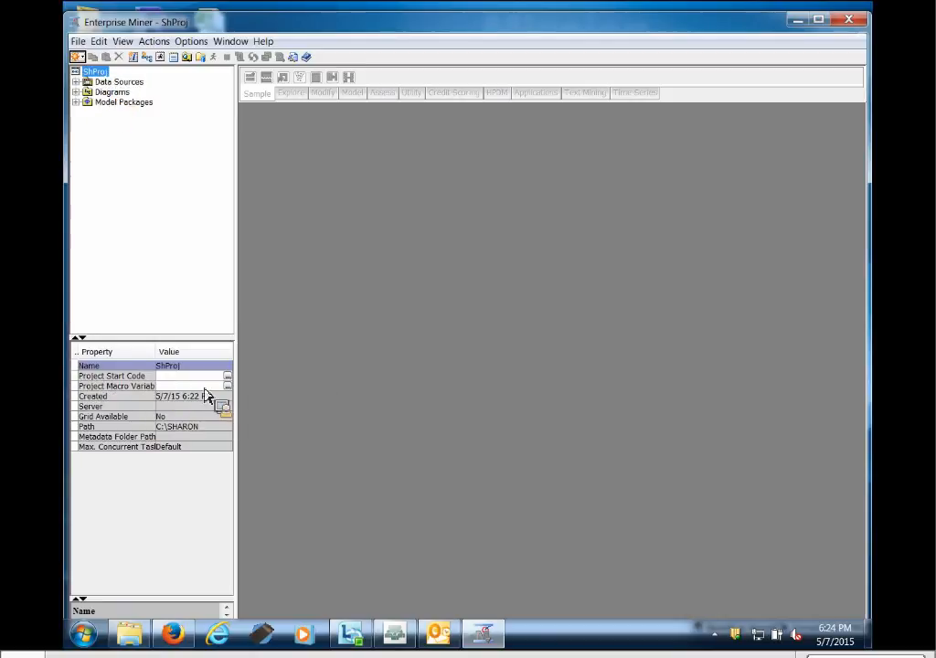
left_click(228, 378)
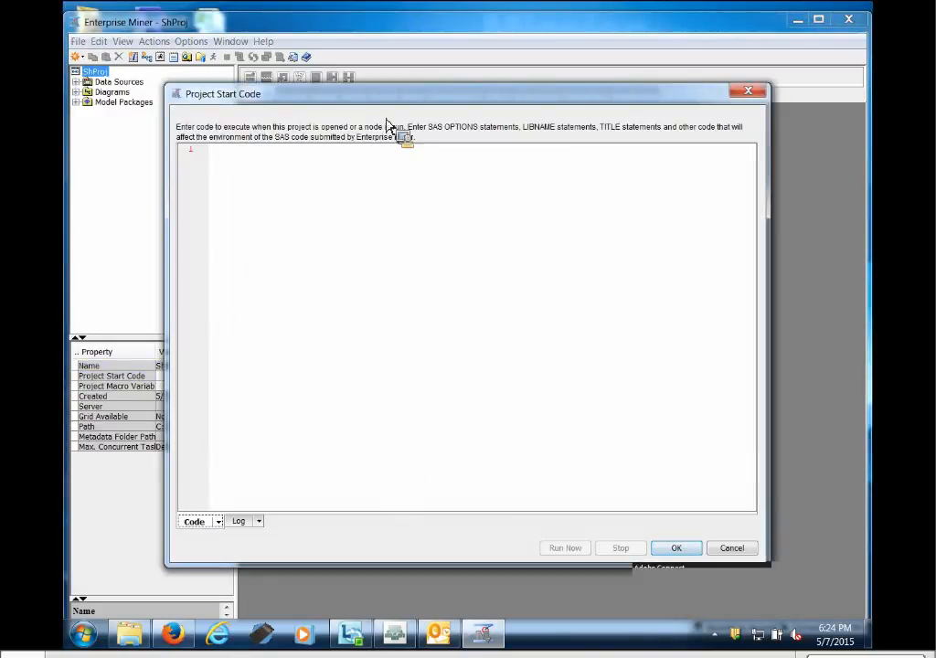
left_click_drag(365, 99, 446, 61)
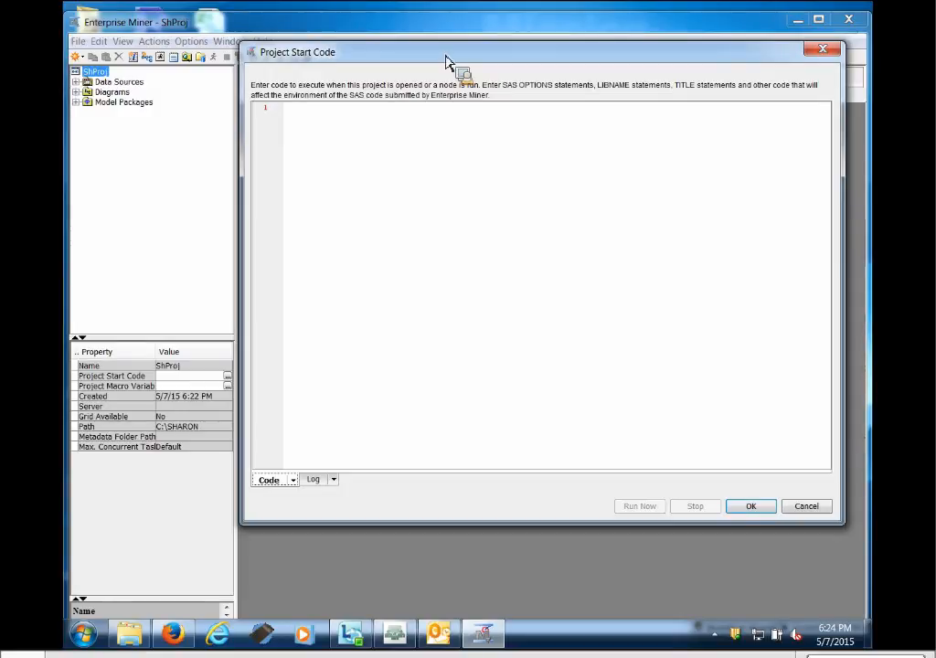
key("Escape")
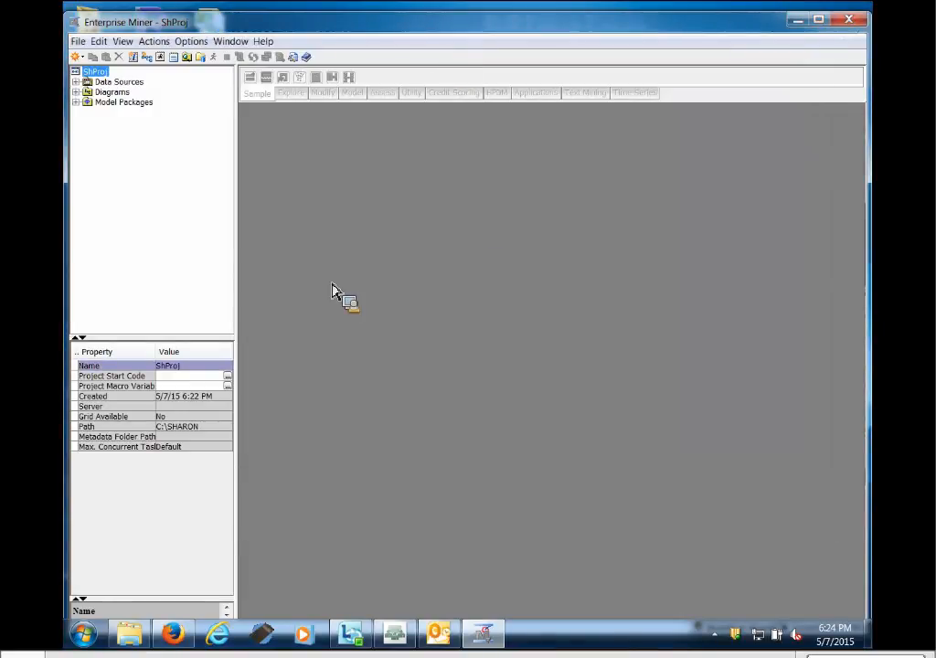
Enter libname SHLIB "C:\SHARON\DATA"; as the project start code, run it and save it.
left_click(231, 379)
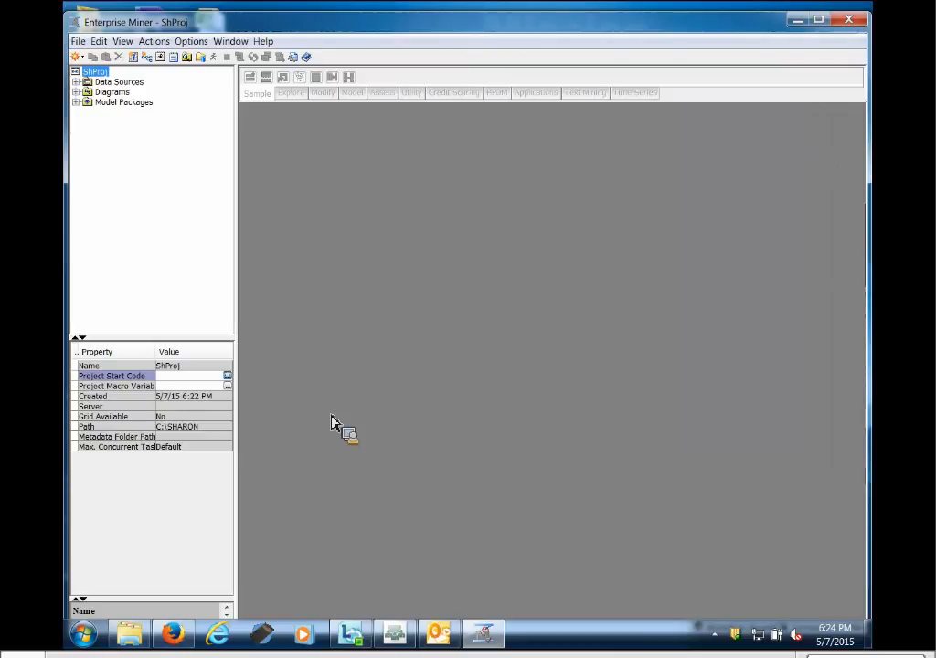
key("Return")
key("Return")
key("Return")
key("Return")
key("Return")
key("Up")
key("Up")
key("Up")
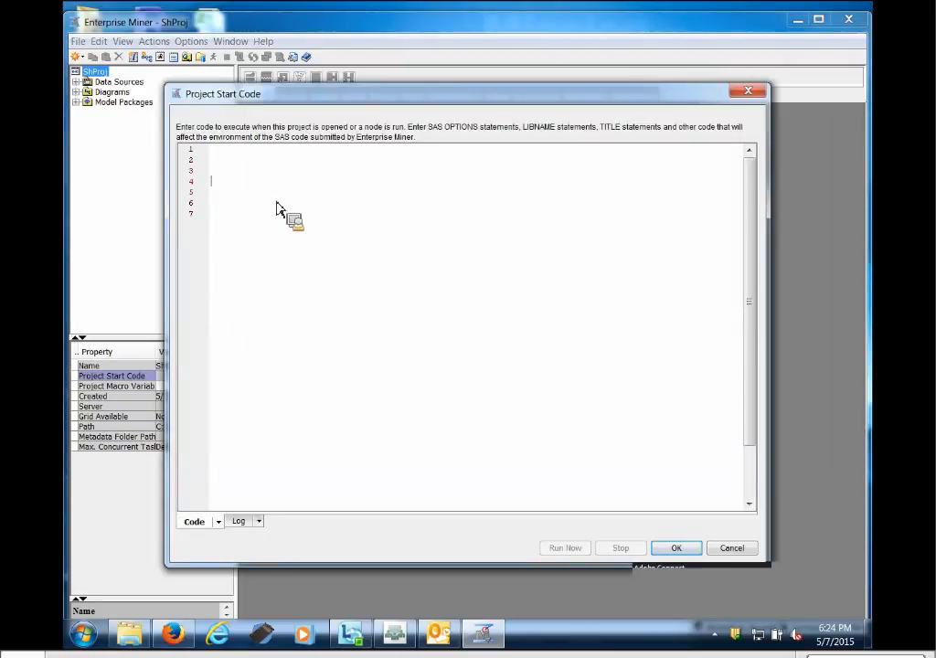
type("libname ")
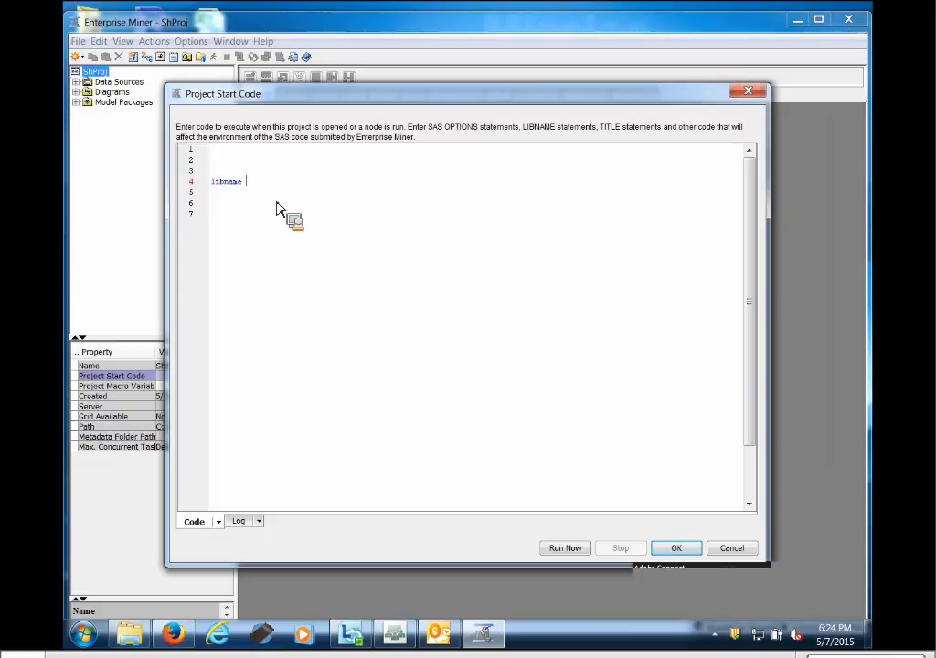
type("SHLIB \"C:\\SHARE")
type("N\\DATA\";")
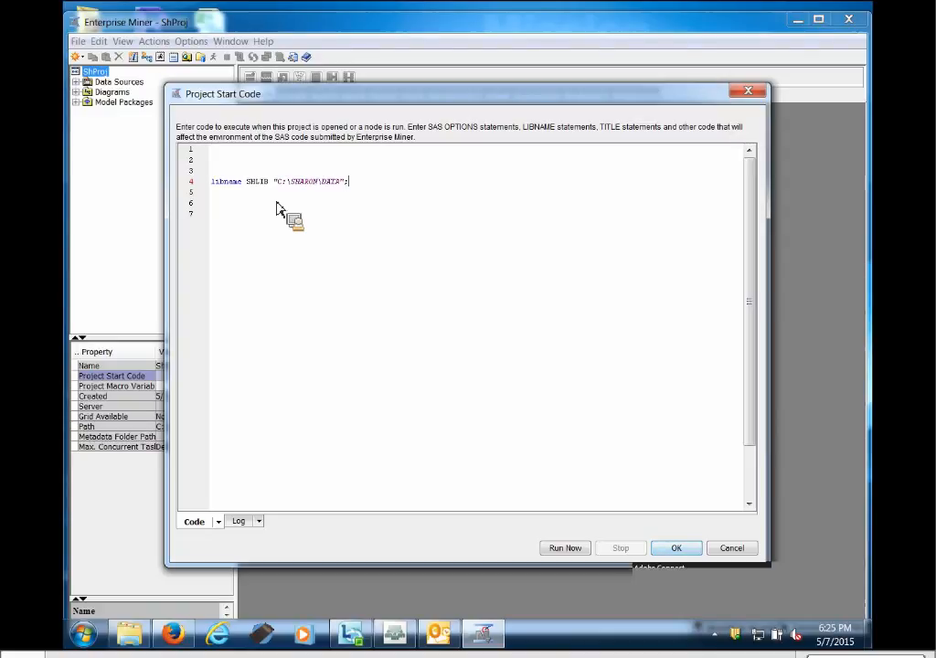
left_click(566, 549)
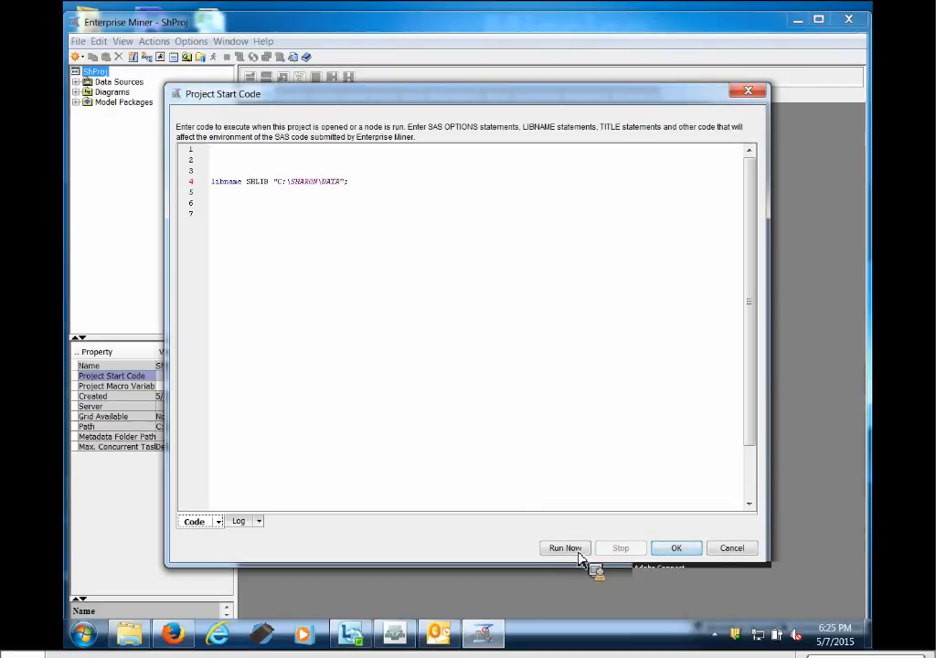
left_click(676, 549)
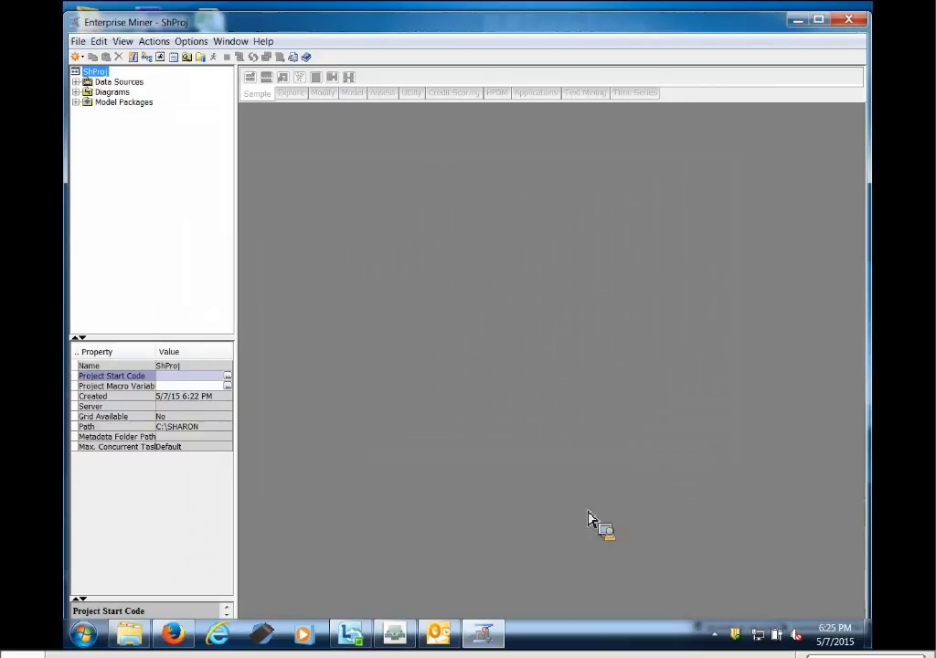
left_click(104, 83)
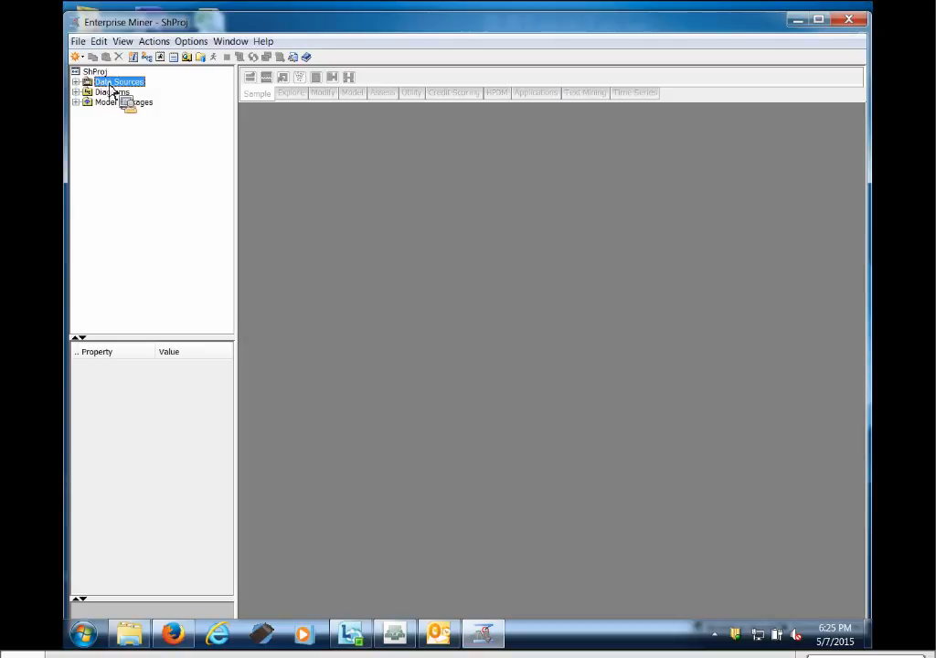
right_click(110, 90)
left_click(149, 90)
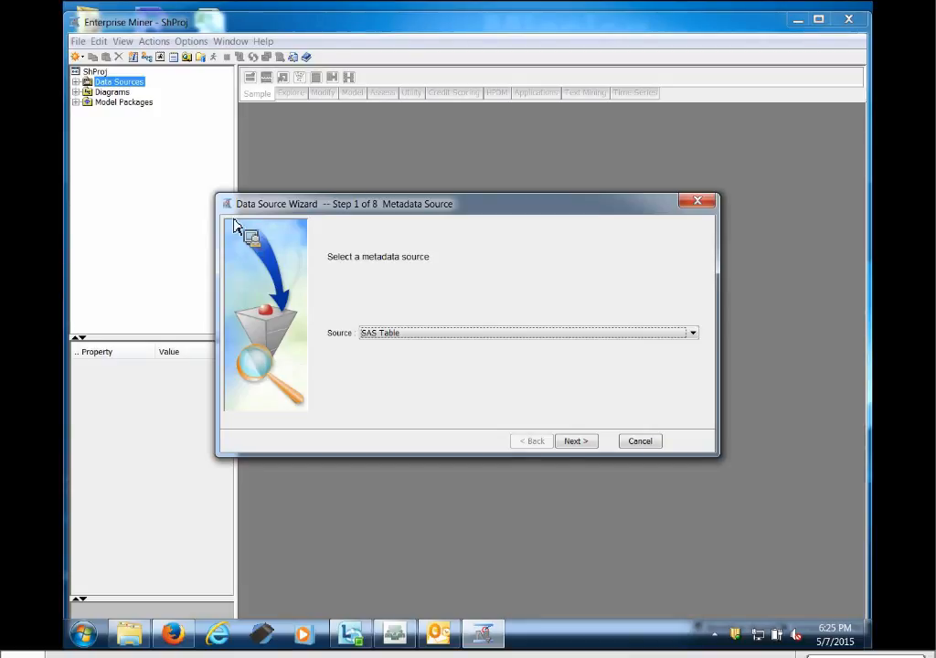
left_click(650, 444)
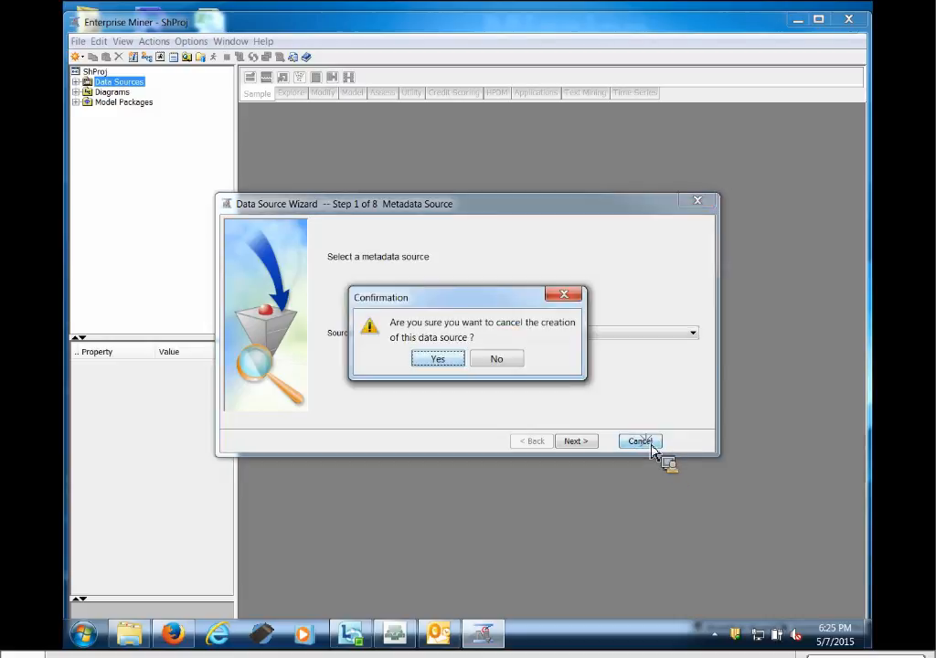
left_click(437, 360)
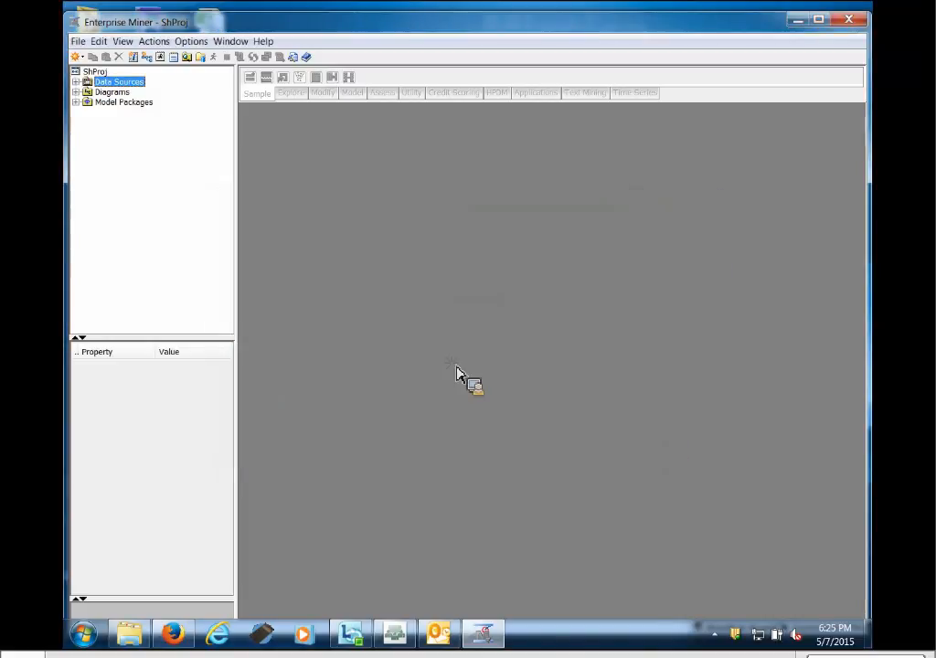
Start a new data source from a SAS table and choose the Hmeq table in the Shlib library.
right_click(118, 83)
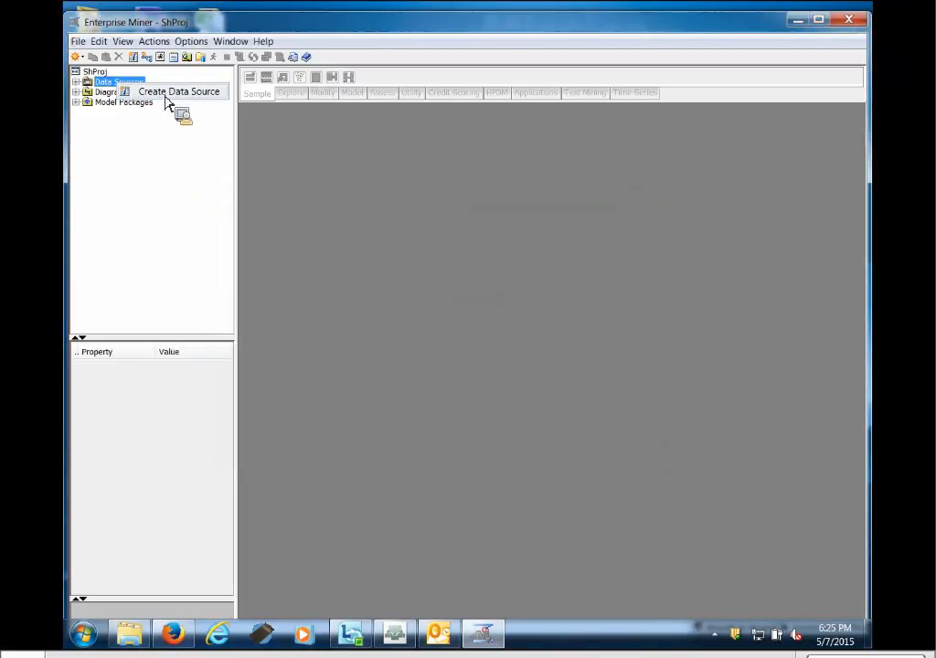
left_click(162, 95)
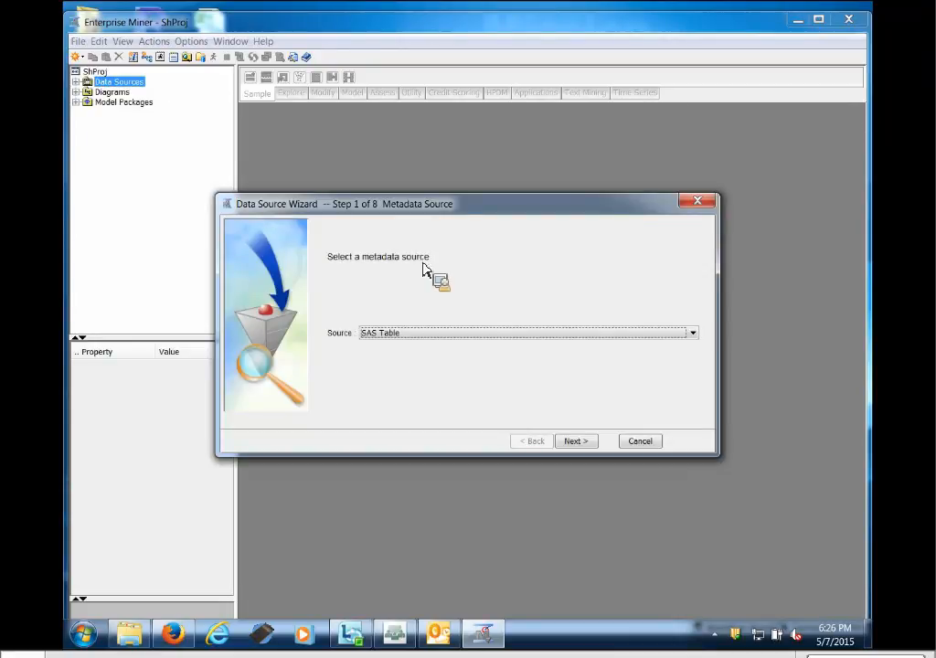
left_click(576, 443)
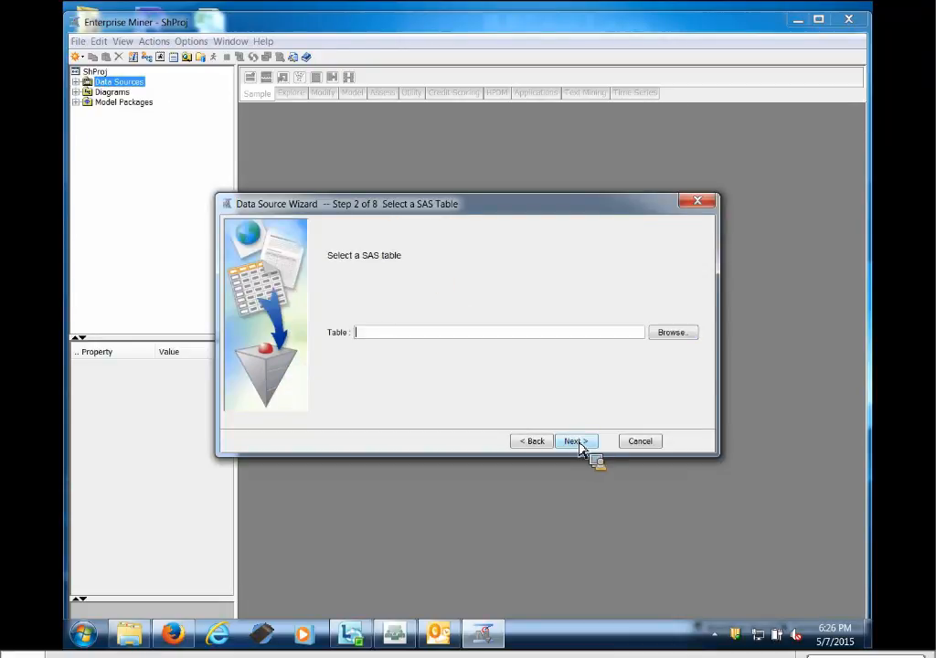
left_click(677, 336)
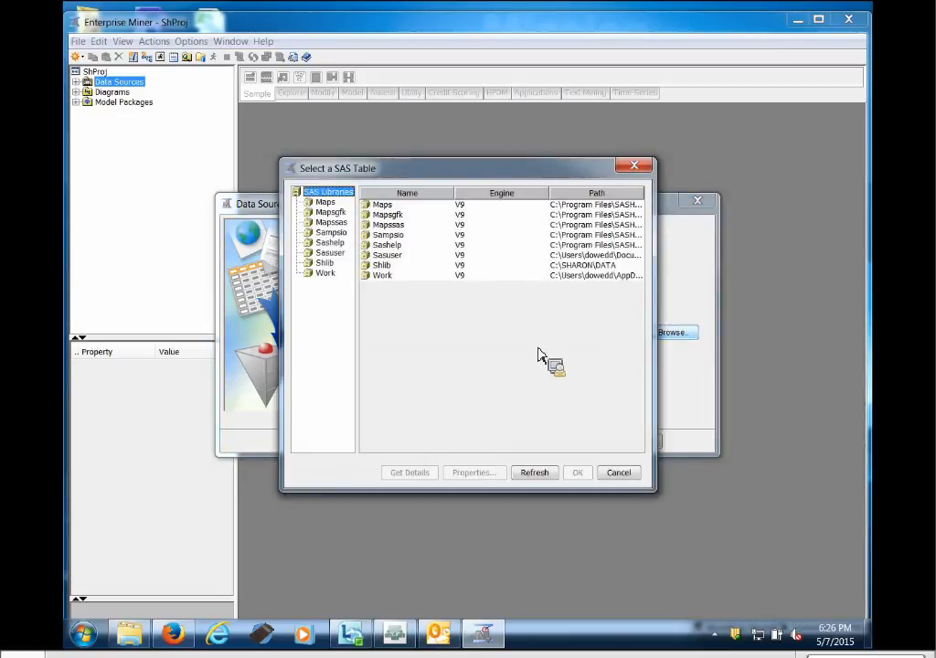
double_click(384, 267)
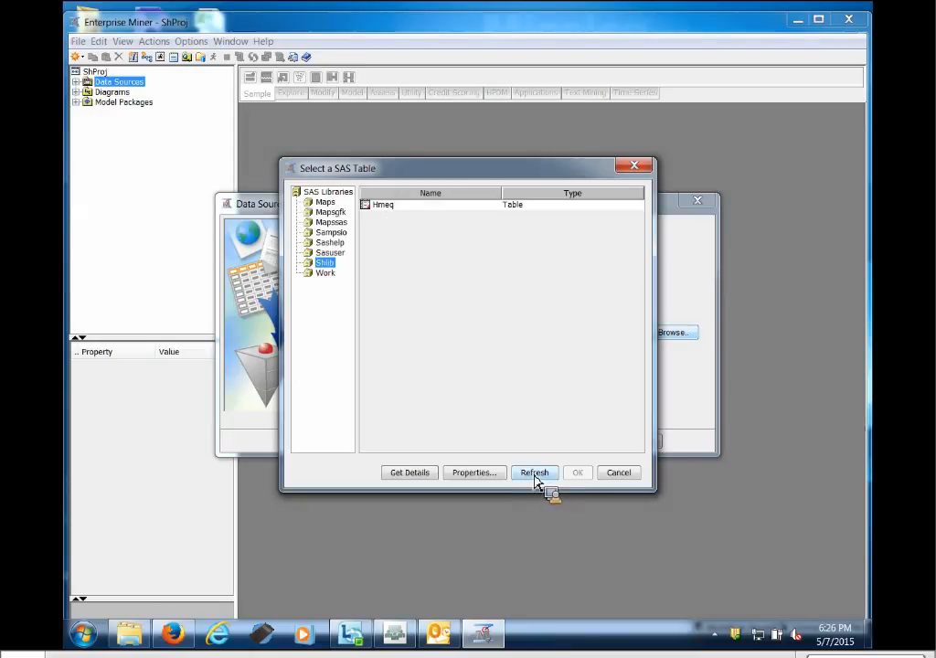
left_click(389, 205)
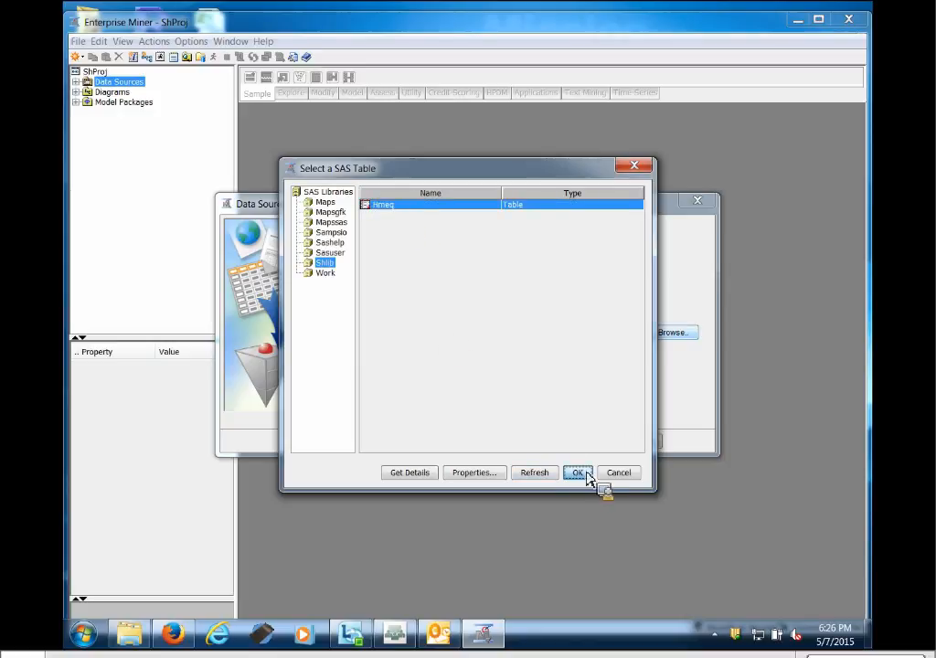
left_click(577, 473)
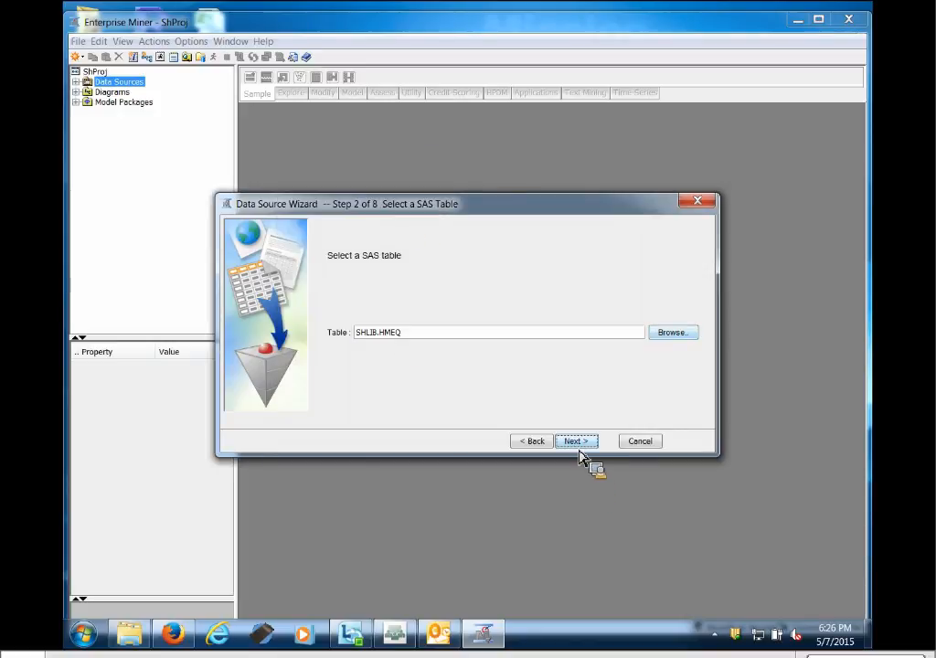
Complete the SHLIB.HMEQ data source with the Basic metadata advisor option and the remaining default settings.
left_click(583, 446)
left_click(577, 444)
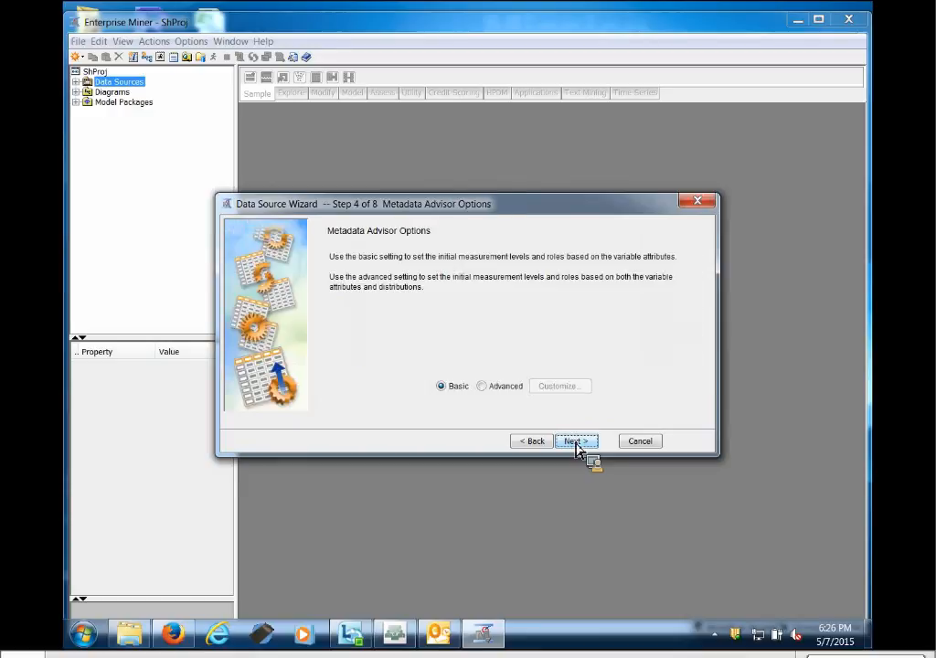
left_click(577, 445)
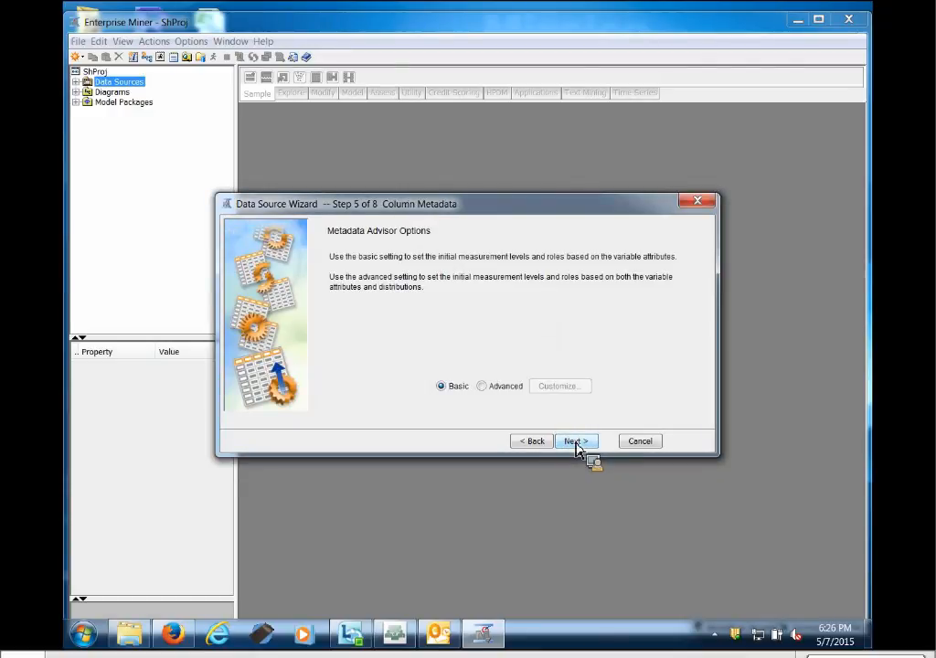
left_click(577, 441)
left_click(577, 441)
left_click(577, 442)
left_click(577, 443)
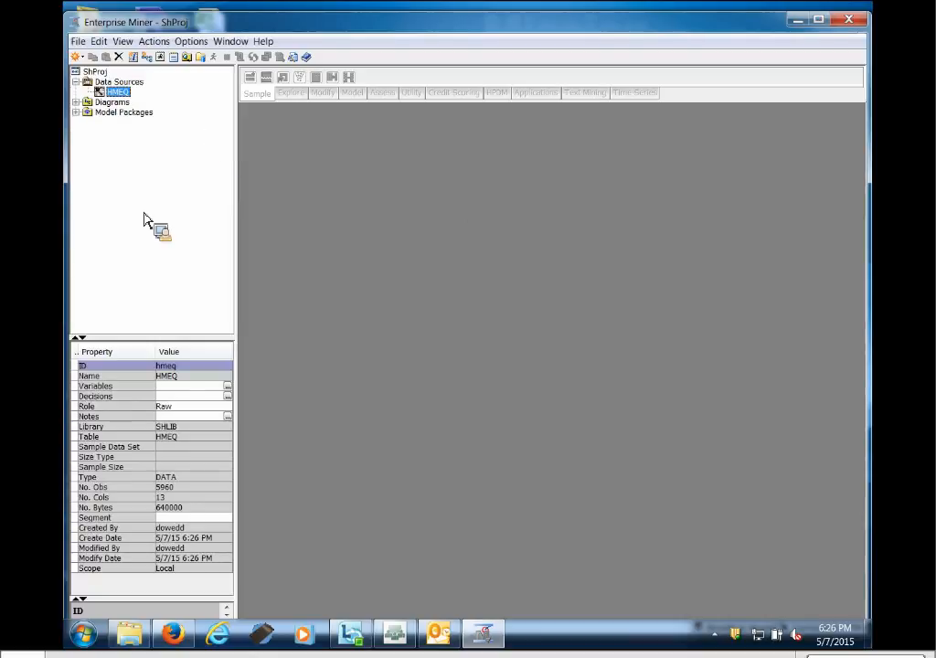
Create a new diagram named Jin On in the project.
left_click(107, 103)
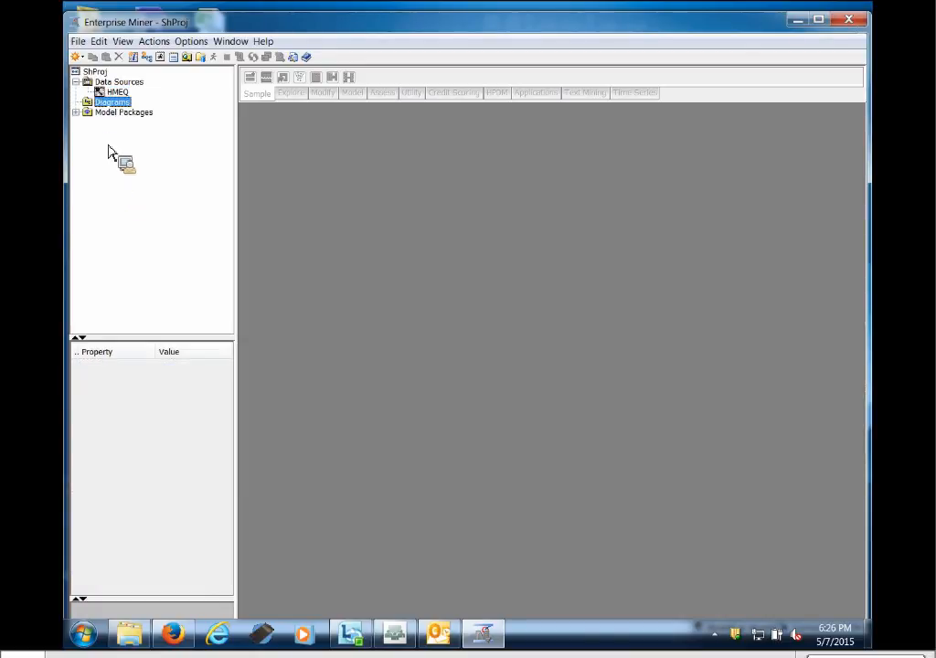
right_click(110, 102)
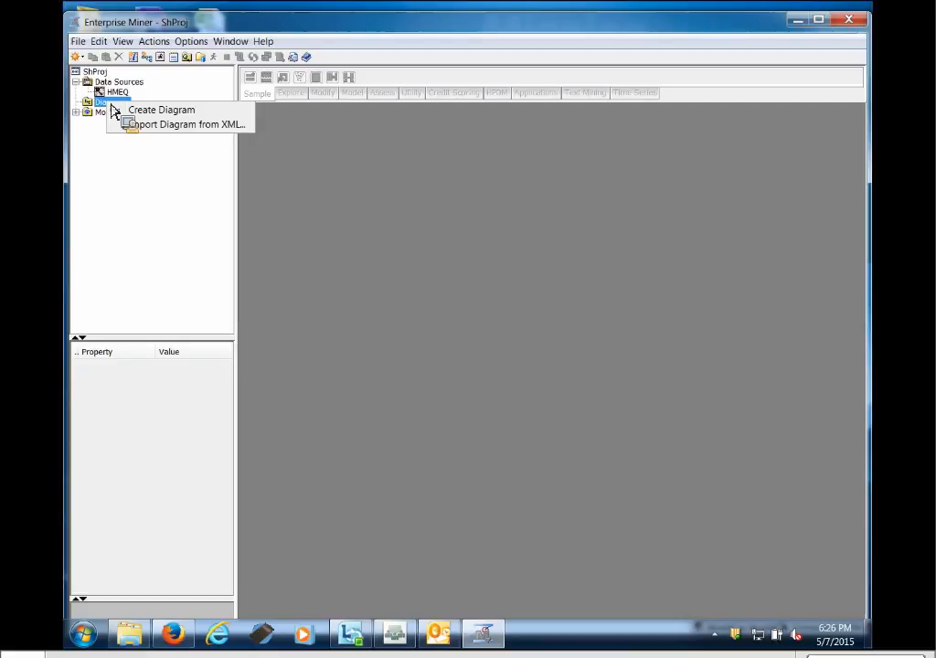
left_click(164, 110)
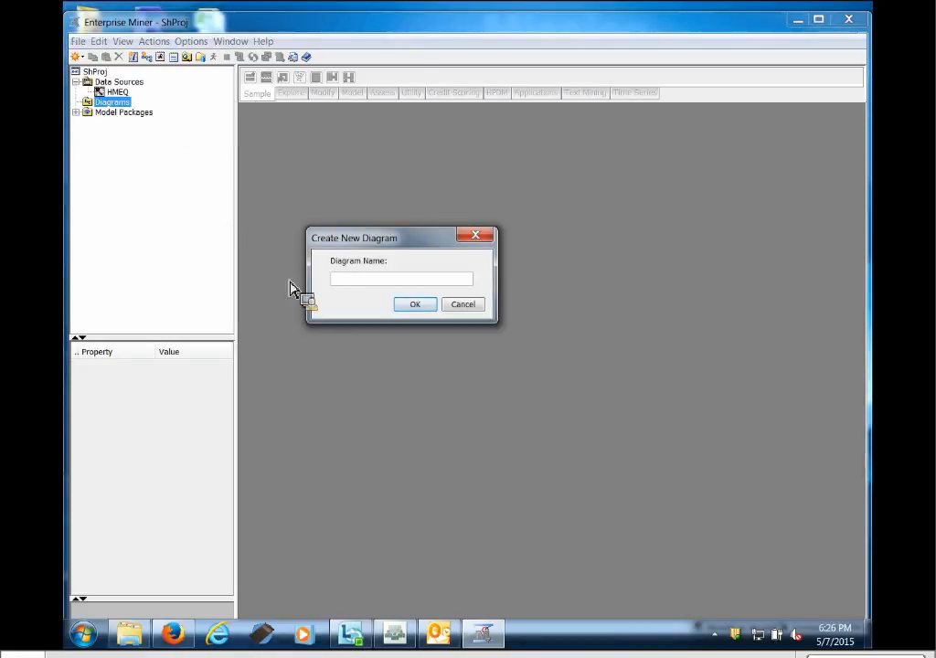
type("jIN")
key("BackSpace")
key("BackSpace")
key("BackSpace")
type("Jin On")
left_click(416, 307)
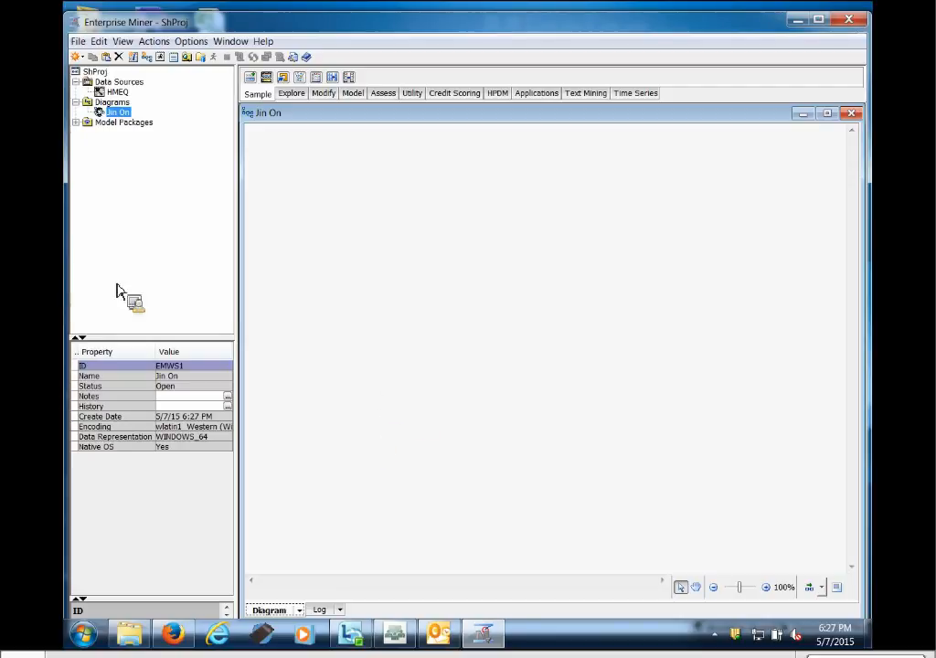
Add the HMEQ data source to the Jin On diagram as a node and run that node.
left_click(116, 92)
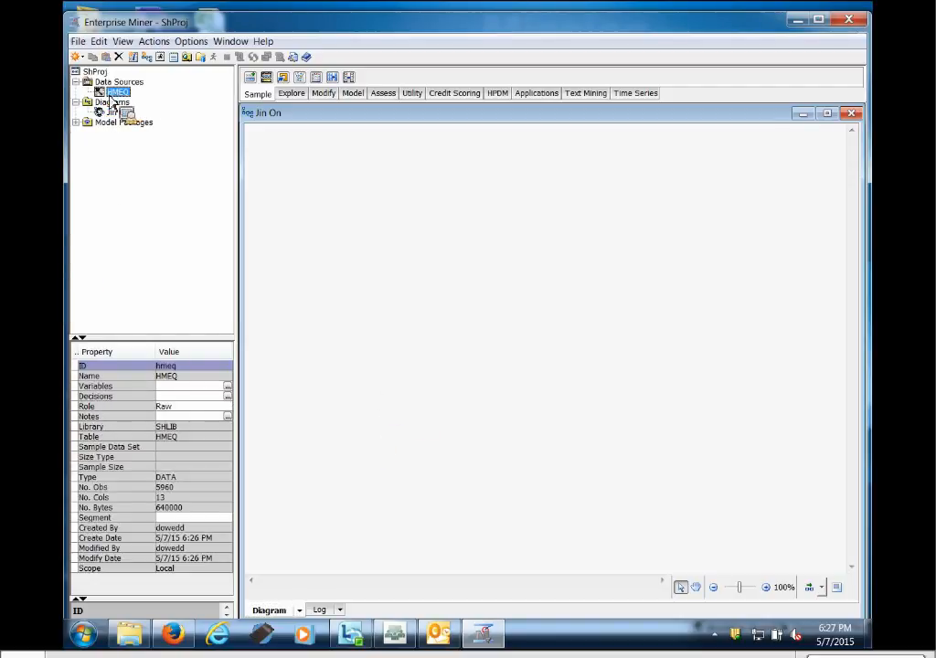
left_click_drag(107, 99, 359, 446)
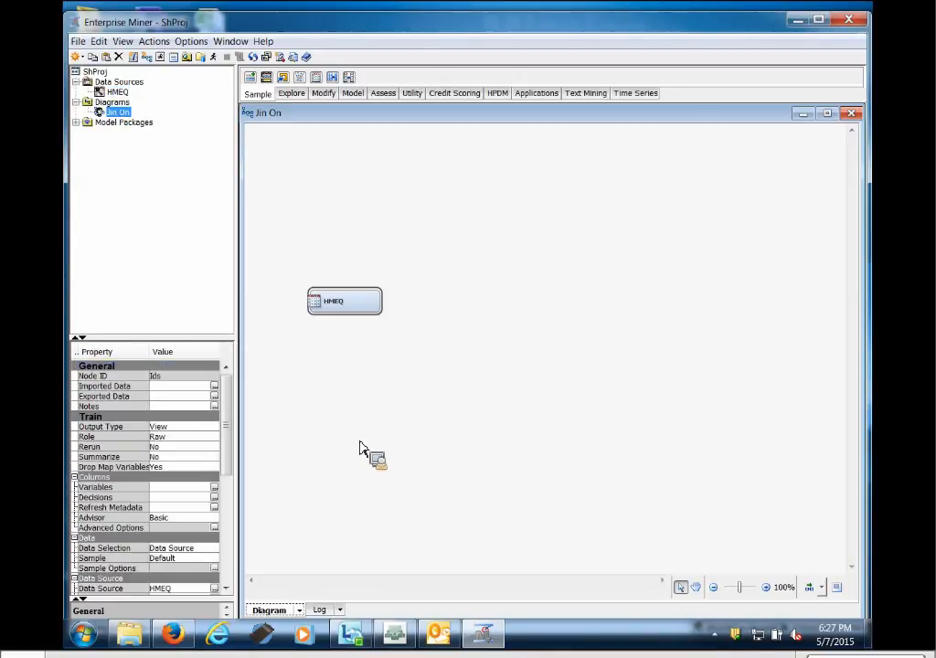
right_click(345, 313)
left_click(383, 353)
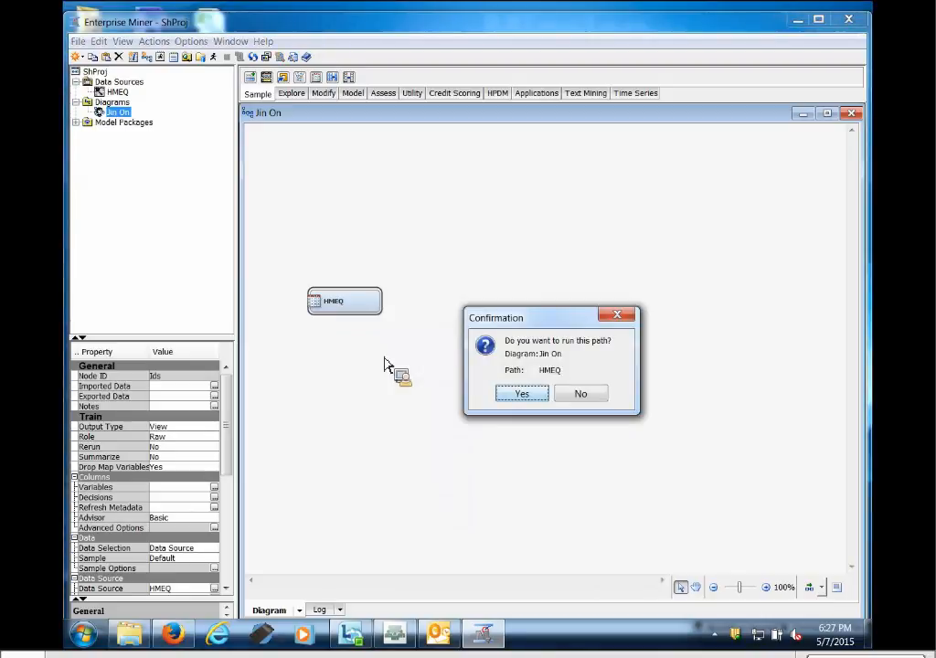
left_click(528, 398)
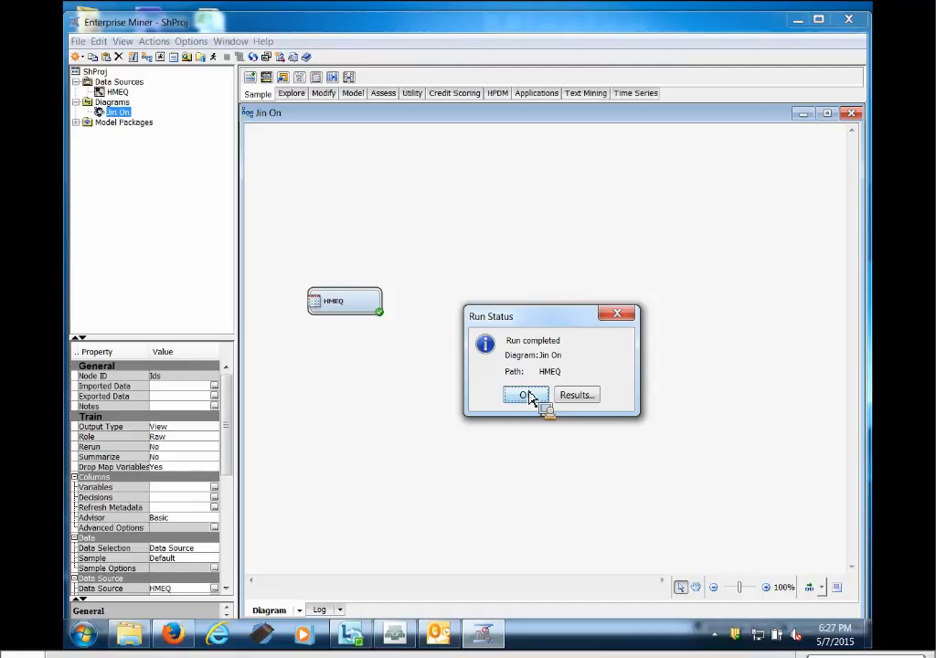
left_click(532, 400)
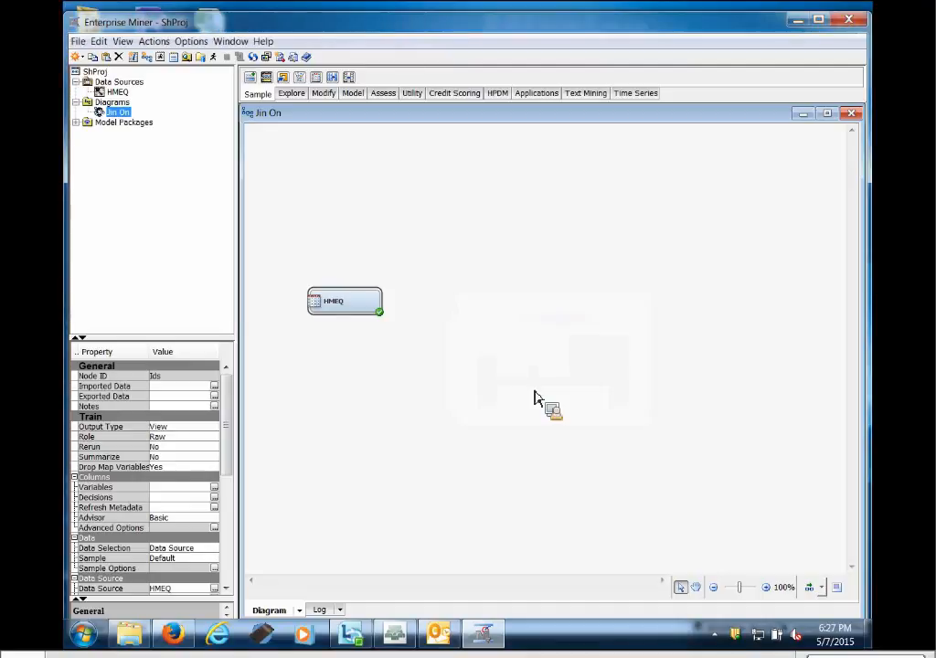
Open the HMEQ node's variables for editing and explore all of them together, from BAD through YOJ.
right_click(342, 301)
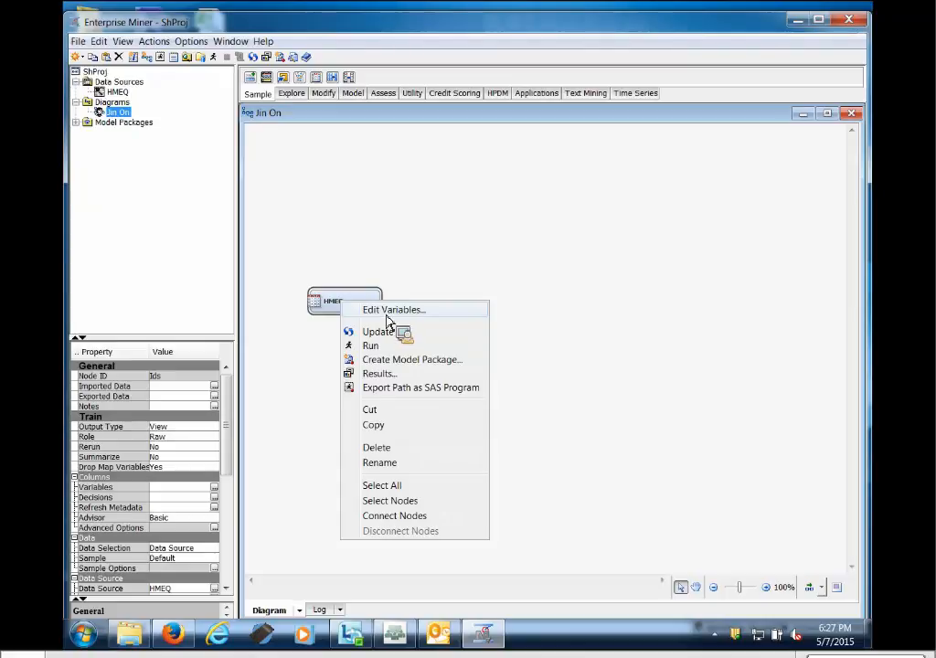
left_click(387, 315)
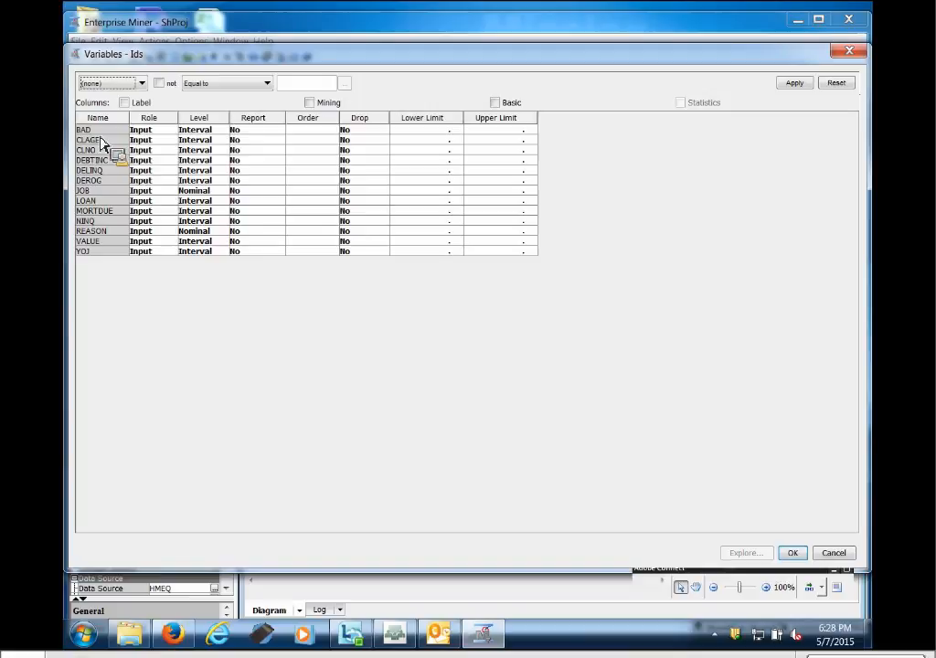
left_click(95, 133)
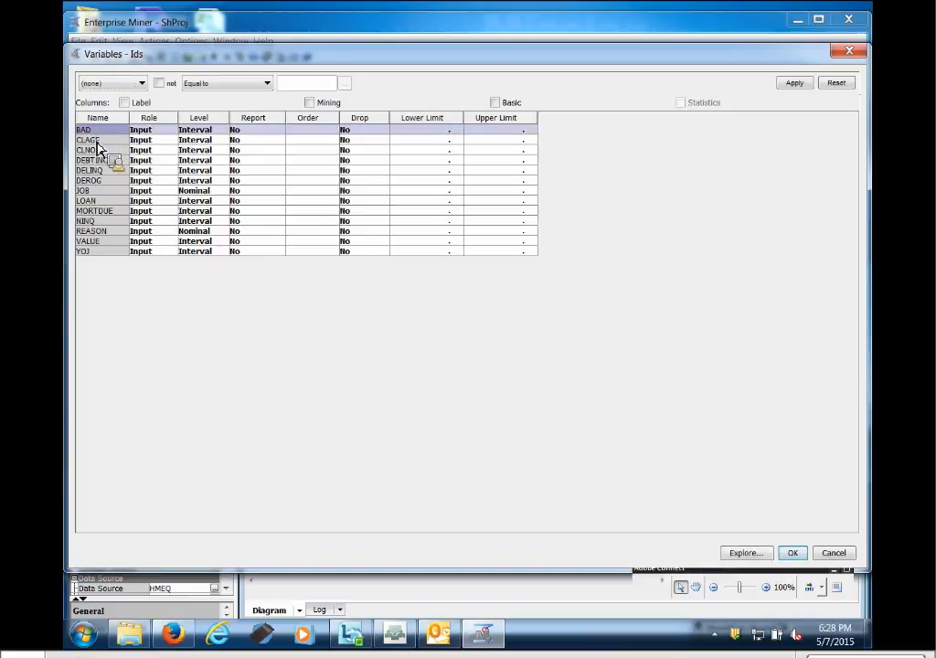
left_click(96, 141)
left_click(103, 151)
left_click(106, 162)
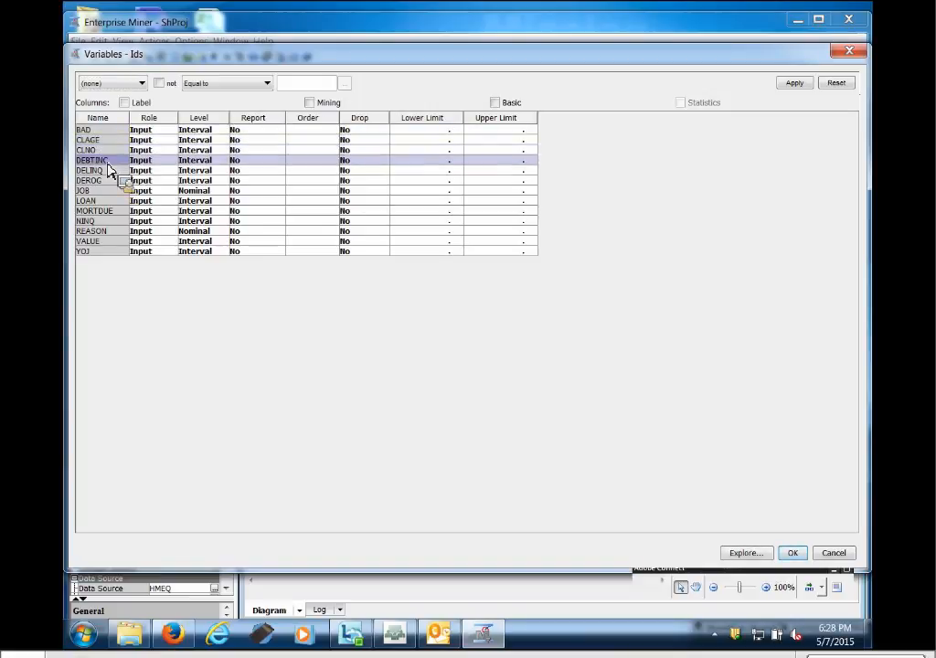
left_click(103, 130)
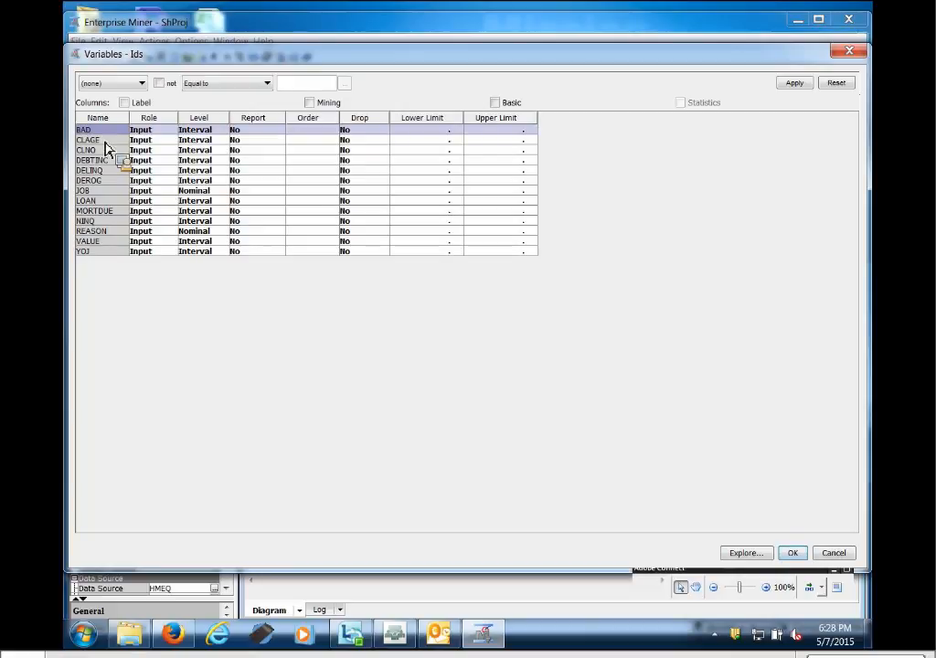
left_click(105, 220)
left_click(110, 241)
left_click(101, 131)
left_click(90, 251, "shift")
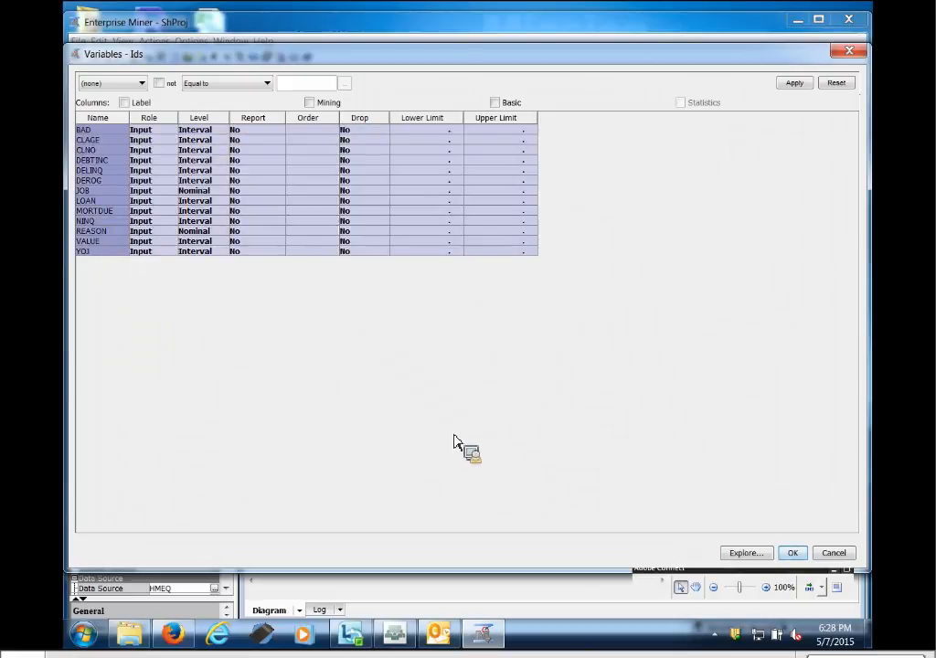
left_click(746, 554)
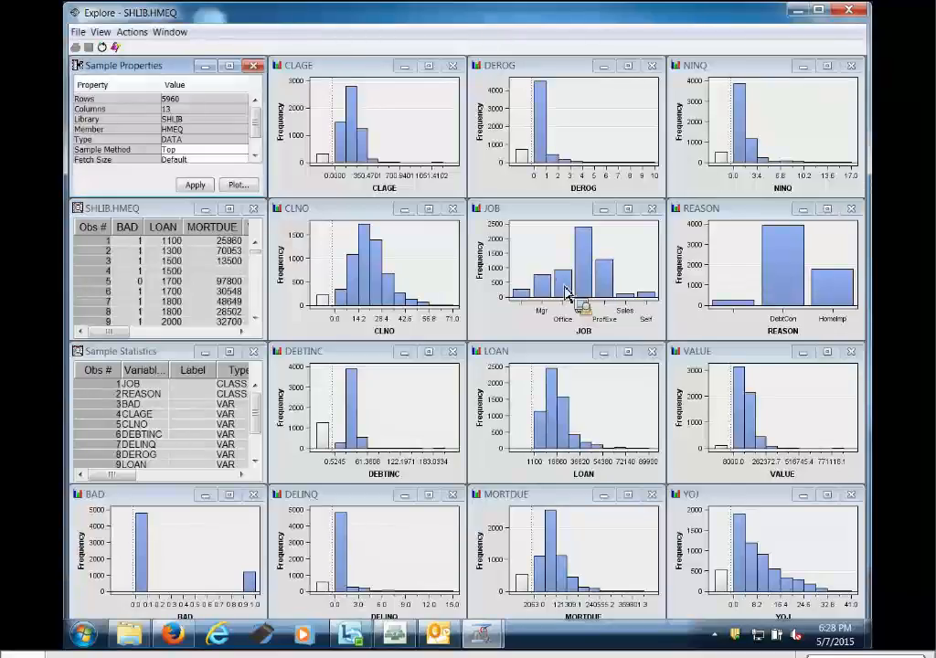
Examine the SHLIB.HMEQ data rows in an enlarged table view, then close the exploration and the variables editor.
mouse_move(566, 293)
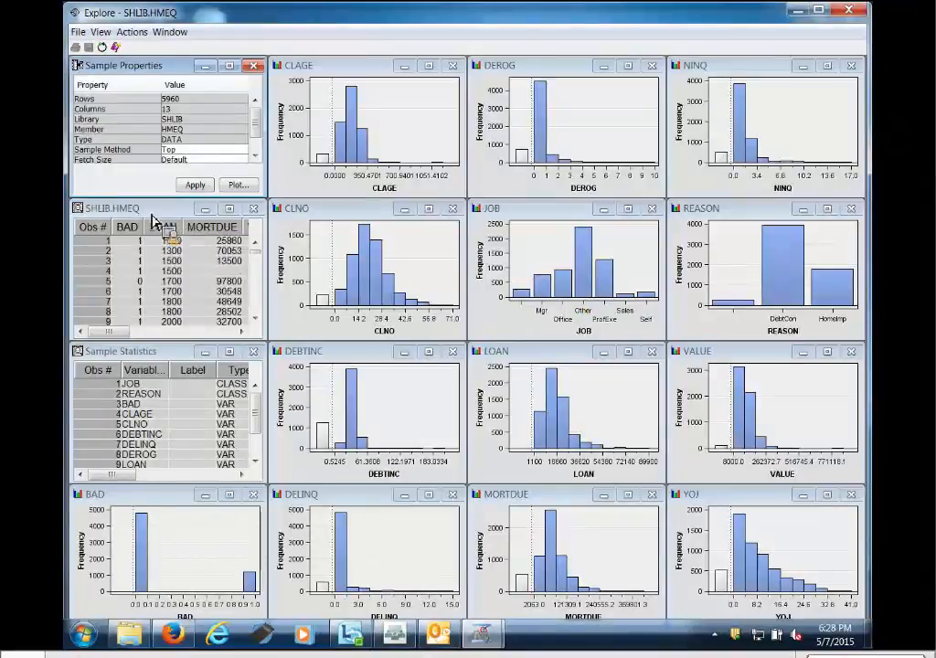
left_click(229, 208)
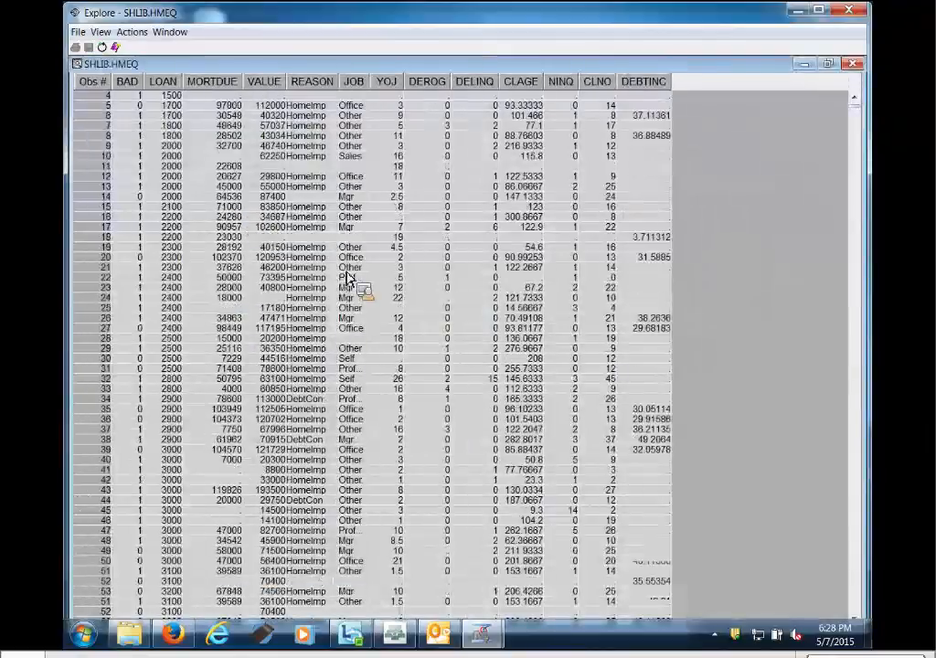
scroll(416, 320, "down", 15)
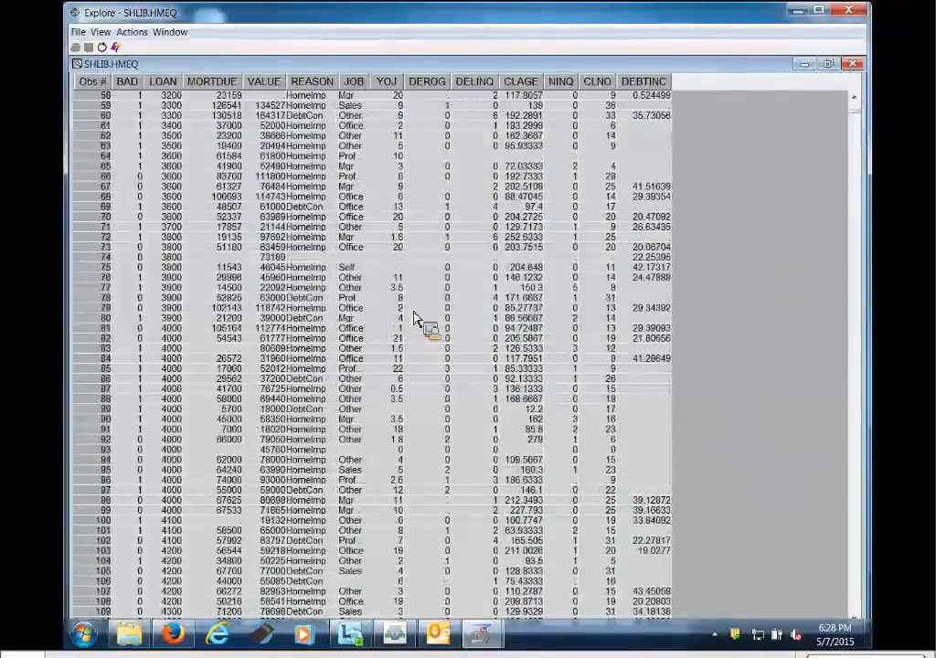
scroll(416, 320, "down", 1)
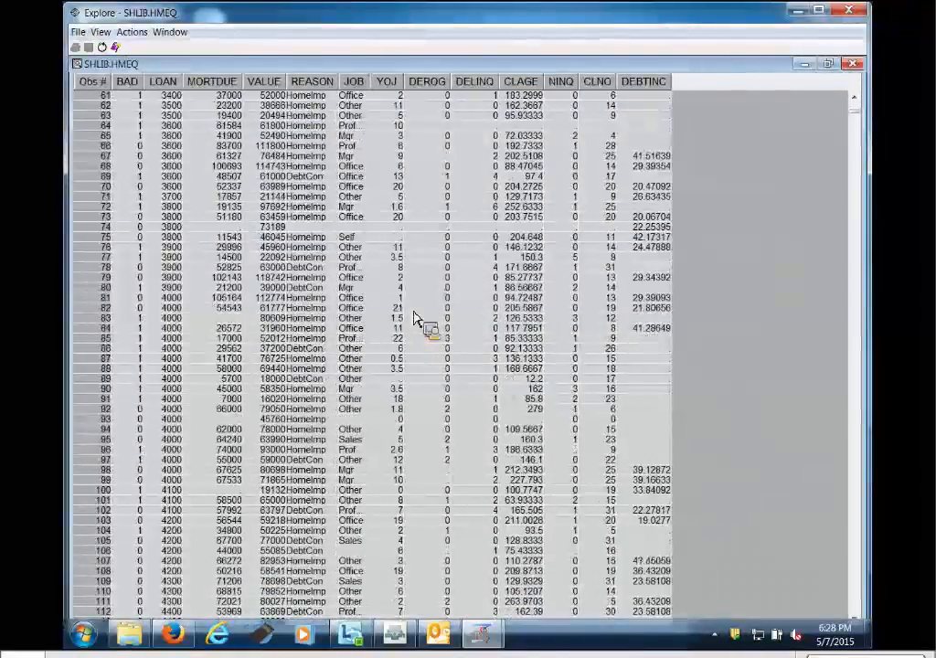
scroll(416, 320, "down", 17)
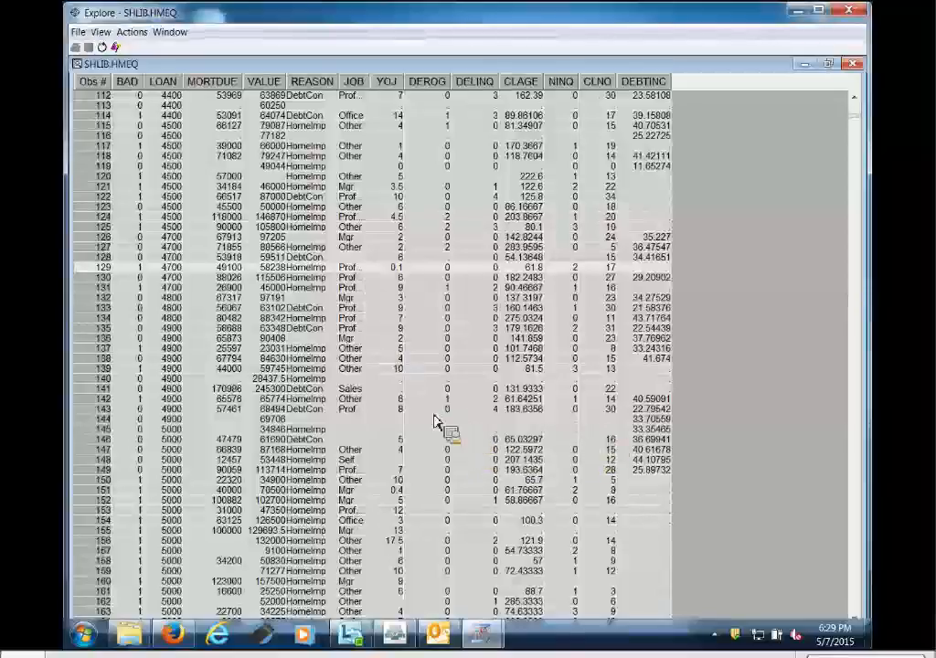
scroll(638, 459, "down", 10)
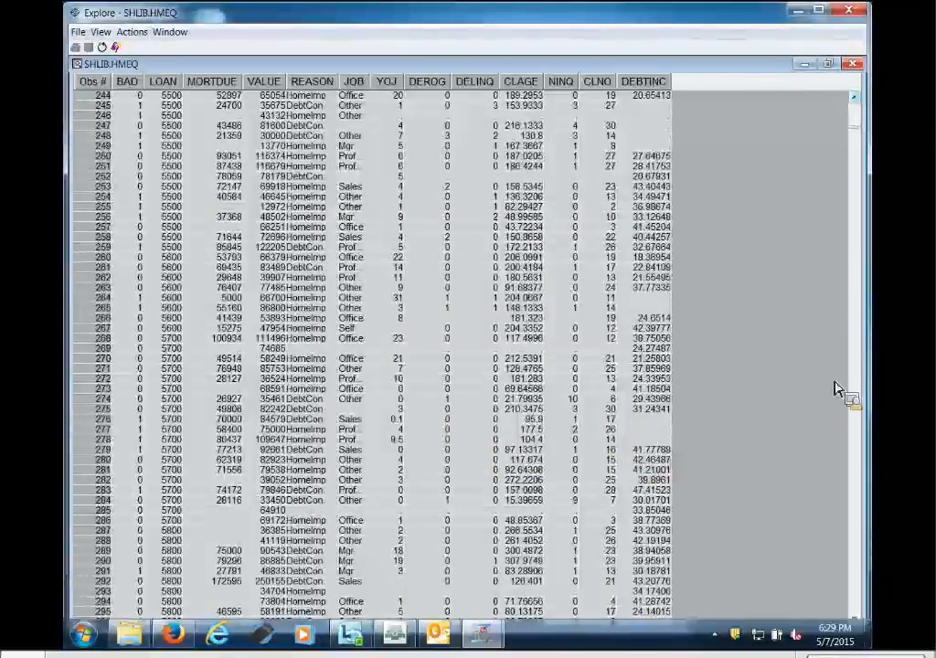
left_click(854, 68)
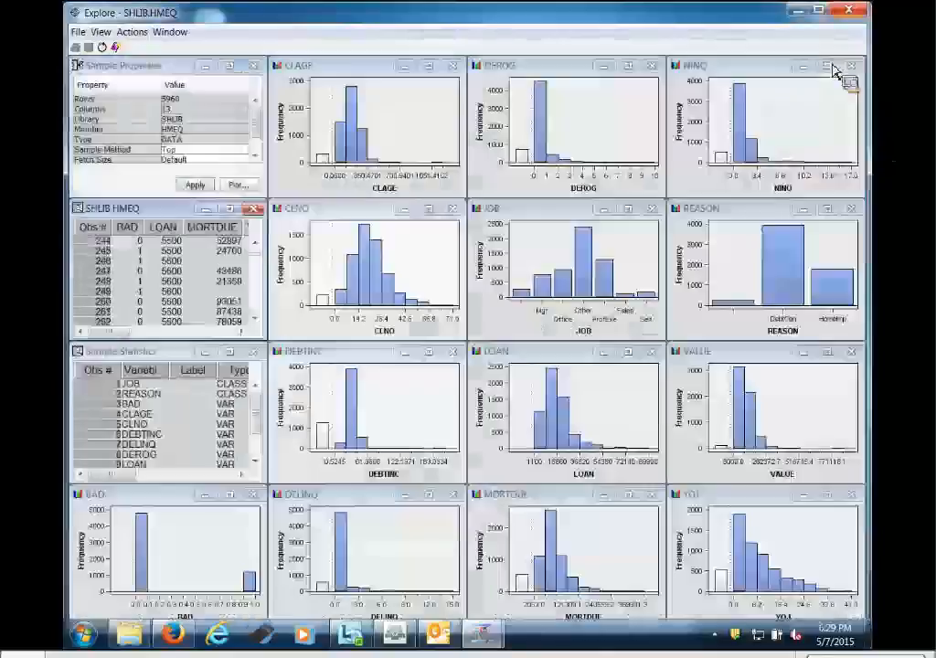
left_click(852, 11)
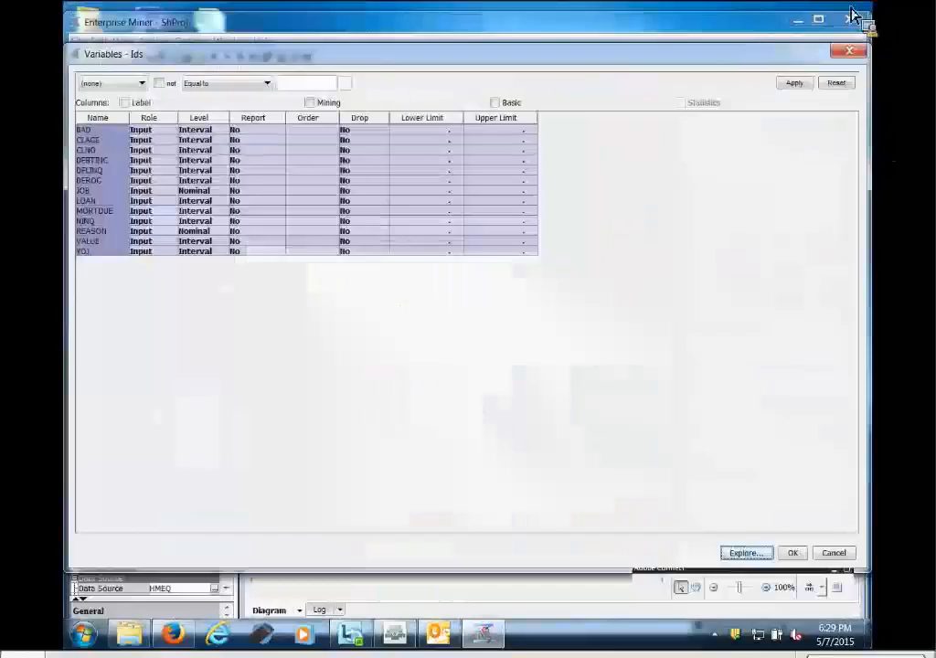
left_click(794, 554)
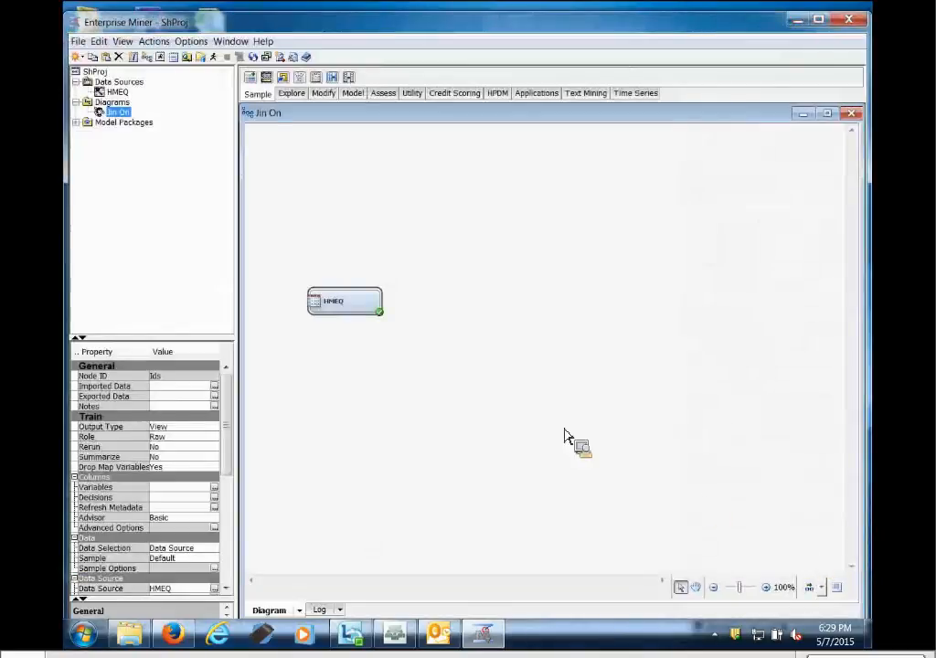
Add a Metadata utility node beside the HMEQ node in the Jin On diagram and connect HMEQ to it.
left_click(413, 95)
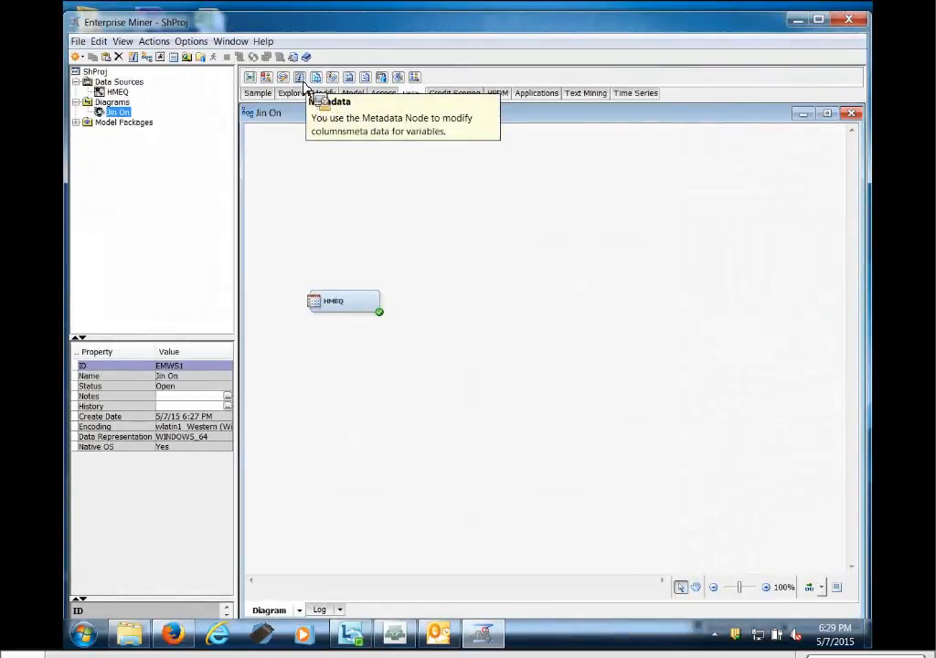
left_click_drag(304, 85, 427, 309)
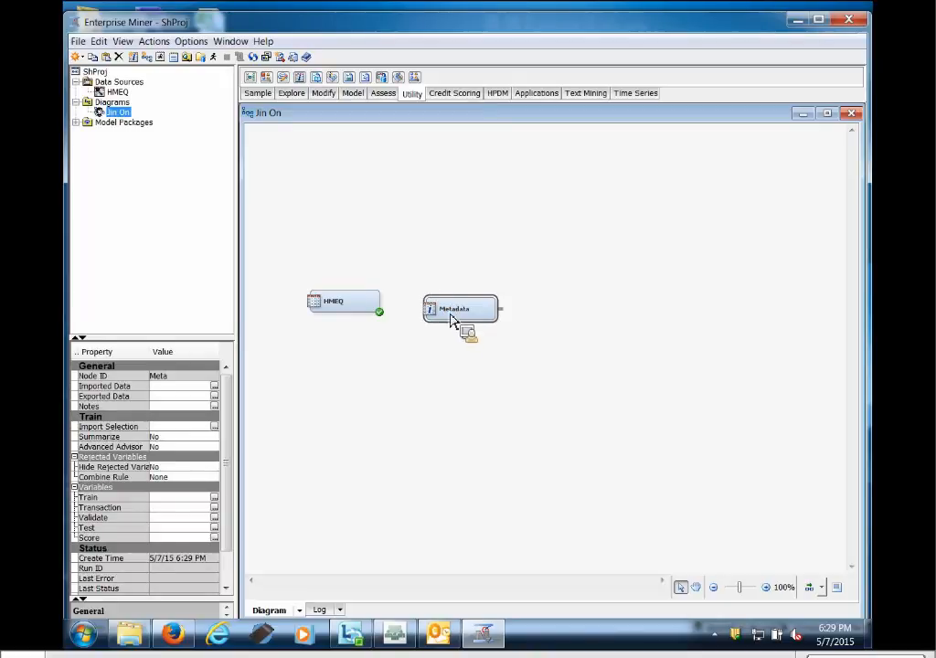
left_click(357, 310)
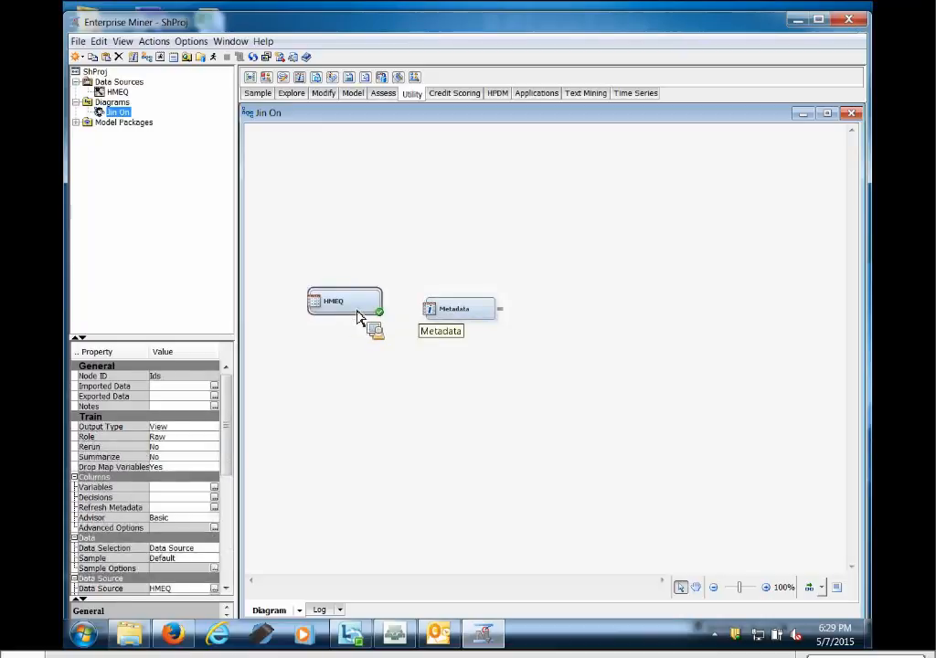
left_click(453, 313)
left_click_drag(452, 316, 443, 311)
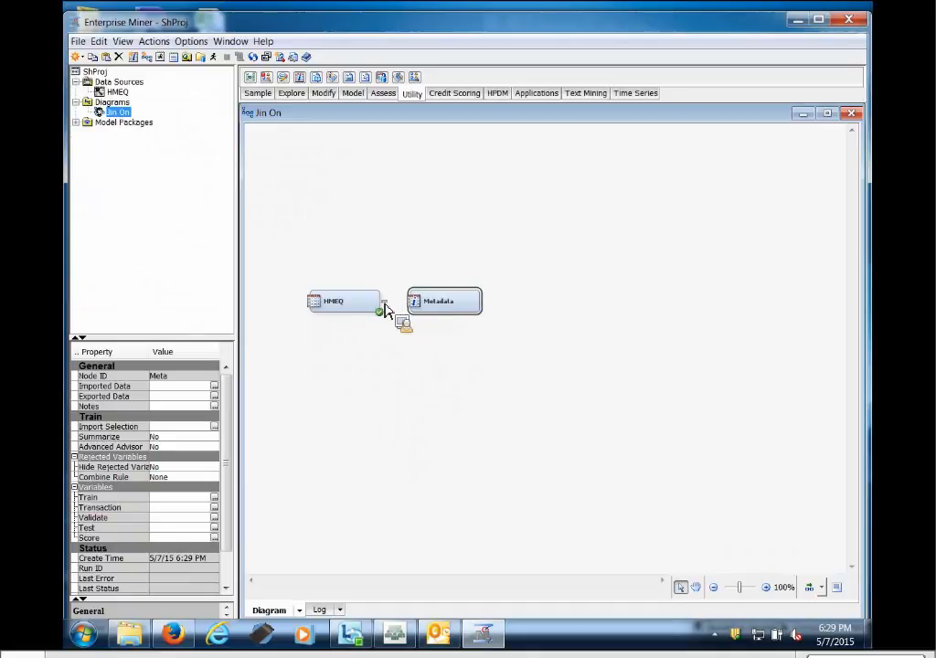
left_click_drag(385, 311, 416, 311)
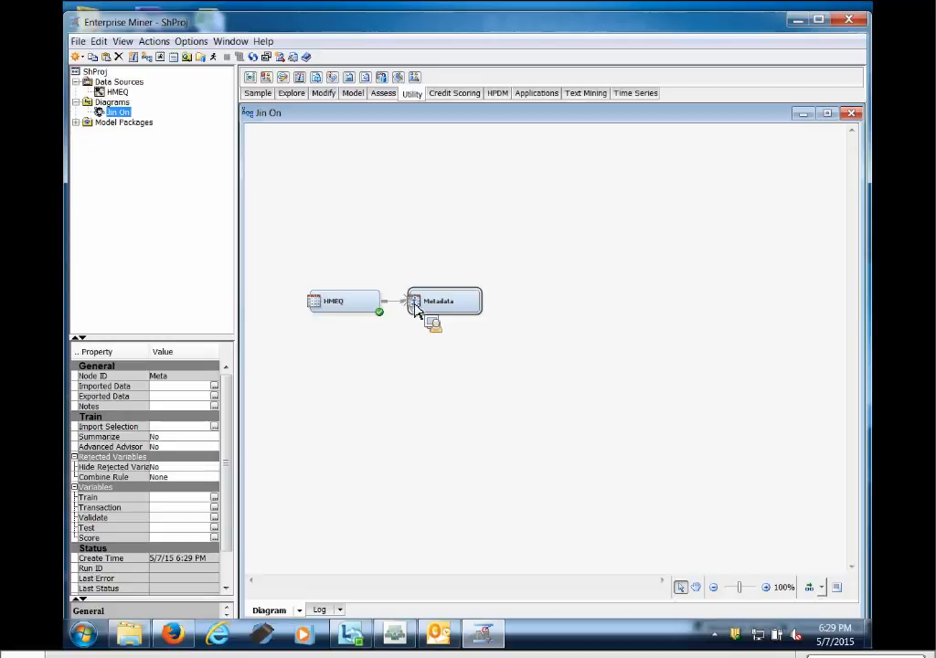
Run the path through the Metadata node and dismiss the run status.
left_click(357, 309)
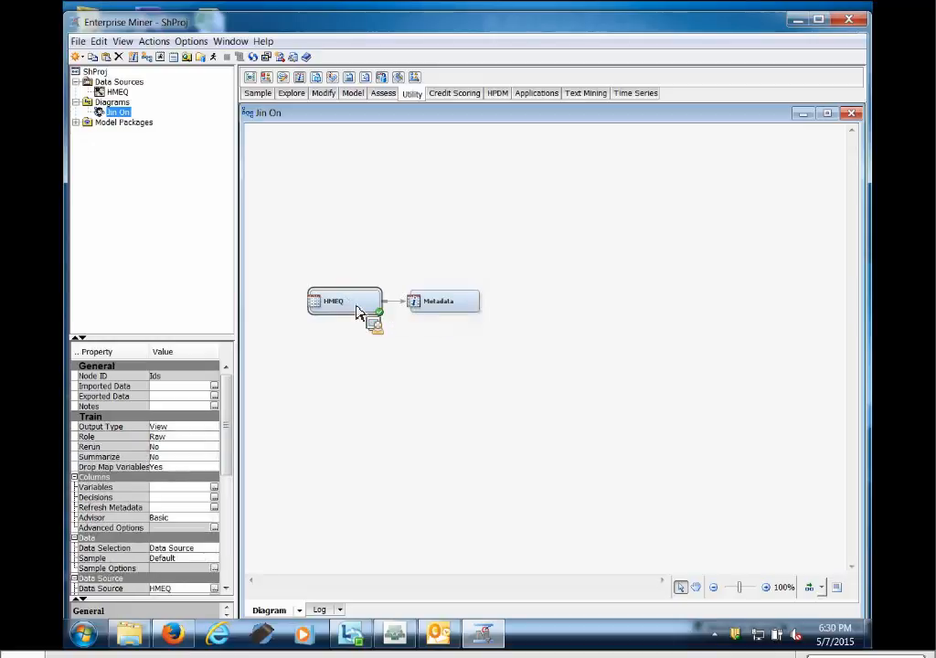
left_click(448, 309)
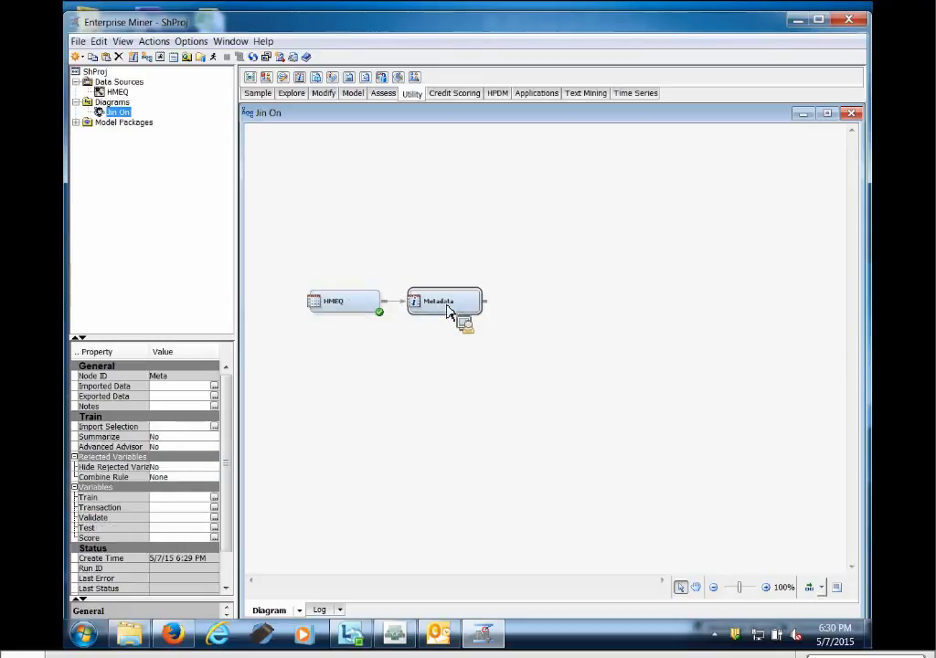
right_click(448, 311)
left_click(474, 329)
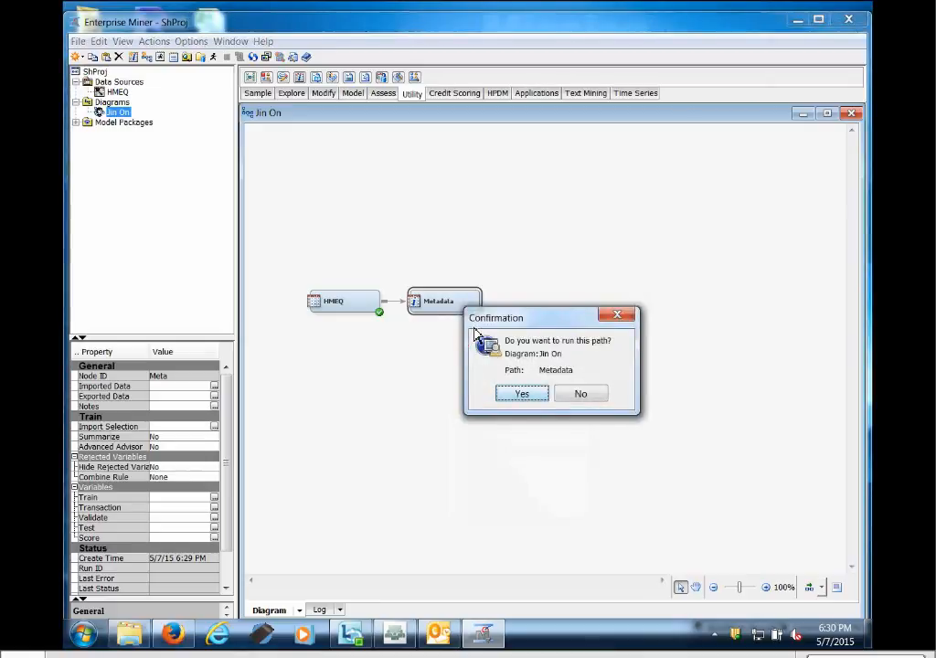
left_click(524, 396)
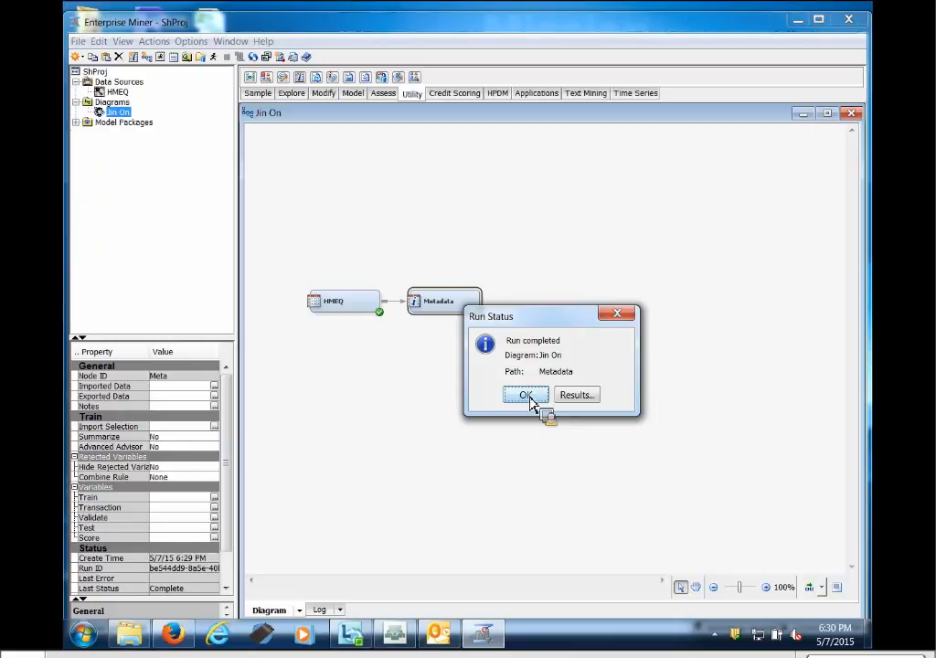
left_click(524, 395)
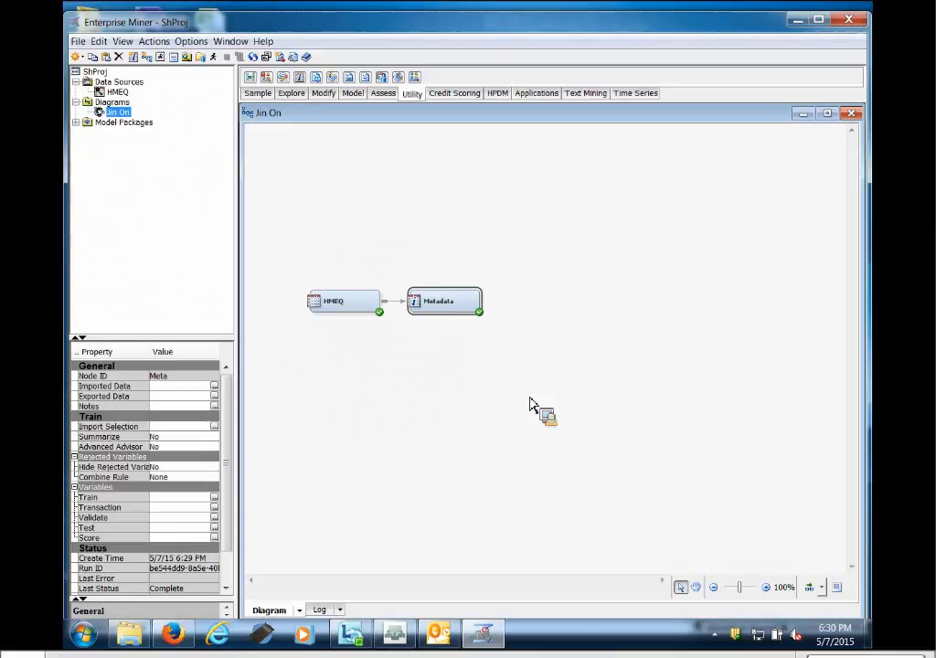
Open the Metadata node's Train variables and set the new role of BAD to Target.
left_click(96, 499)
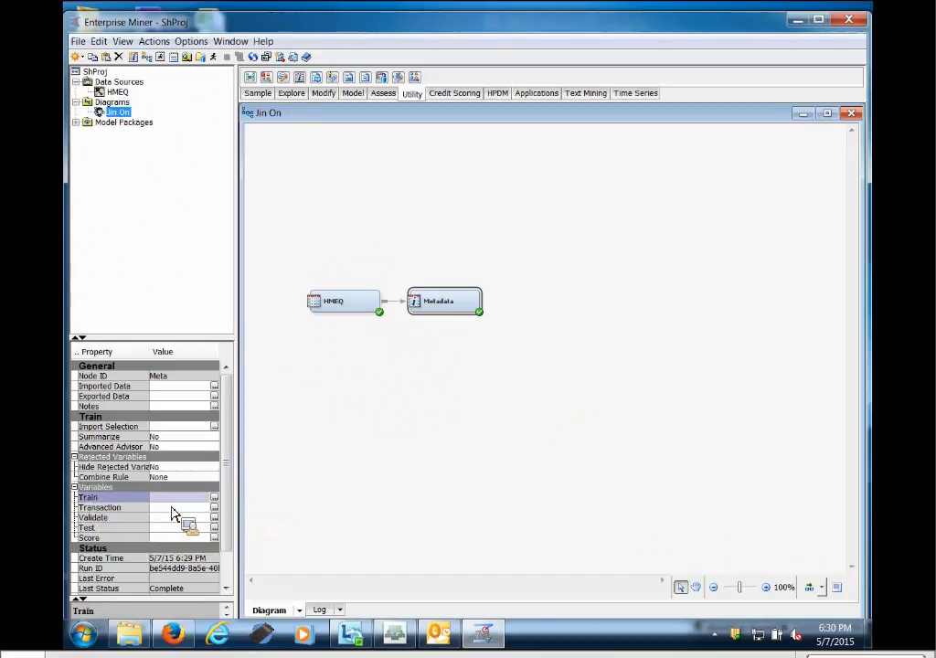
left_click(215, 500)
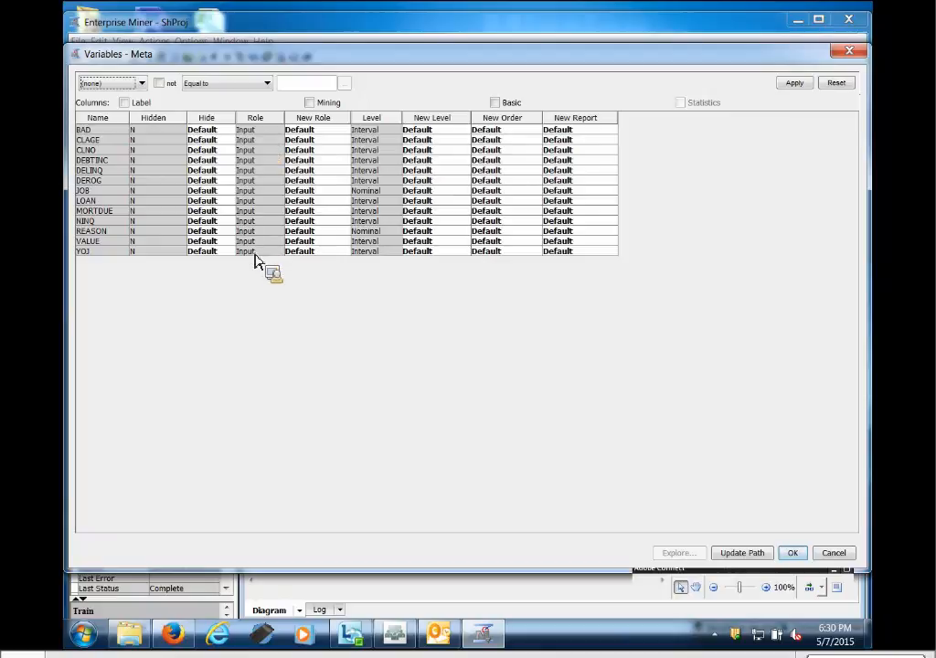
left_click(97, 131)
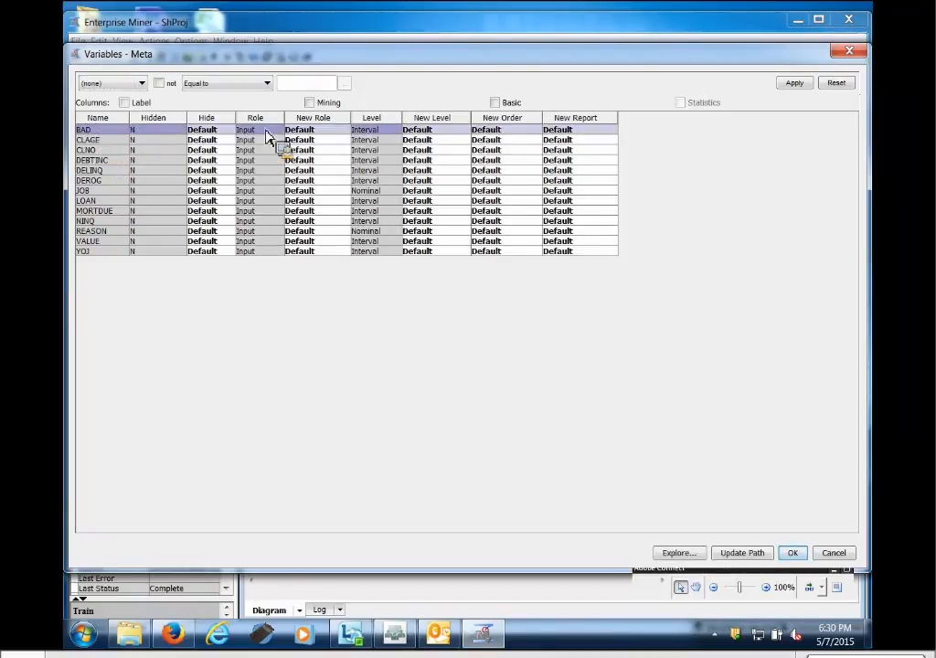
left_click(344, 132)
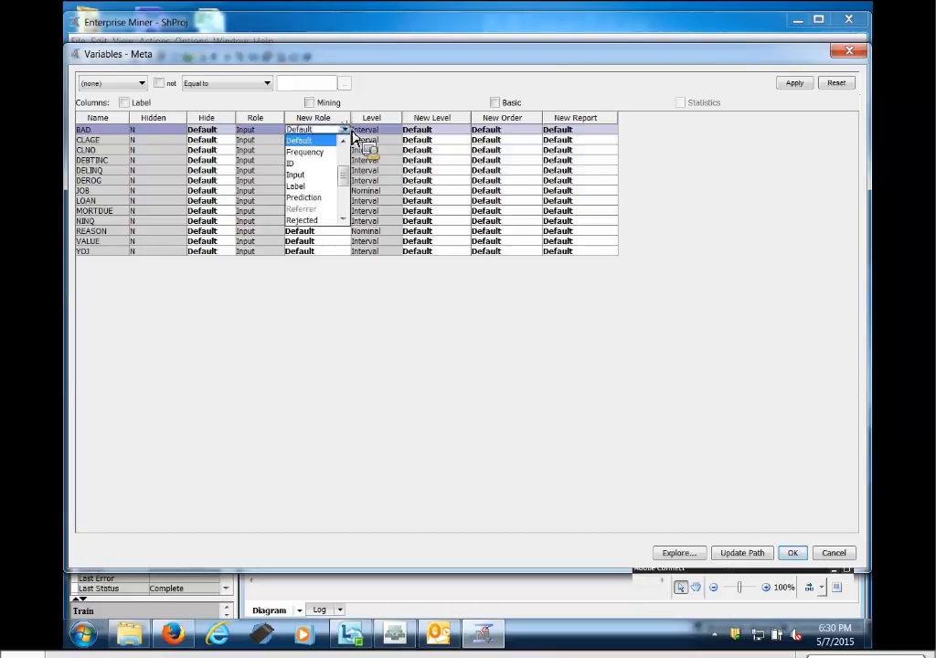
left_click_drag(345, 179, 350, 204)
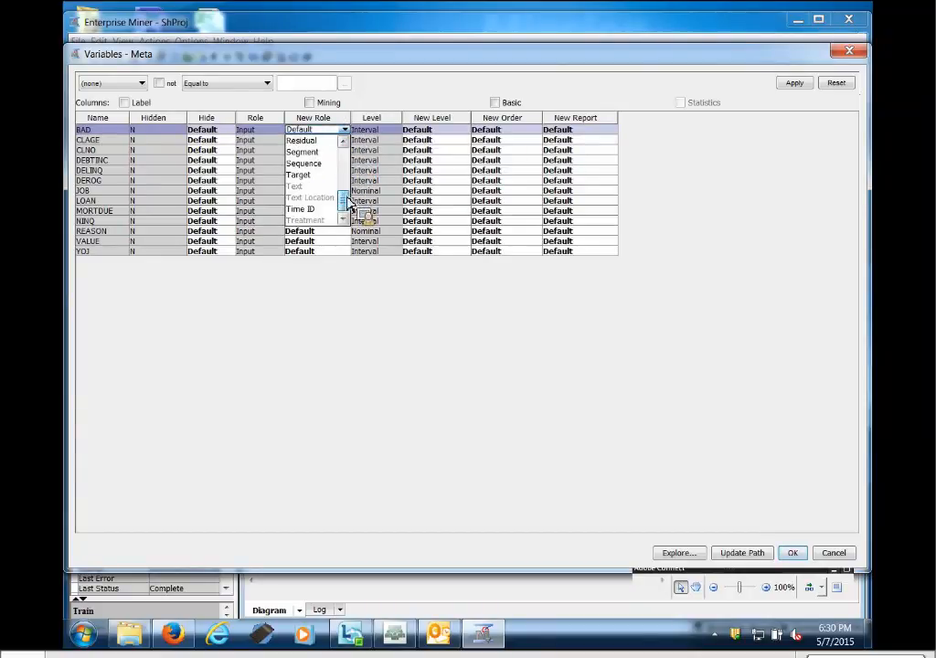
left_click(309, 175)
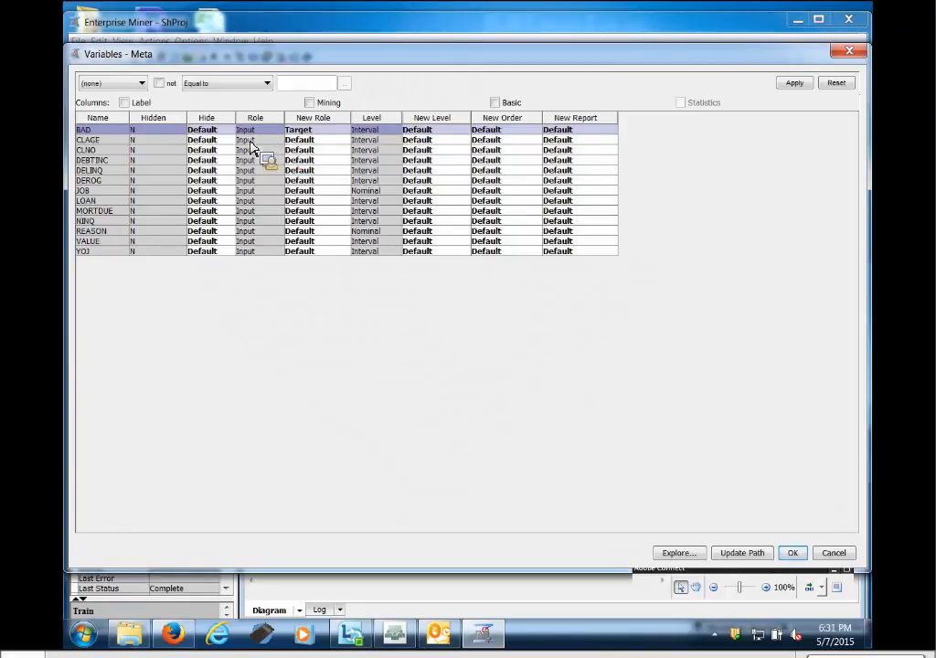
Set the new role of all variables from CLAGE through YOJ to Input together.
left_click(118, 140)
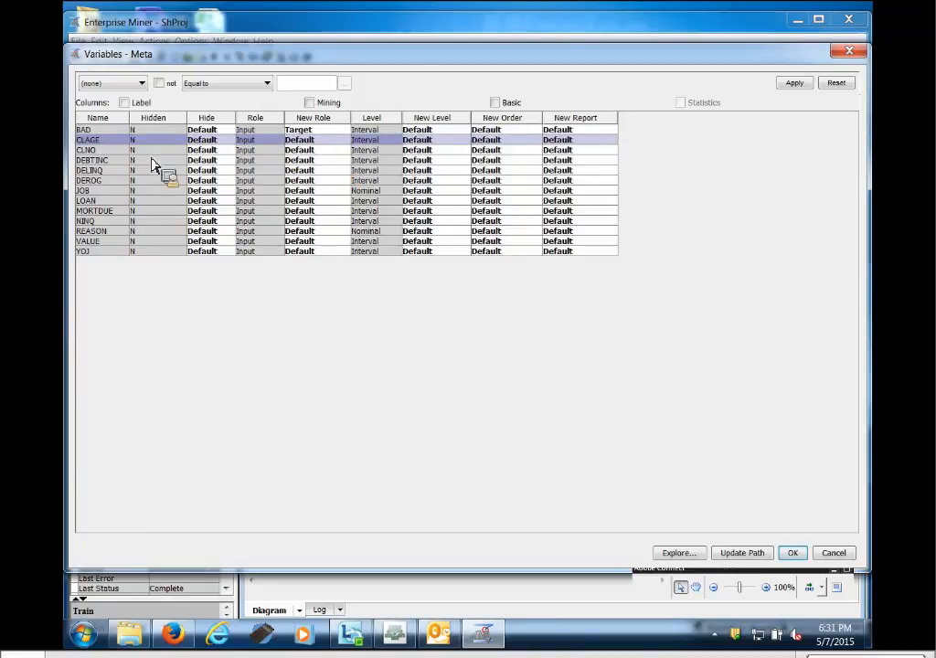
left_click(92, 251, "shift")
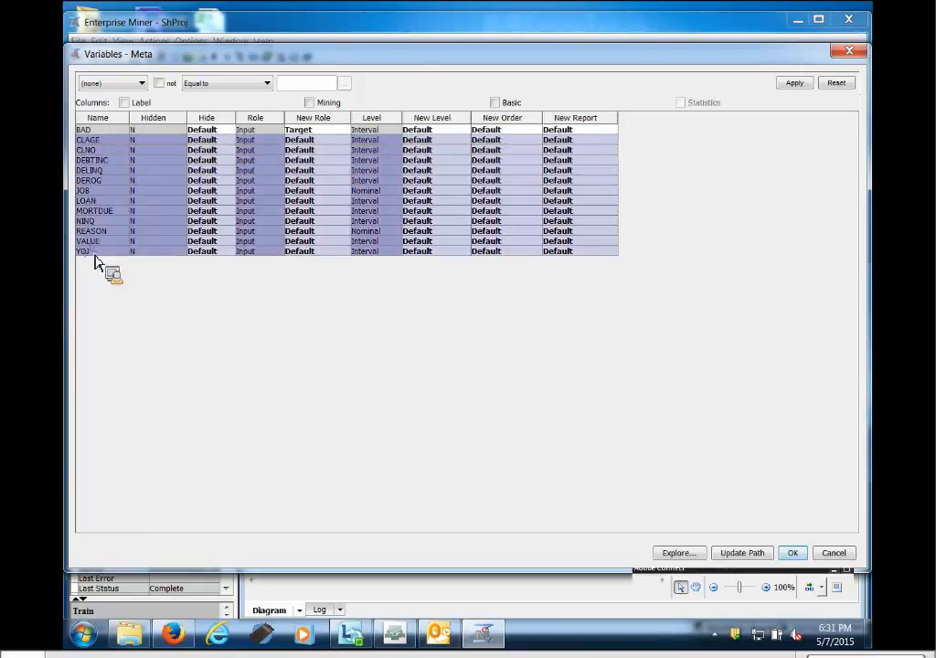
left_click(345, 253)
left_click_drag(346, 279, 347, 299)
left_click(310, 296)
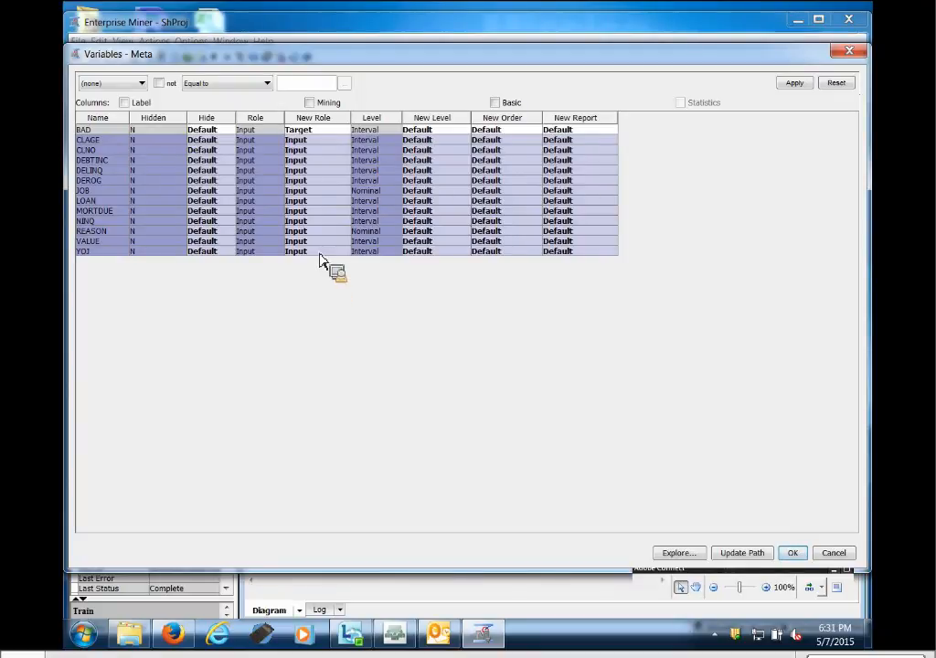
left_click(86, 140)
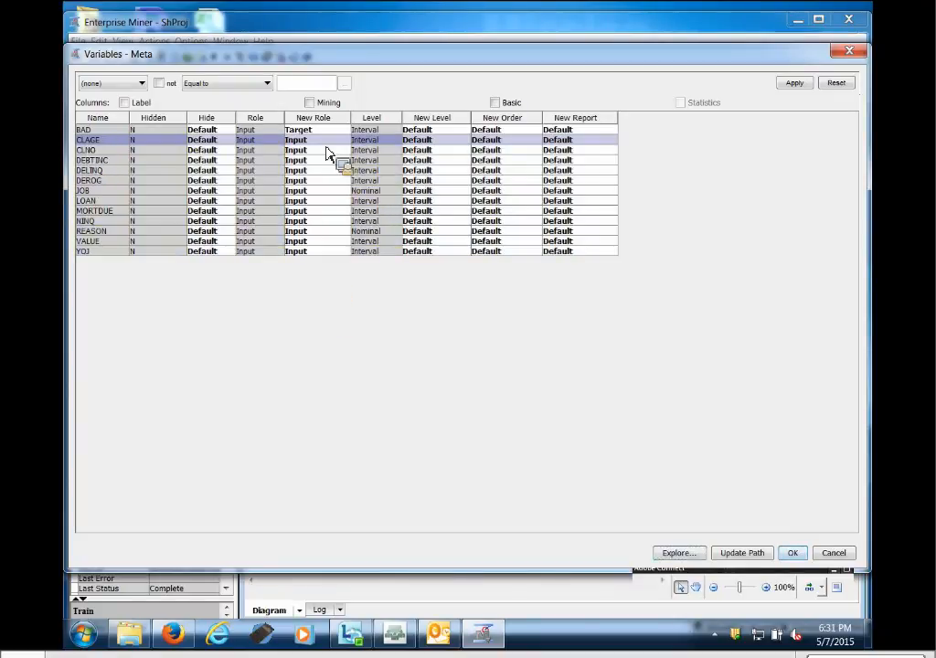
left_click(206, 131)
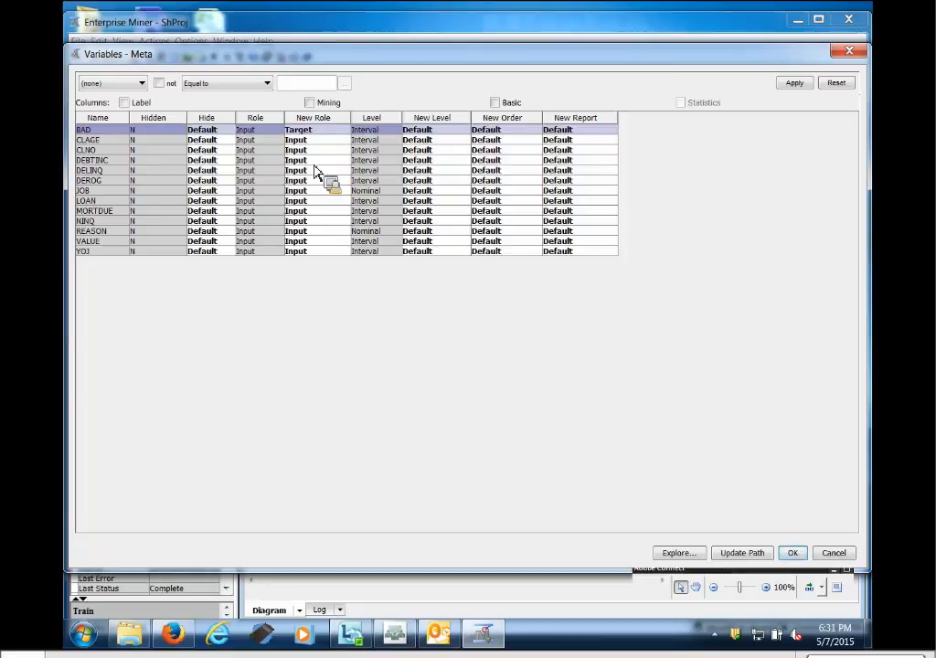
Try the Rejected role for DEBTINC and restore its new role to Input.
left_click(95, 160)
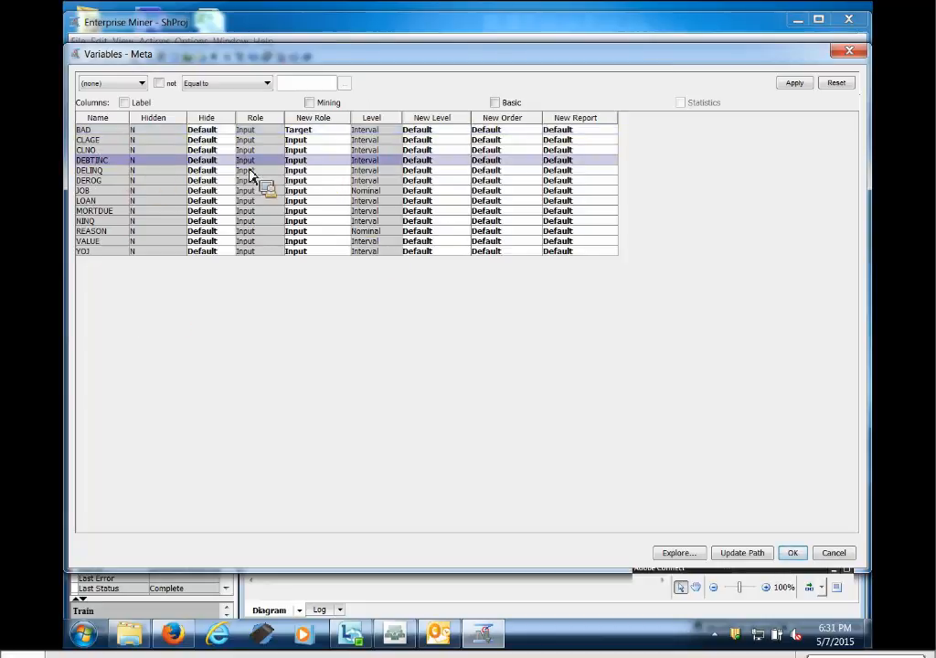
left_click(344, 161)
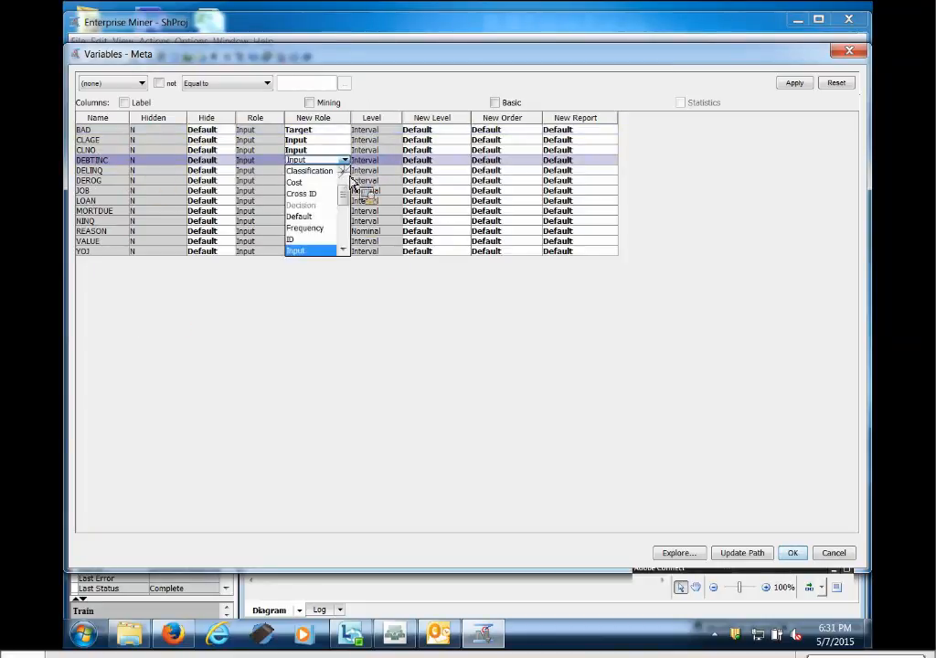
left_click_drag(347, 201, 348, 215)
left_click(320, 230)
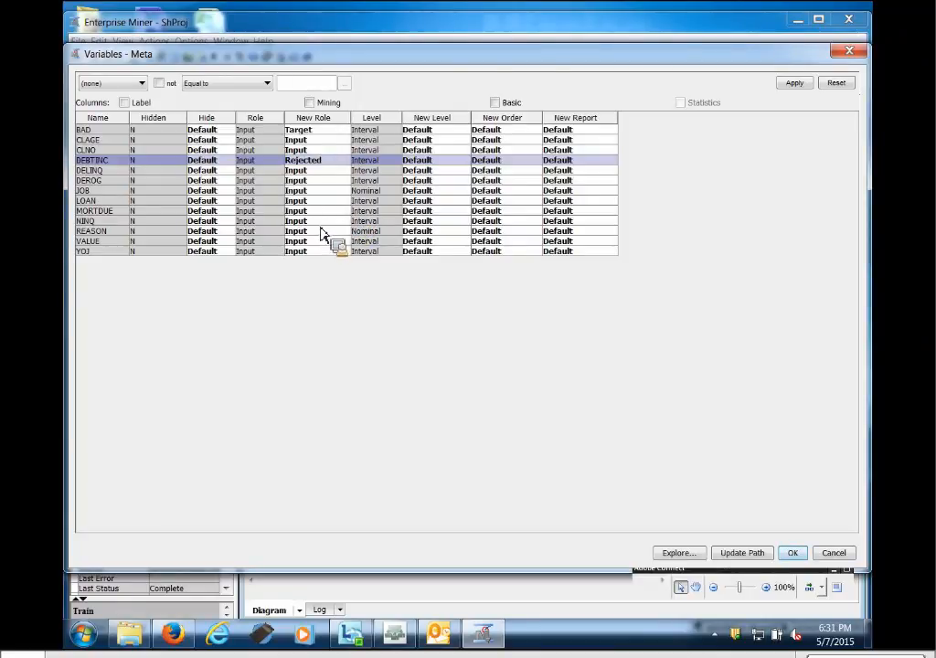
left_click(344, 161)
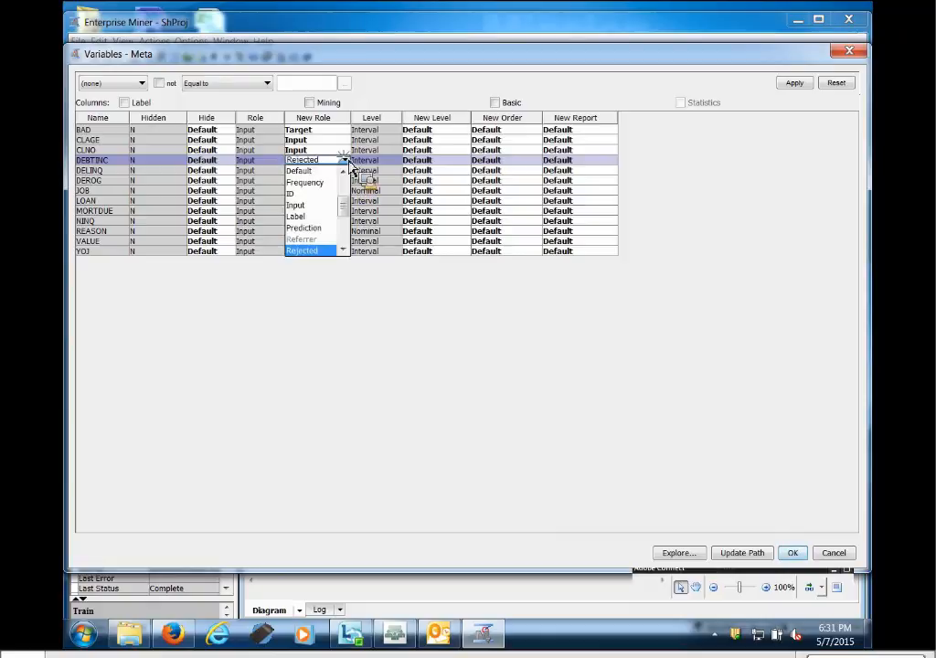
left_click(333, 207)
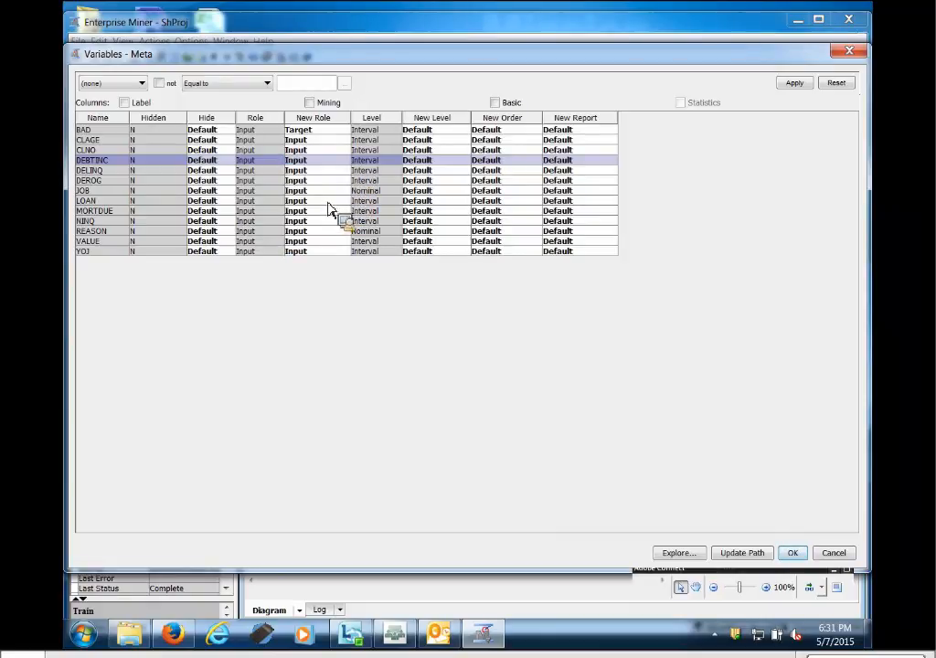
Sort the variables by level and set the new level of all interval variables, YOJ through DEBTINC, to Interval.
left_click(387, 119)
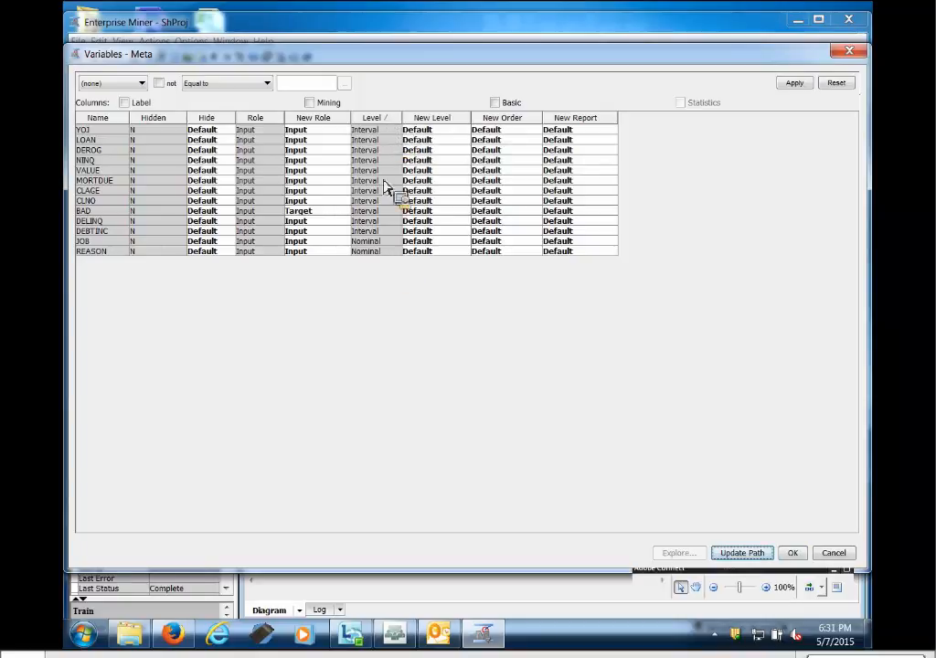
left_click(113, 132)
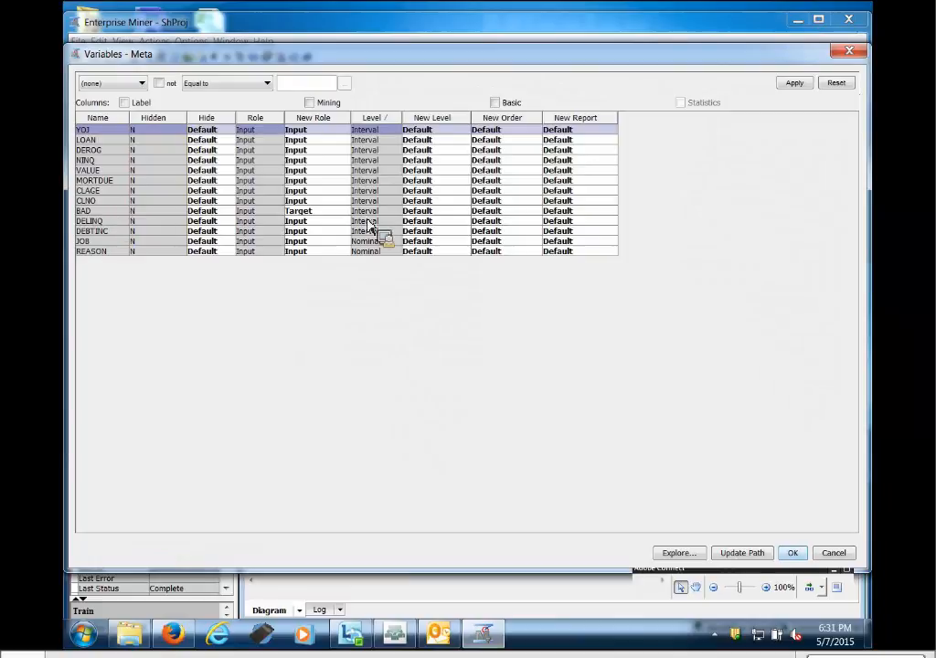
left_click(95, 232, "shift")
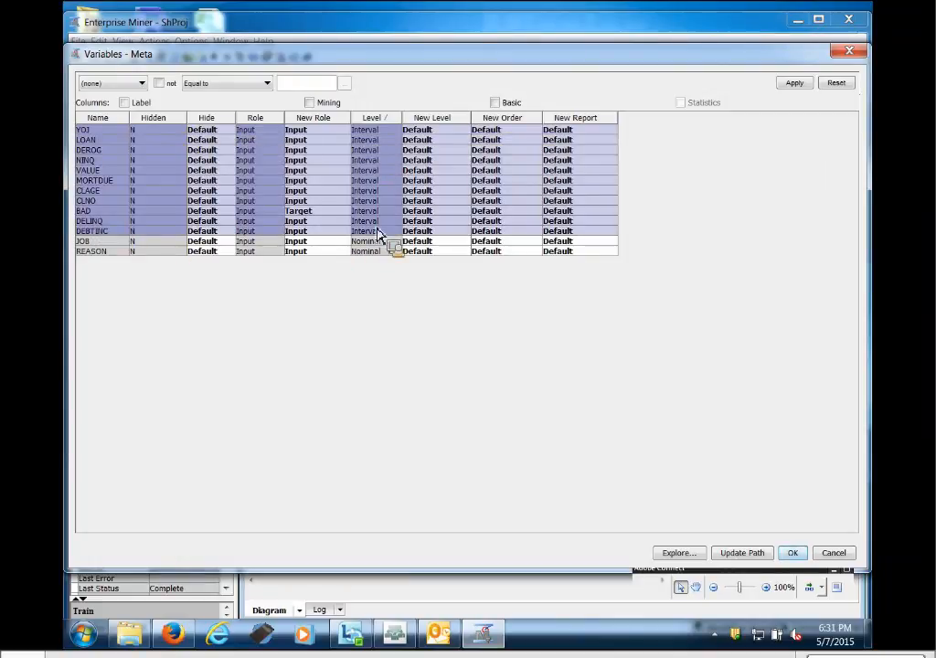
left_click(468, 130)
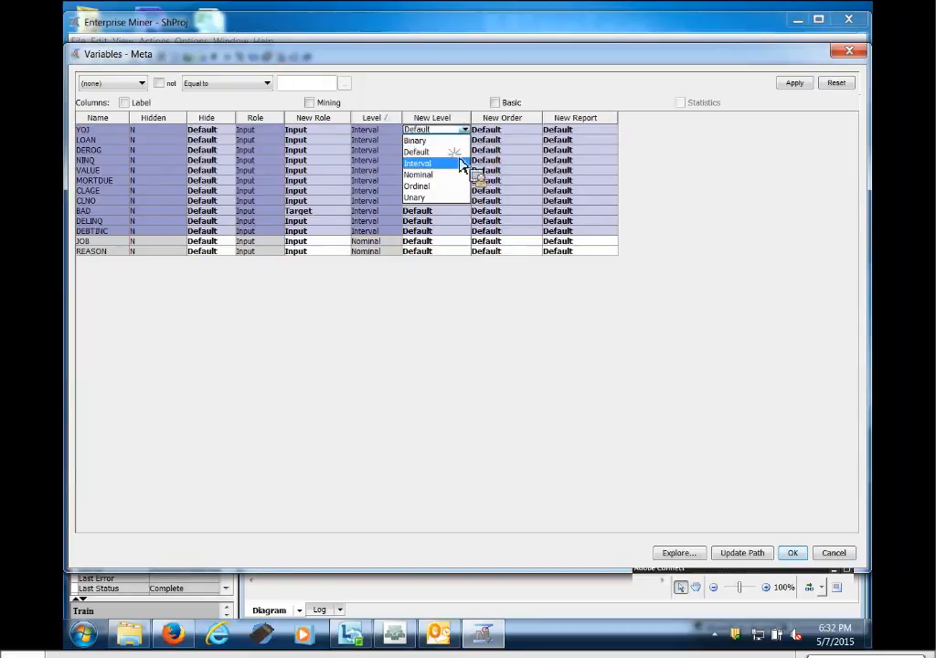
left_click(462, 164)
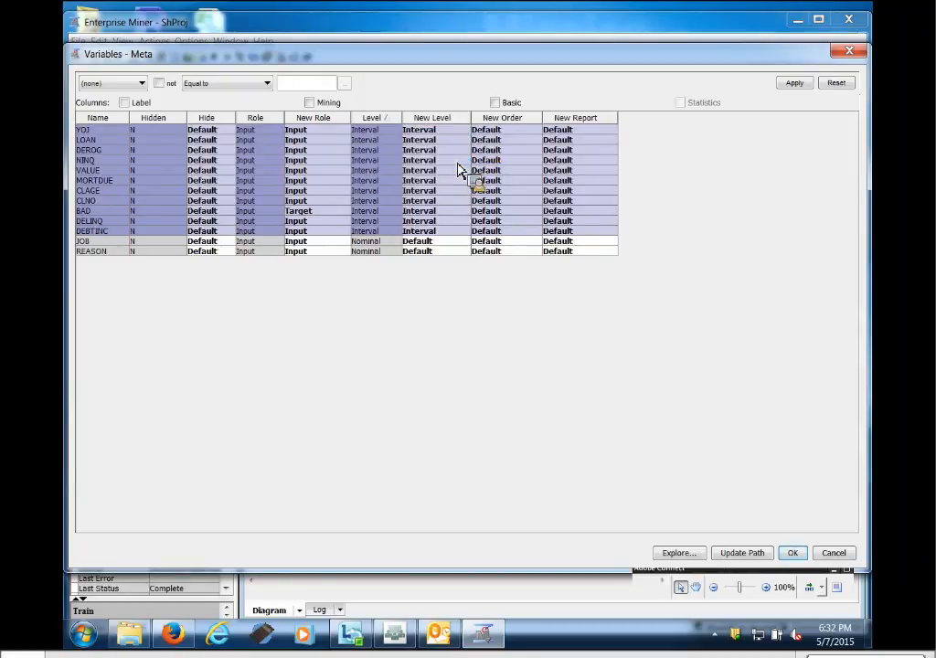
Set the new level of JOB and REASON to Nominal and sort the variables by name.
left_click(117, 242)
left_click(116, 252, "shift")
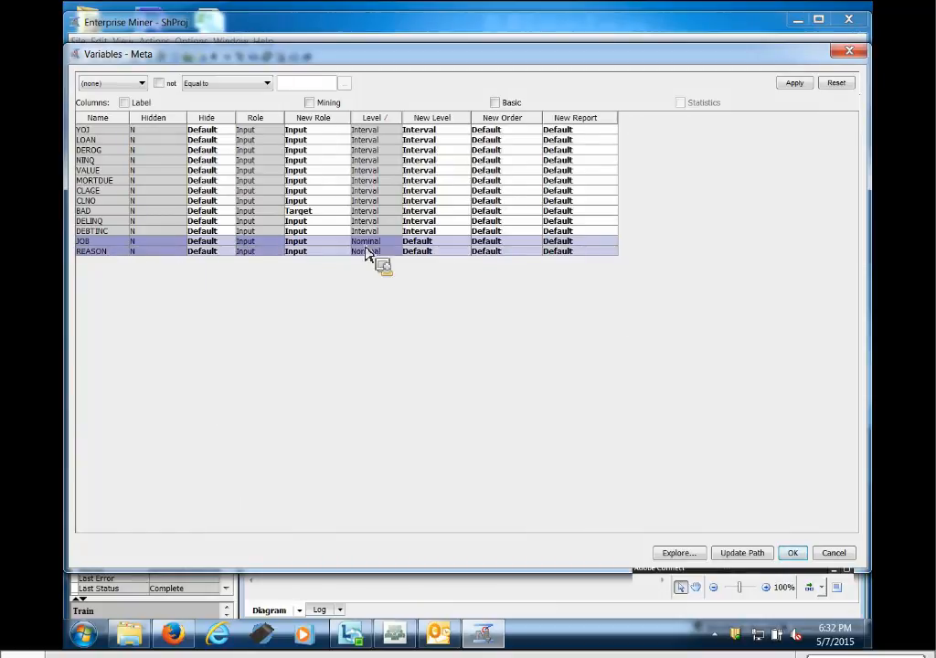
left_click(468, 243)
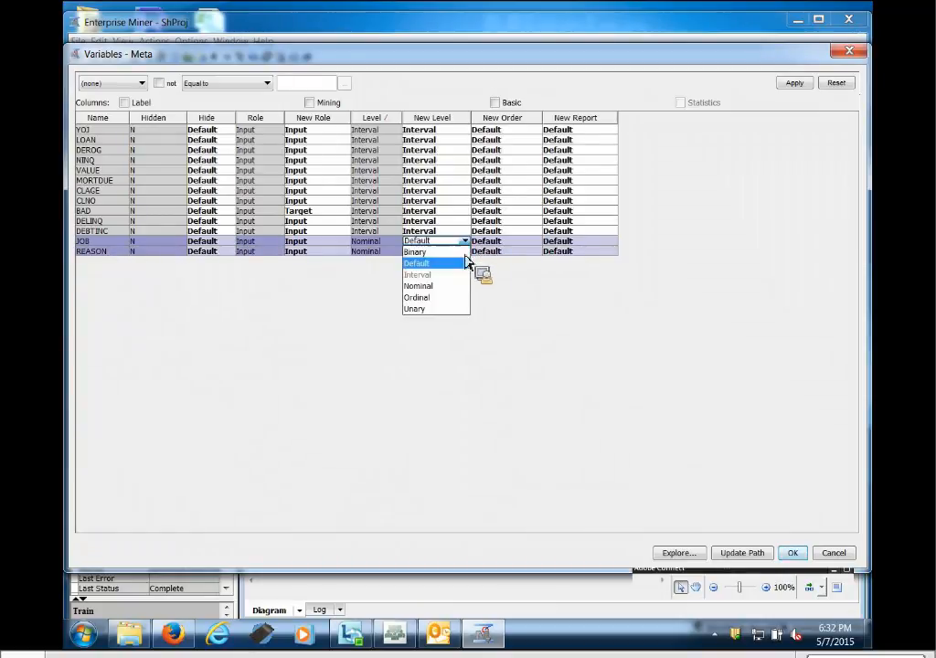
left_click(452, 287)
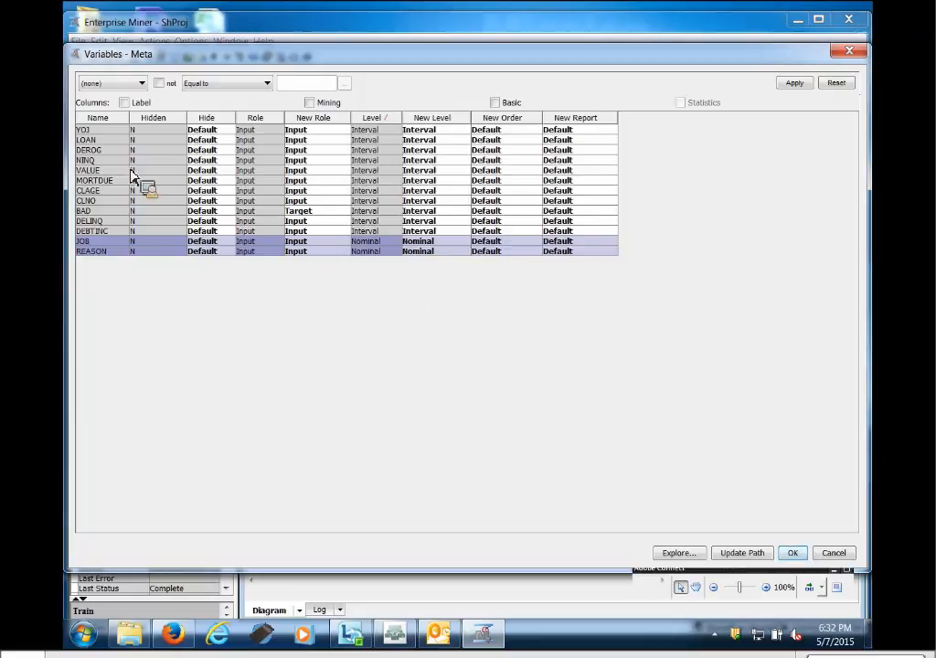
left_click(117, 121)
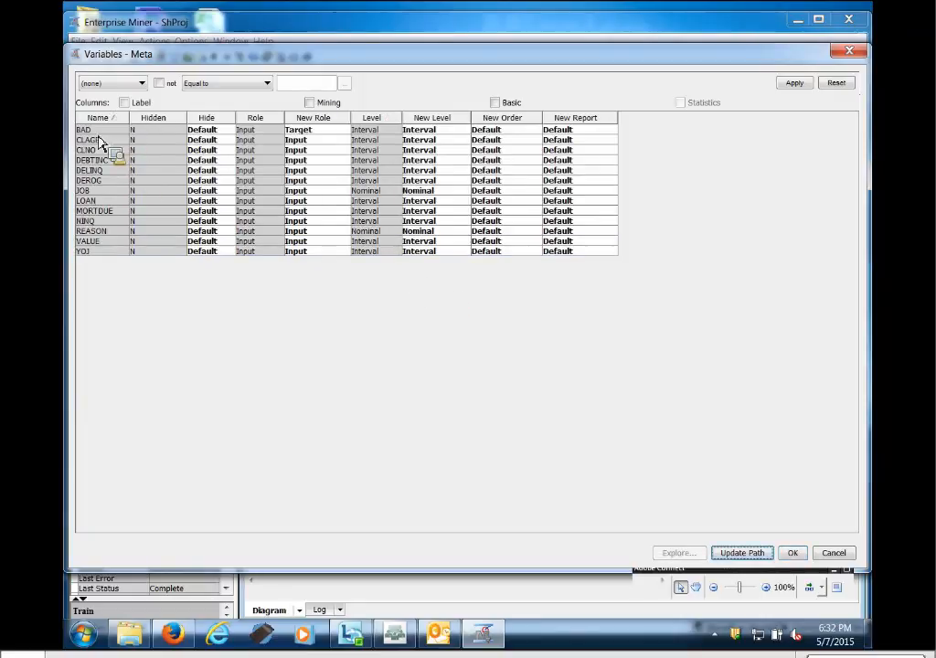
Explore the distribution of BAD, view its histogram enlarged, and return to the variables table.
left_click(99, 132)
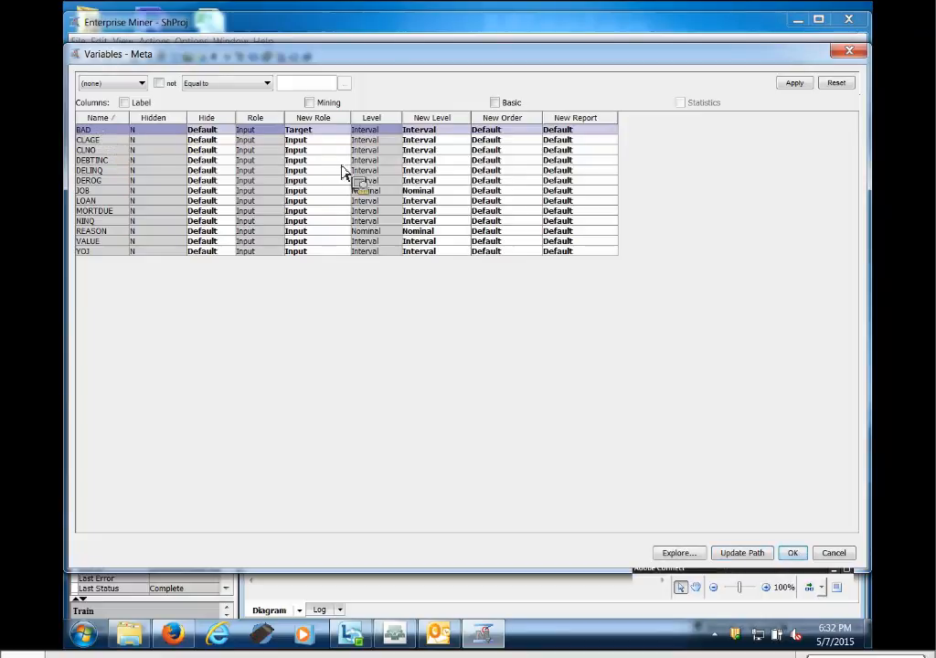
left_click(676, 554)
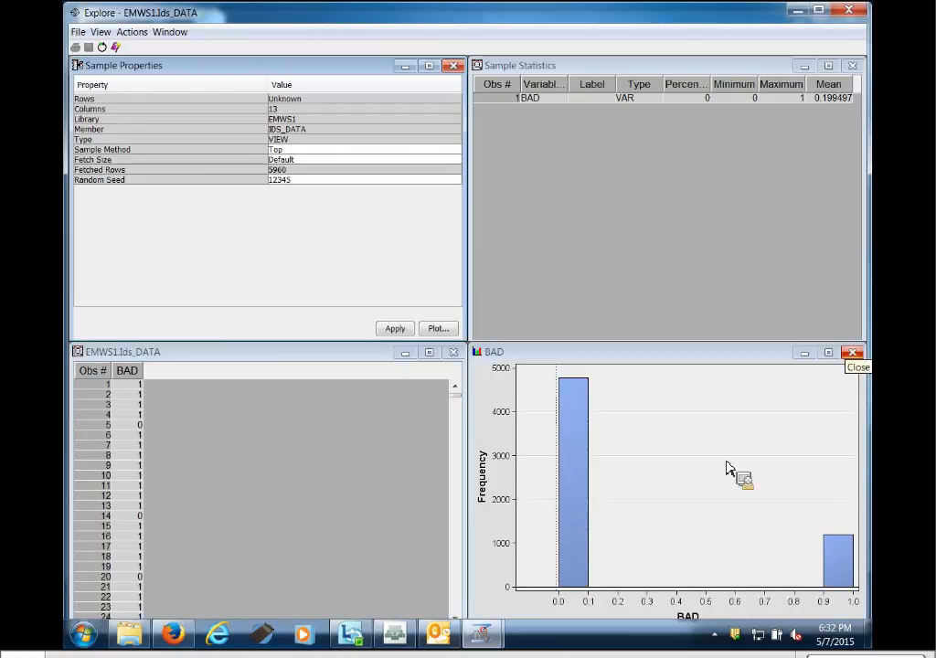
left_click(828, 352)
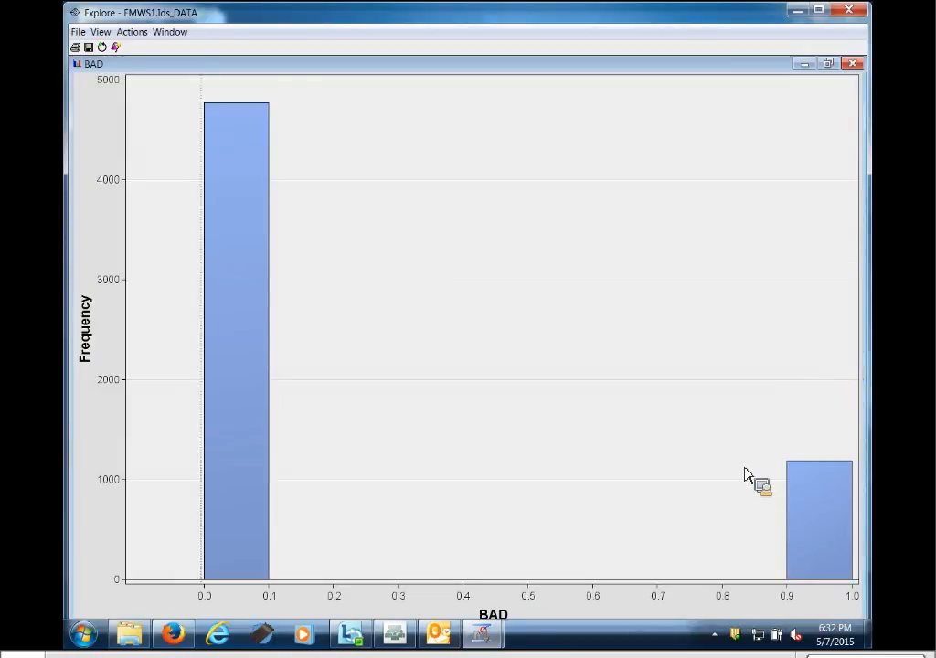
left_click(828, 64)
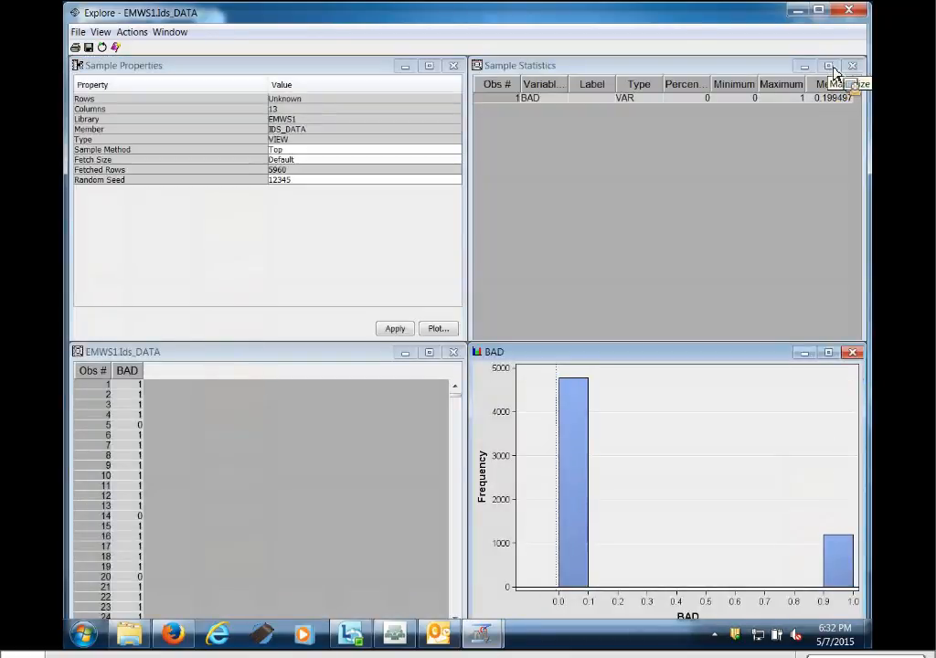
left_click(852, 11)
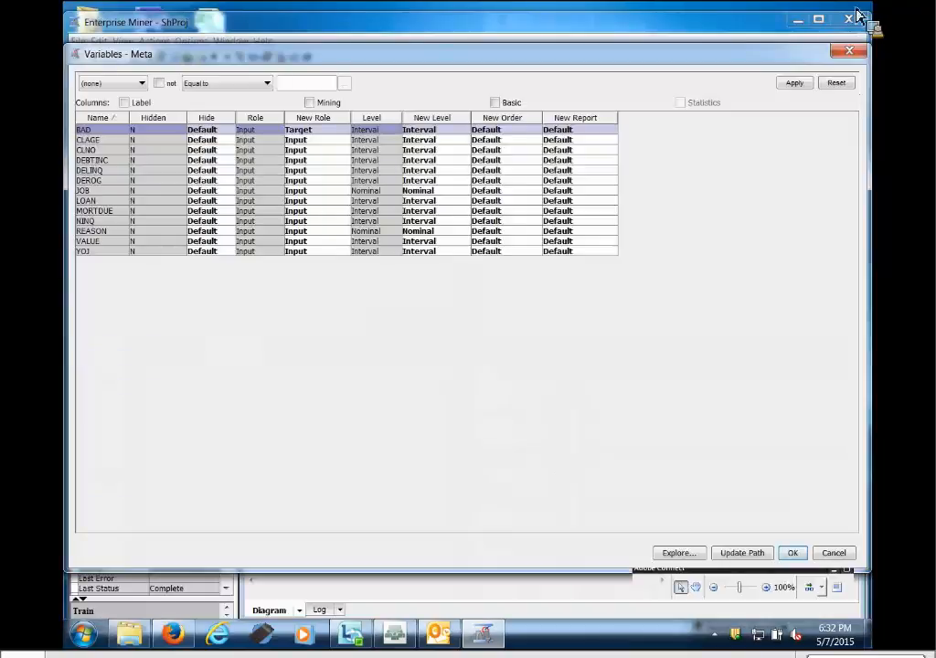
Set the new level of BAD to Binary and check the new level options offered for CLAGE.
left_click(465, 130)
left_click(467, 141)
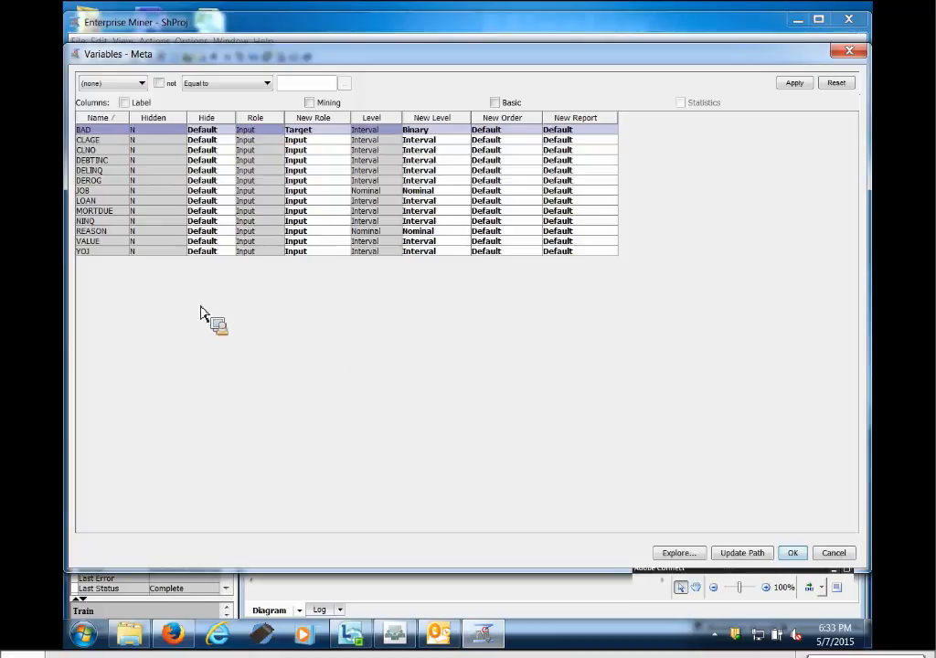
left_click(465, 140)
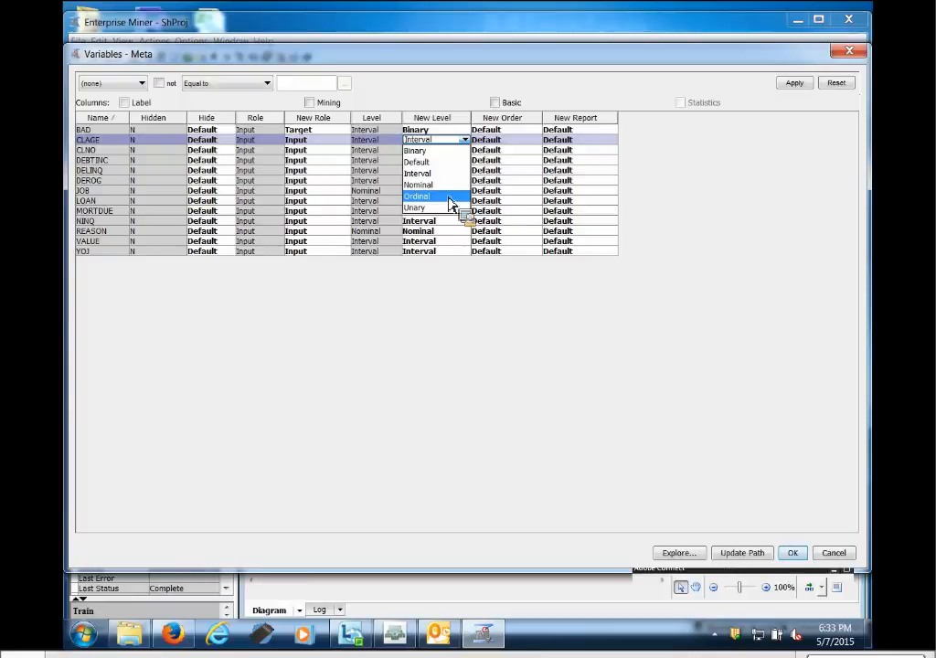
left_click(120, 143)
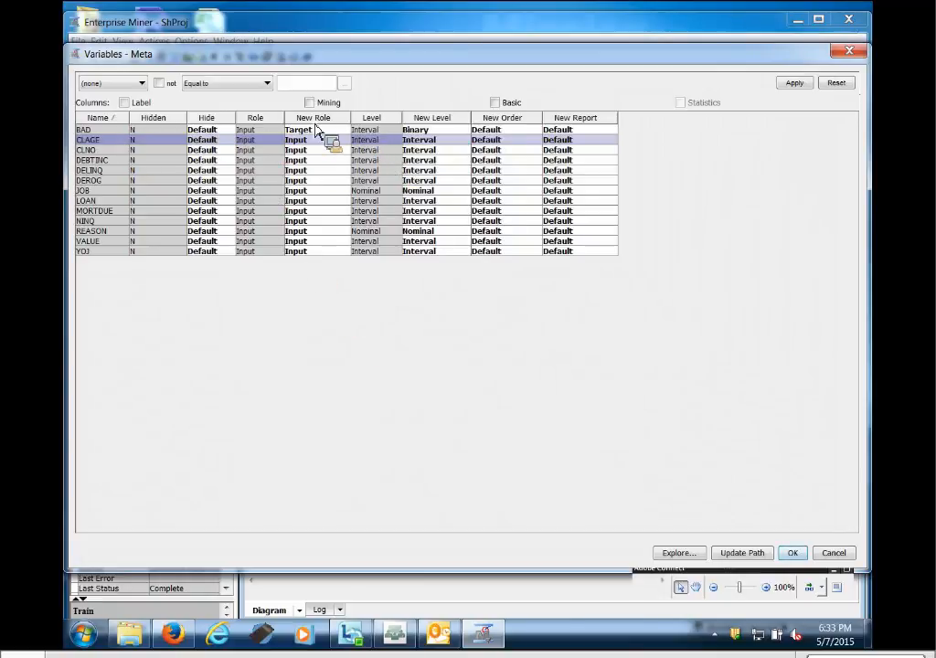
Look through the new role options available for CLAGE without choosing one.
left_click(338, 143)
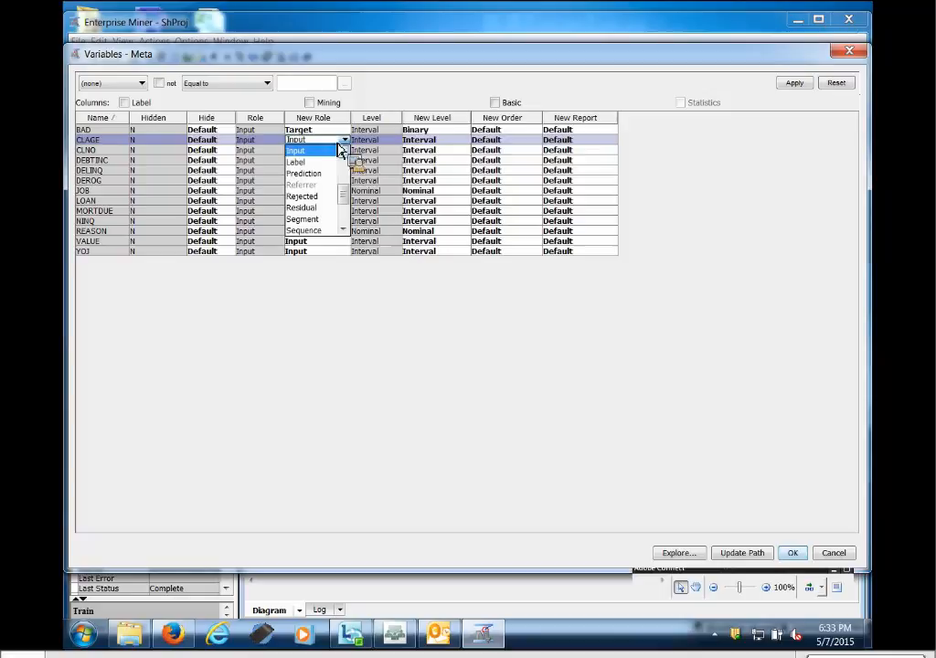
scroll(345, 157, "down", 2)
scroll(352, 196, "up", 5)
scroll(344, 175, "down", 2)
scroll(344, 183, "down", 1)
scroll(345, 197, "up", 4)
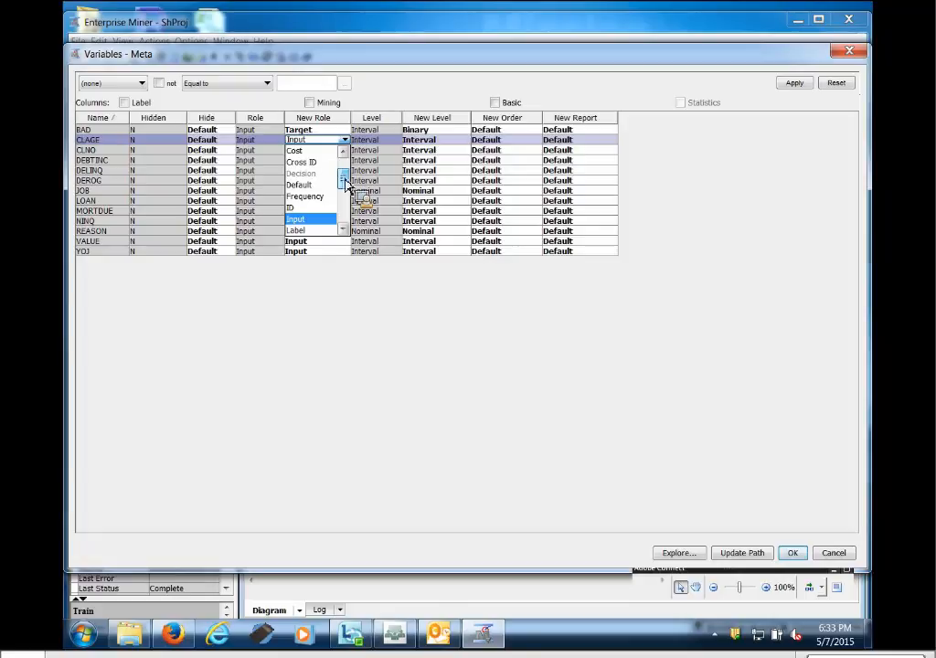
left_click(324, 143)
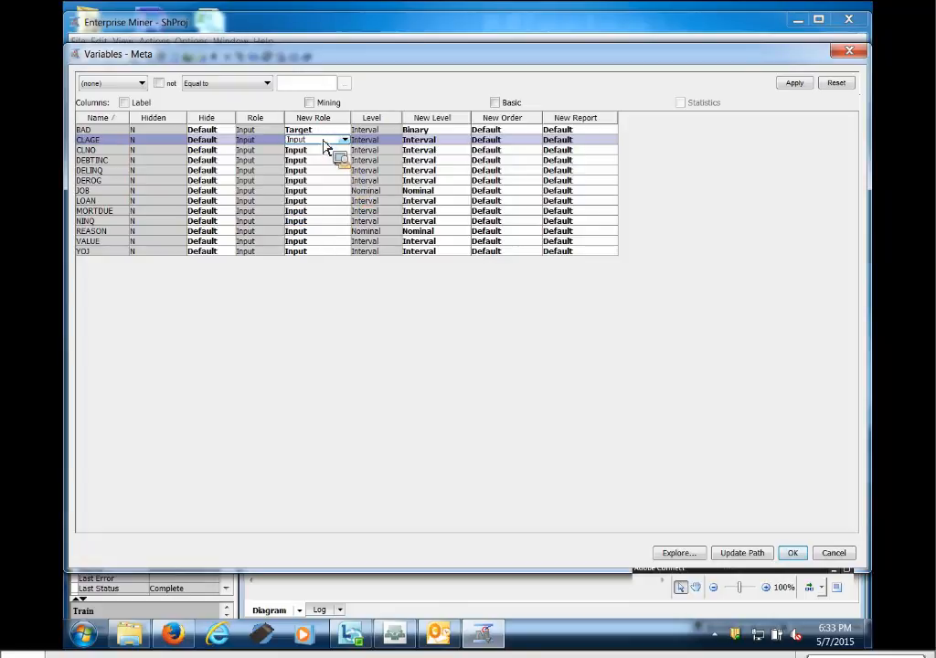
Try the Target, Rejected and ID roles for CLAGE and restore its new role to Input.
left_click(326, 142)
scroll(354, 194, "down", 3)
scroll(355, 196, "down", 2)
left_click(334, 208)
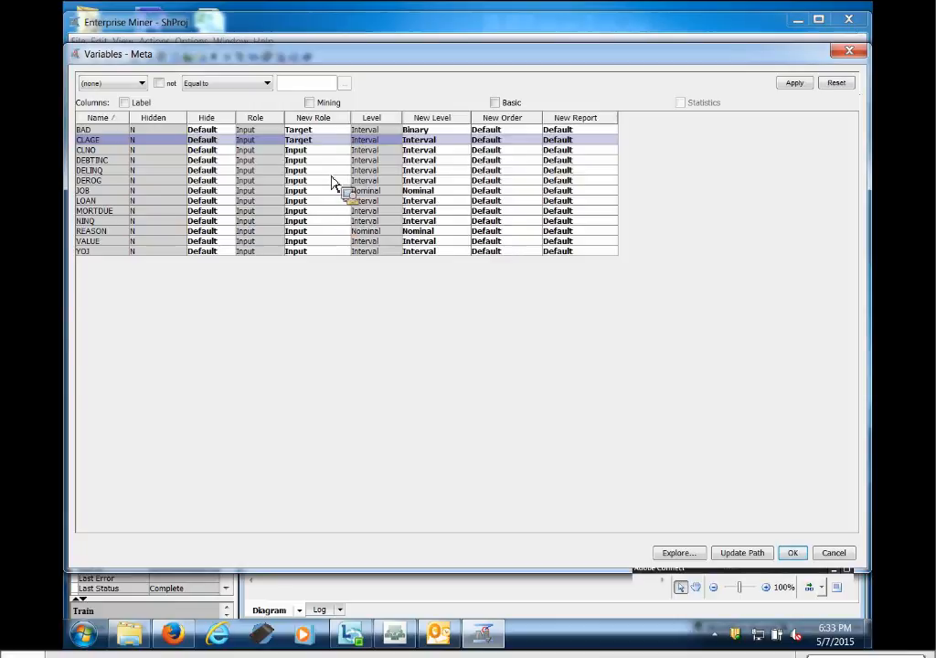
left_click(345, 142)
left_click(325, 186)
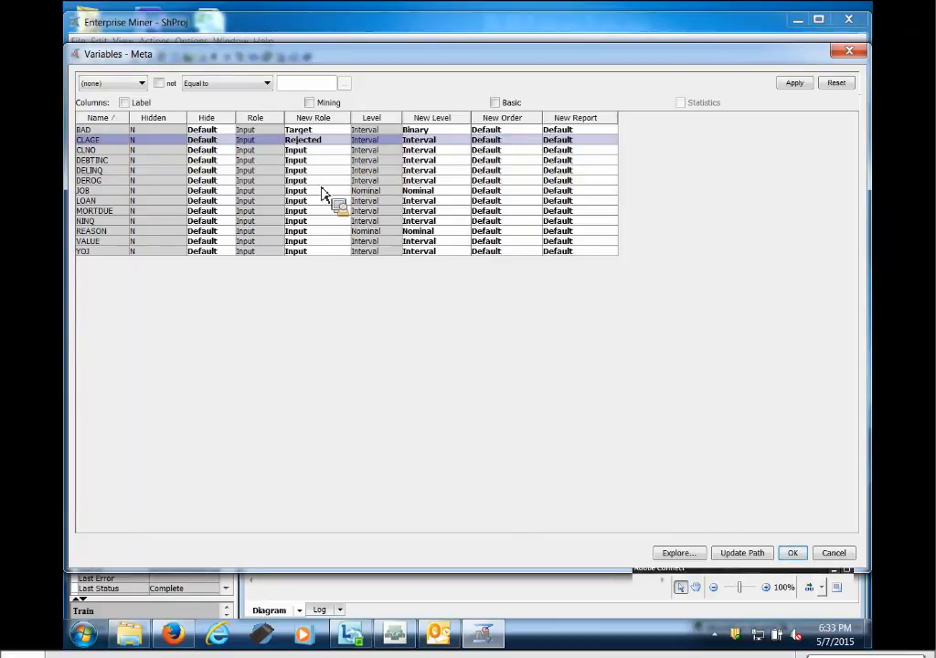
left_click(345, 142)
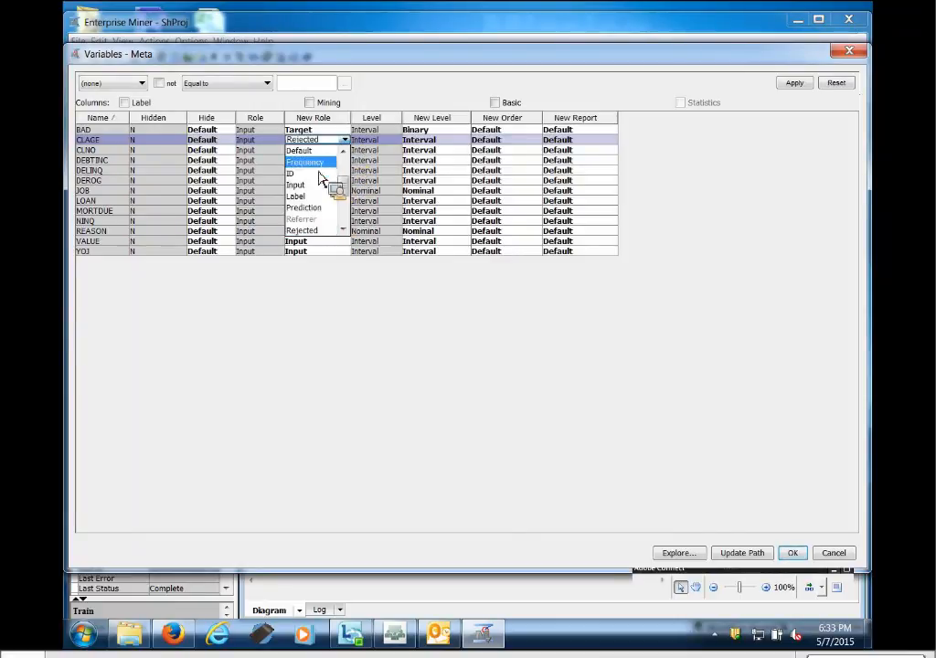
left_click(320, 173)
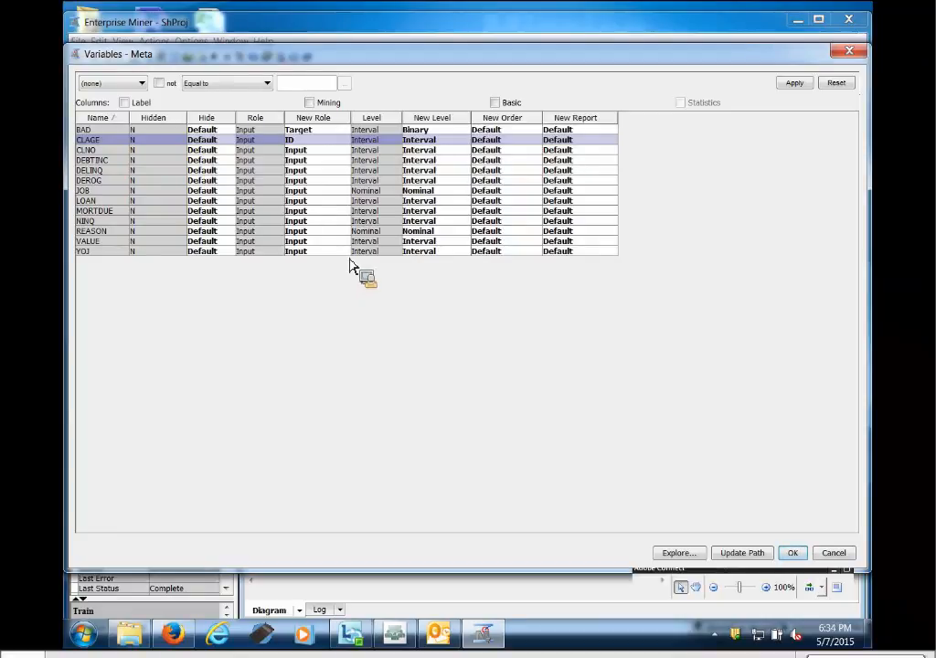
left_click(348, 142)
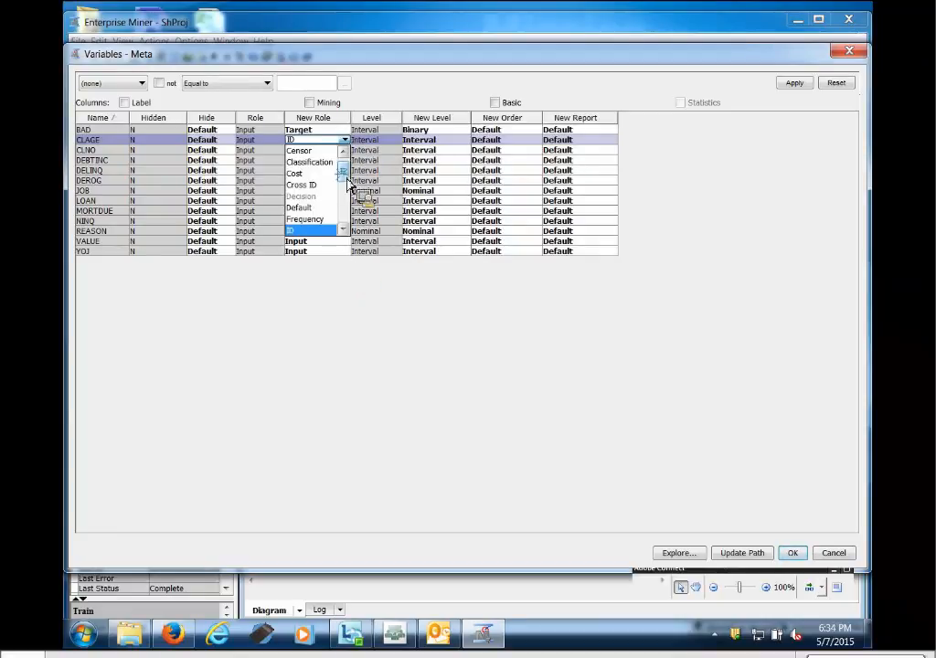
scroll(347, 192, "down", 1)
left_click(330, 206)
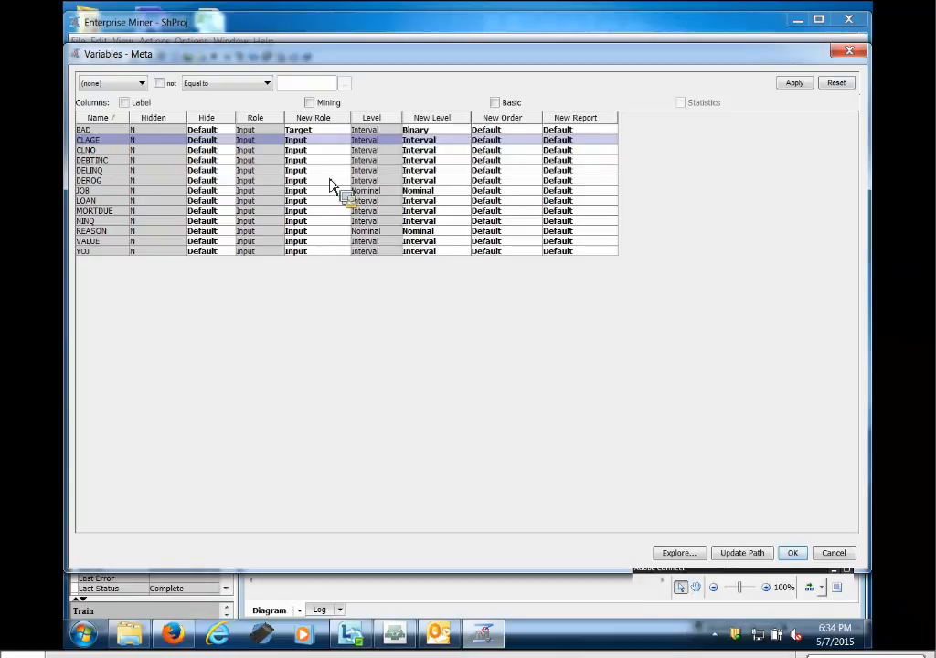
Look through the roles for CLAGE again, try Target, and set its new role back to Input.
left_click(349, 143)
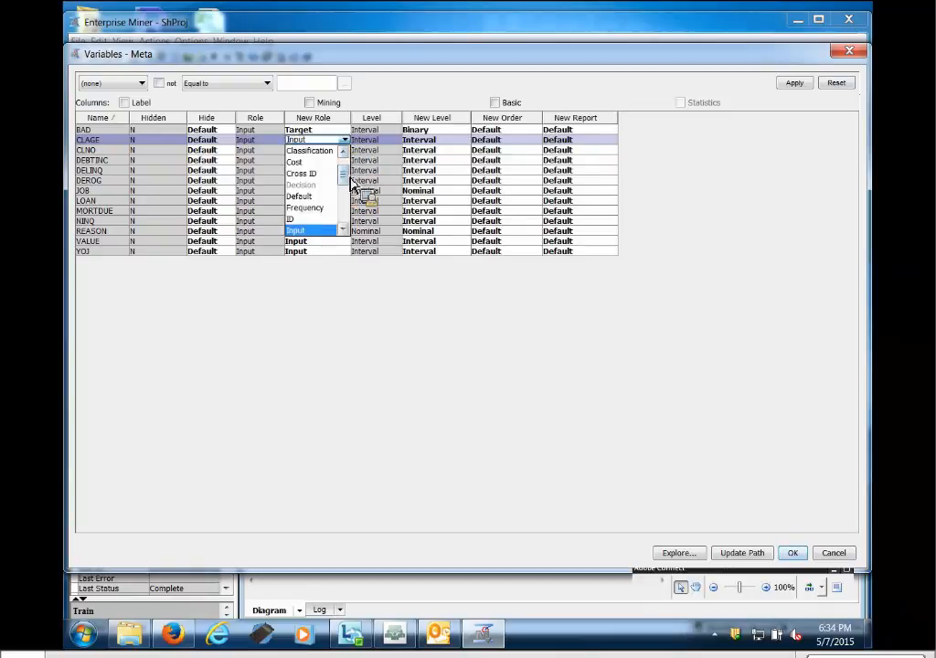
scroll(347, 194, "down", 2)
left_click_drag(347, 200, 353, 168)
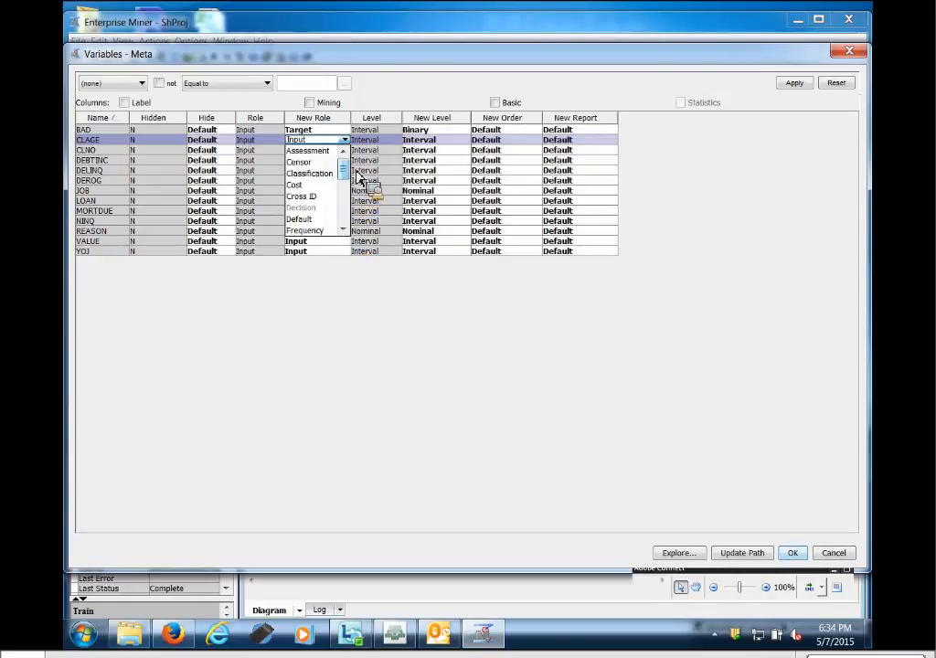
left_click(321, 142)
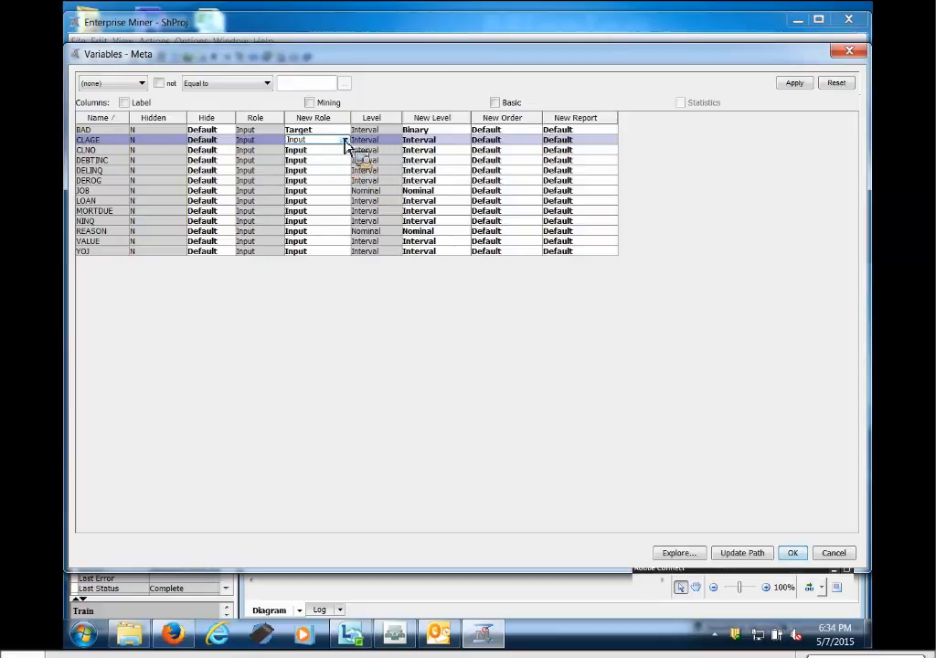
left_click(346, 140)
left_click_drag(346, 176, 345, 209)
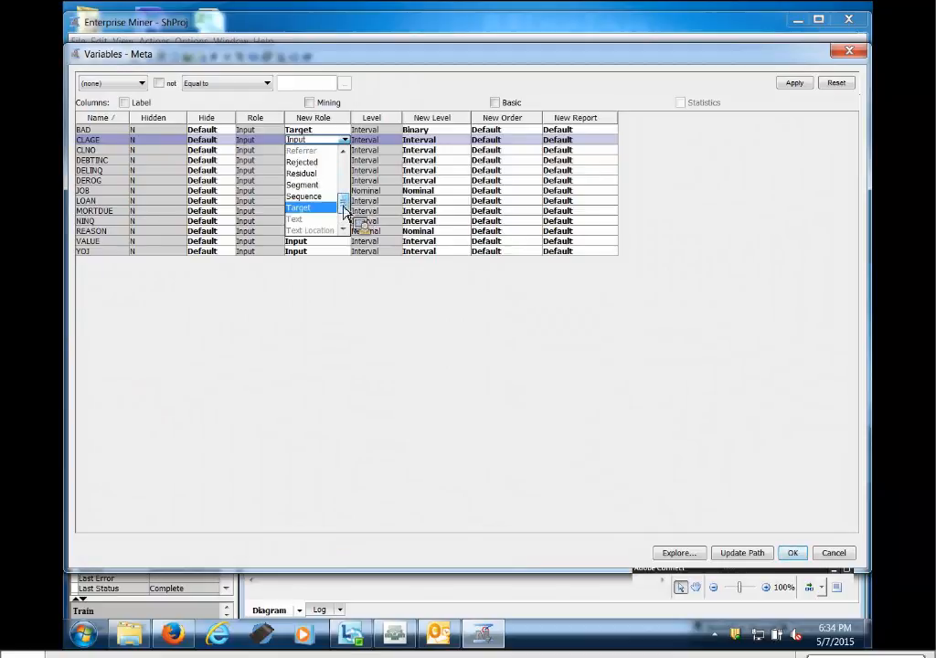
left_click(338, 209)
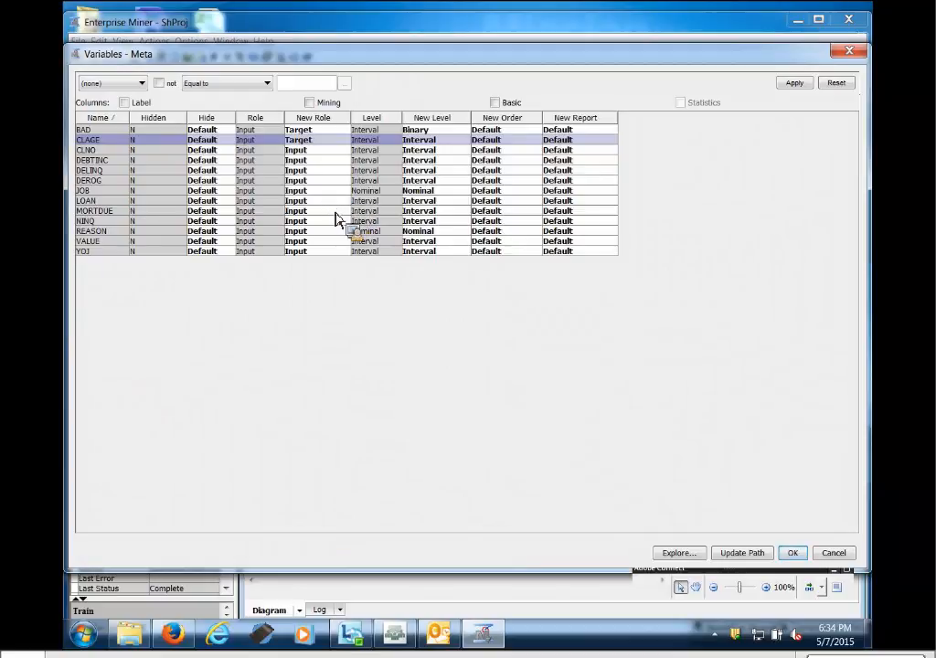
left_click(344, 140)
scroll(357, 192, "up", 2)
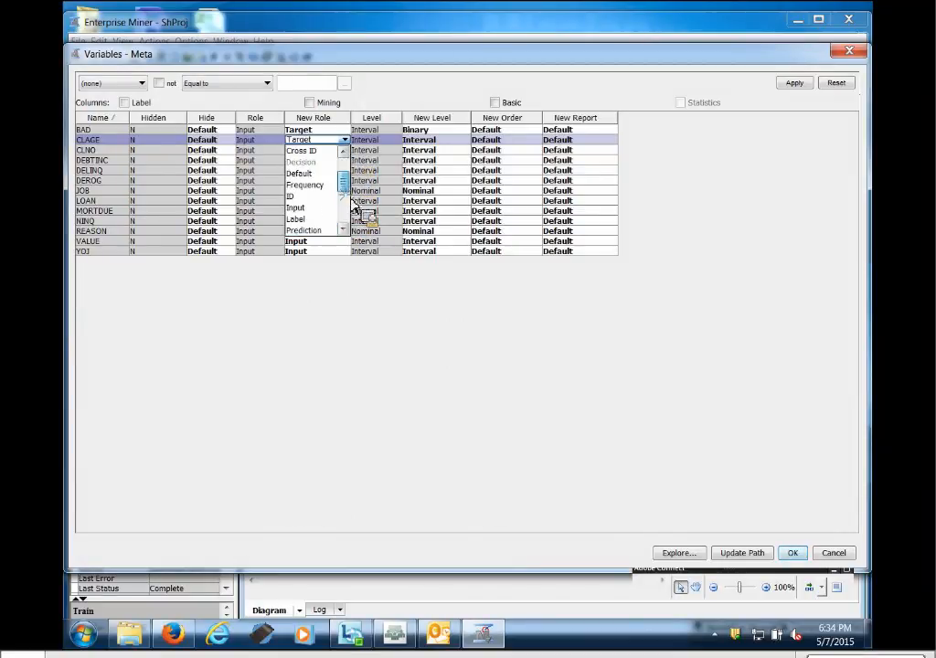
left_click(322, 208)
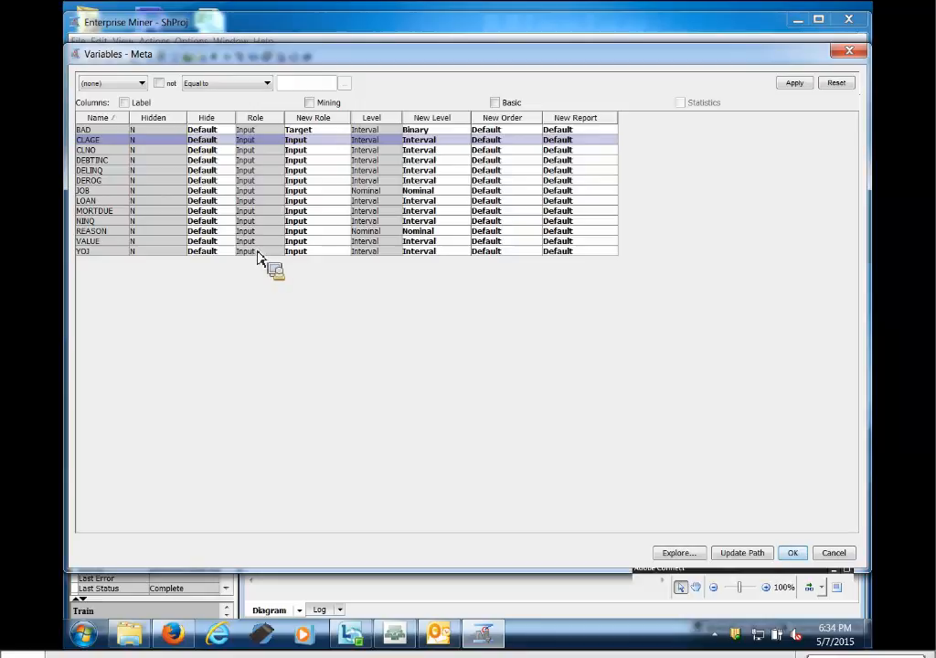
Try the Default role for REASON and restore its new role to Input.
left_click(326, 232)
left_click(320, 288)
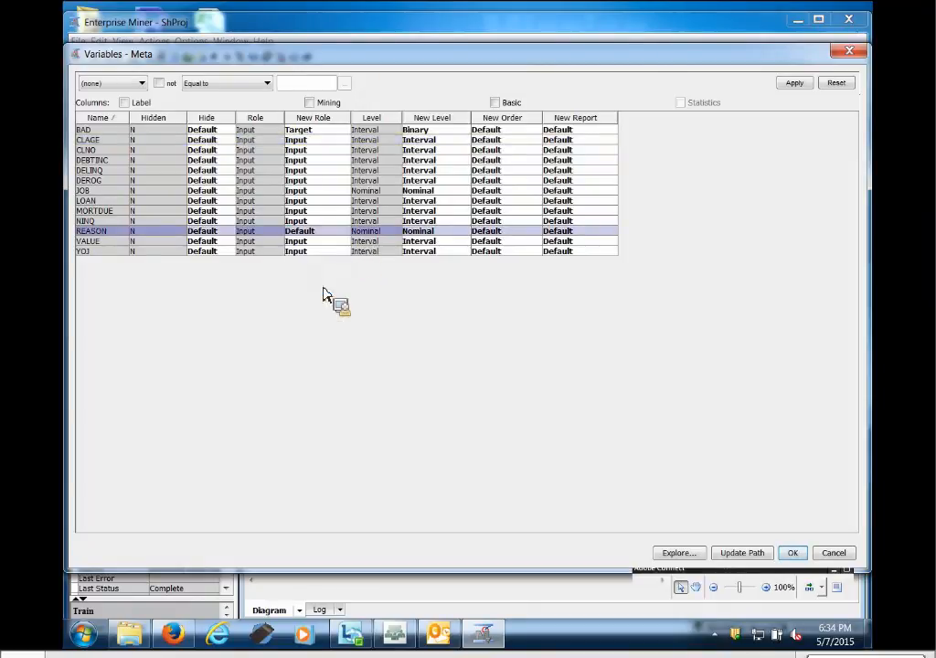
left_click(348, 234)
left_click_drag(348, 257, 348, 271)
left_click(338, 288)
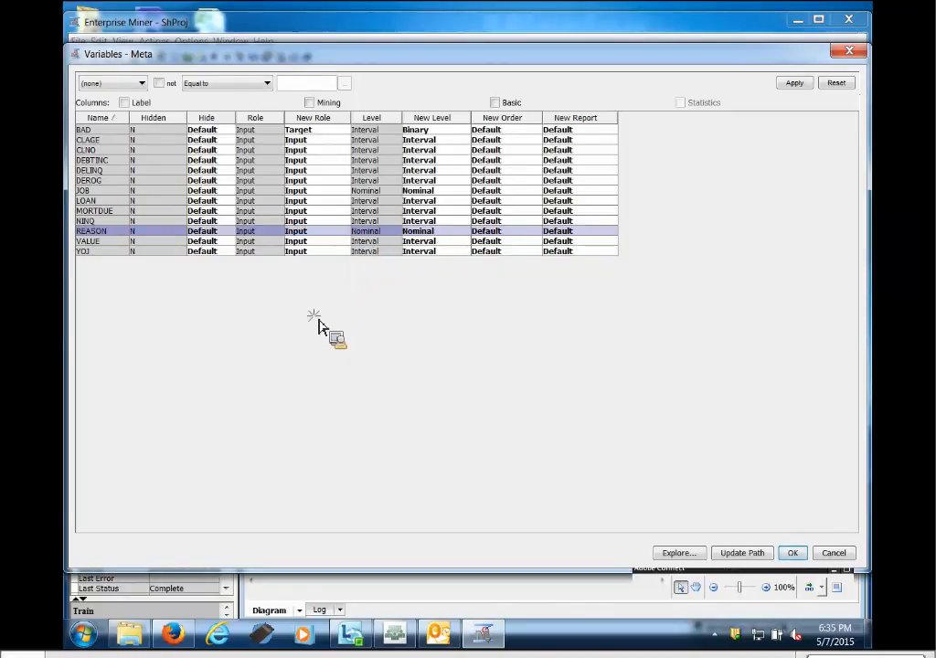
Accept the edited variable roles and levels for the Metadata node.
left_click(793, 554)
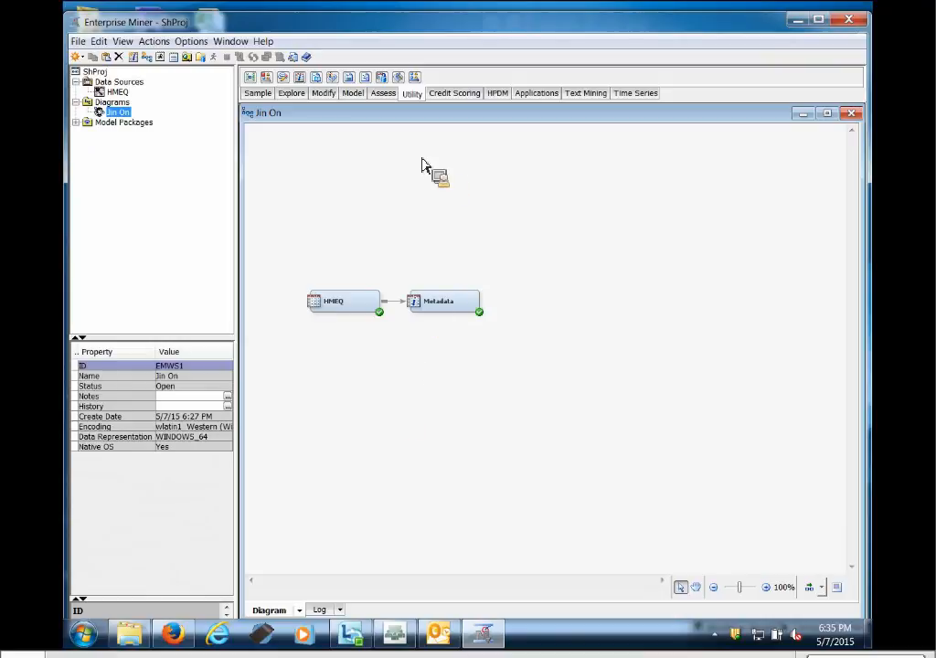
Add a Data Partition node to the Jin On diagram and connect the Metadata node to it.
left_click(256, 94)
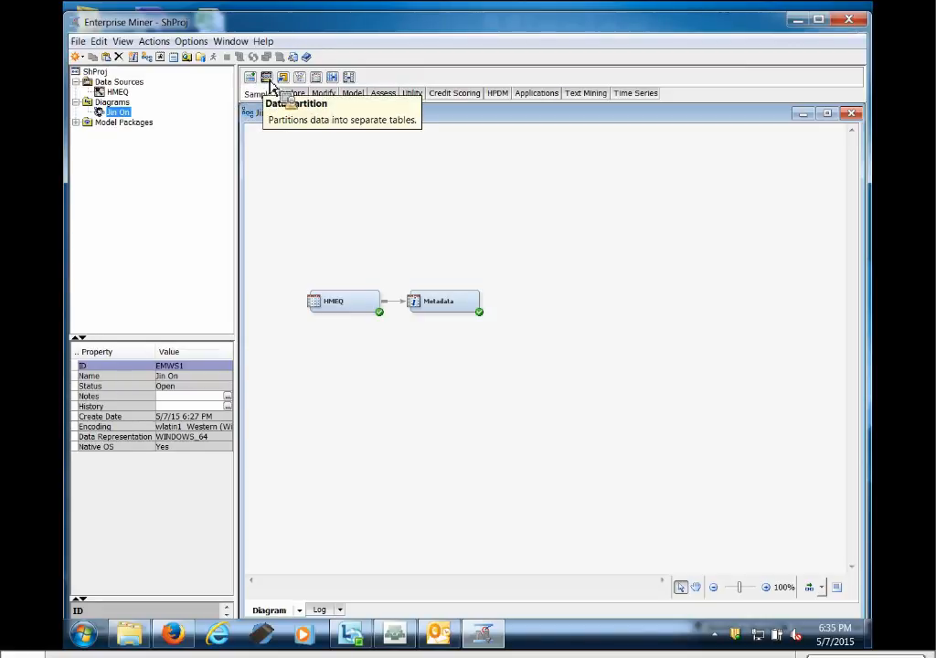
left_click_drag(270, 83, 411, 229)
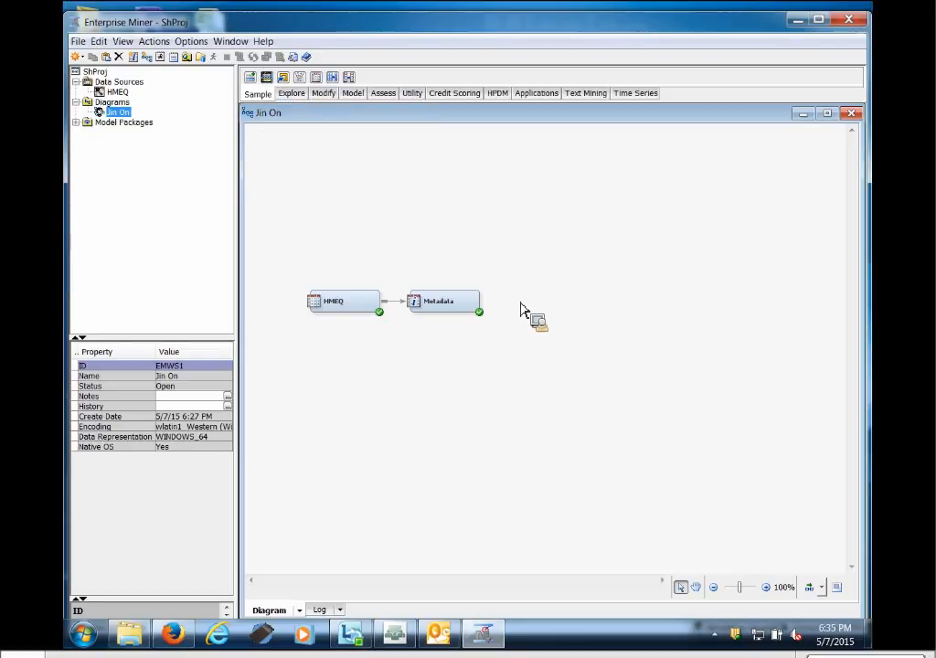
left_click_drag(485, 305, 534, 304)
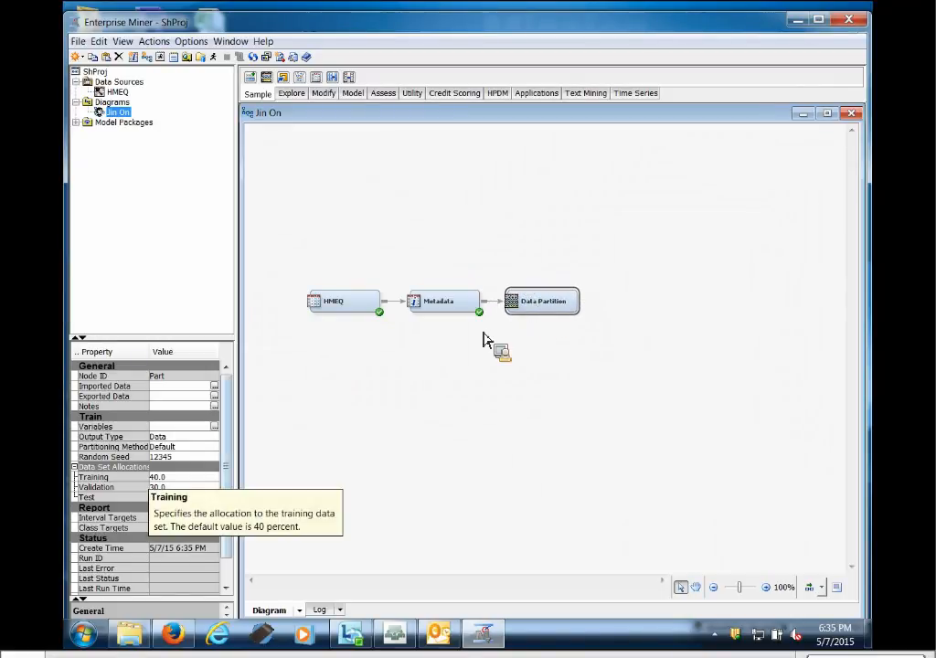
Review the Training, Validation and Test data set allocations of the Data Partition node.
left_click(137, 477)
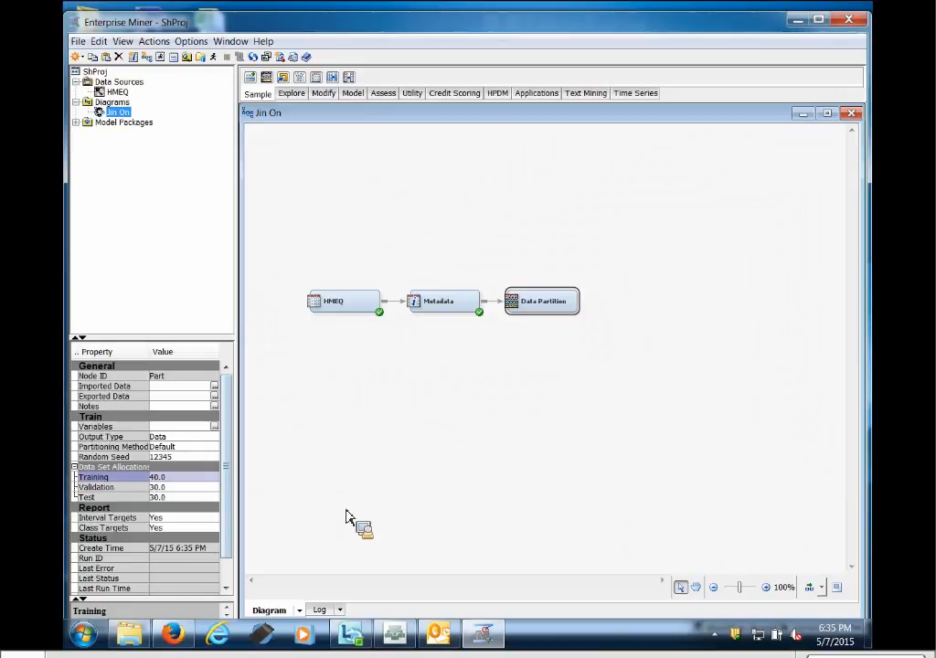
left_click(98, 489)
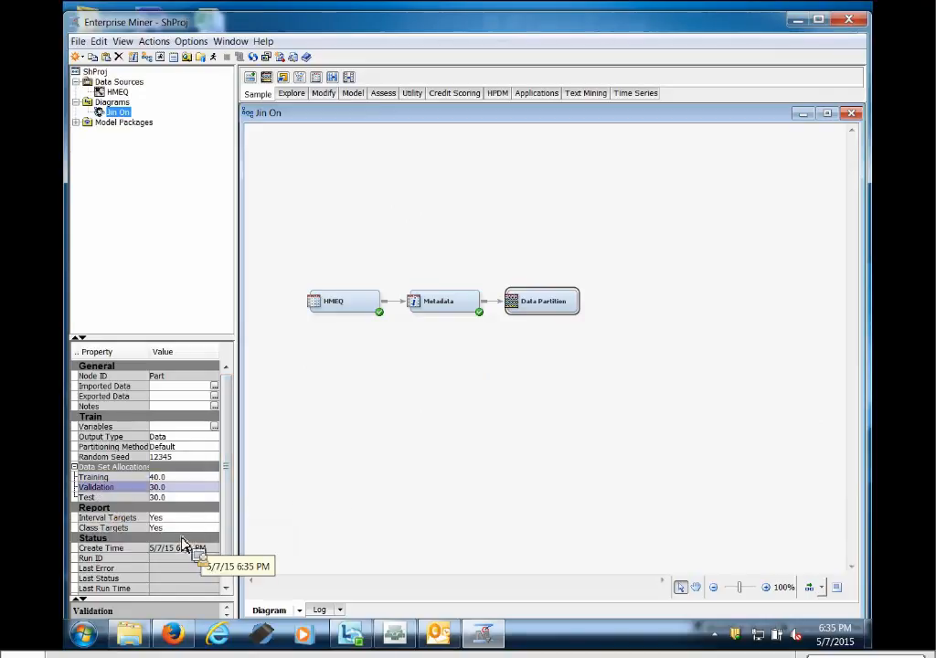
left_click(98, 498)
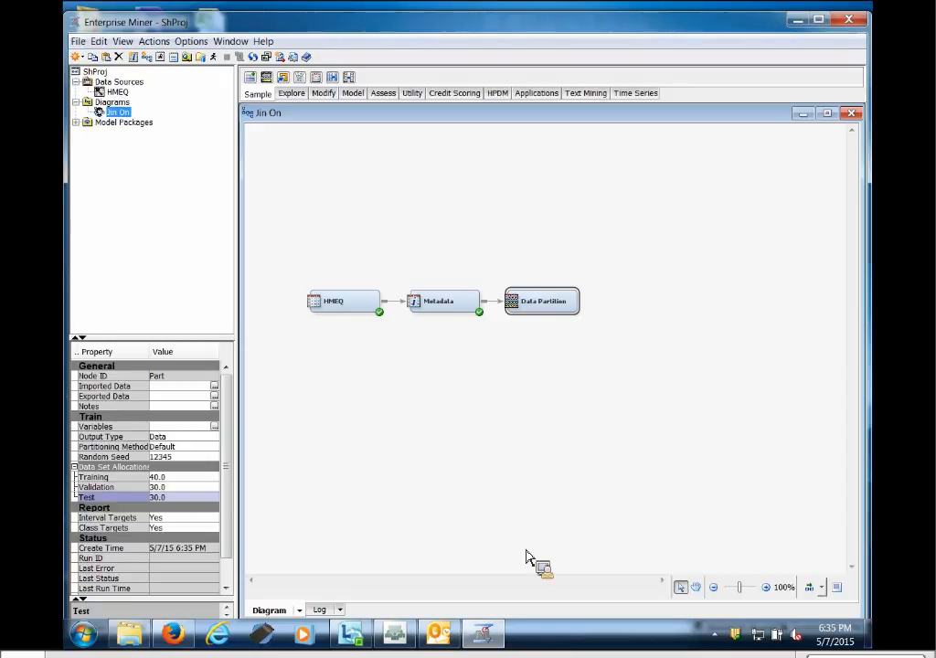
left_click(105, 490)
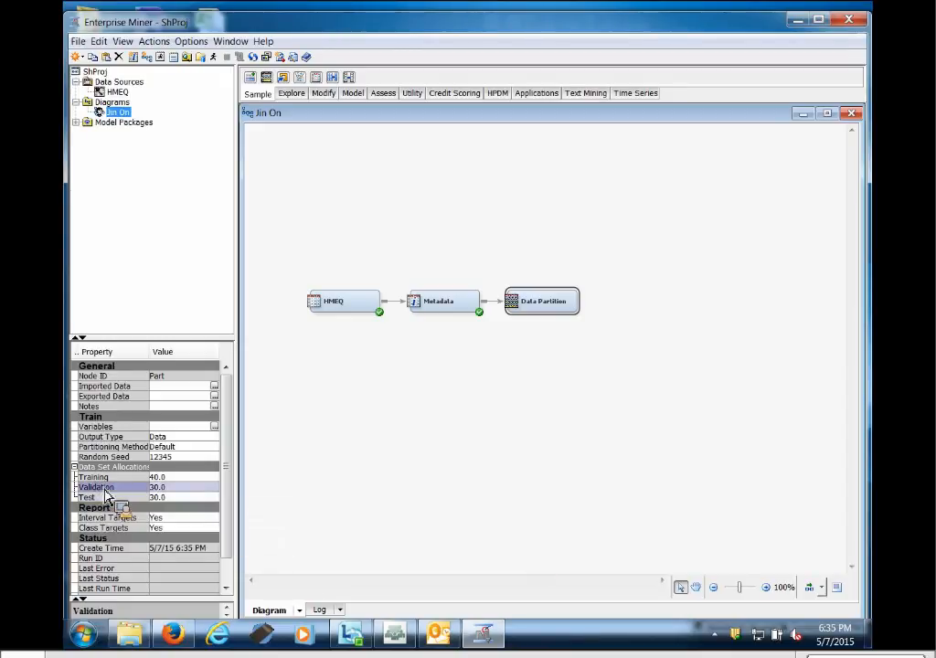
left_click(106, 477)
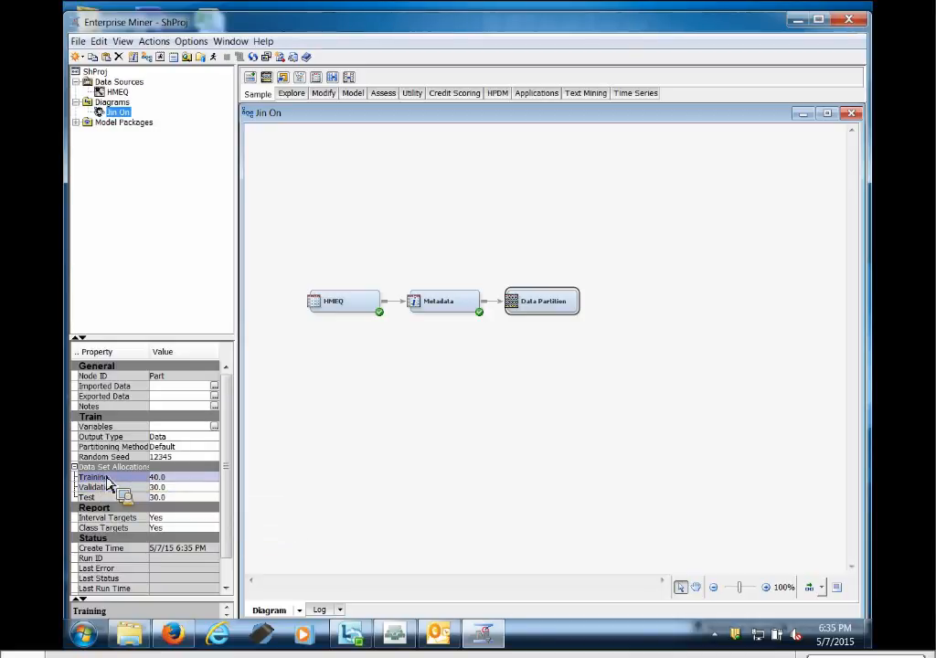
Review the Data Partition node's allocation settings again, together with its Random Seed.
left_click(105, 489)
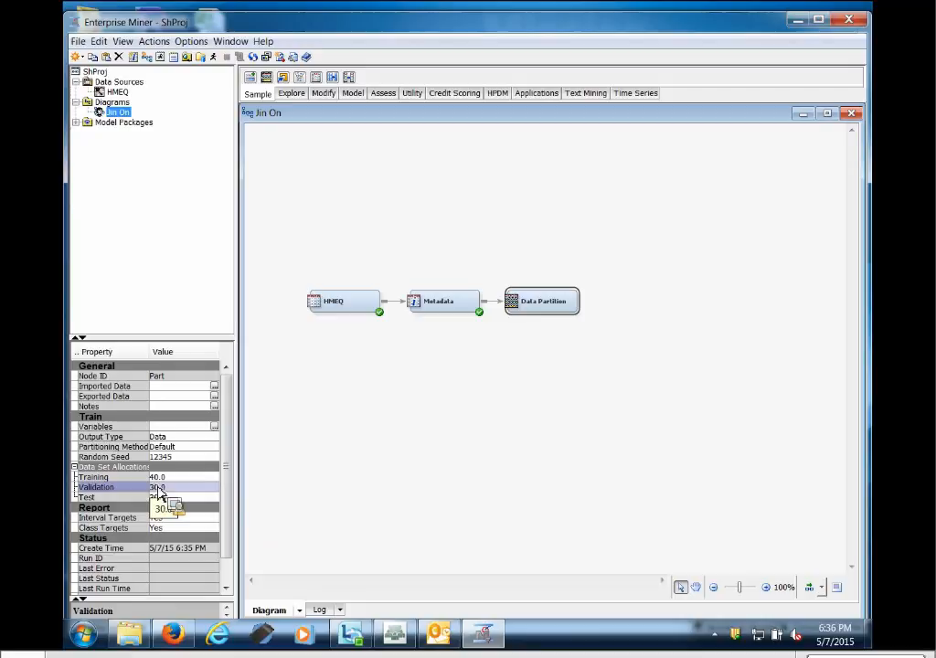
left_click(95, 498)
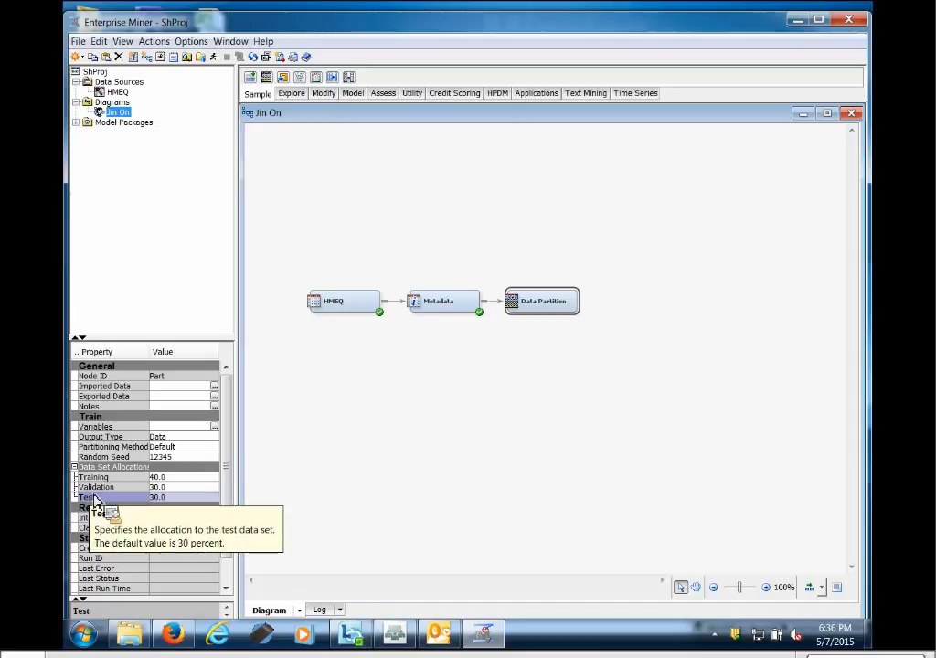
left_click(96, 487)
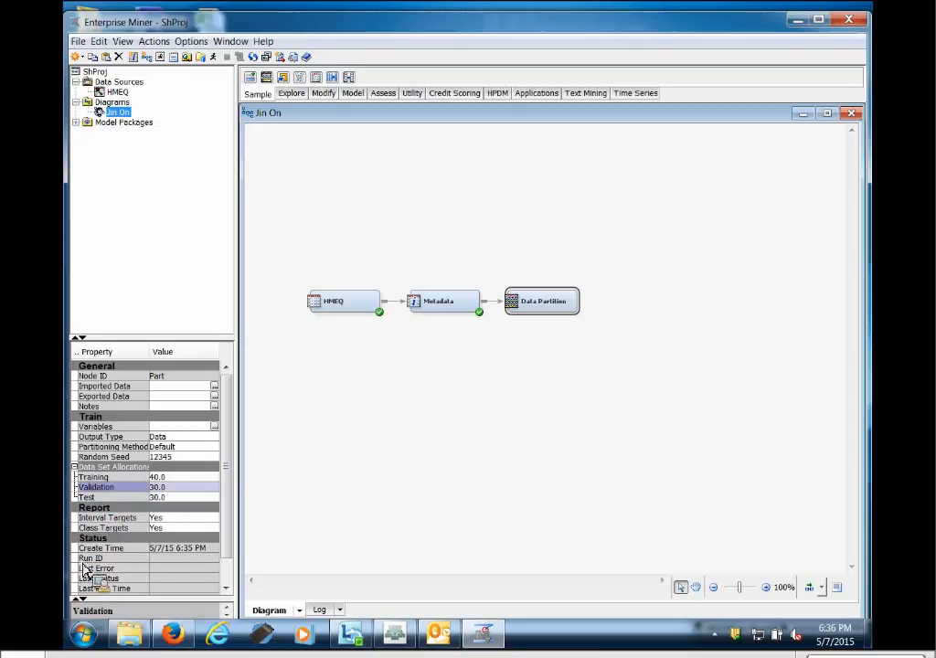
left_click(102, 479)
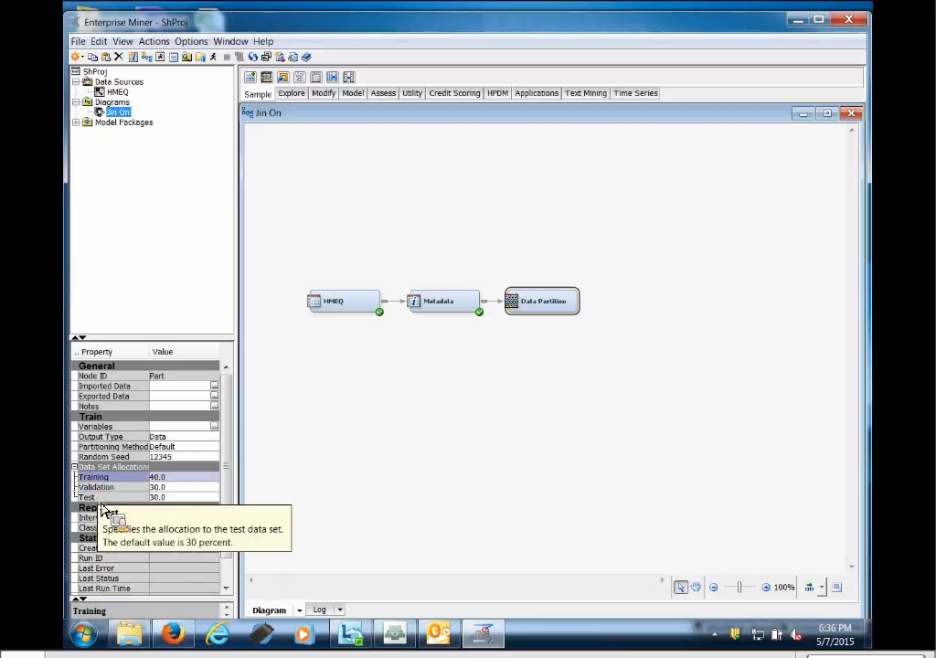
left_click(100, 499)
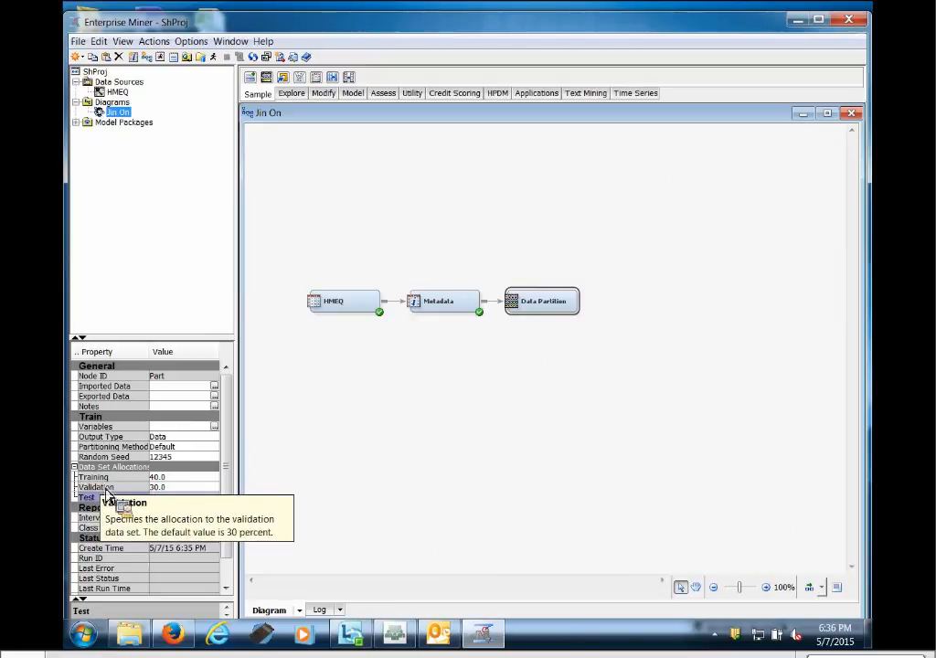
left_click(106, 489)
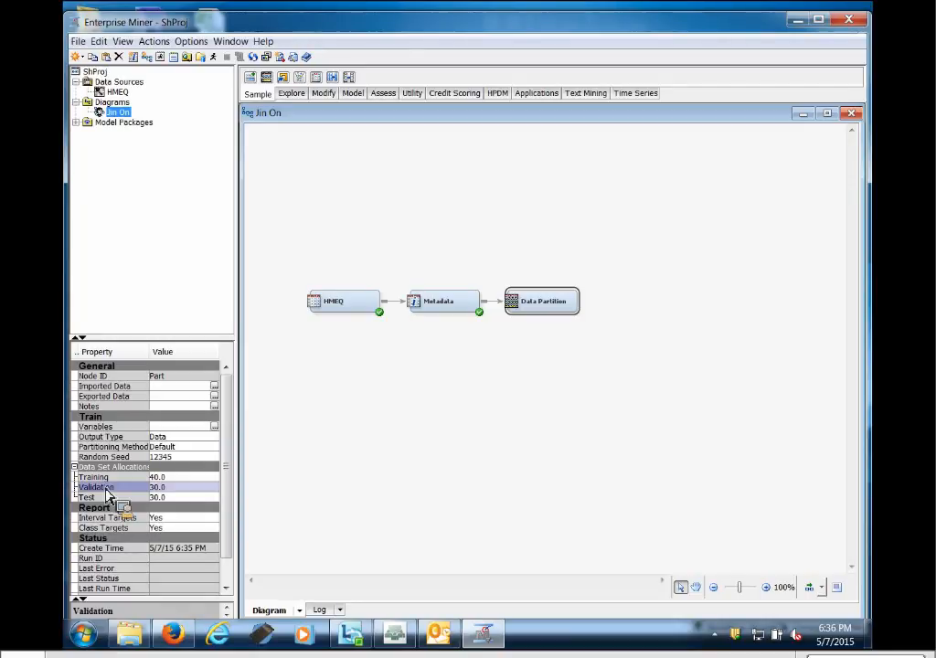
left_click(115, 457)
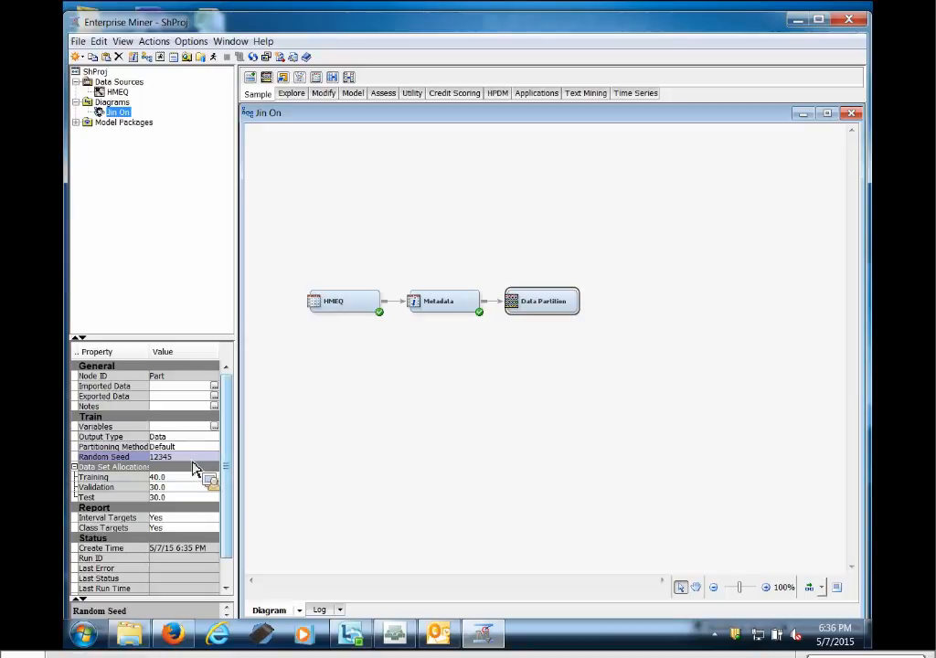
left_click(535, 518)
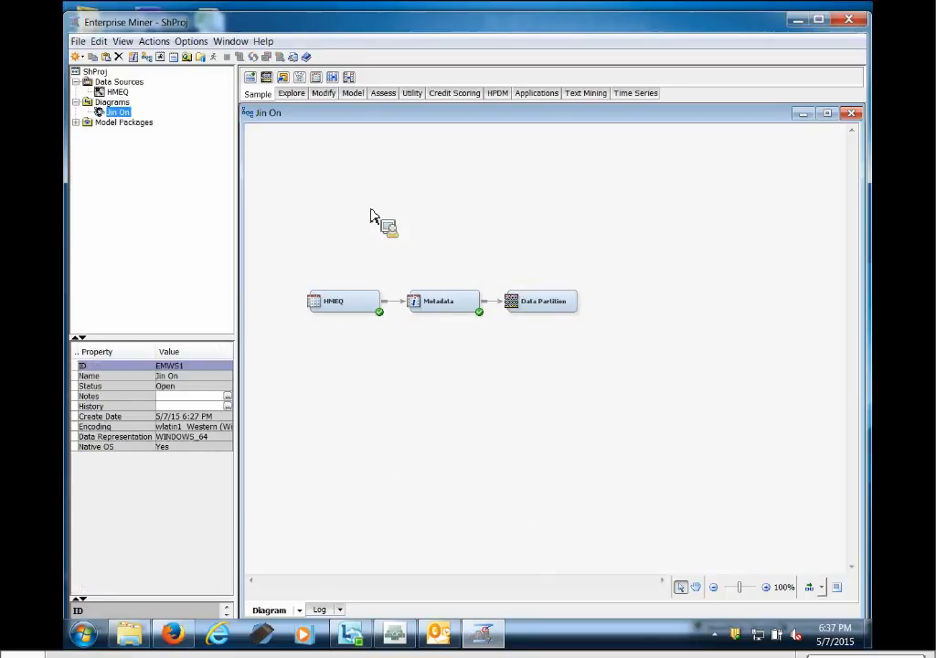
left_click(546, 309)
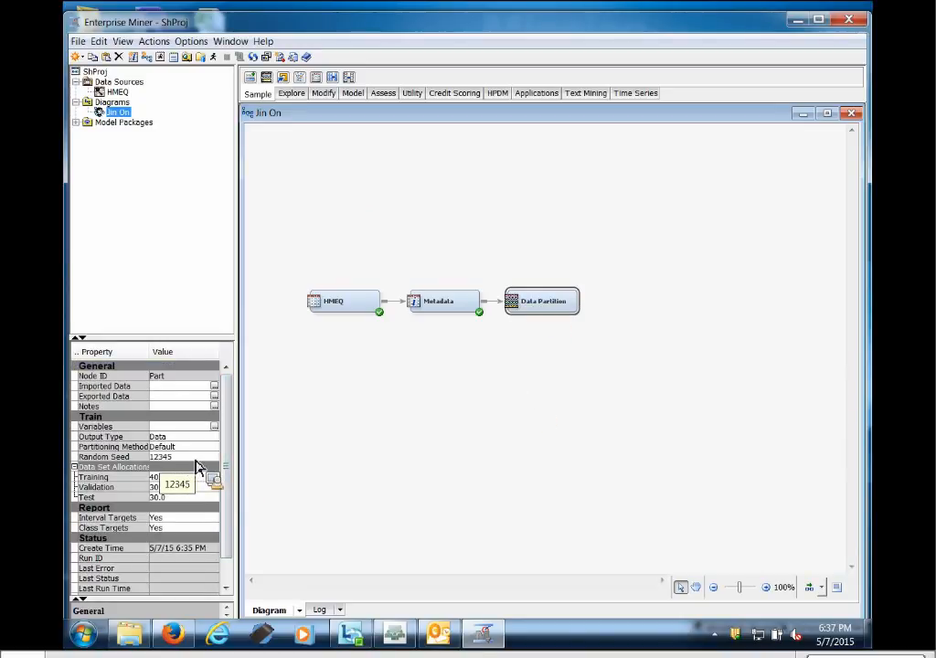
left_click(477, 430)
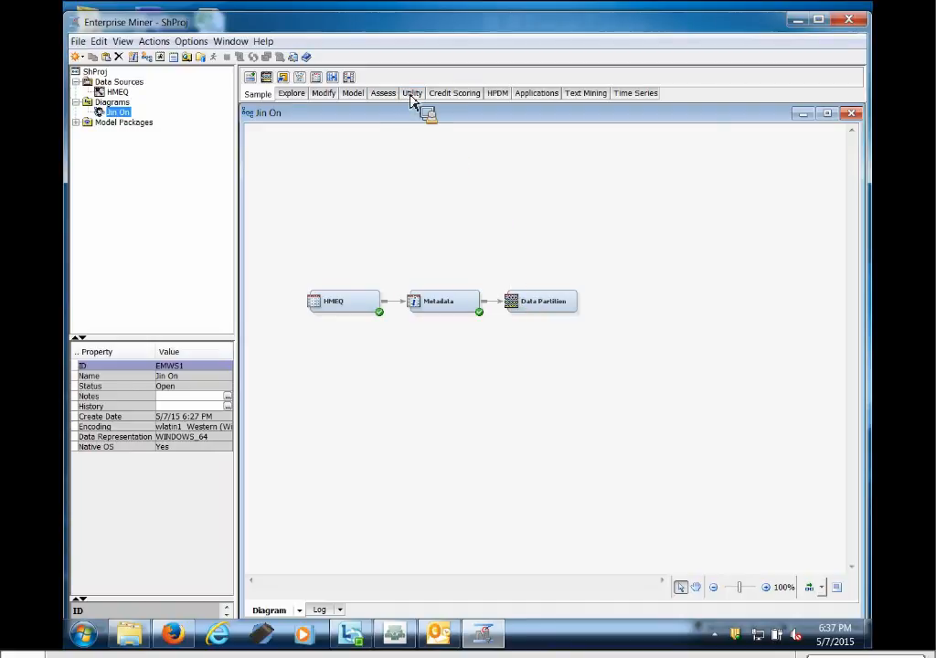
left_click(545, 309)
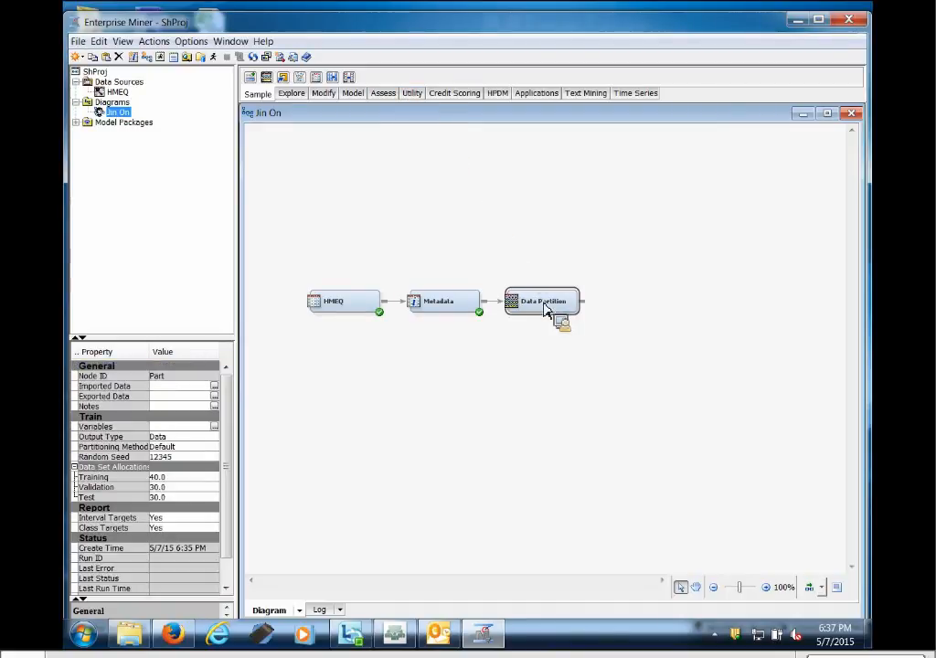
Add a StatExplore node above and beyond the Data Partition node and connect Data Partition to it.
left_click(293, 94)
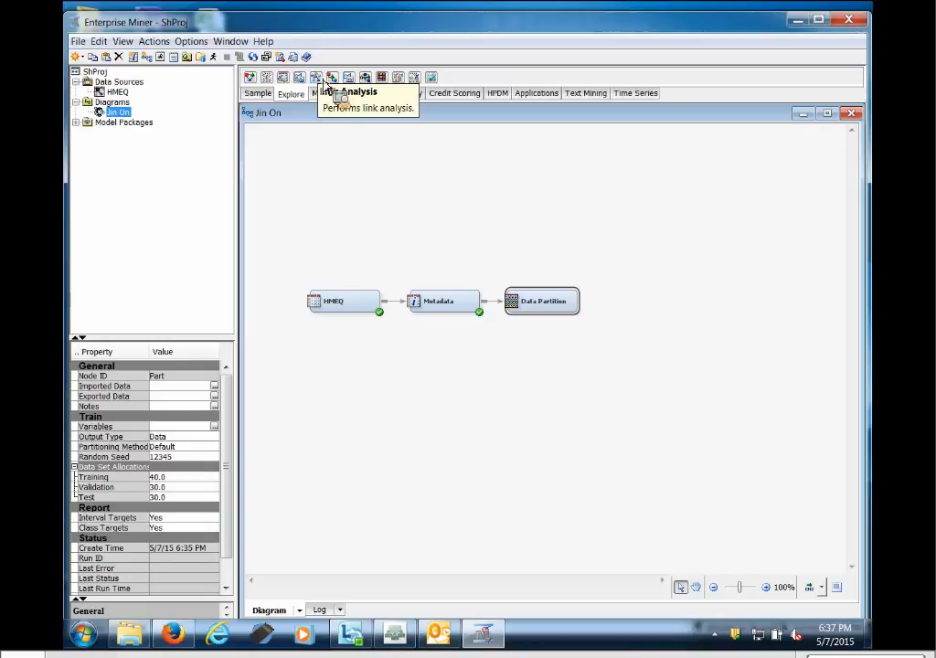
left_click_drag(324, 84, 325, 85)
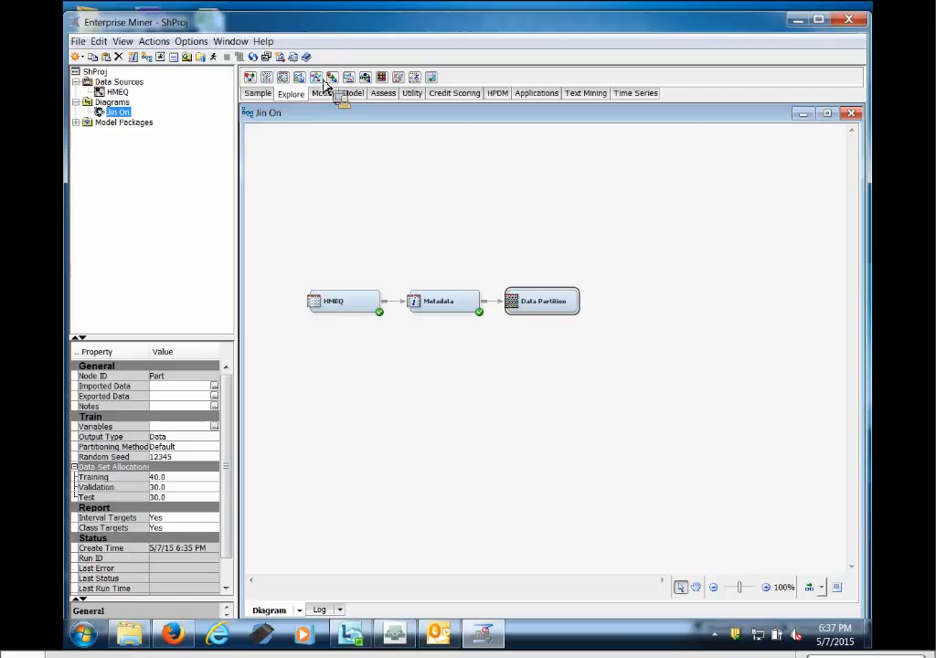
left_click_drag(326, 85, 628, 199)
Run the path through the StatExplore node and shift that node slightly in the diagram.
right_click(627, 199)
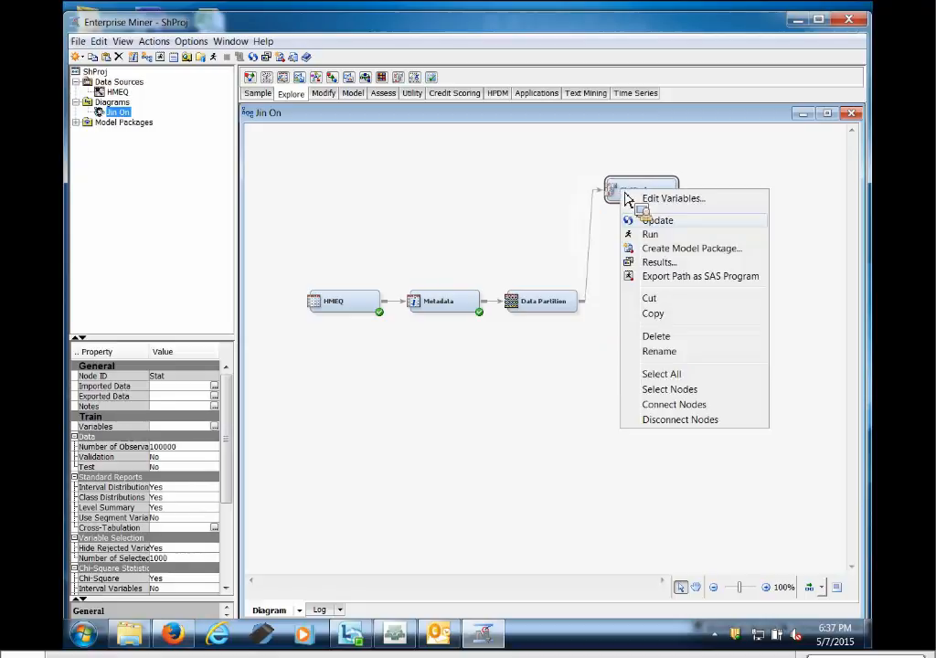
left_click(649, 235)
left_click(527, 396)
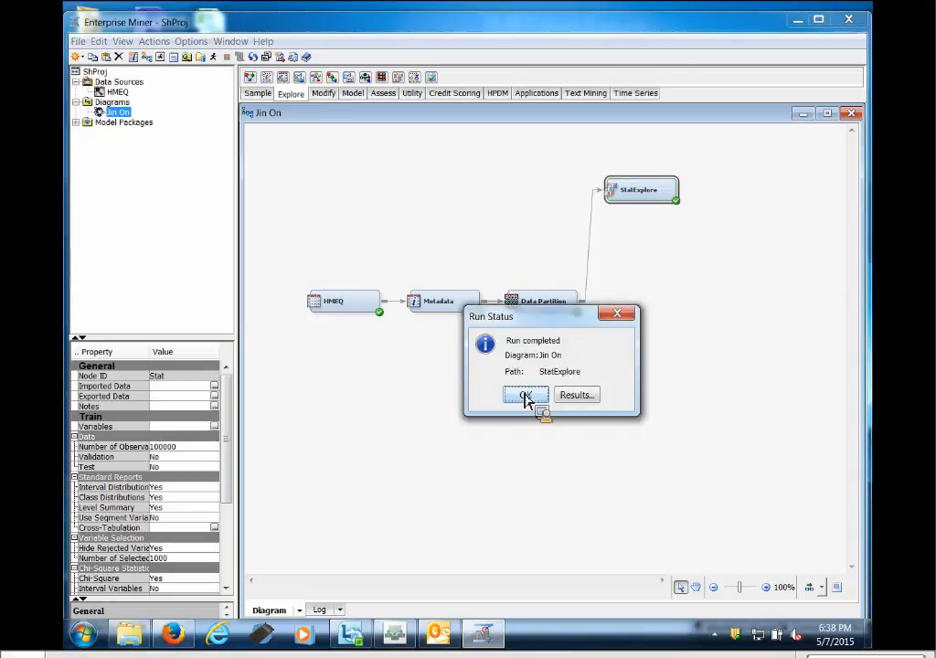
left_click(526, 400)
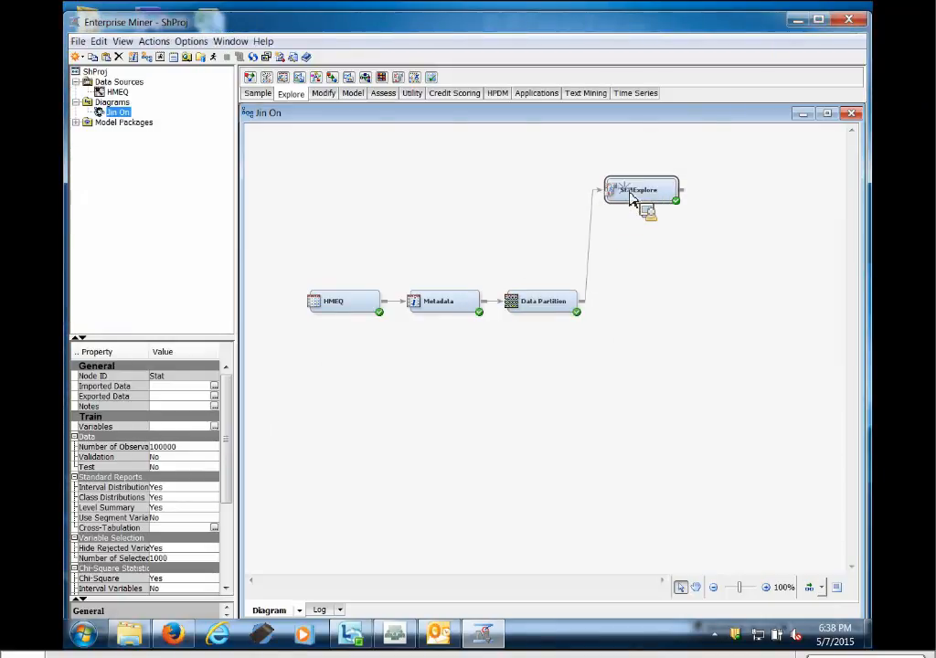
left_click_drag(631, 199, 642, 197)
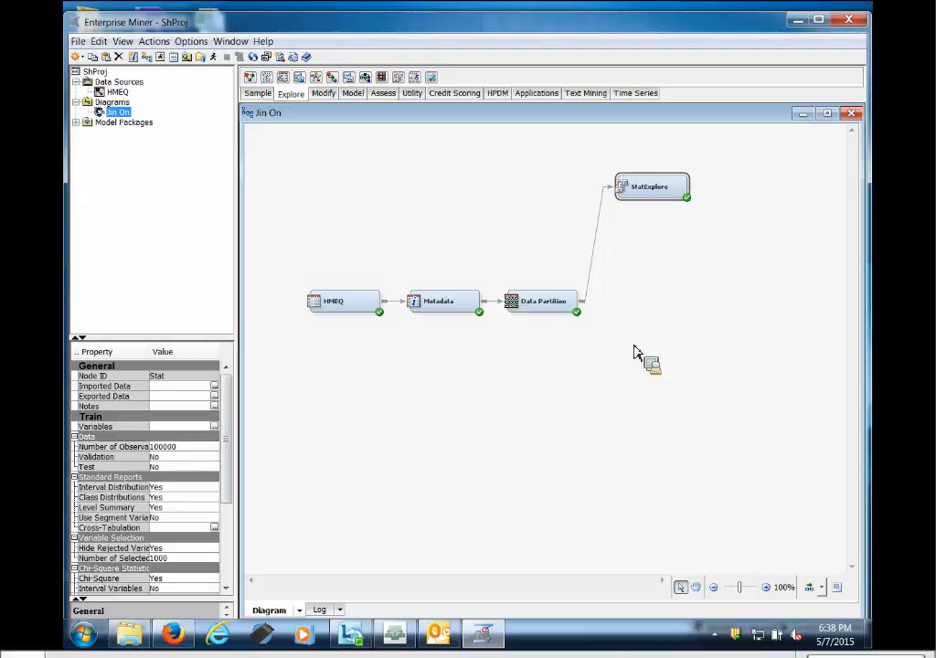
Open the StatExplore node's results and maximize the Output listing.
right_click(633, 185)
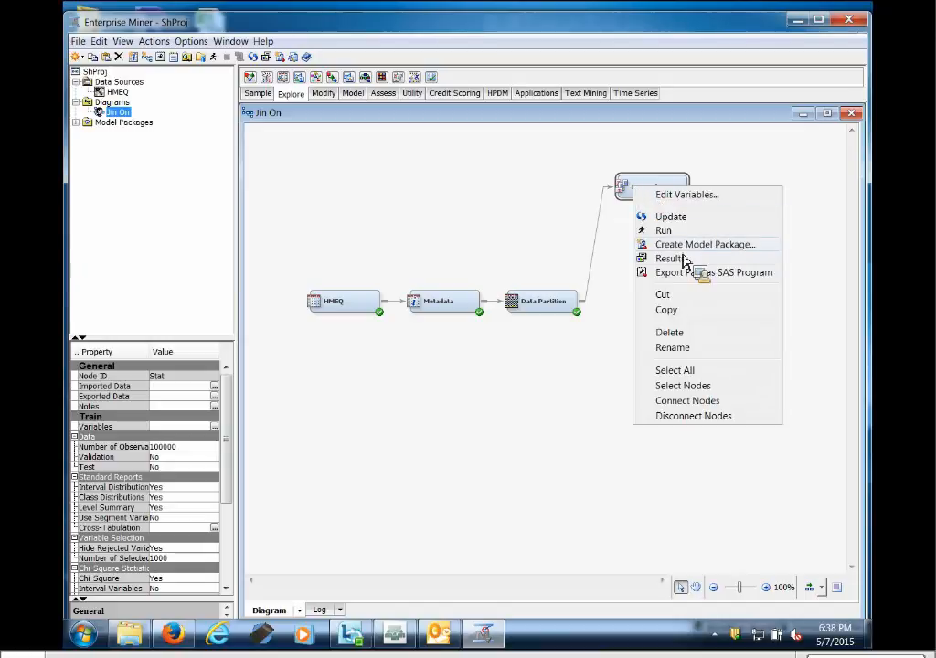
left_click(513, 382)
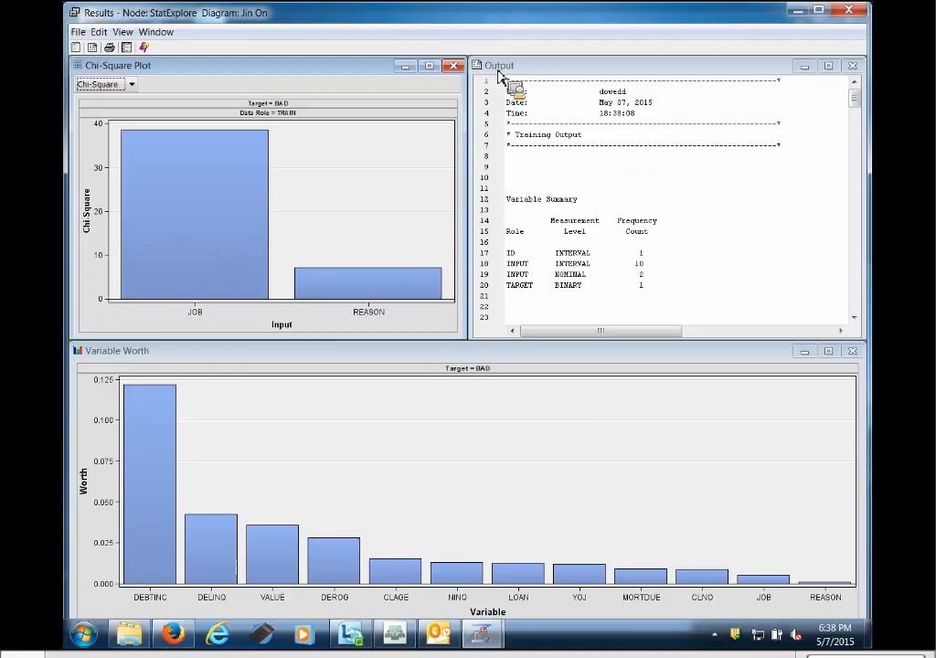
left_click(828, 66)
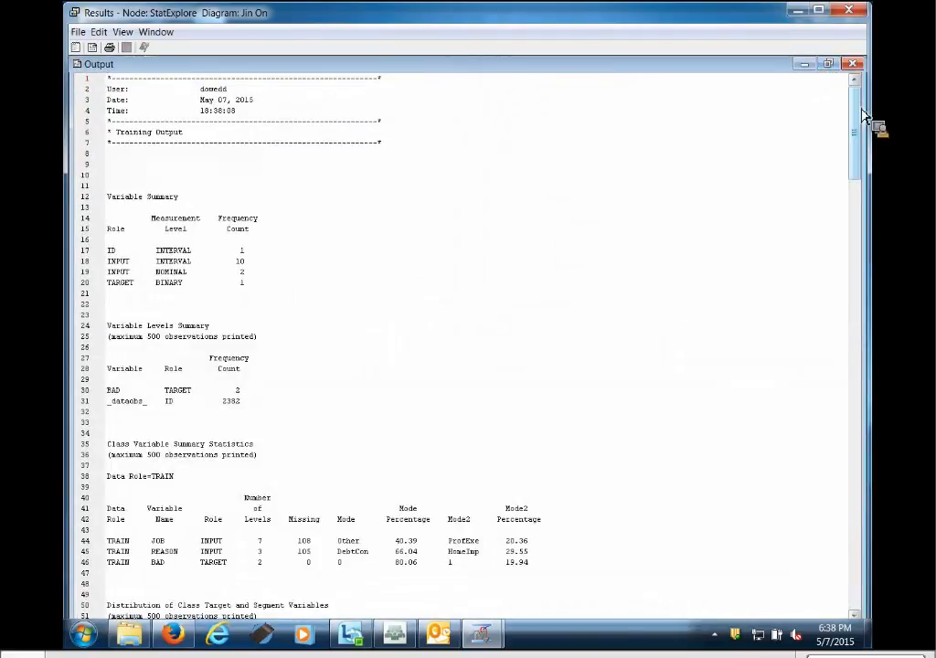
Find the DEBTINC variable in the interval variable summary statistics by class target.
left_click_drag(864, 117, 861, 212)
left_click_drag(853, 131, 842, 265)
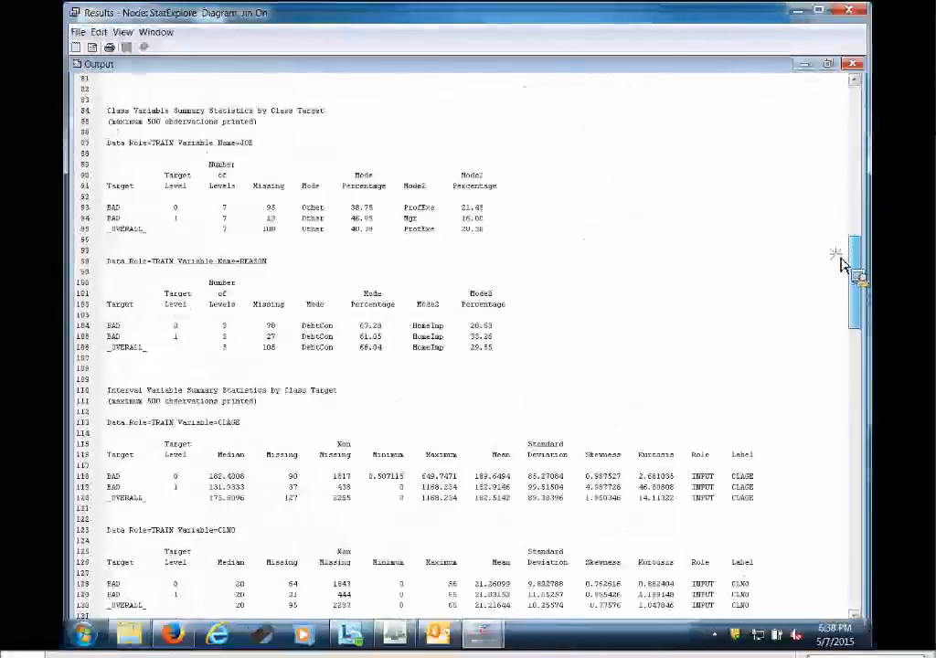
left_click_drag(842, 262, 852, 319)
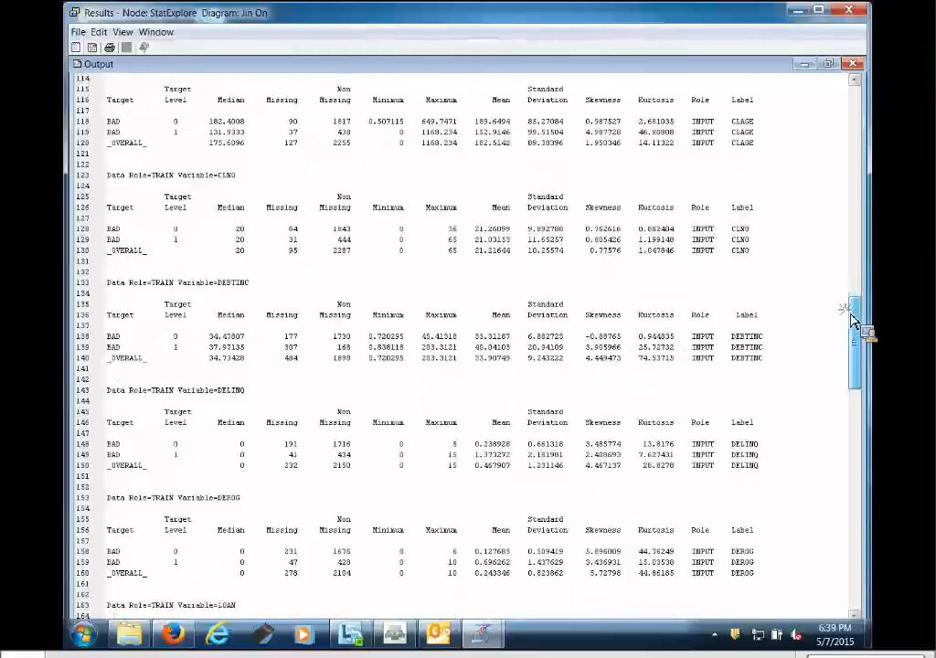
left_click_drag(852, 319, 850, 338)
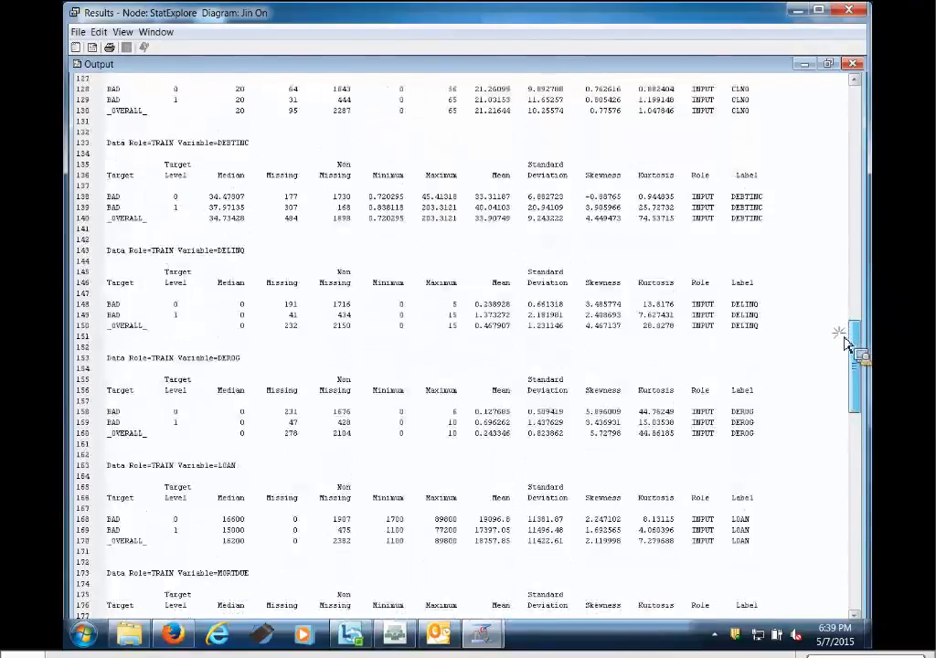
double_click(228, 146)
left_click_drag(228, 149, 251, 148)
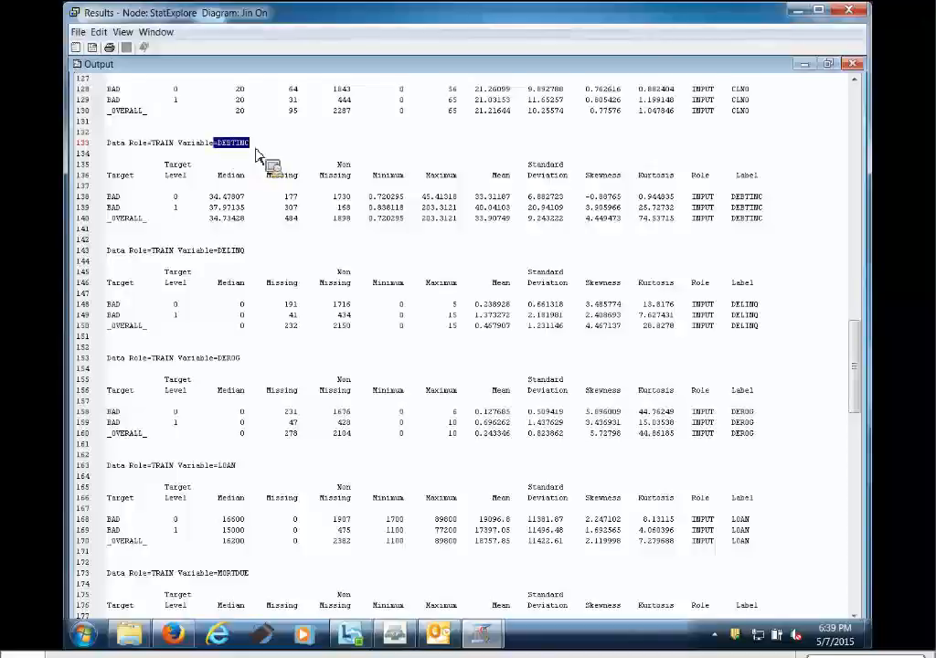
Examine the overall median and mean of DEBTINC in the StatExplore output.
left_click(209, 223)
left_click_drag(209, 223, 217, 224)
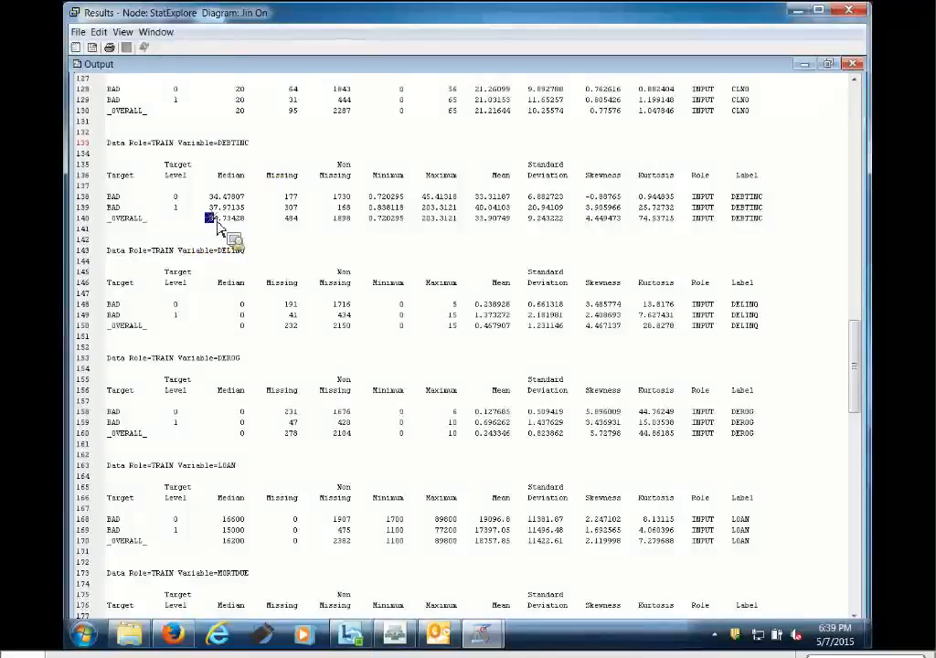
left_click_drag(160, 225, 256, 231)
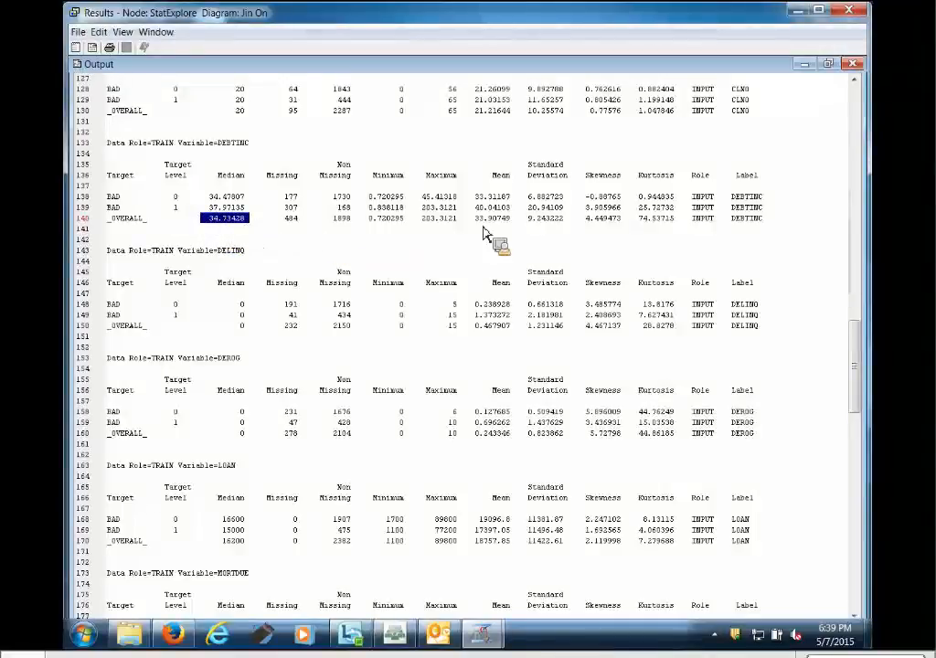
left_click_drag(473, 223, 517, 228)
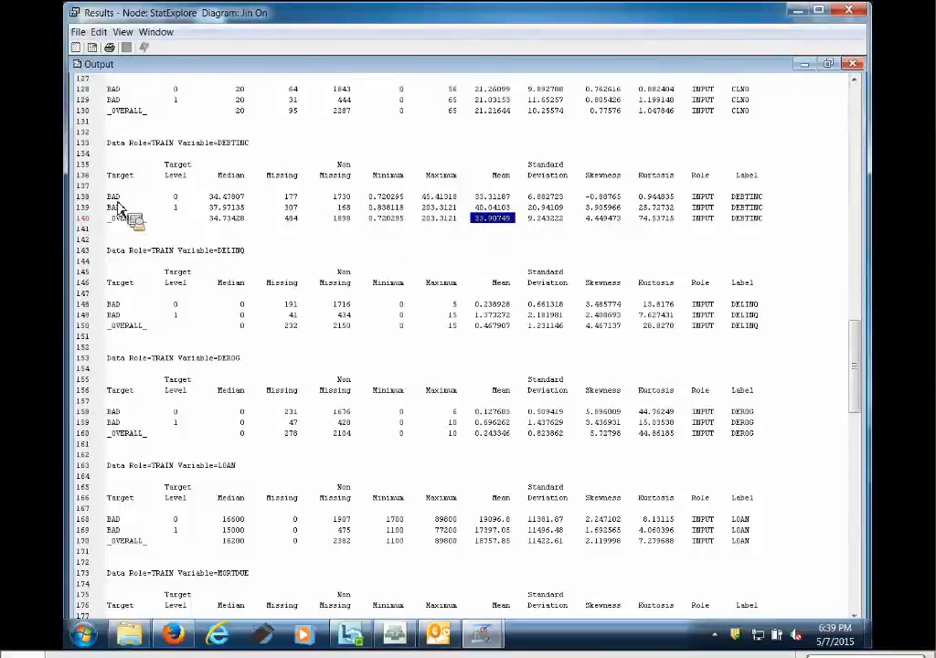
Compare the DEBTINC median and mean between BAD target levels 0 and 1, and close the StatExplore results.
left_click_drag(108, 208, 253, 198)
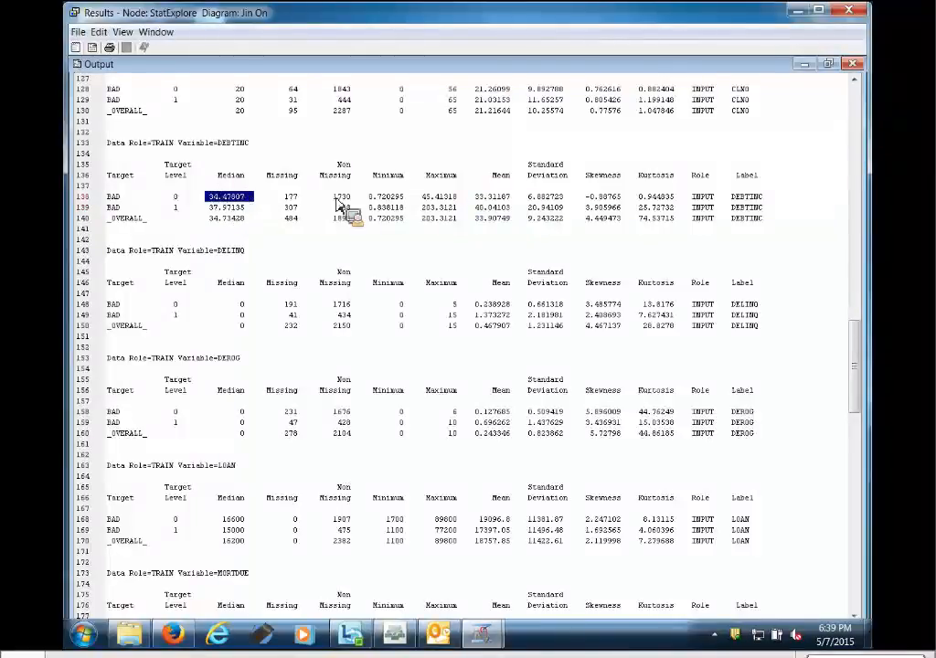
left_click_drag(467, 197, 212, 217)
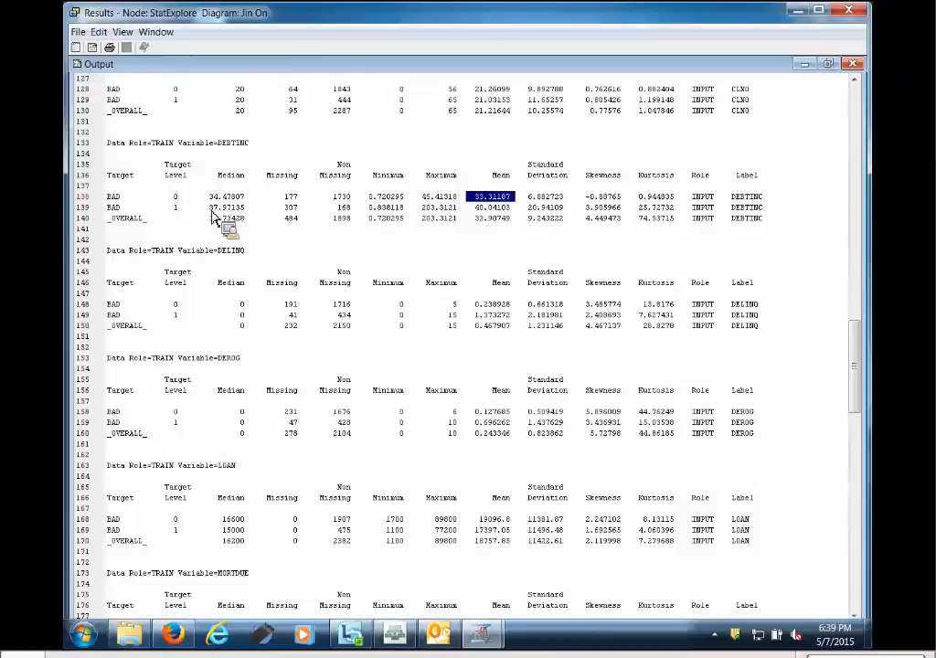
left_click_drag(153, 210, 265, 211)
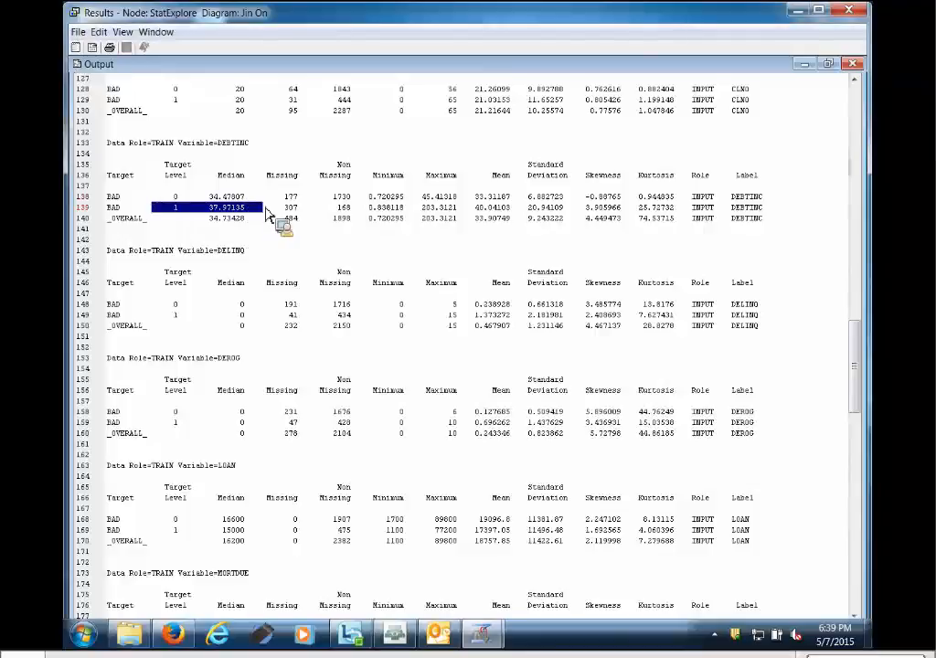
mouse_move(265, 213)
left_mouse_down()
mouse_move(178, 205)
mouse_move(260, 201)
left_mouse_up()
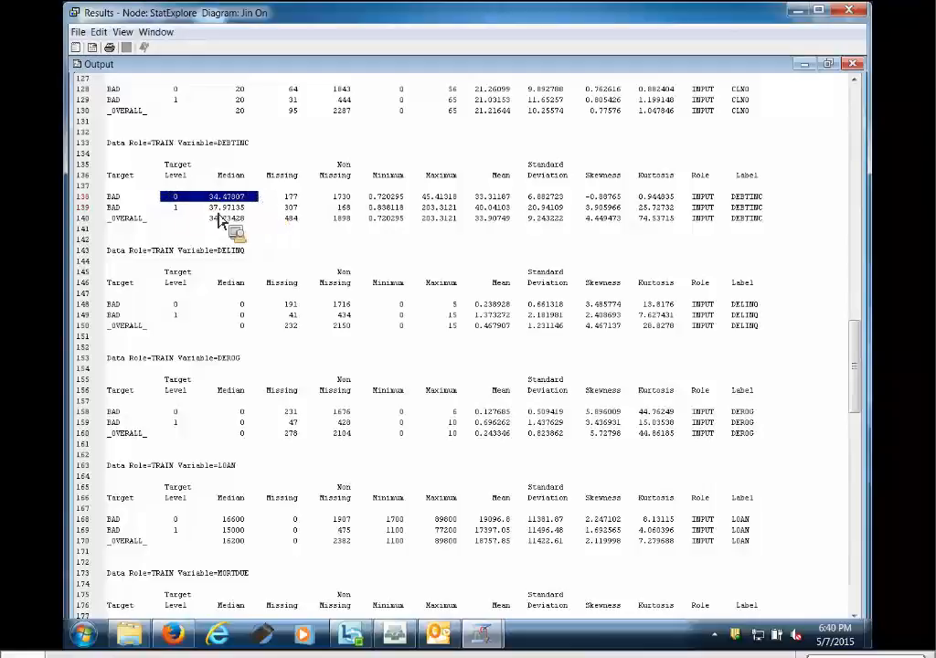
left_click_drag(207, 209, 254, 202)
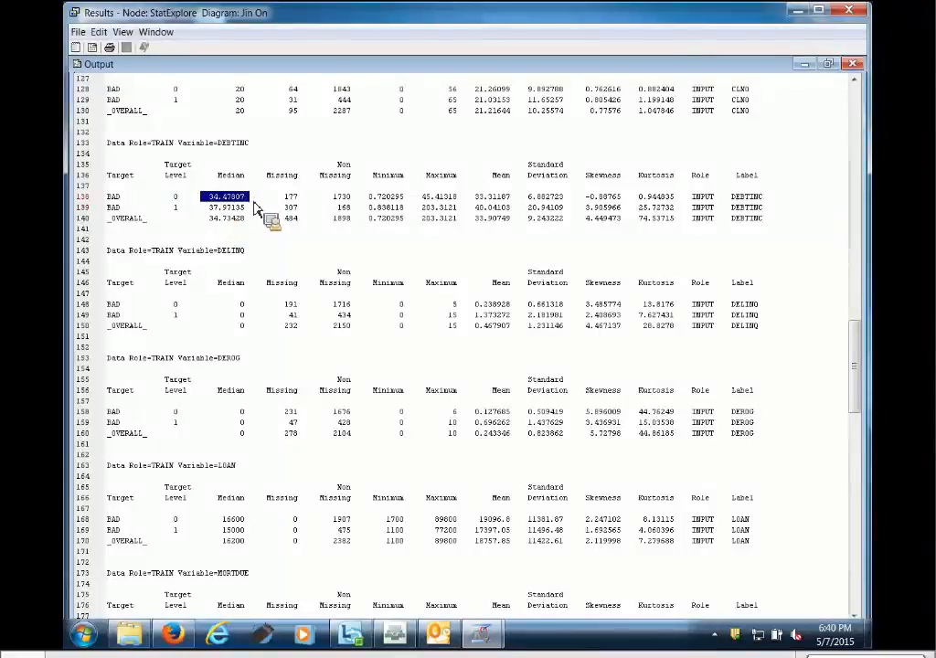
left_click_drag(254, 200, 298, 231)
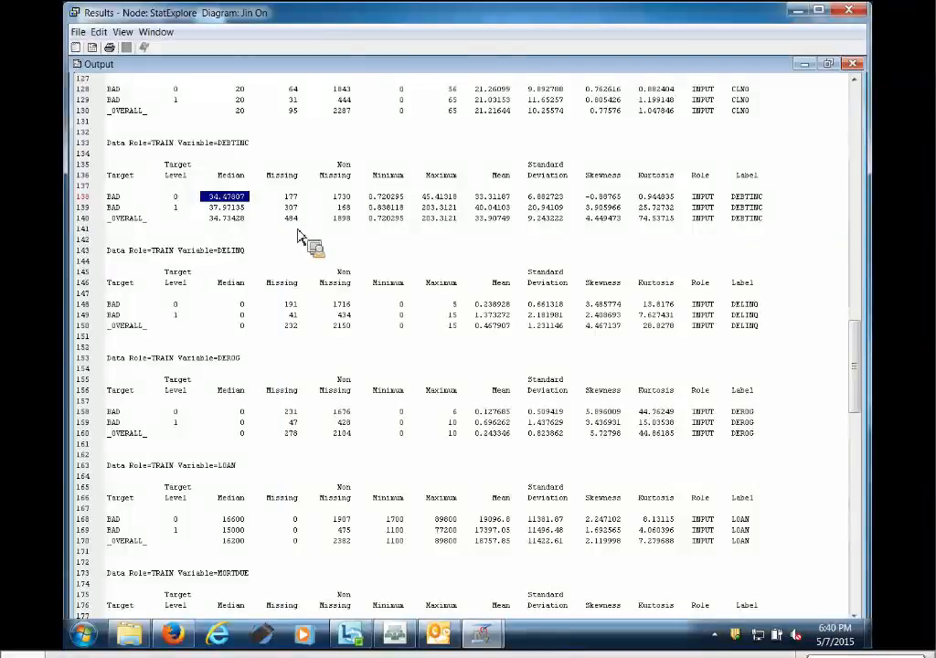
left_click_drag(298, 236, 852, 14)
scroll(293, 244, "up", 3)
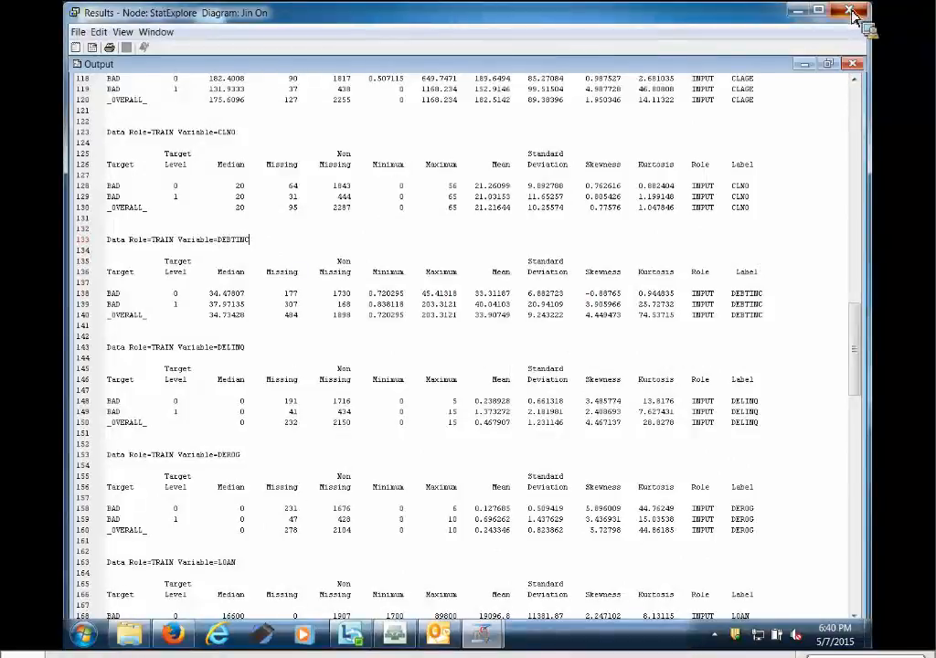
left_click(852, 14)
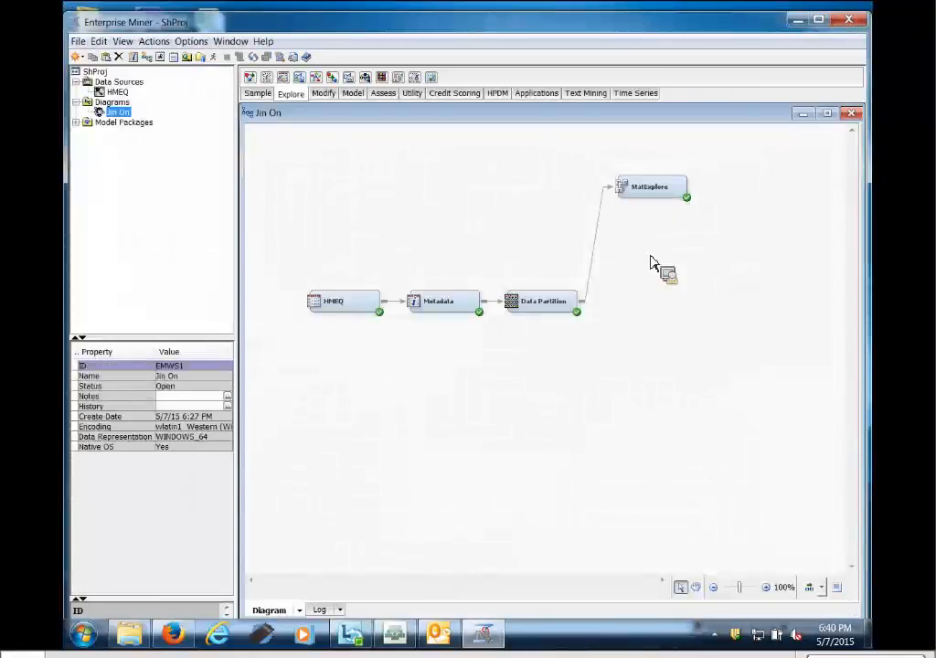
left_click(549, 309)
right_click(549, 309)
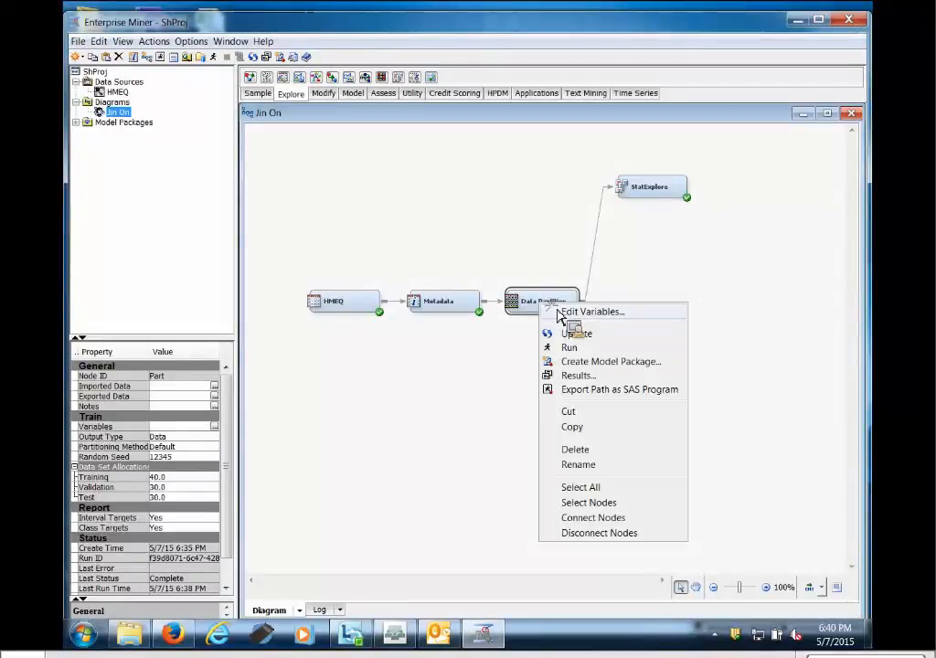
left_click(586, 312)
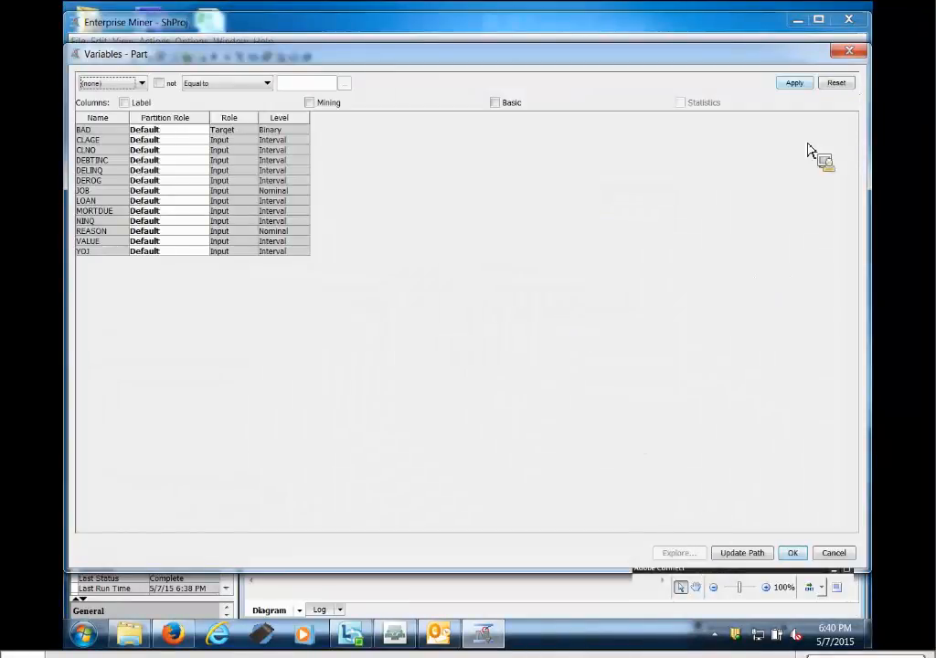
left_click(859, 55)
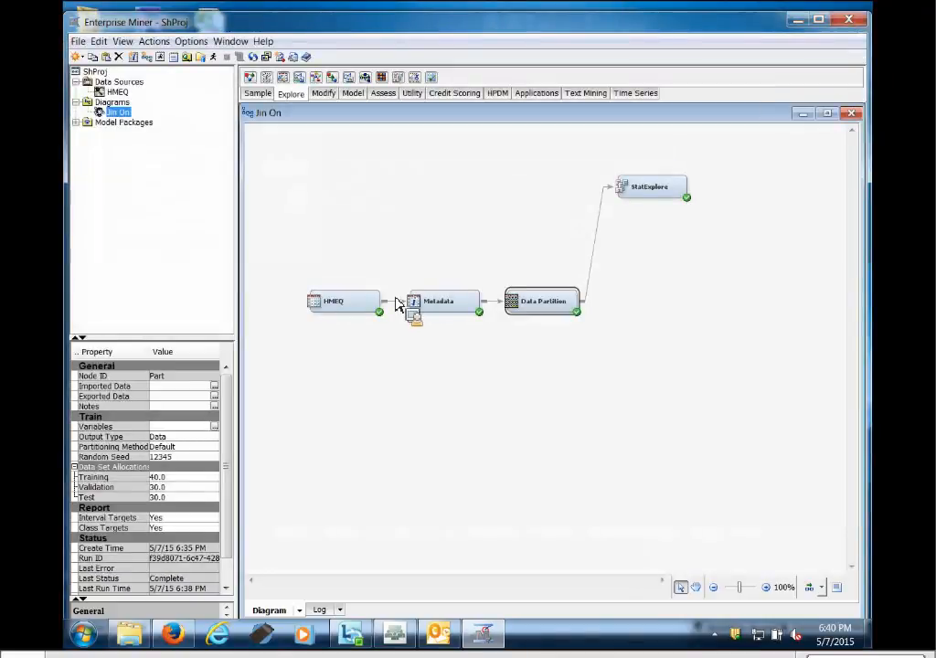
Open the StatExplore node's variables for editing and explore all variables from BAD through YOJ.
left_click(647, 195)
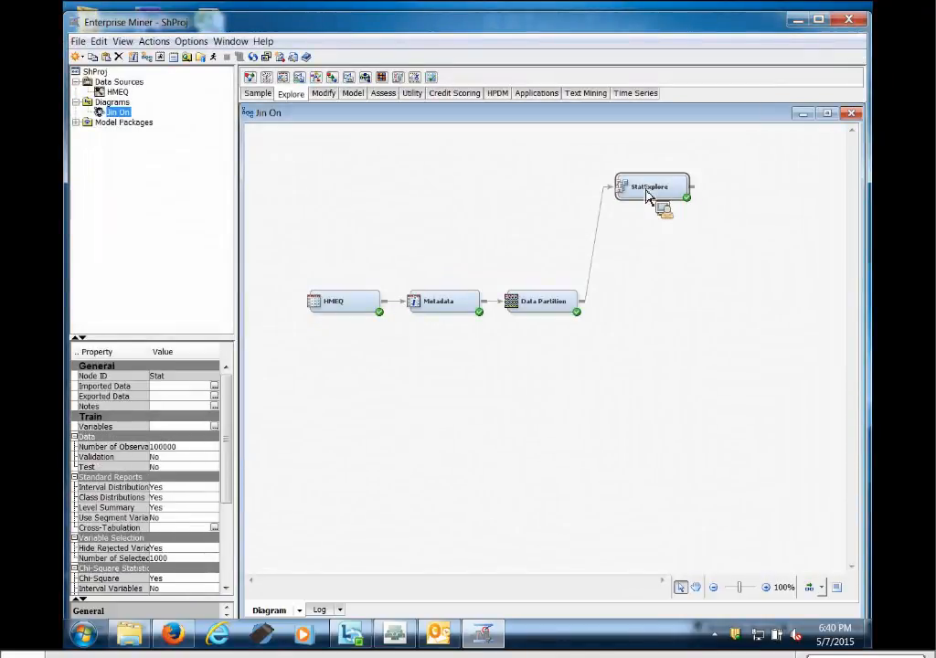
right_click(648, 195)
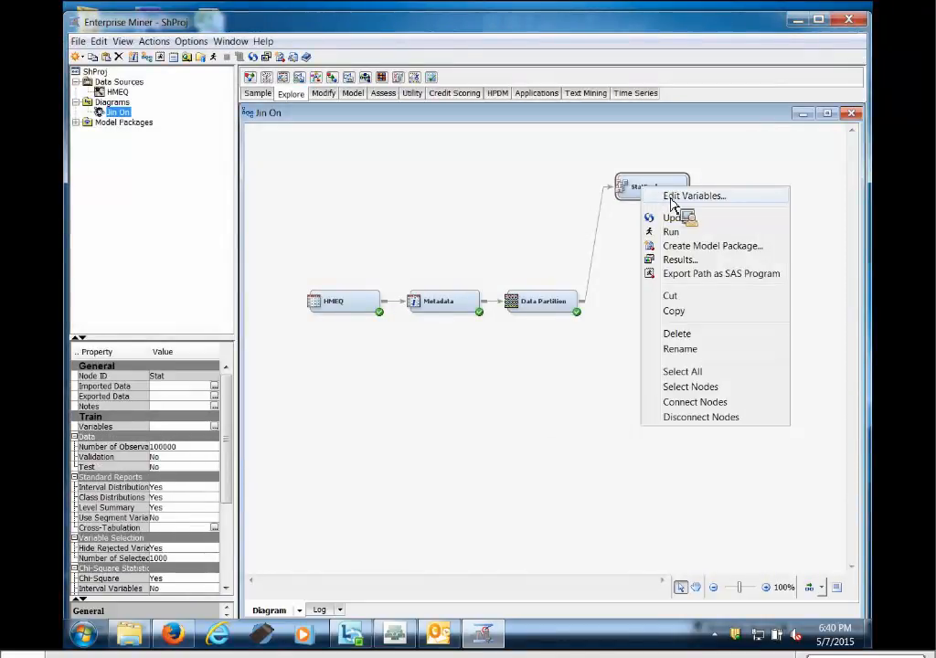
left_click(672, 197)
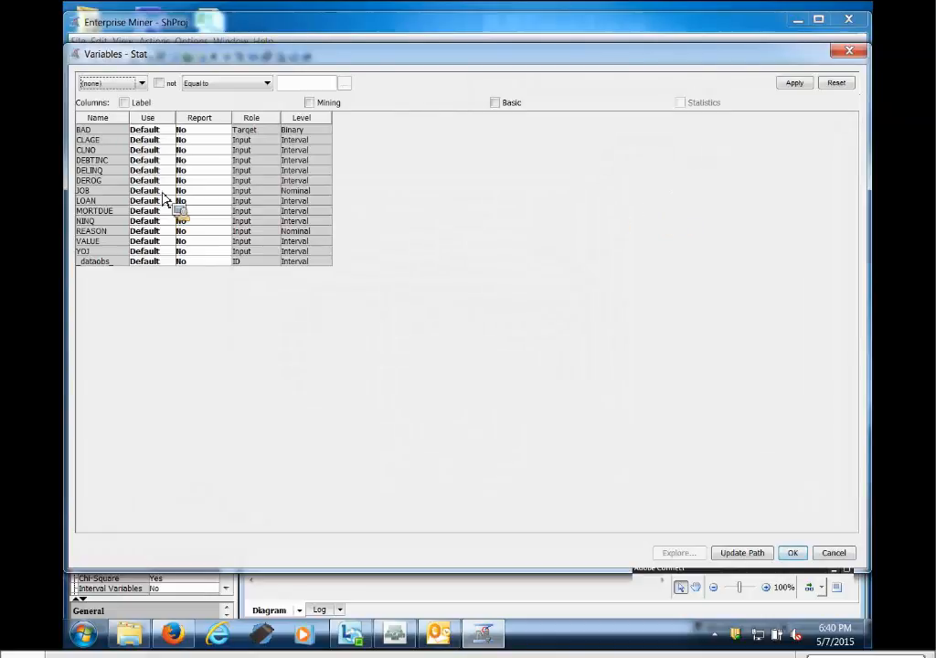
left_click(103, 132)
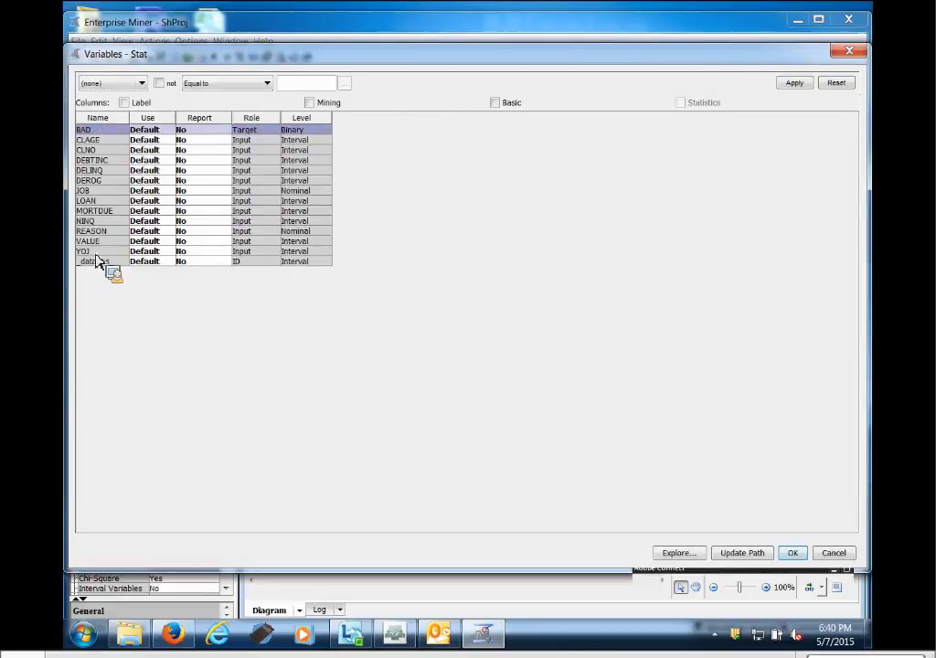
left_click(157, 250, "shift")
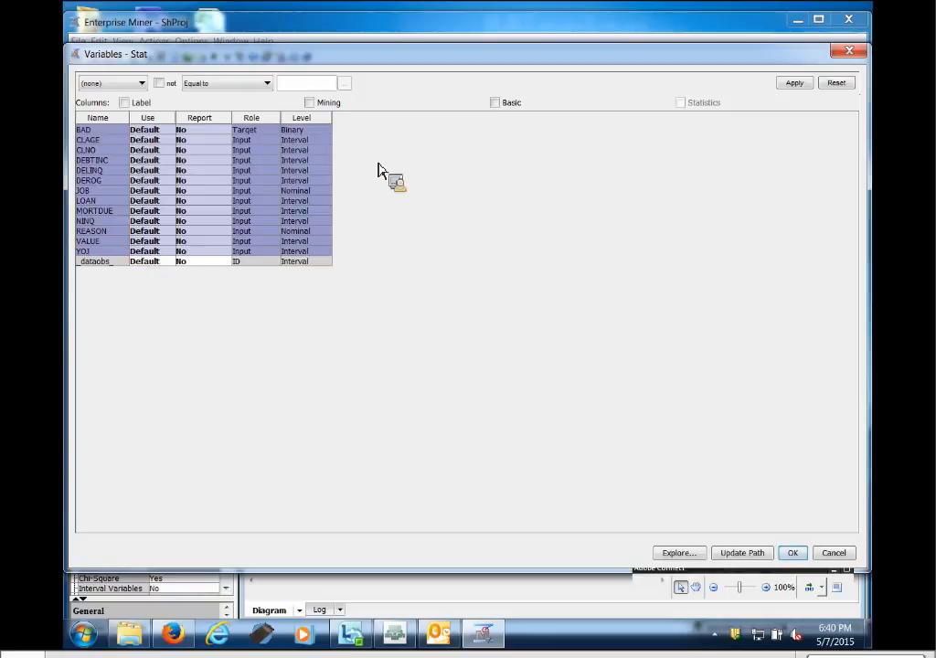
left_click(679, 554)
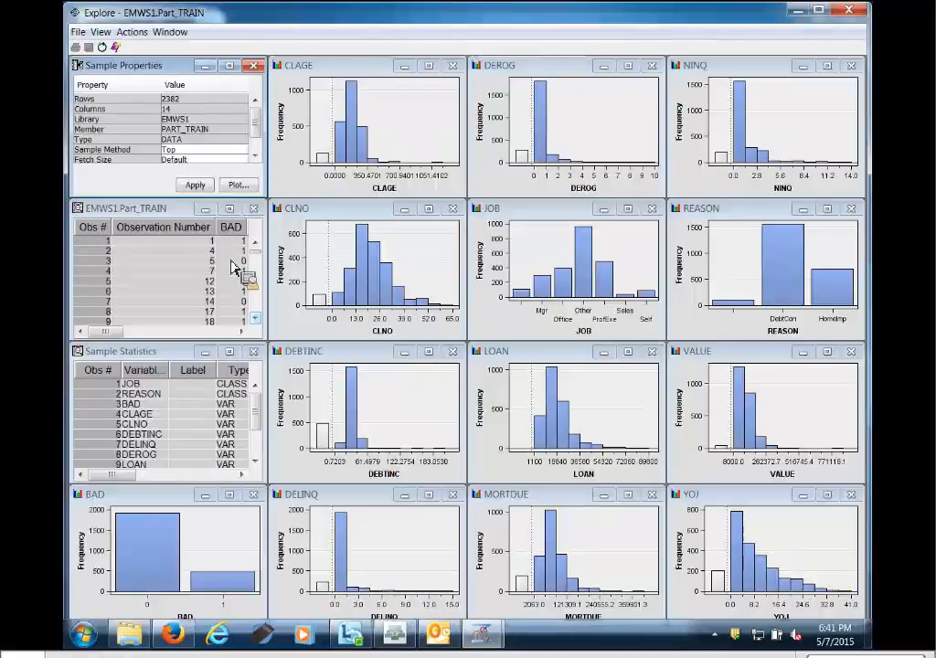
Examine the observations in the enlarged EMWS1.Part_TRAIN table, and restore it to its tiled size.
left_click(229, 209)
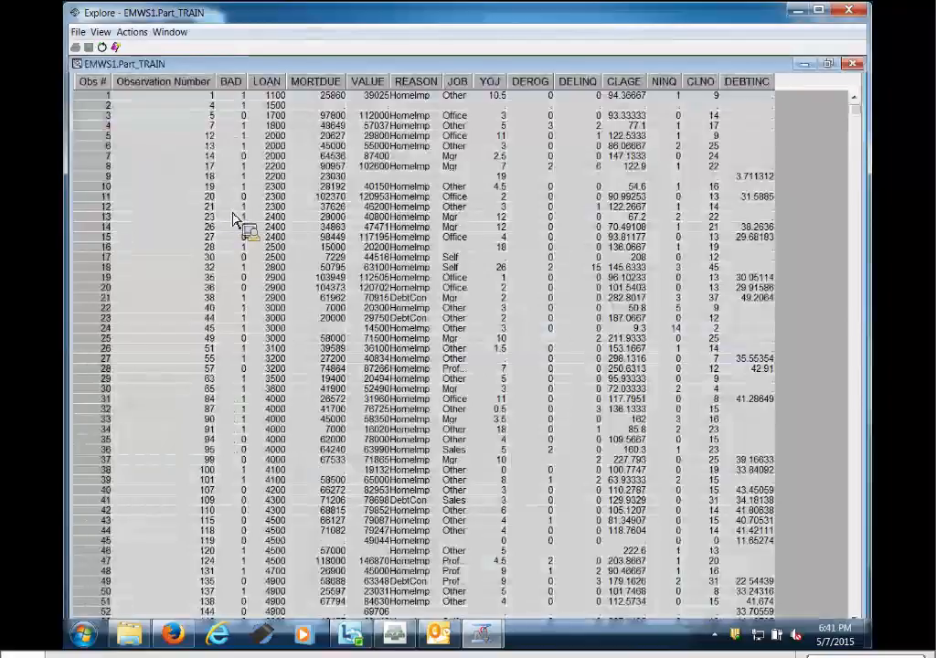
left_click_drag(860, 108, 878, 118)
left_click(829, 64)
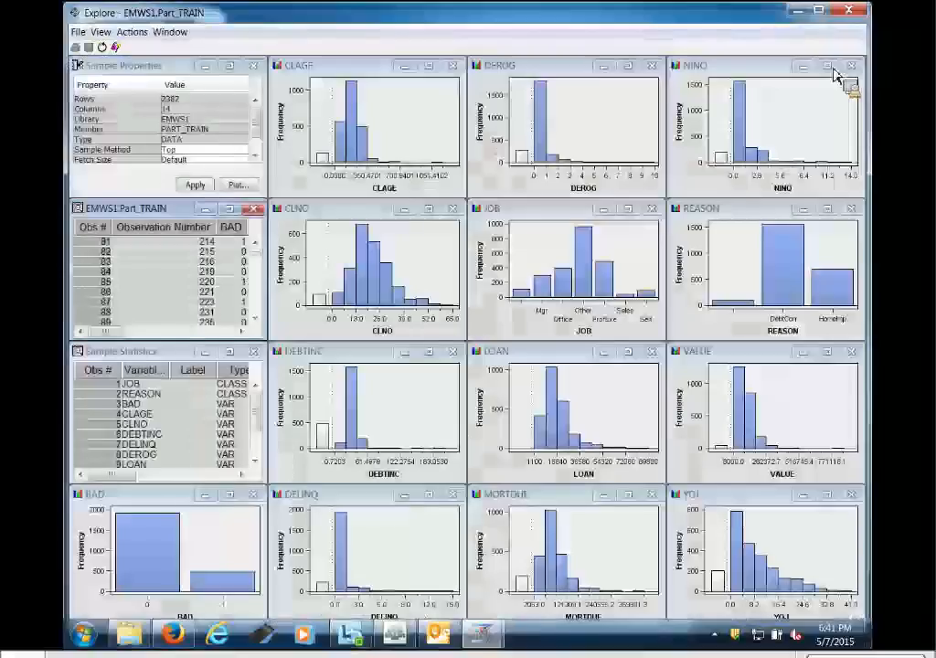
Set the number of X bins in the CLAGE histogram to 30.
right_click(395, 112)
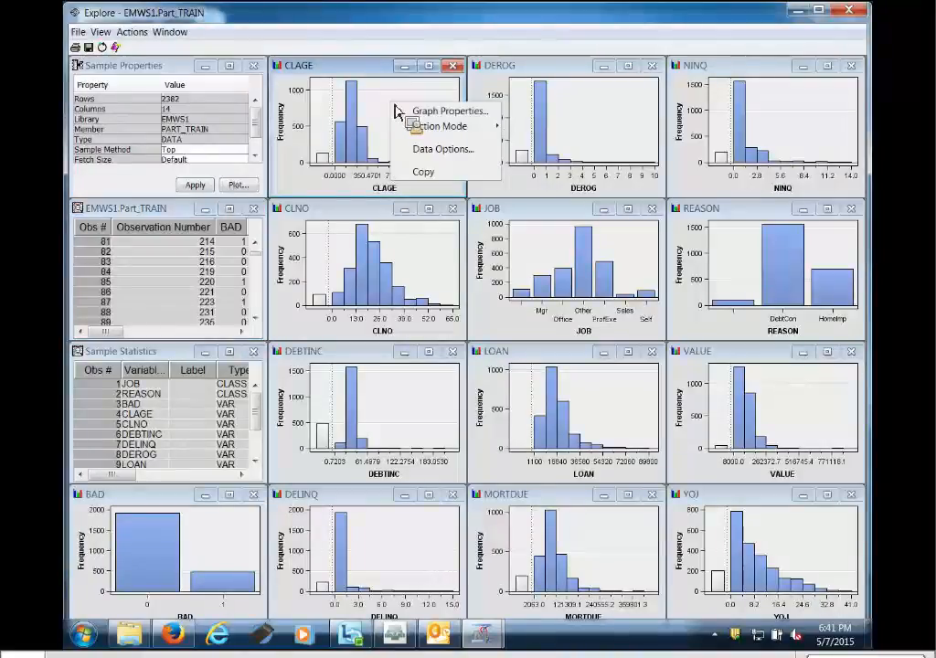
left_click(426, 111)
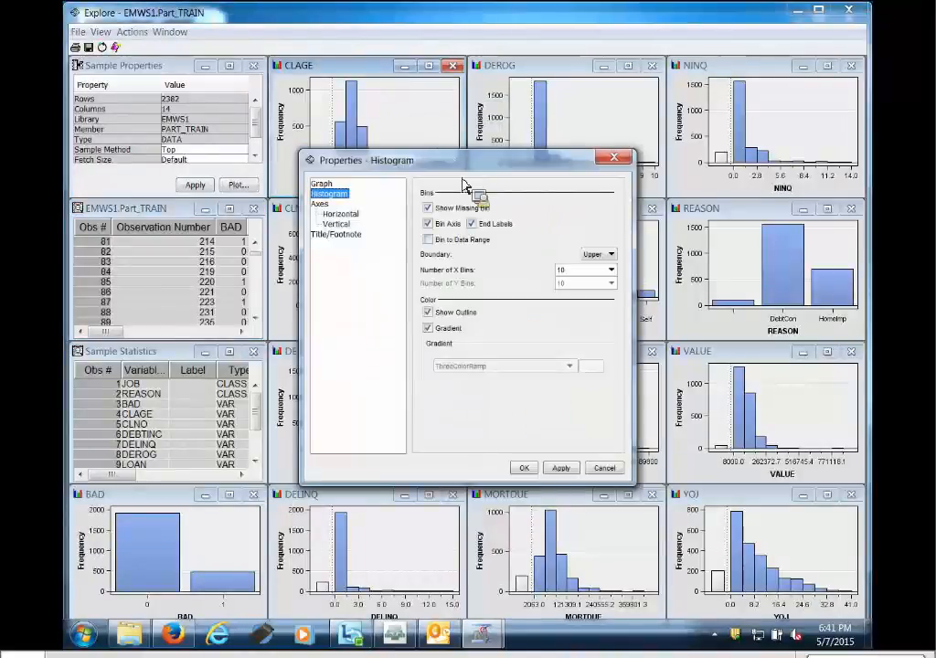
left_click(573, 271)
left_click_drag(572, 273, 549, 276)
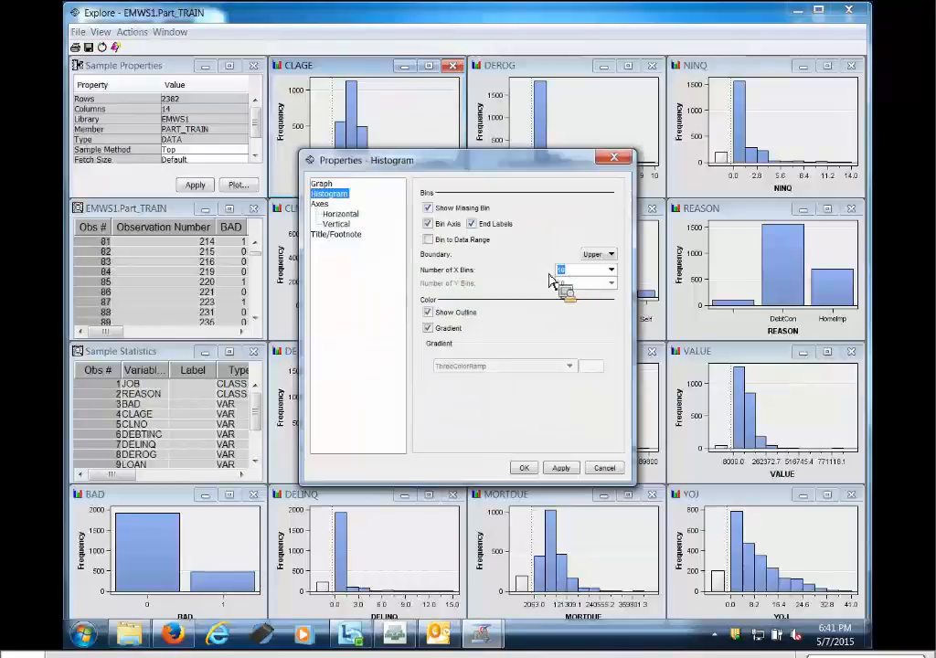
type("30")
left_click(559, 468)
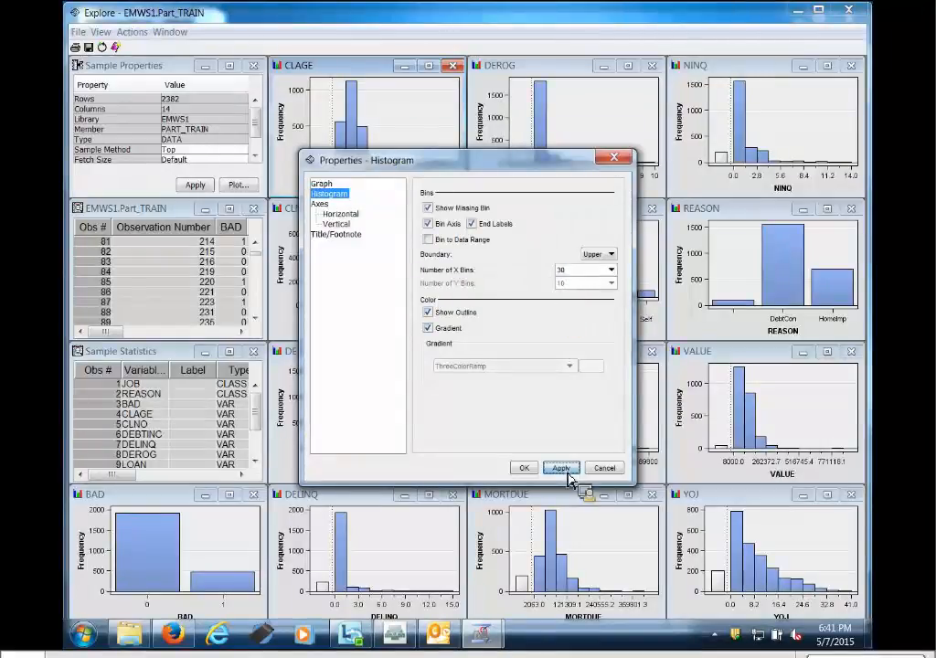
left_click(525, 468)
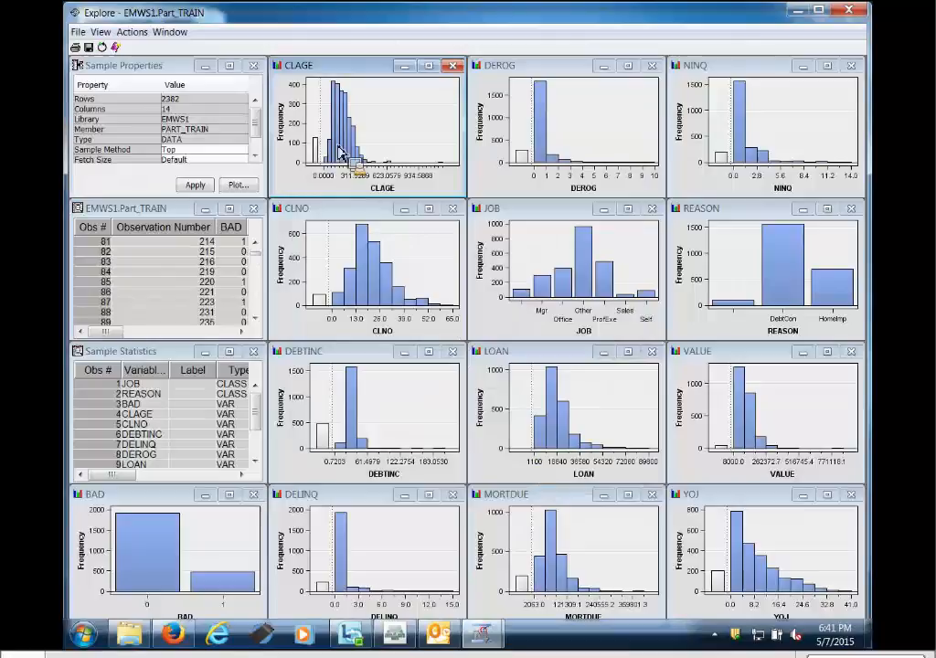
Examine the CLAGE histogram enlarged, and highlight the bars on its descending slope across the linked charts before clearing the selection.
left_click(429, 66)
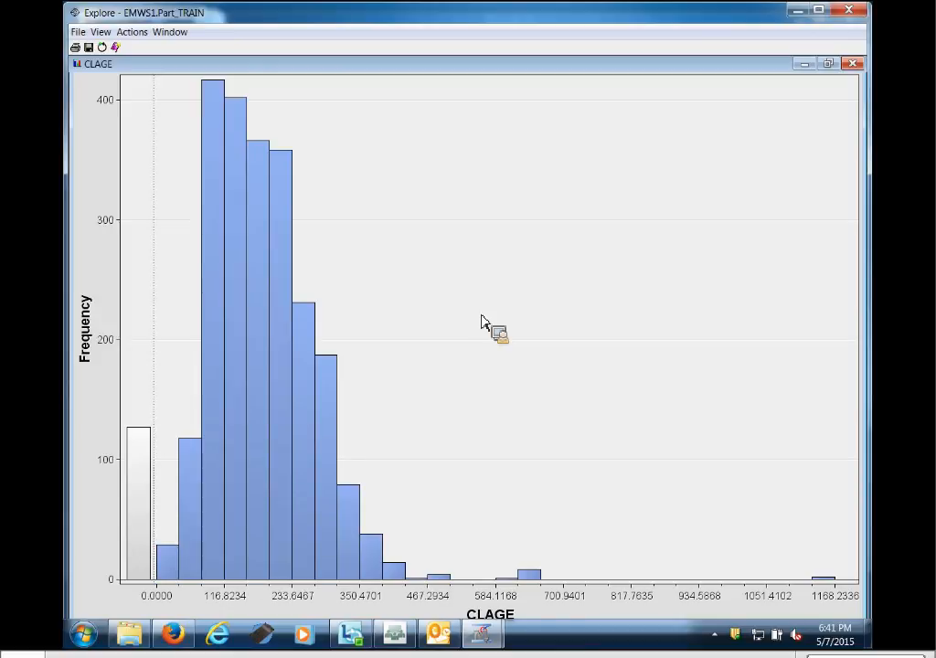
left_click(829, 64)
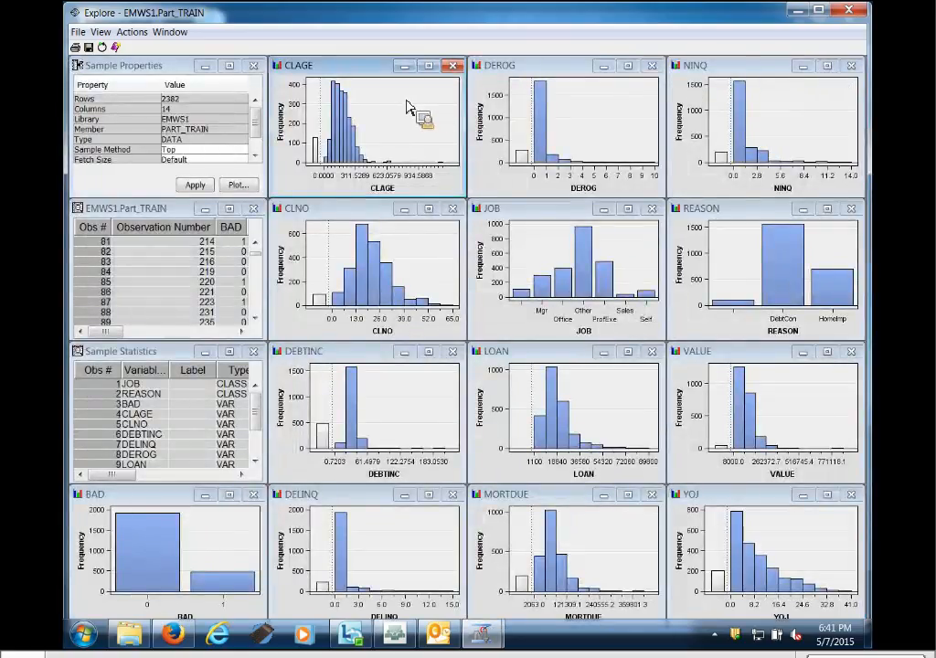
left_click_drag(350, 99, 367, 161)
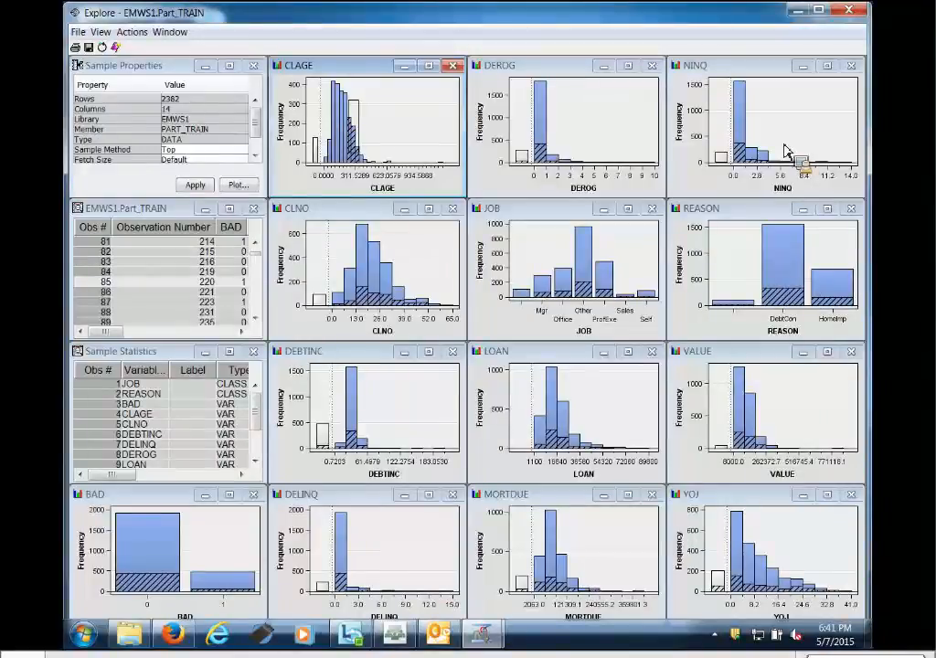
left_click_drag(786, 151, 416, 132)
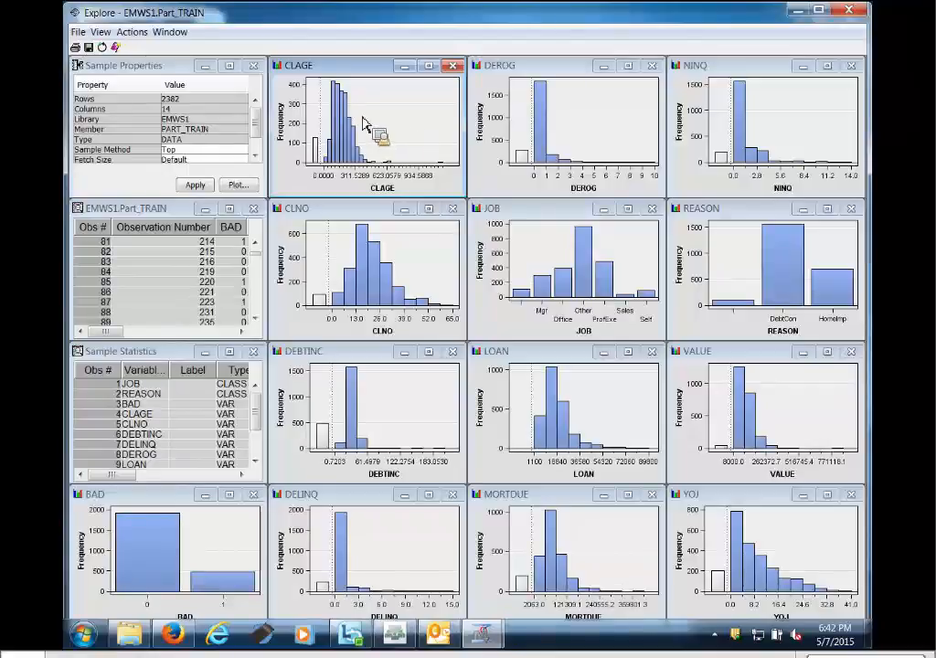
Create a pie chart of the training data with JOB as the Category and no WHERE clause.
left_click(115, 48)
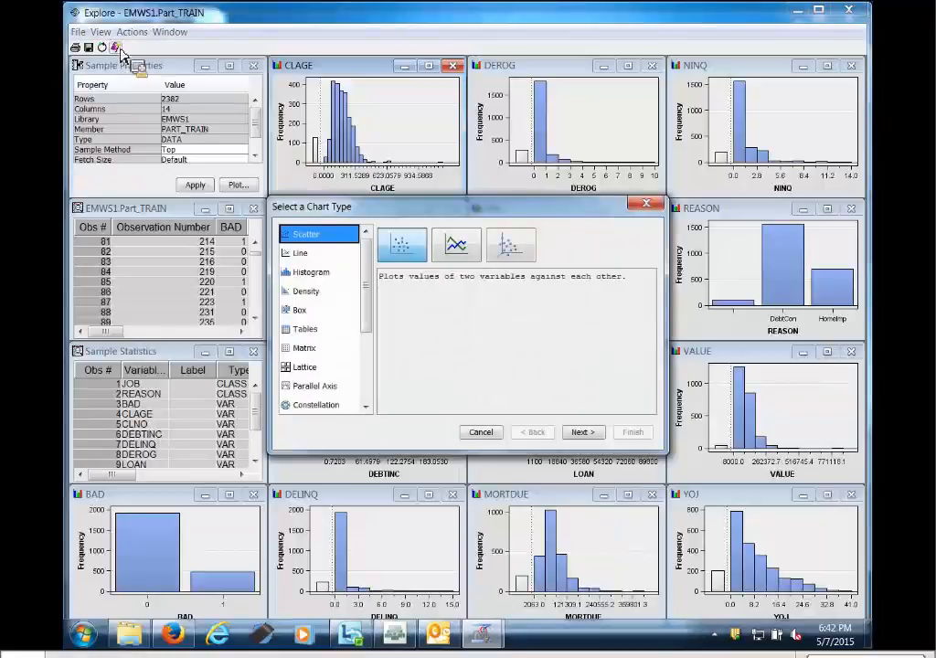
left_click_drag(371, 246, 380, 320)
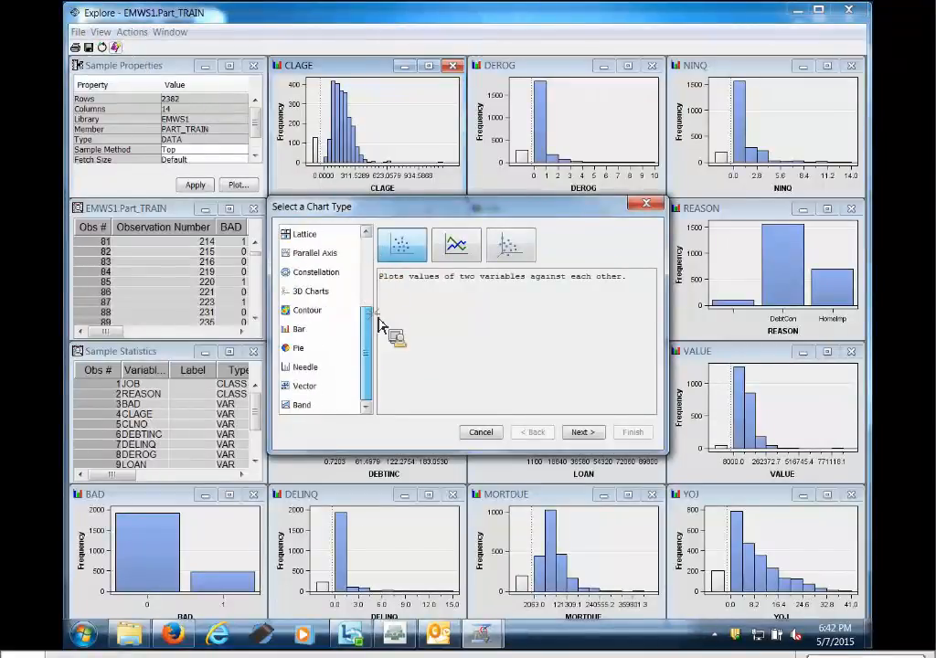
left_click(299, 352)
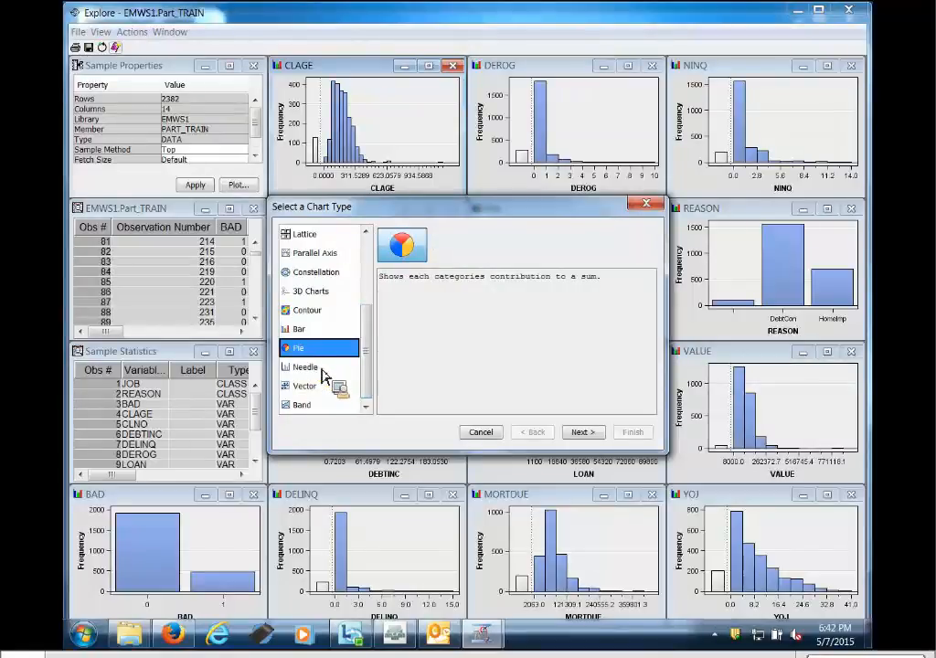
left_click(585, 434)
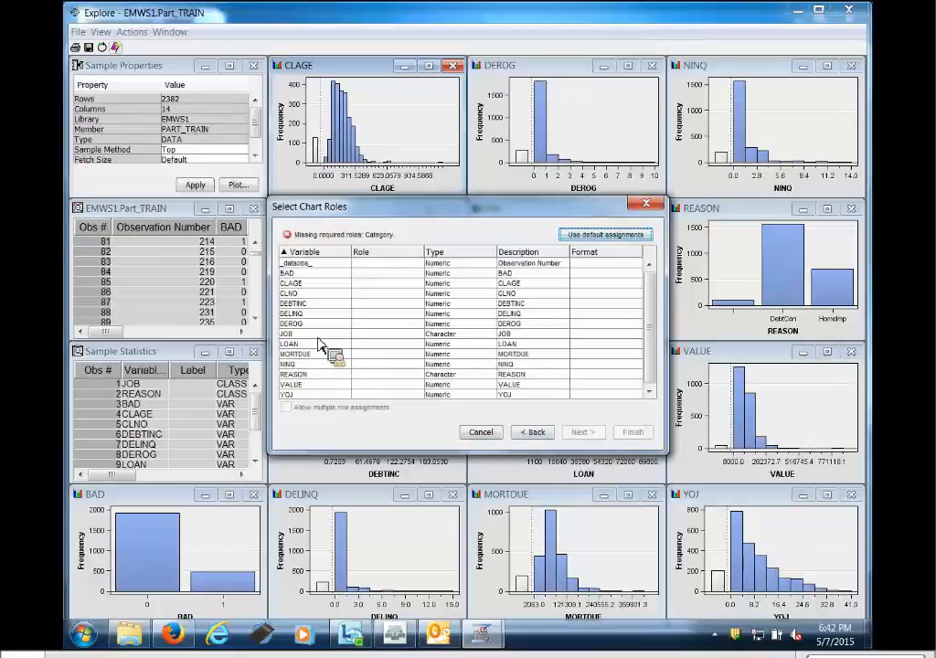
left_click(378, 335)
left_click(378, 365)
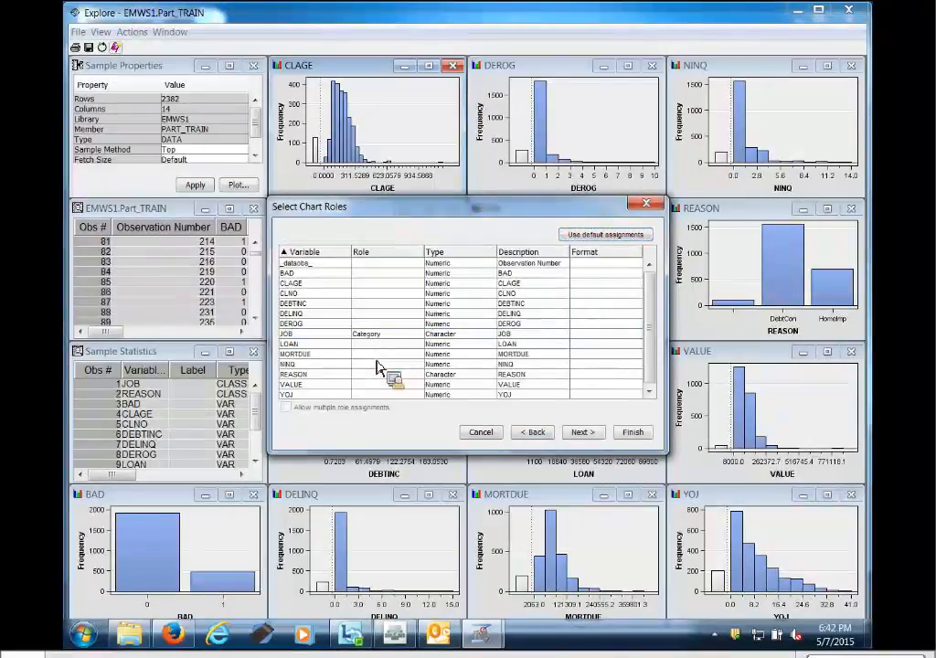
left_click(596, 436)
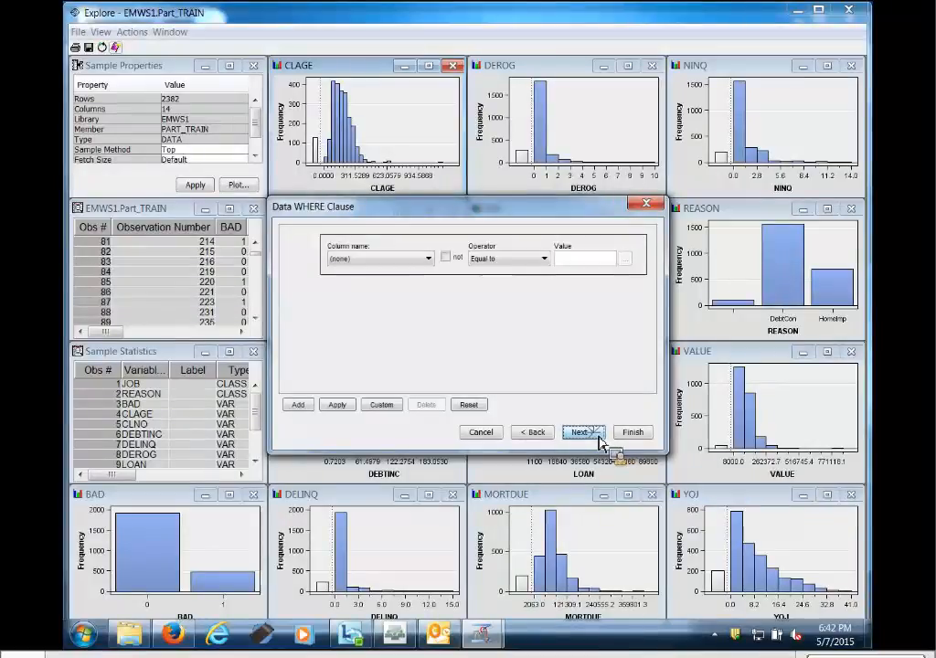
left_click(600, 440)
left_click(600, 440)
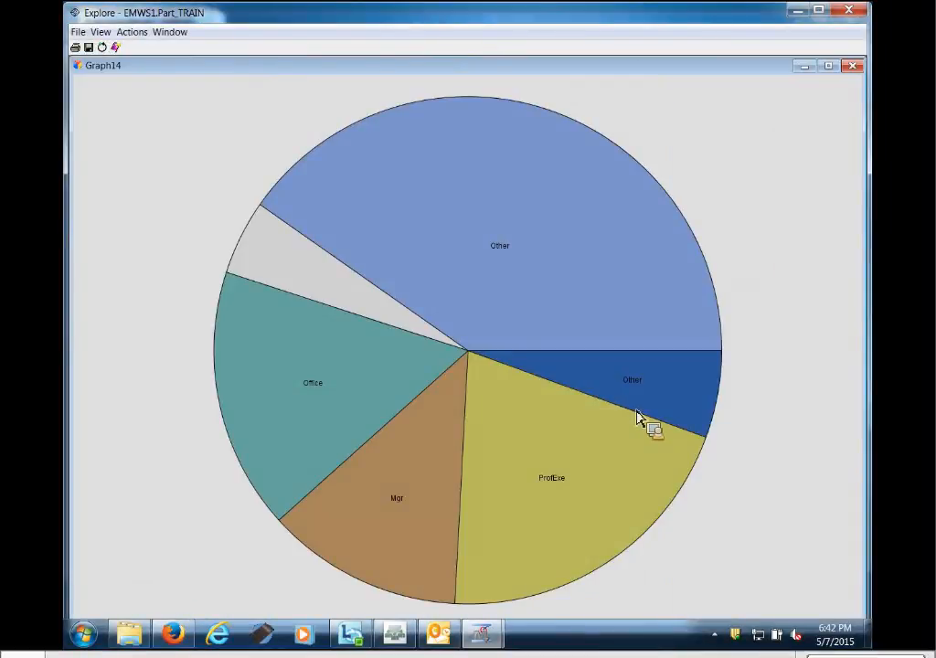
Base the JOB pie chart's 'Other' slice on a maximum of 10 slices, and tile all the chart windows.
right_click(730, 142)
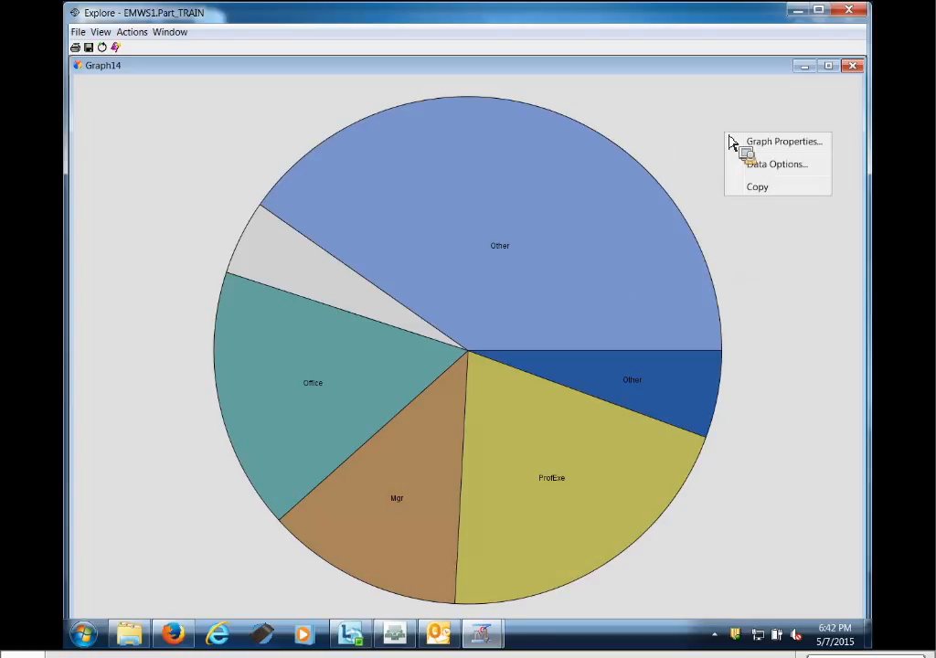
left_click(756, 144)
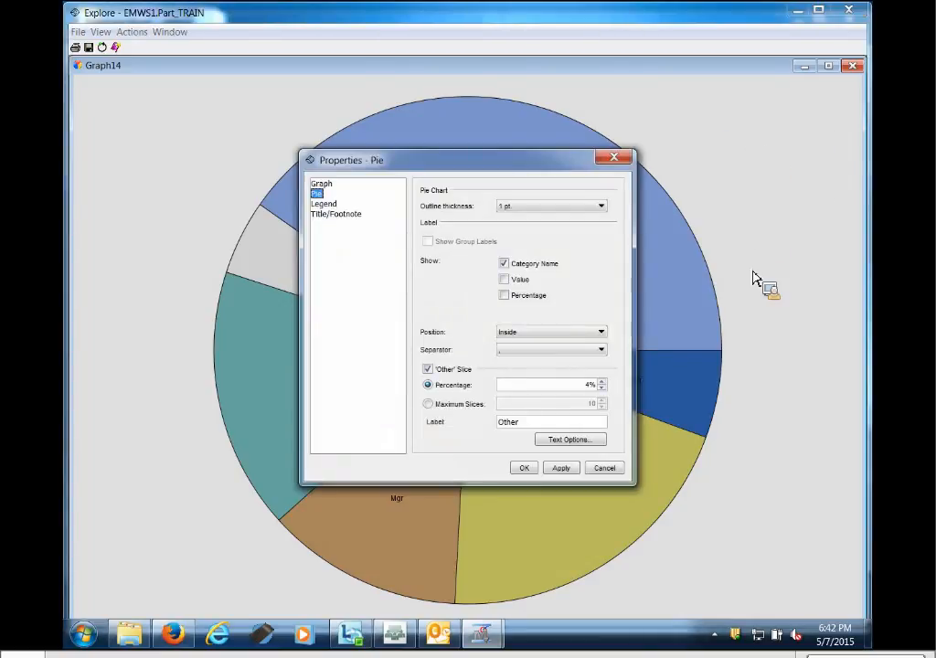
left_click(431, 406)
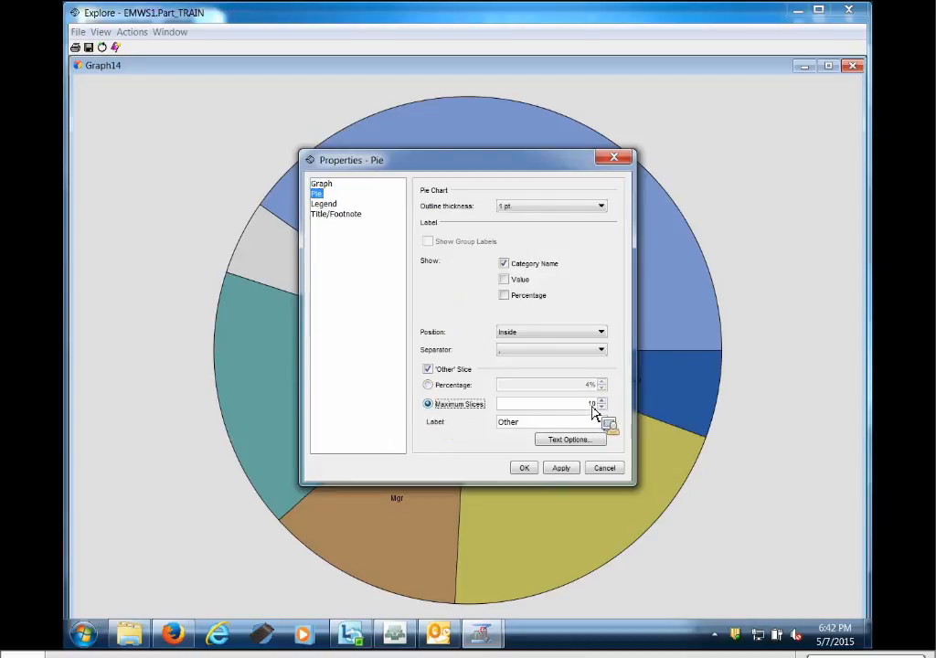
left_click(565, 469)
left_click(525, 468)
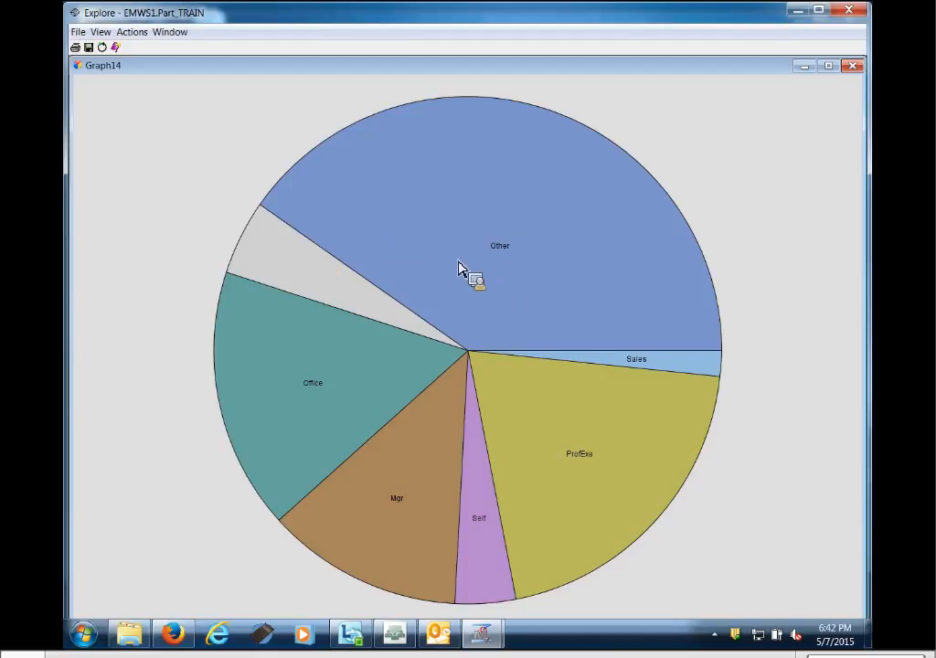
left_click(173, 34)
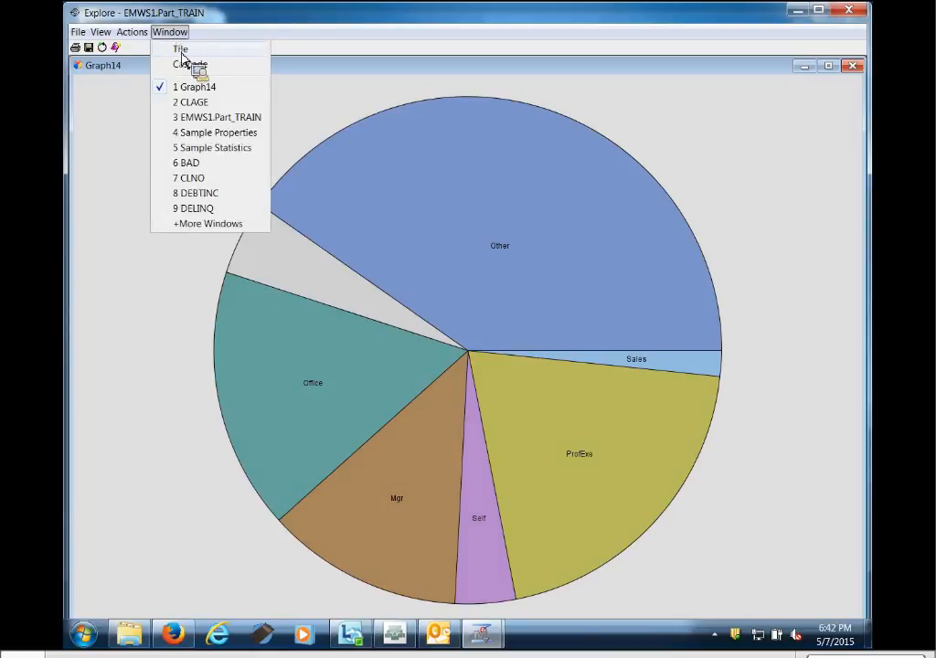
left_click(182, 53)
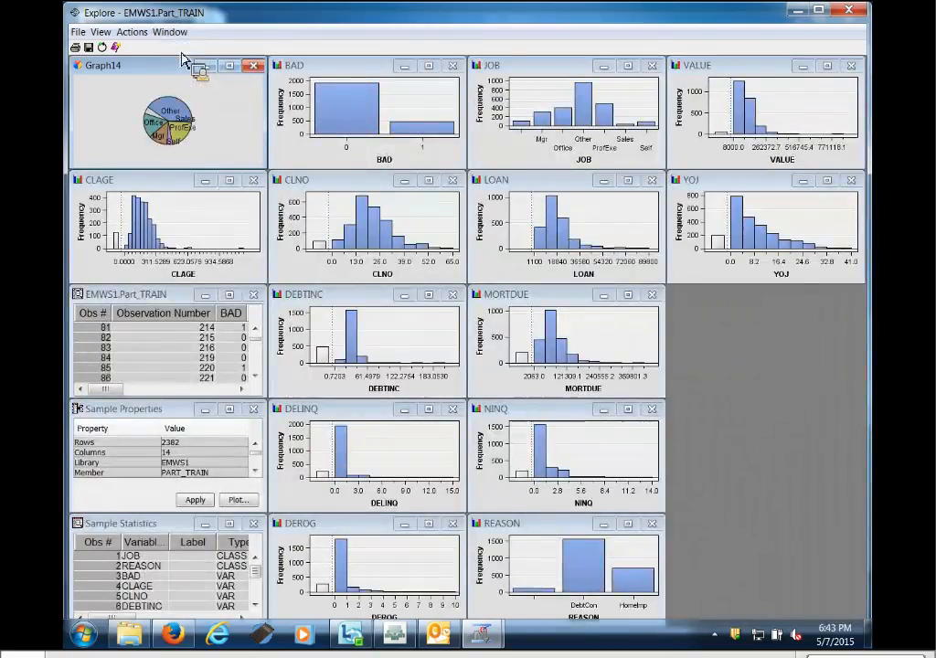
Highlight the fourth LOAN histogram bar's observations across the linked charts, and clear the selection.
left_click(565, 245)
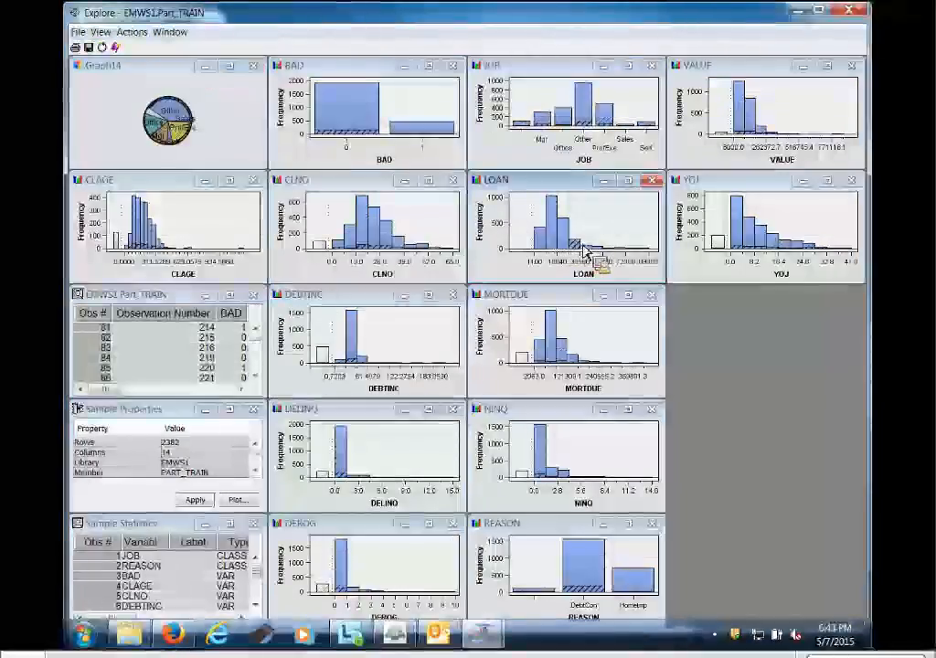
left_click(589, 119)
left_click(434, 100)
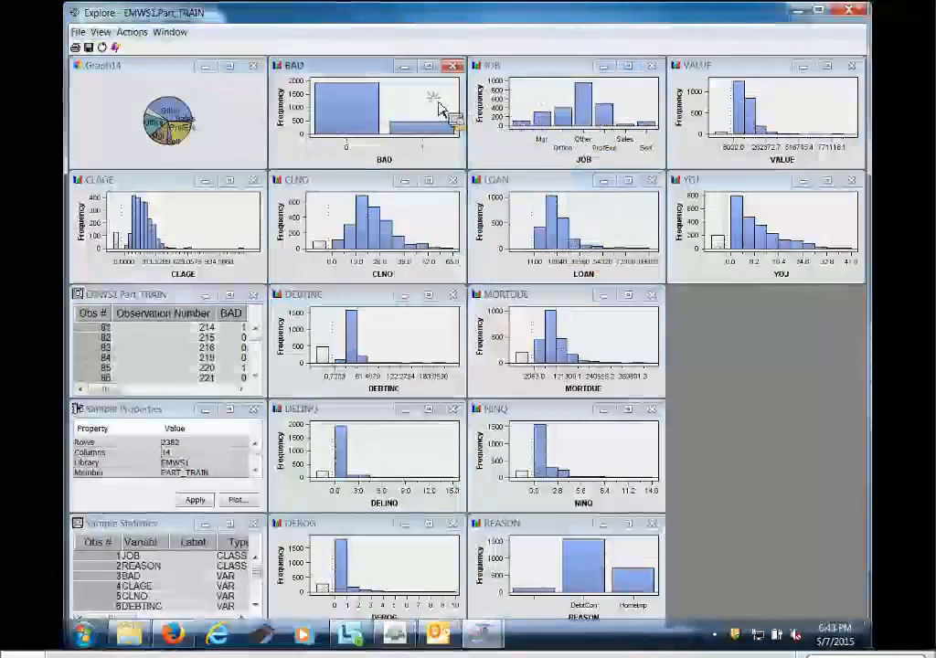
Highlight the BAD = 1 observations across the linked charts and examine the BAD chart enlarged before restoring the tiled view.
left_click(426, 133)
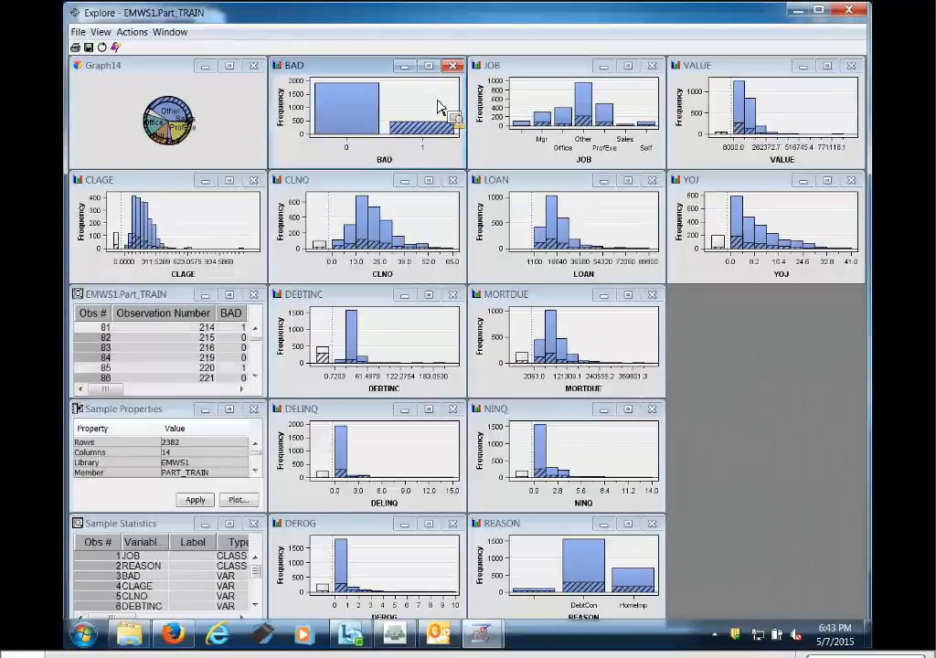
left_click(428, 65)
left_click(647, 405)
left_click(630, 496)
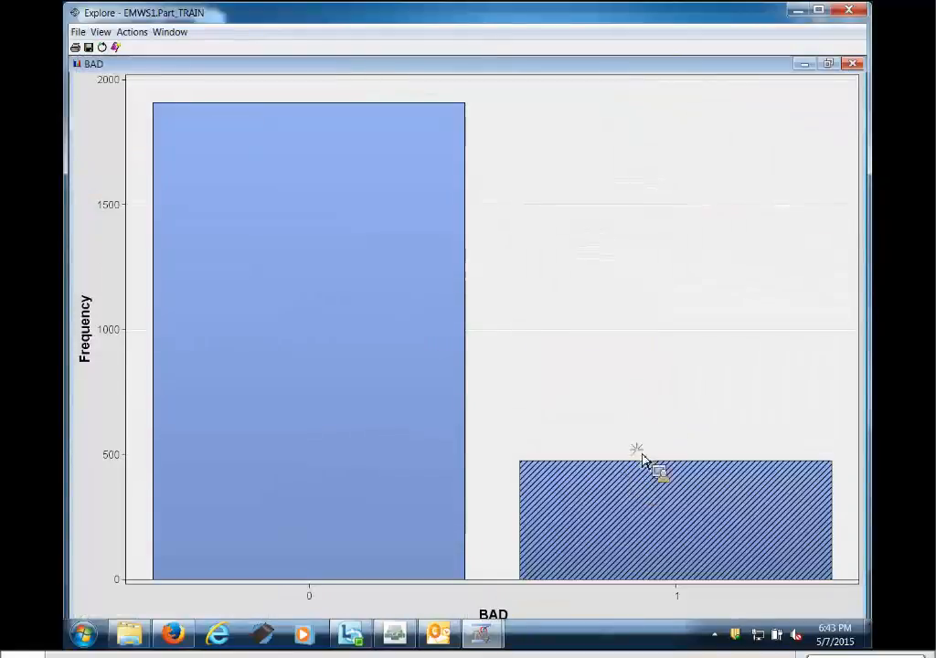
mouse_move(629, 497)
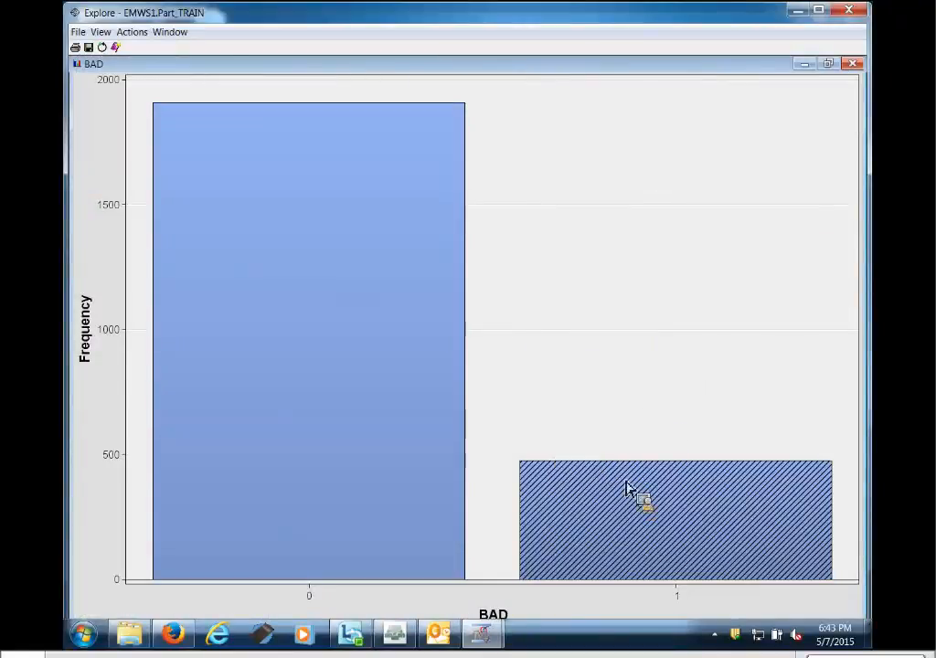
left_click(828, 63)
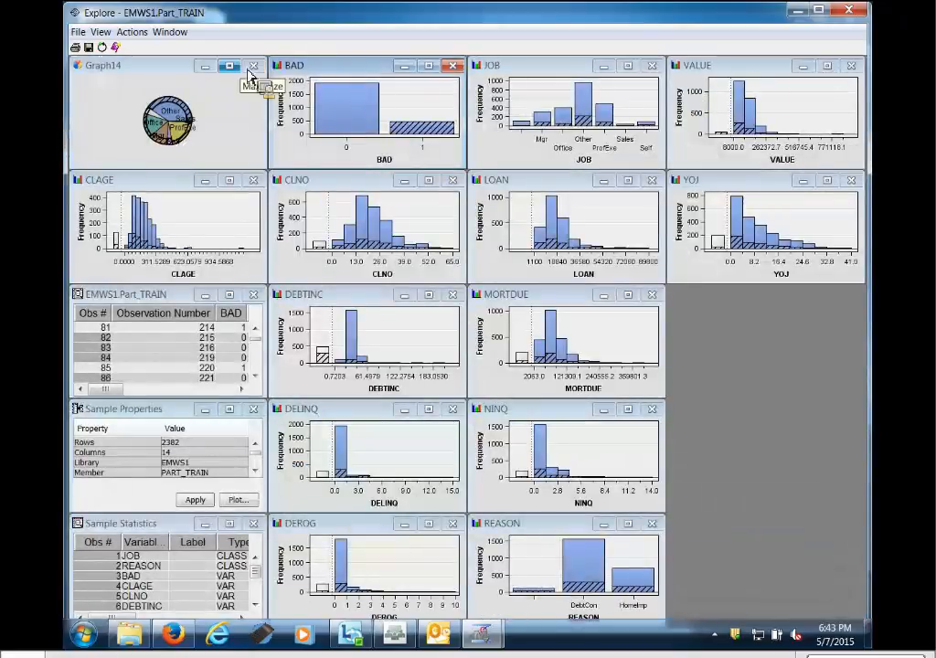
Examine the JOB pie chart enlarged for the share of highlighted BAD = 1 observations in each slice, and restore the tiled view.
left_click(231, 66)
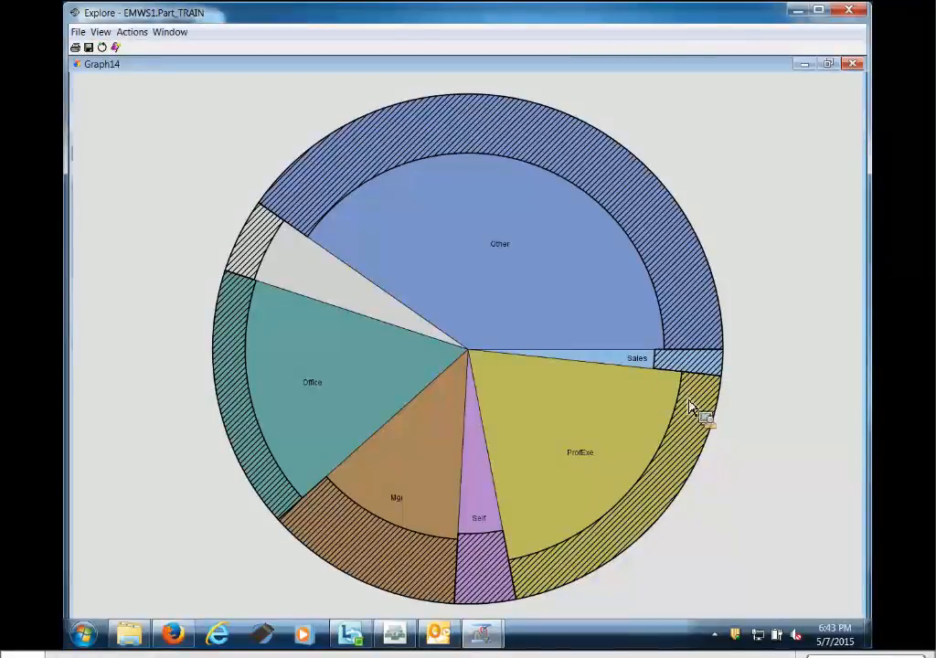
mouse_move(689, 400)
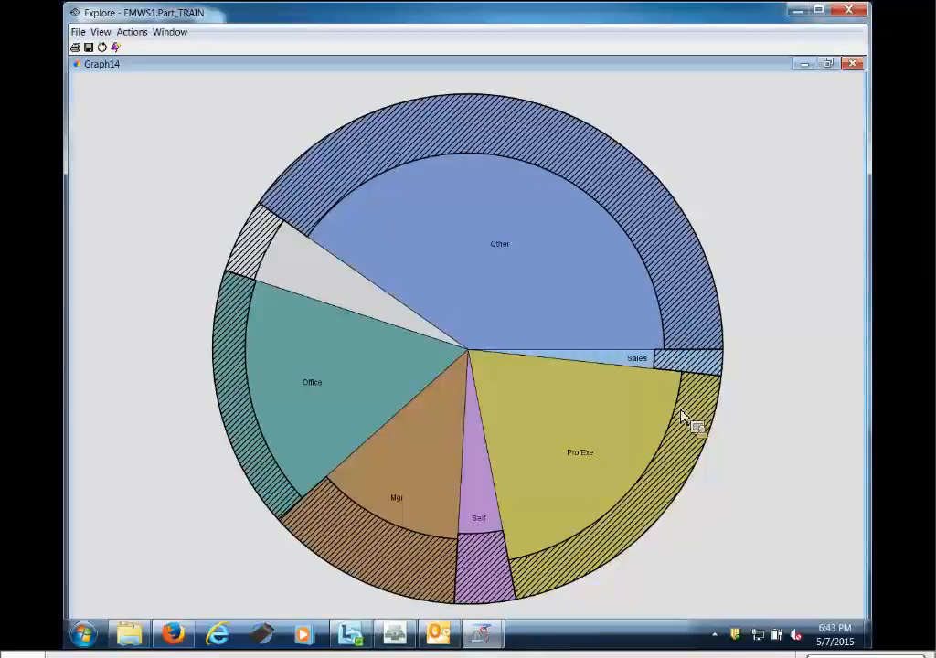
mouse_move(692, 427)
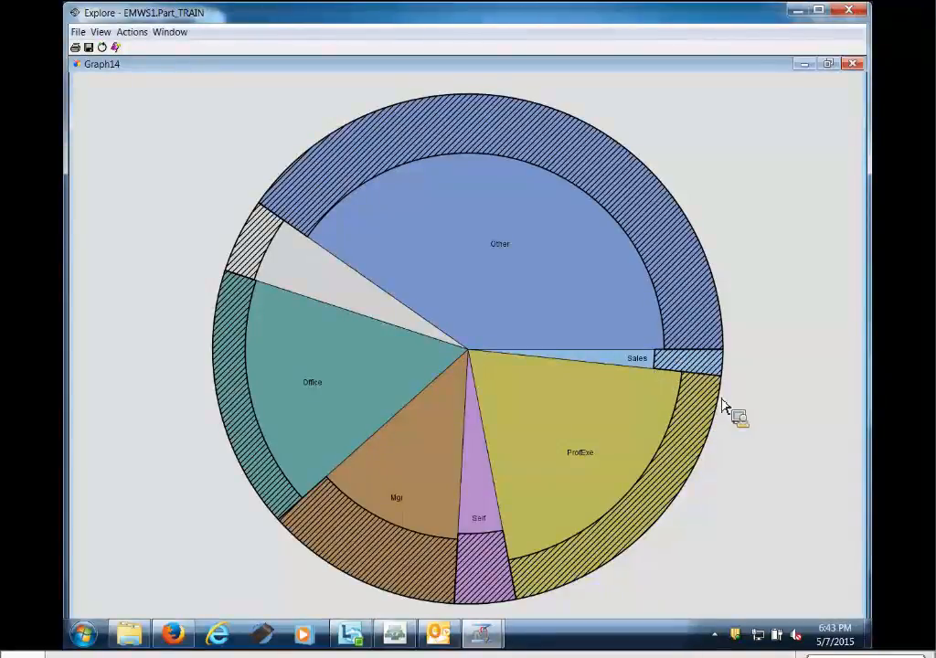
mouse_move(722, 405)
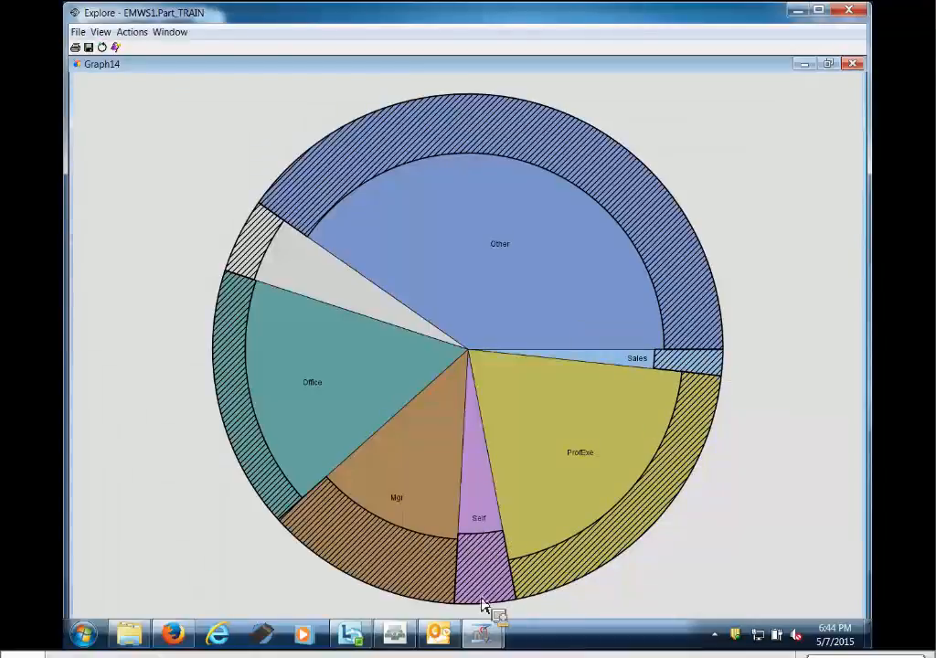
mouse_move(478, 569)
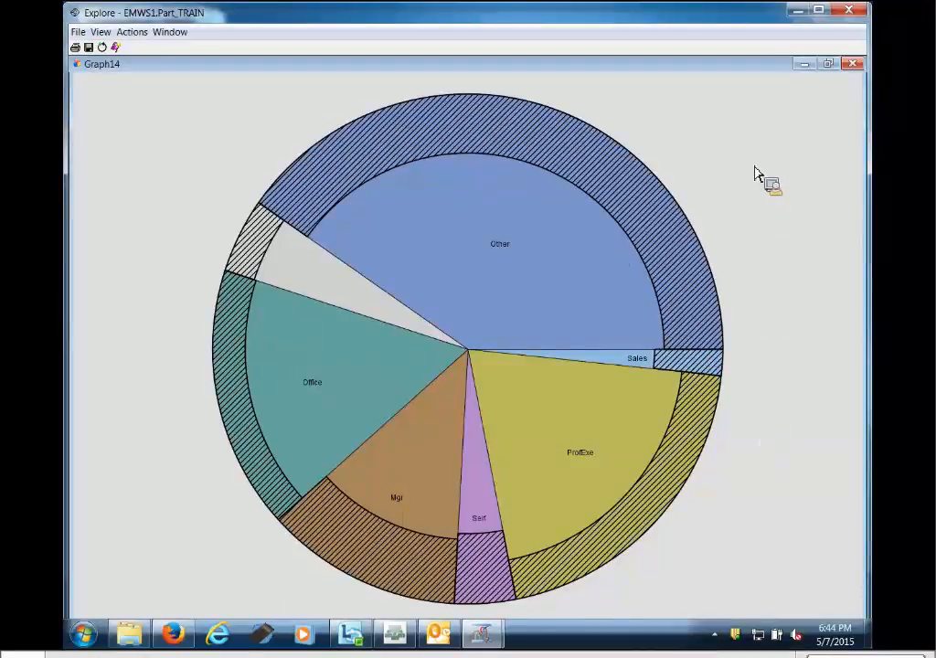
left_click(829, 65)
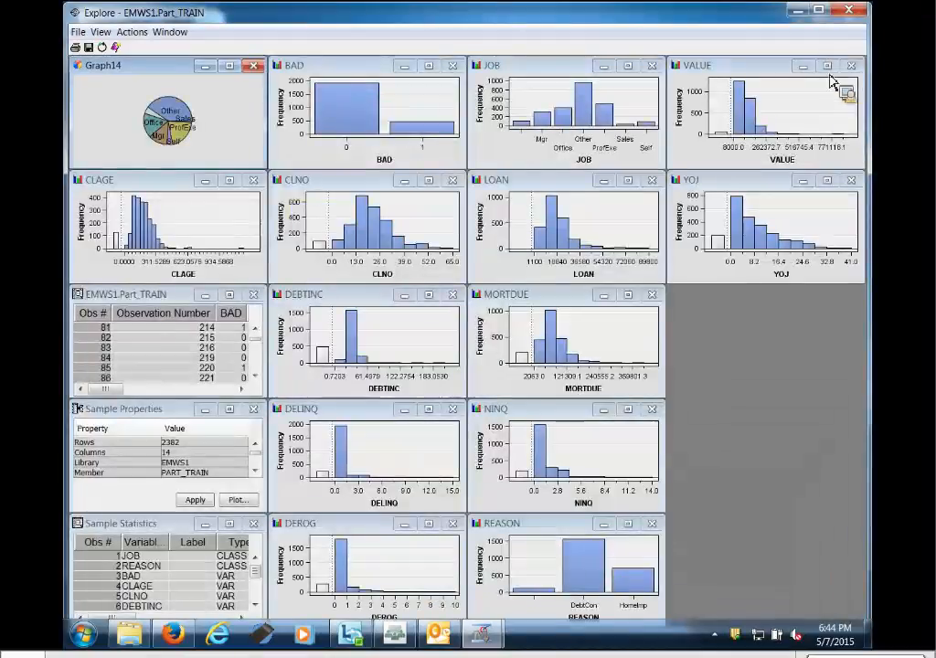
Highlight the BAD = 1 observations again and save the enlarged JOB pie chart as a BMP image named jobs in the ShProj folder.
left_click(422, 132)
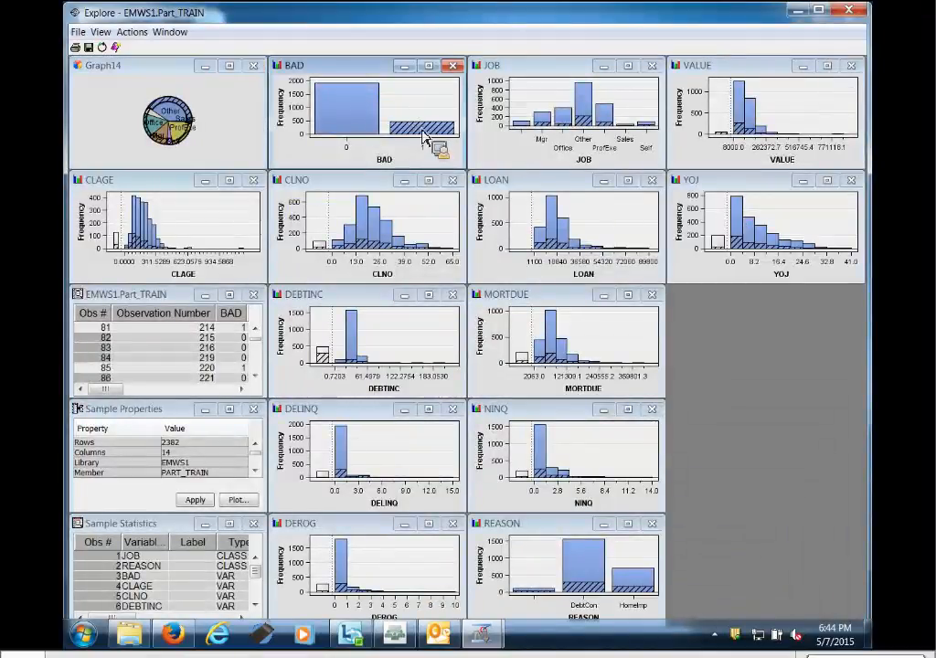
left_click(230, 66)
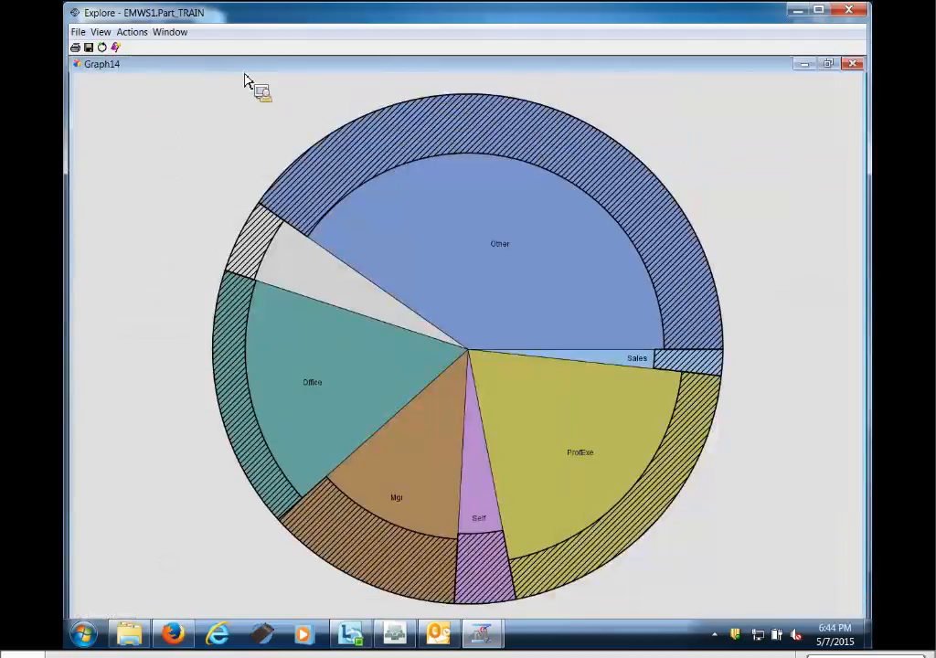
left_click(79, 32)
left_click(104, 66)
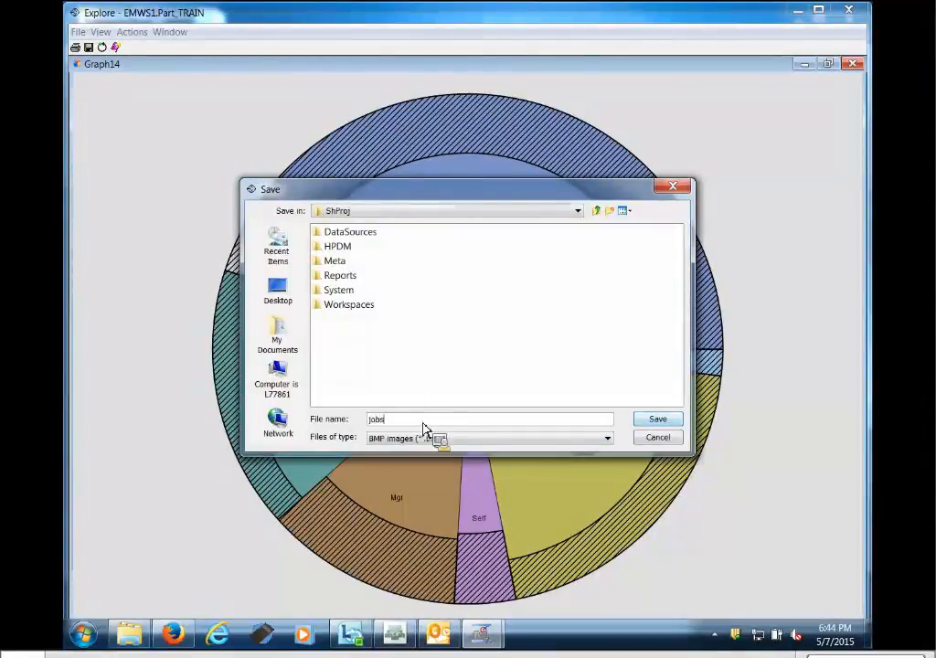
left_click(657, 419)
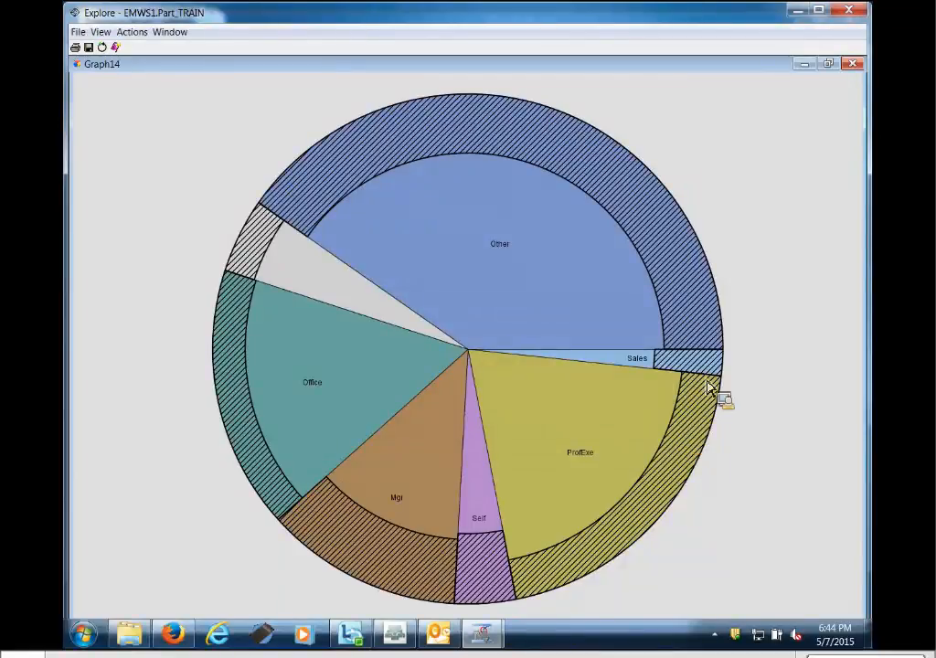
Save the enlarged JOB pie chart to the Desktop as a BMP image named jobs.
left_click(797, 11)
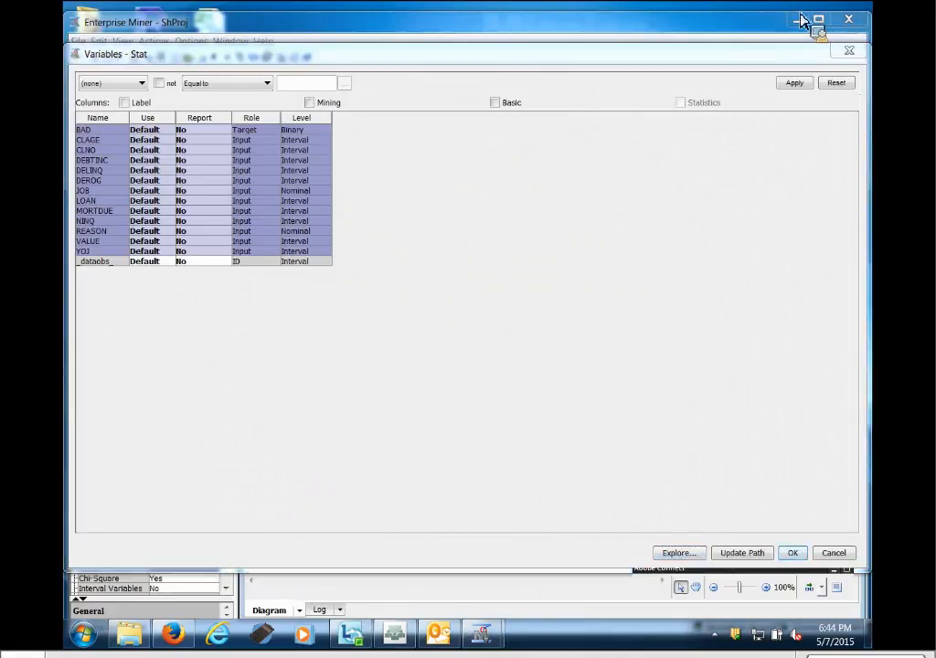
left_click(799, 19)
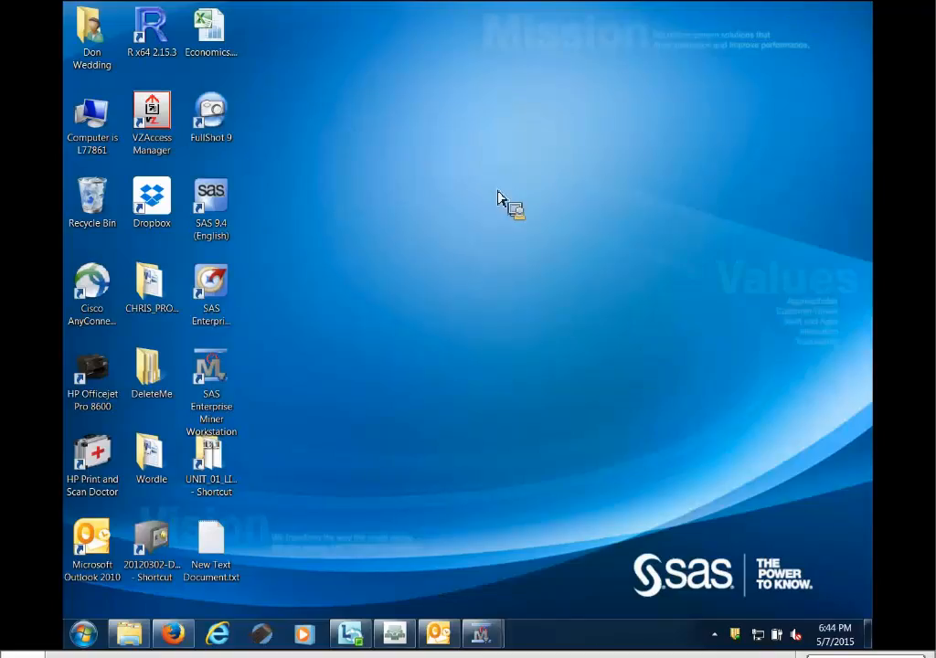
mouse_move(482, 633)
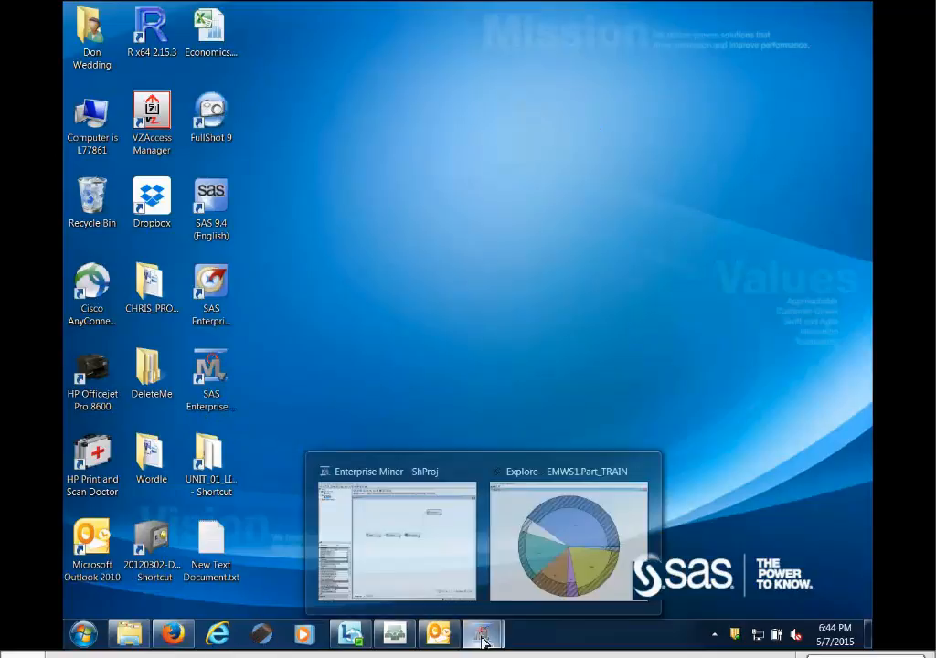
left_click(537, 485)
left_click(79, 32)
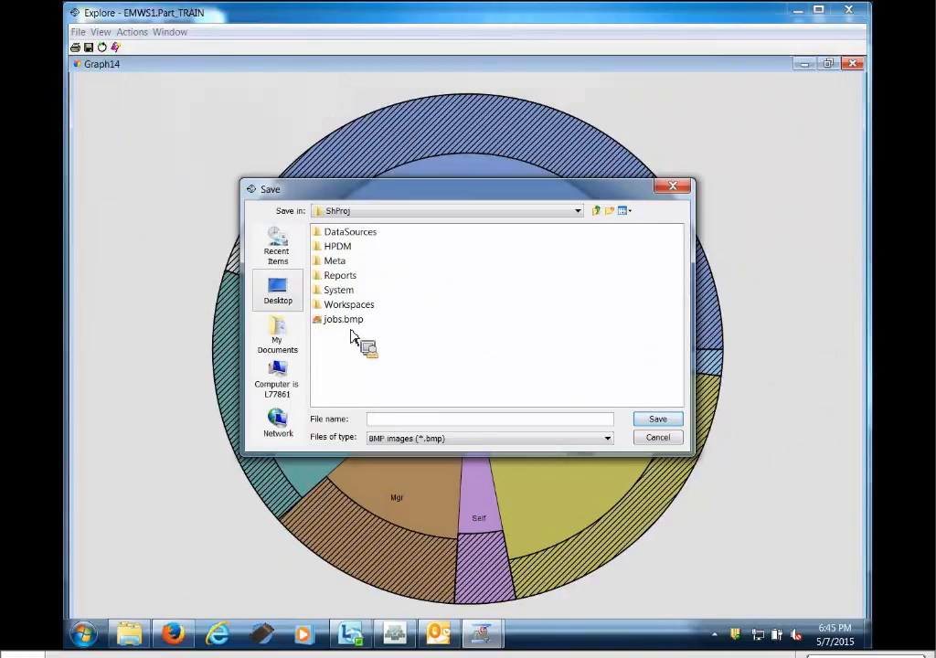
left_click(287, 296)
left_click(436, 420)
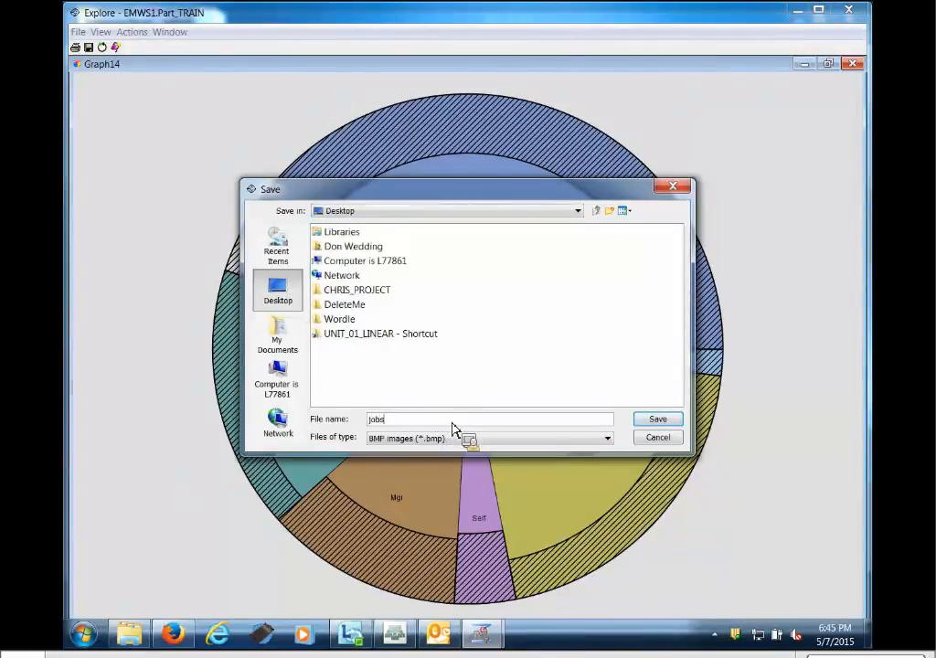
left_click(664, 421)
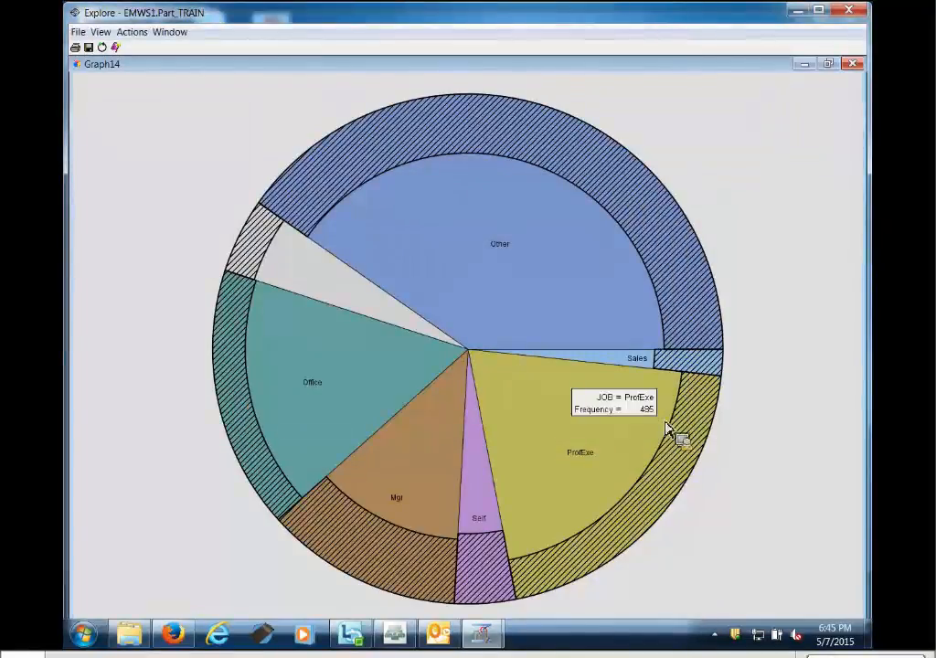
View the saved jobs.bmp image from the desktop in Windows Photo Viewer, and close it.
key("super+d")
left_click(263, 36)
left_click(475, 302)
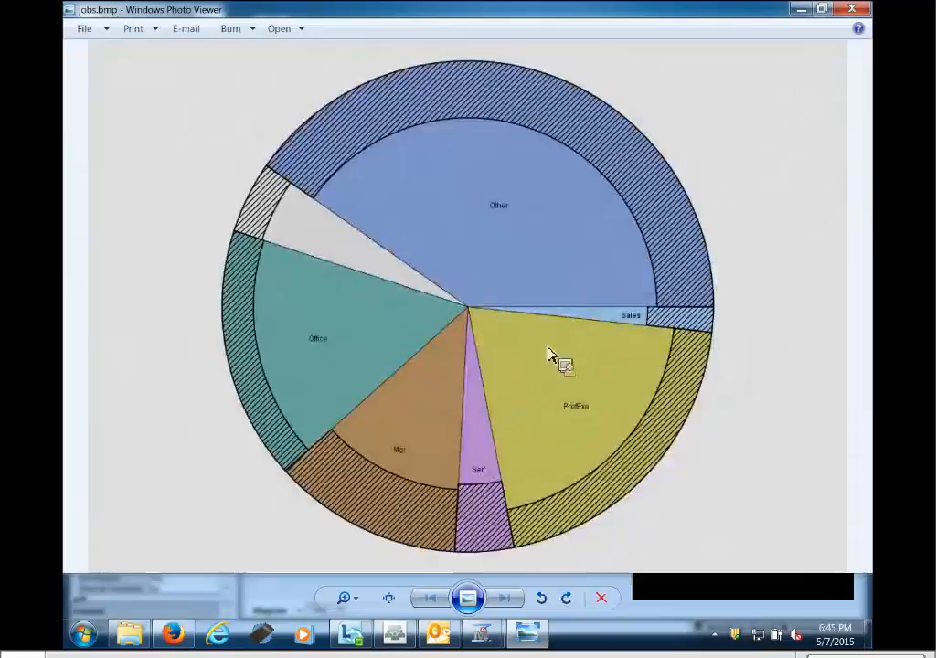
left_click(863, 15)
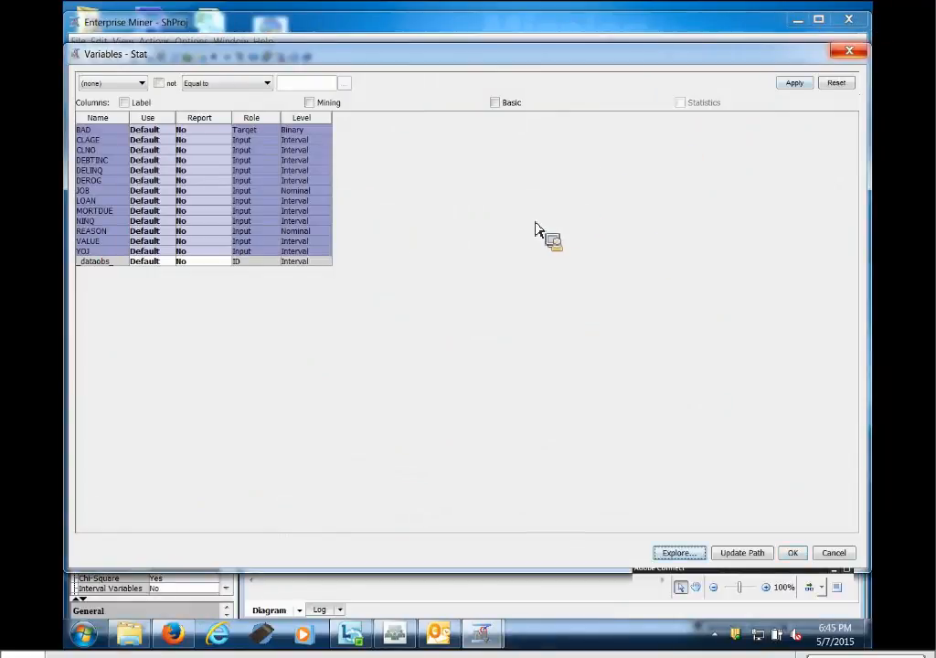
Close the StatExplore variables window and add an Impute node to the Jin On diagram, connected from Data Partition.
left_click(853, 55)
left_click(722, 234)
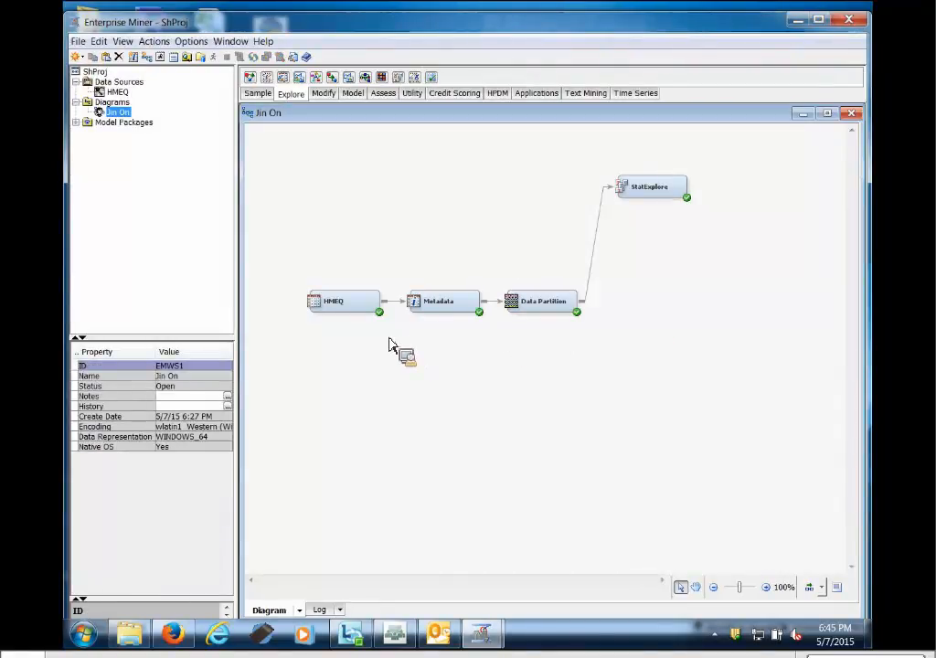
left_click(318, 95)
left_click_drag(280, 91, 645, 305)
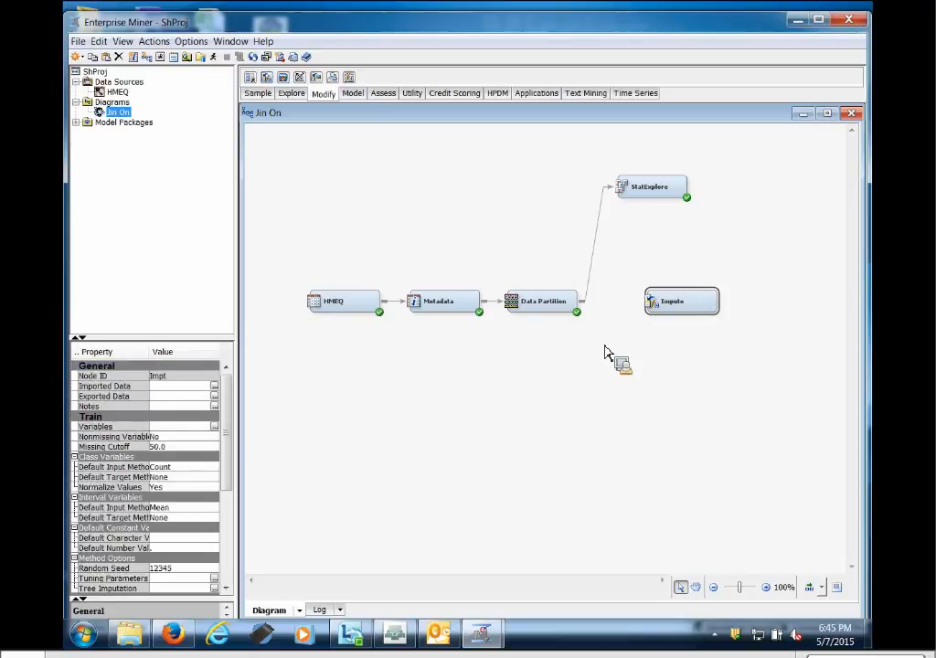
left_click_drag(587, 312, 650, 315)
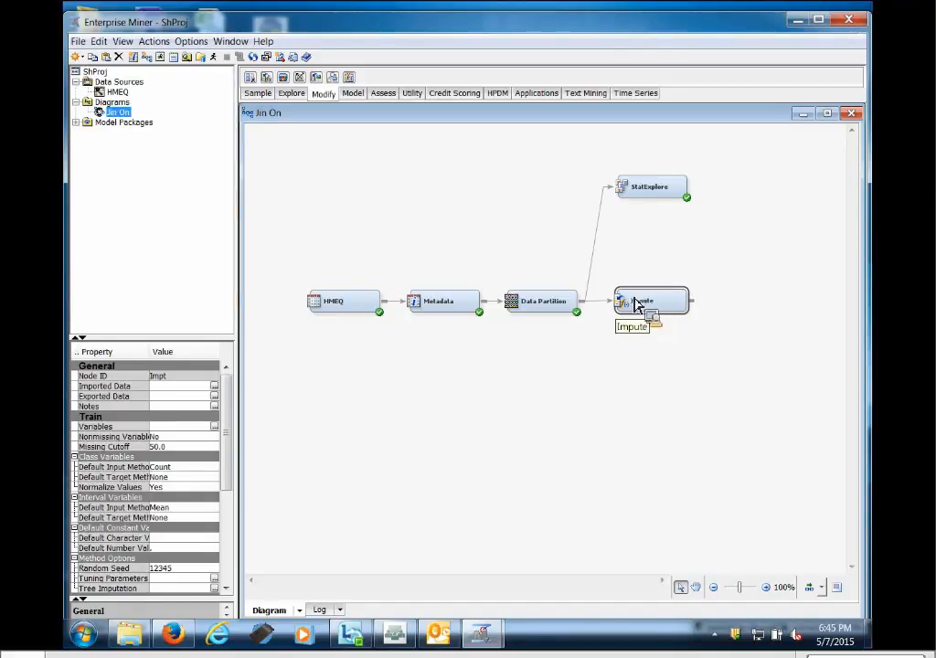
Open the Impute node's variables for editing and set the imputation method for CLAGE to Mean.
right_click(637, 311)
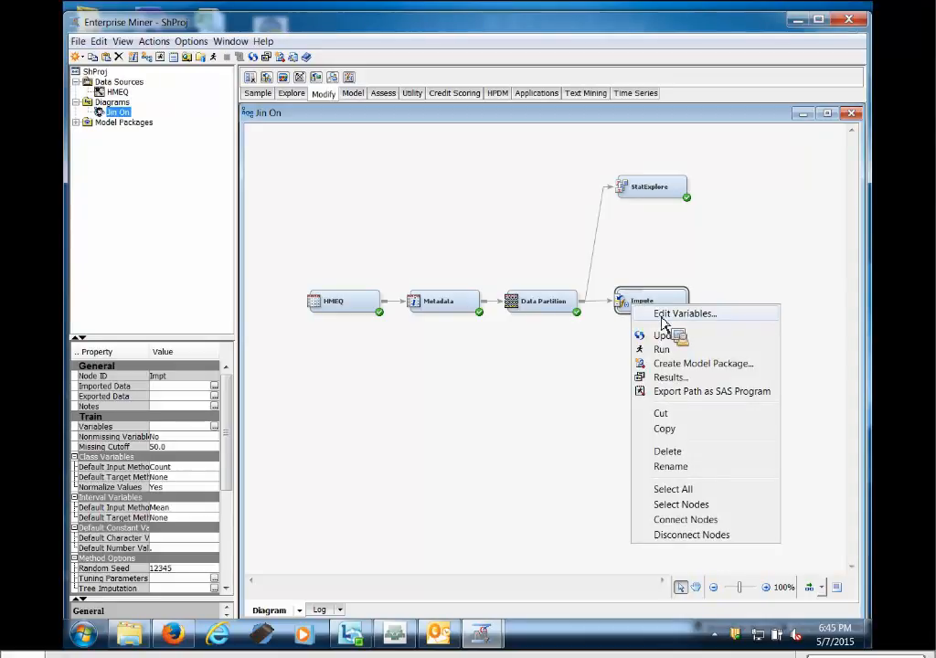
left_click(663, 316)
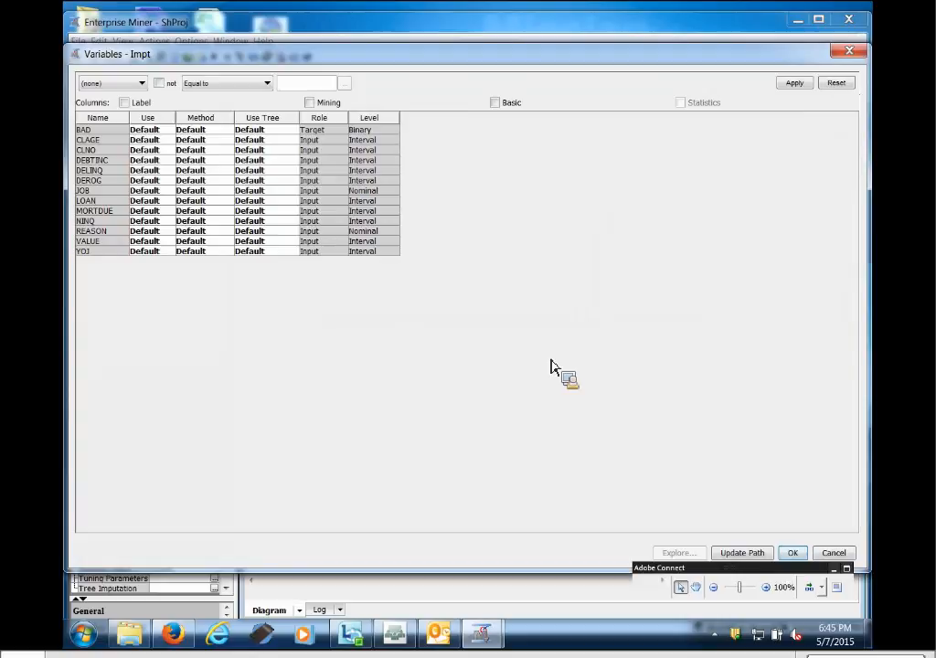
left_click(226, 140)
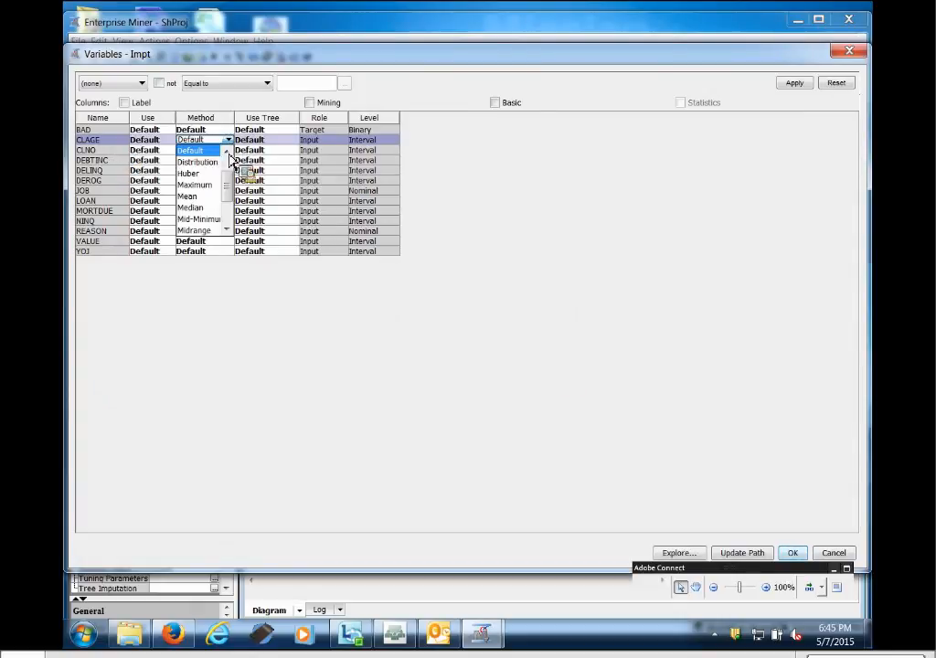
left_click(211, 198)
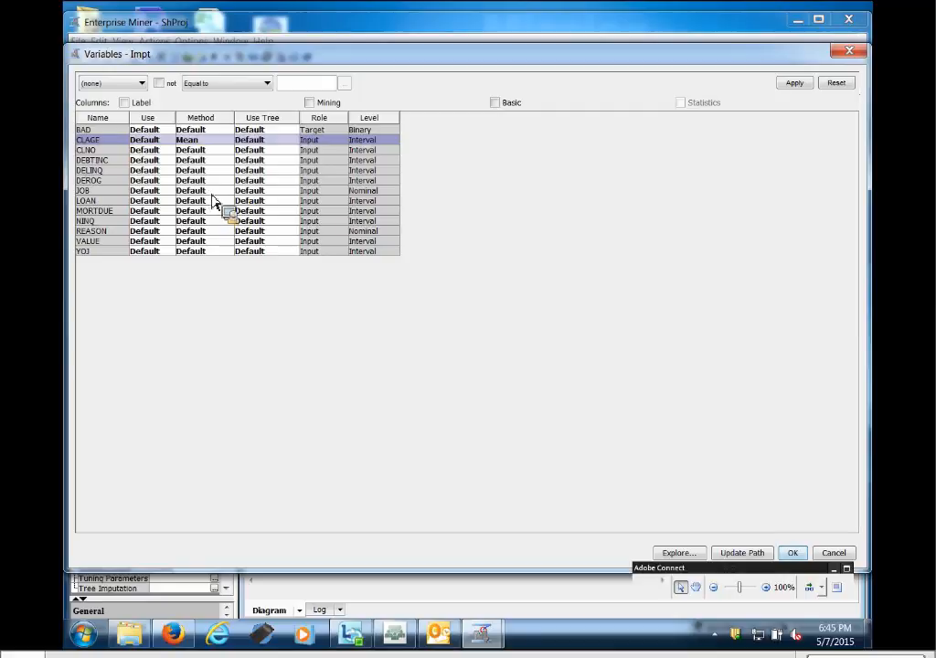
Try Median and Maximum as the imputation method for CLAGE.
left_click(226, 140)
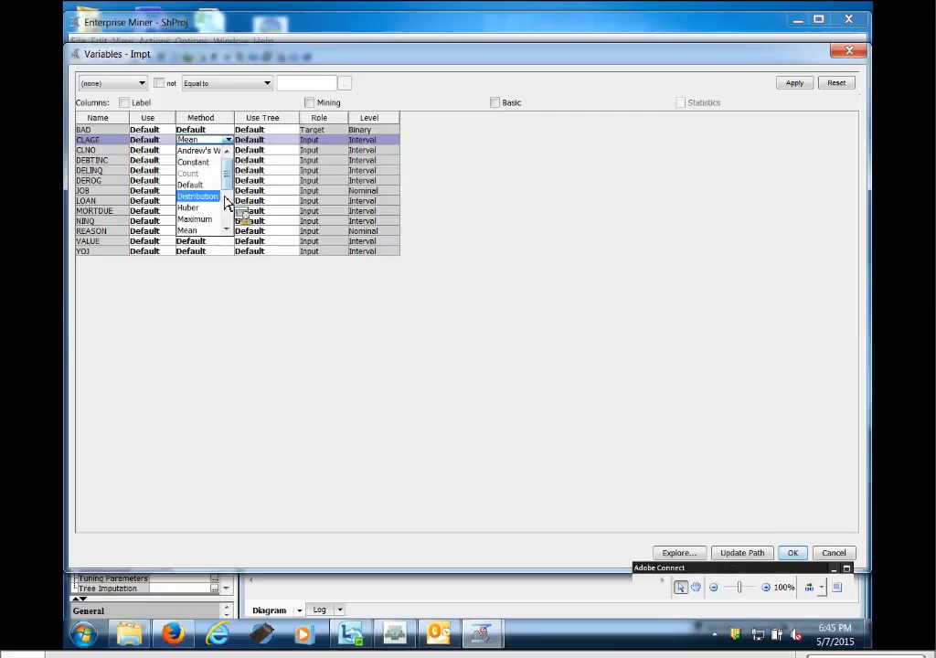
scroll(230, 201, "down", 1)
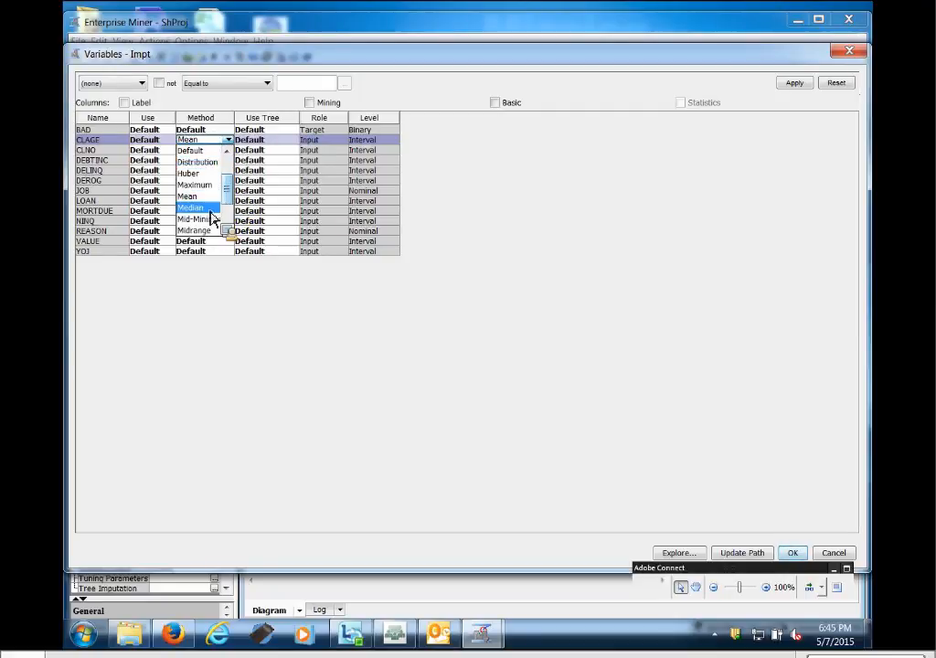
left_click(211, 209)
left_click(226, 141)
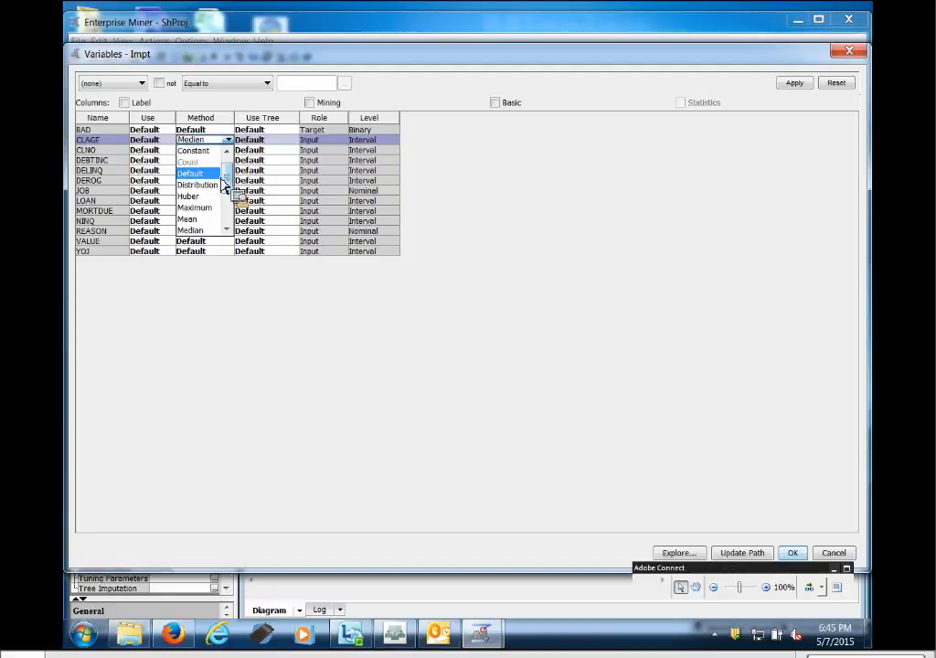
left_click(217, 207)
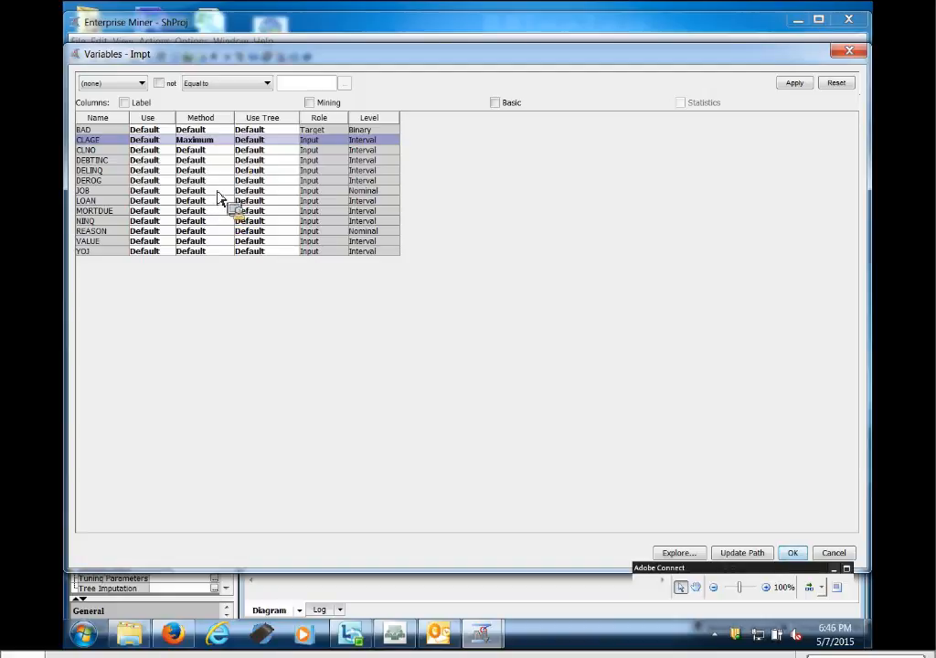
Set the imputation method for CLAGE to Tree.
left_click(229, 142)
scroll(229, 155, "down", 1)
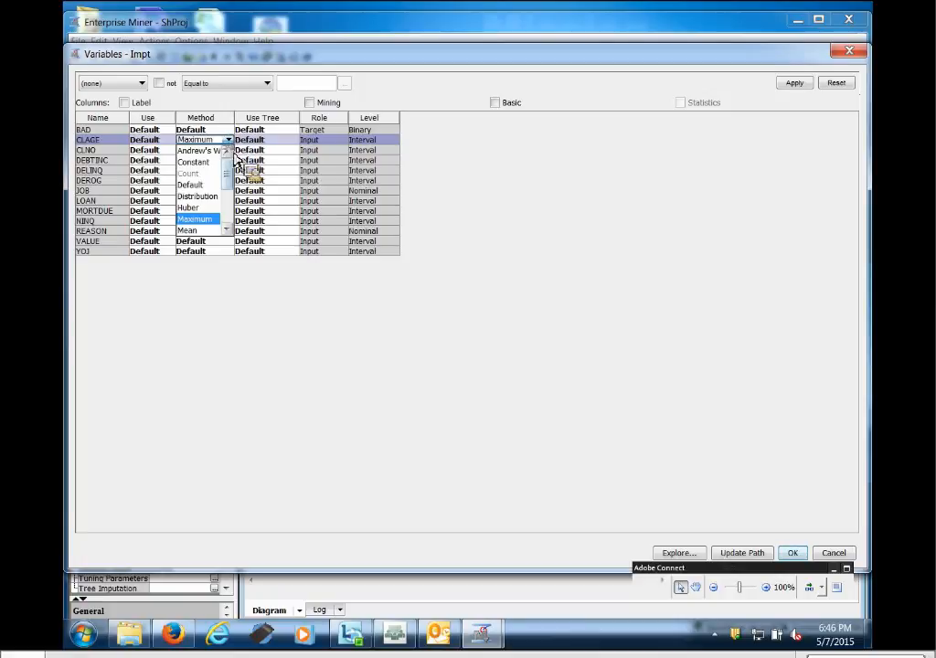
scroll(236, 185, "down", 2)
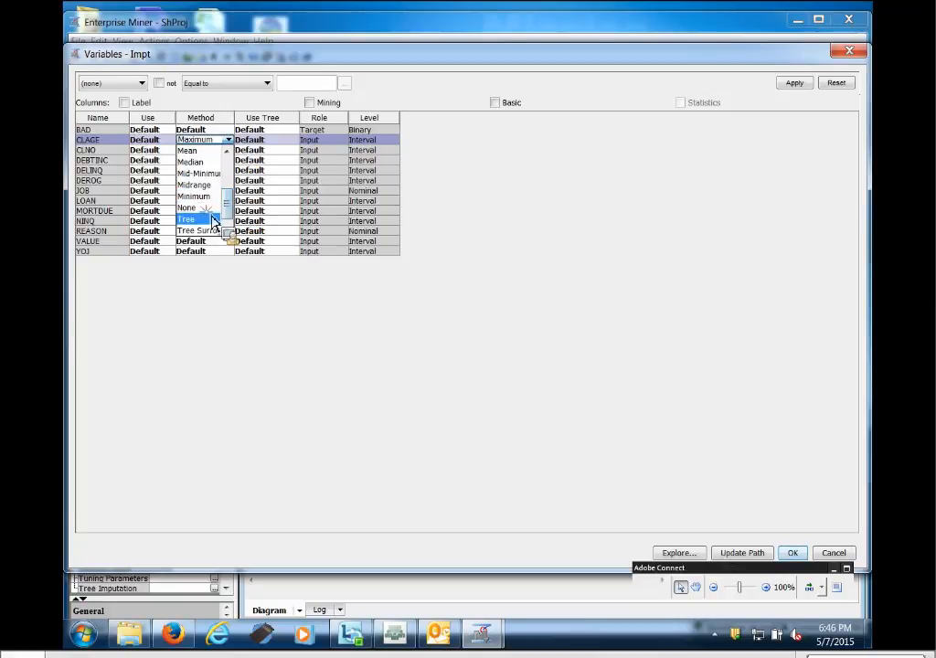
left_click(203, 219)
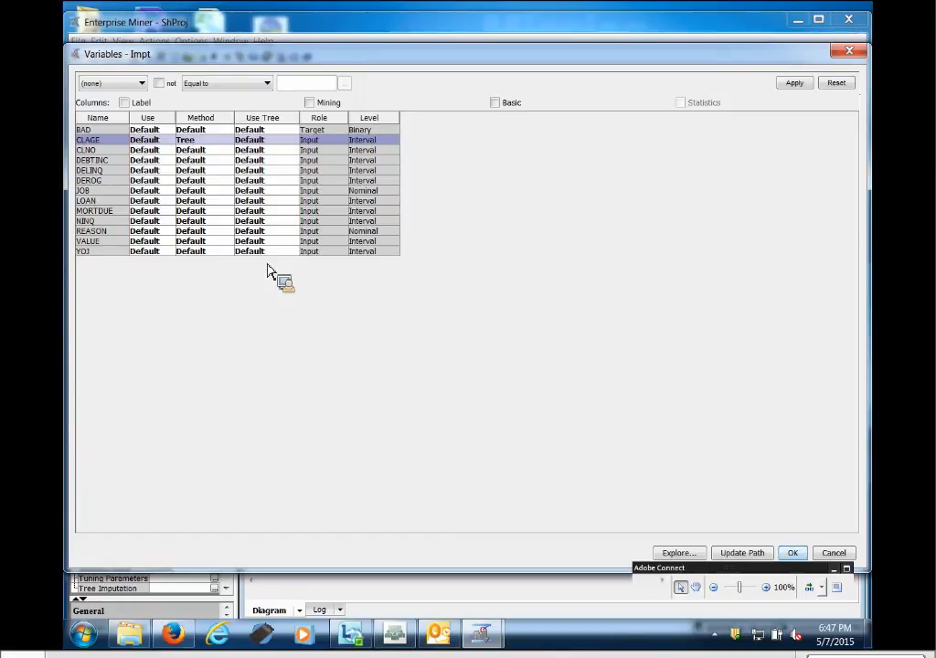
Select all input variables from CLAGE to YOJ and set their imputation method to Tree.
key("Tab")
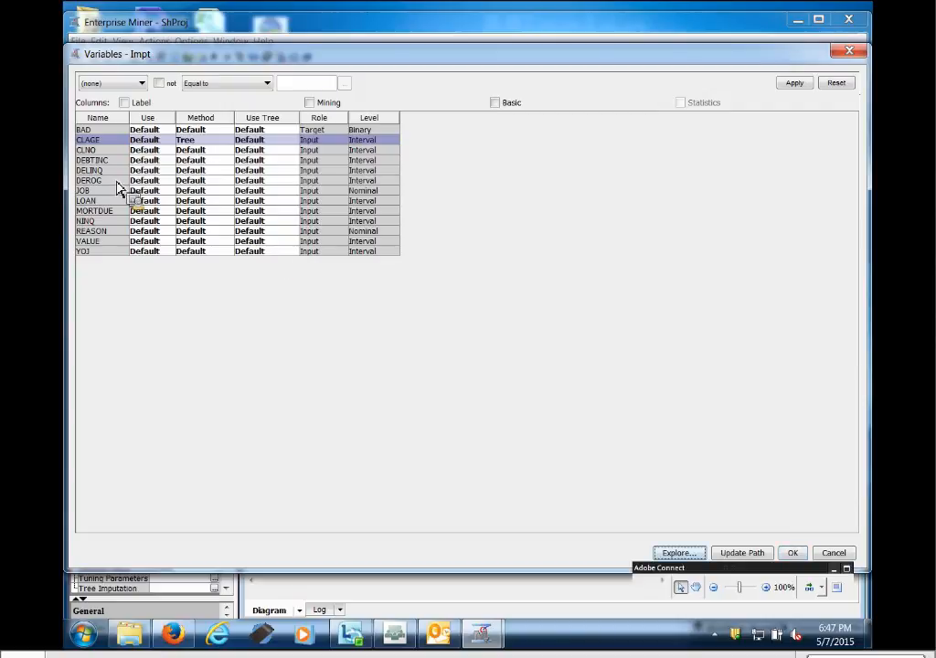
left_click(103, 257, "shift")
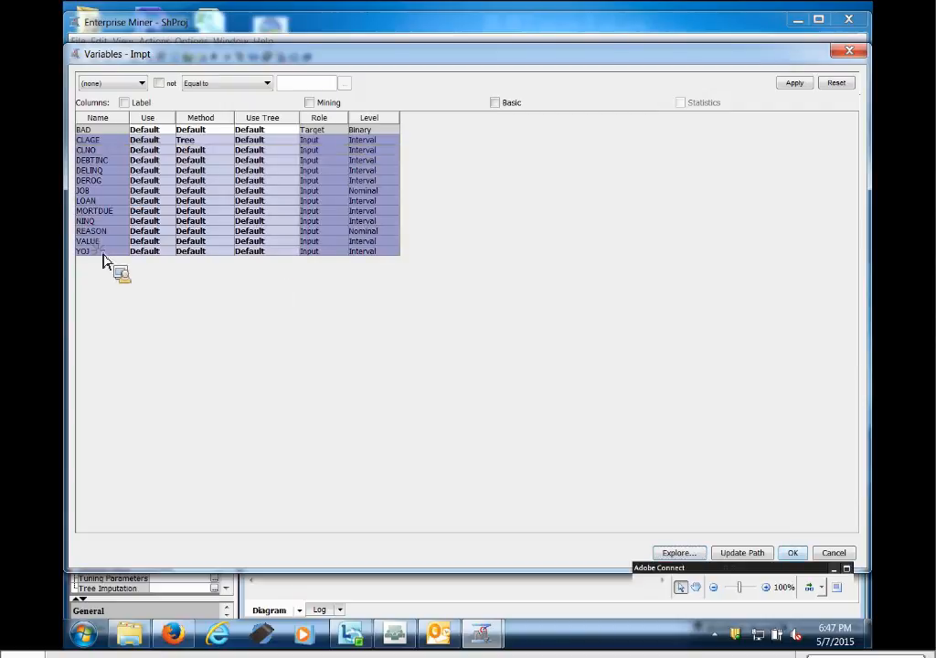
left_click(228, 151)
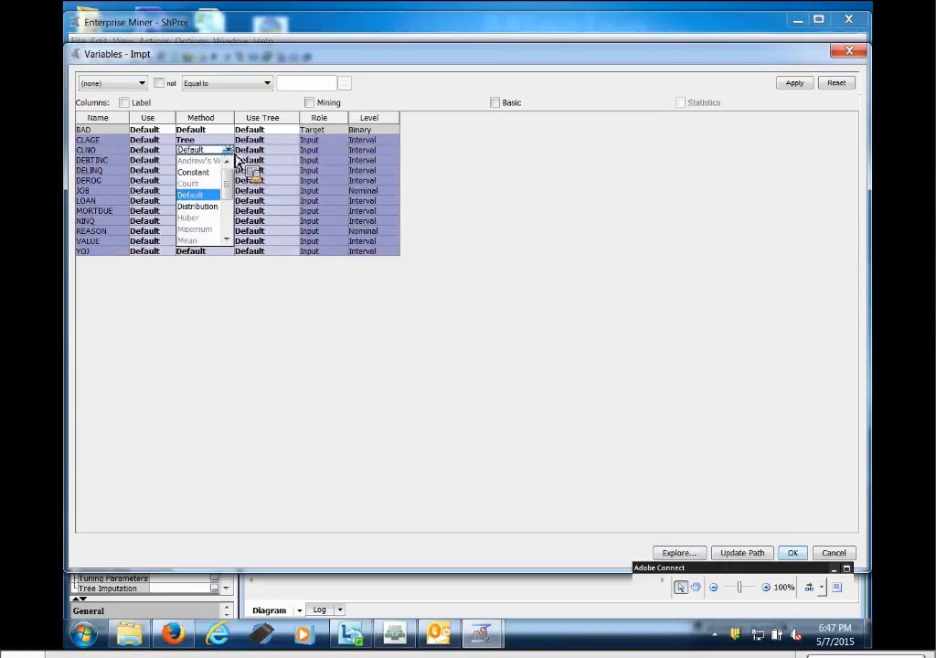
left_click_drag(228, 189, 240, 235)
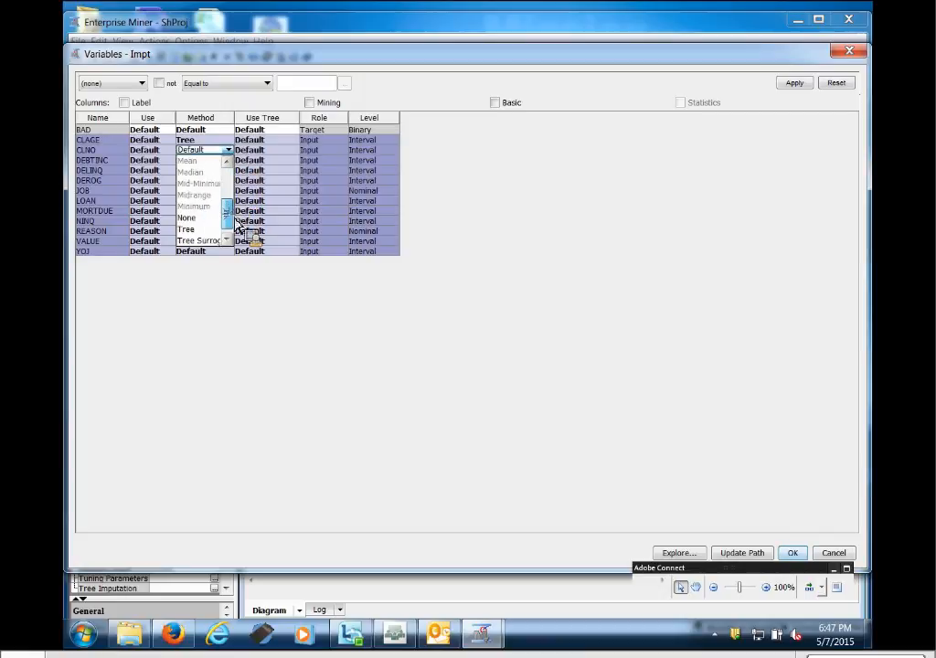
left_click(196, 229)
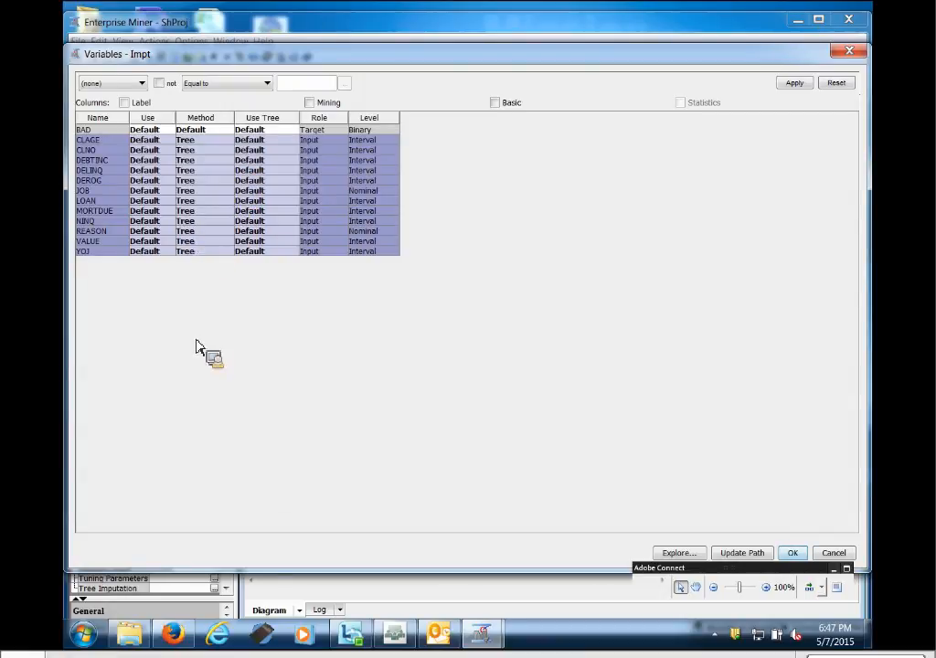
Check the imputation settings of the individual inputs and the target BAD, and accept the variable settings.
left_click(91, 160)
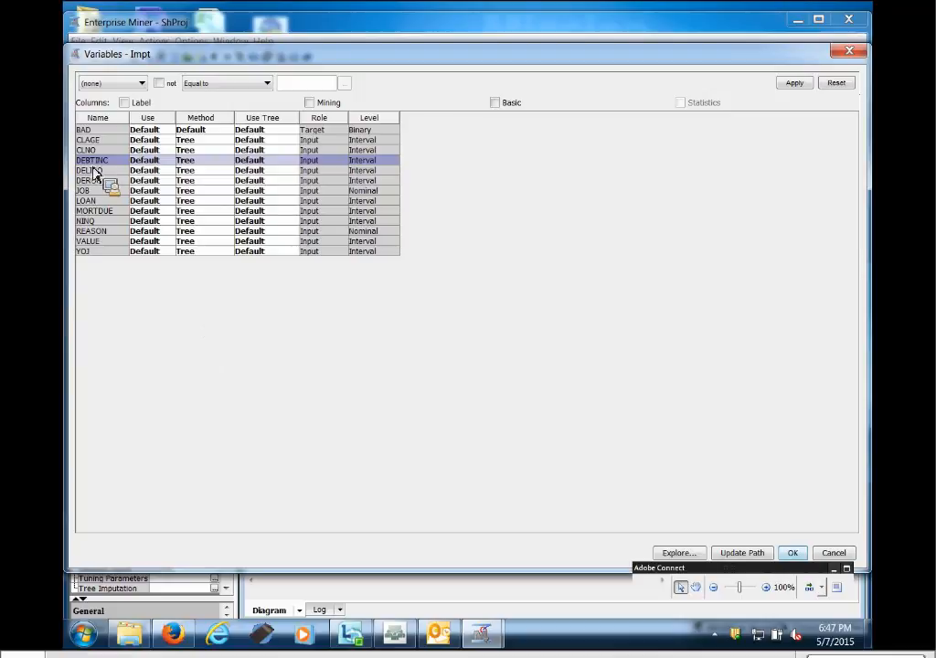
left_click(91, 181)
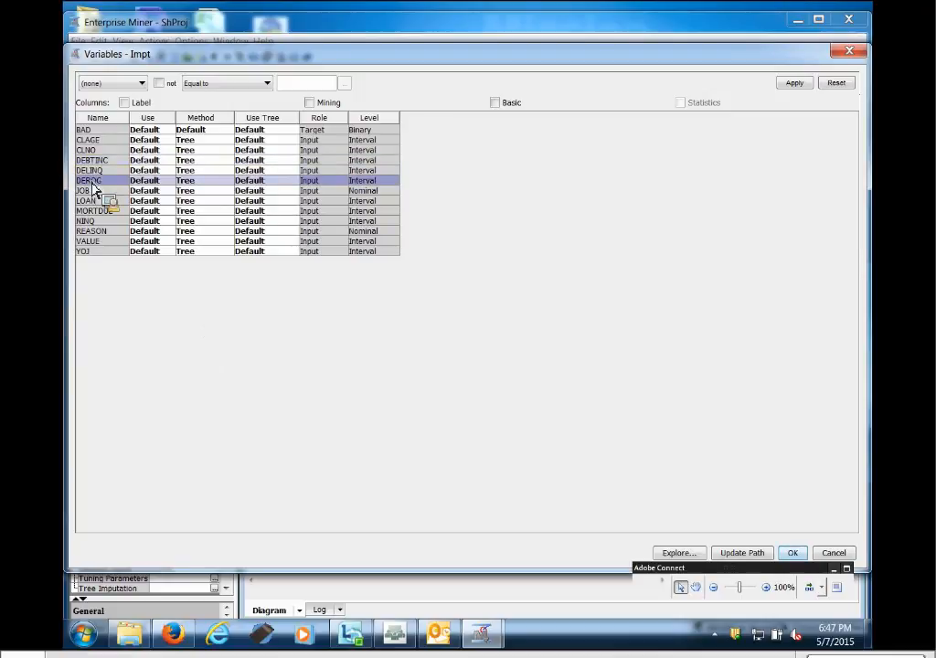
left_click(91, 142)
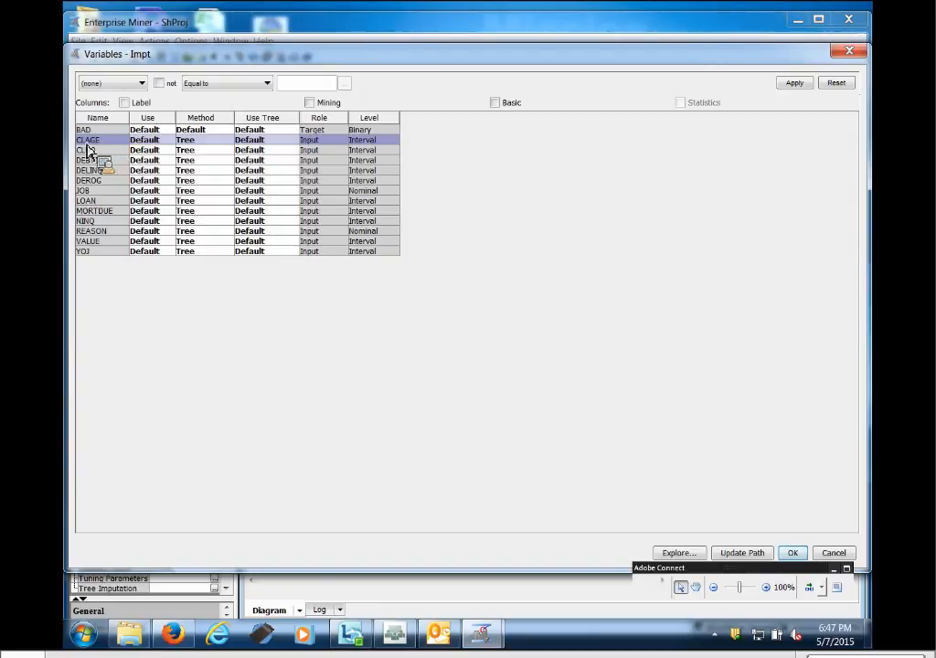
left_click(87, 150)
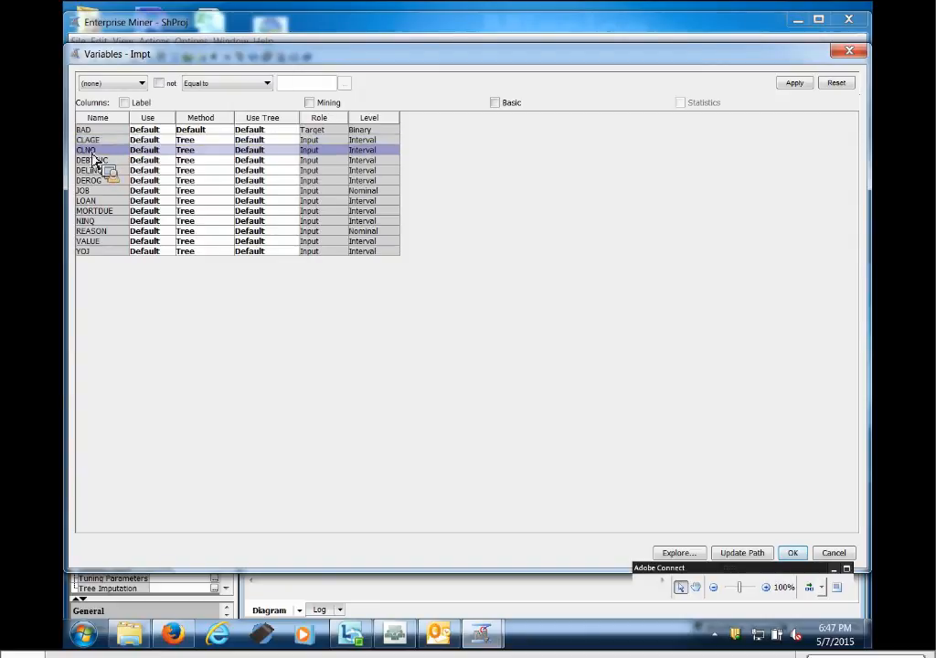
left_click(95, 161)
left_click(96, 170)
left_click(96, 191)
left_click(96, 201)
left_click(95, 211)
left_click(91, 220)
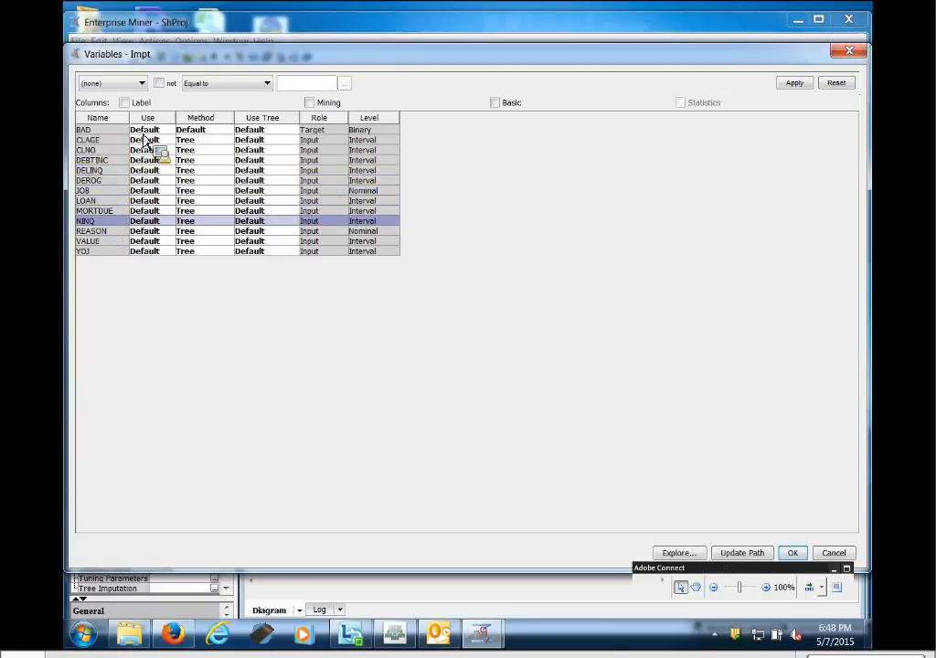
left_click(85, 134)
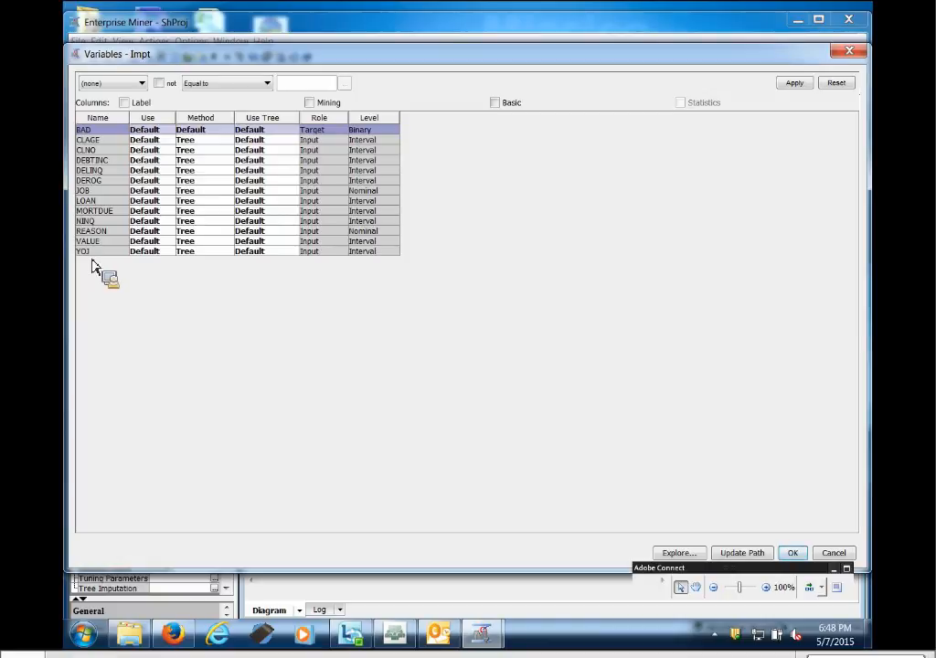
left_click(792, 554)
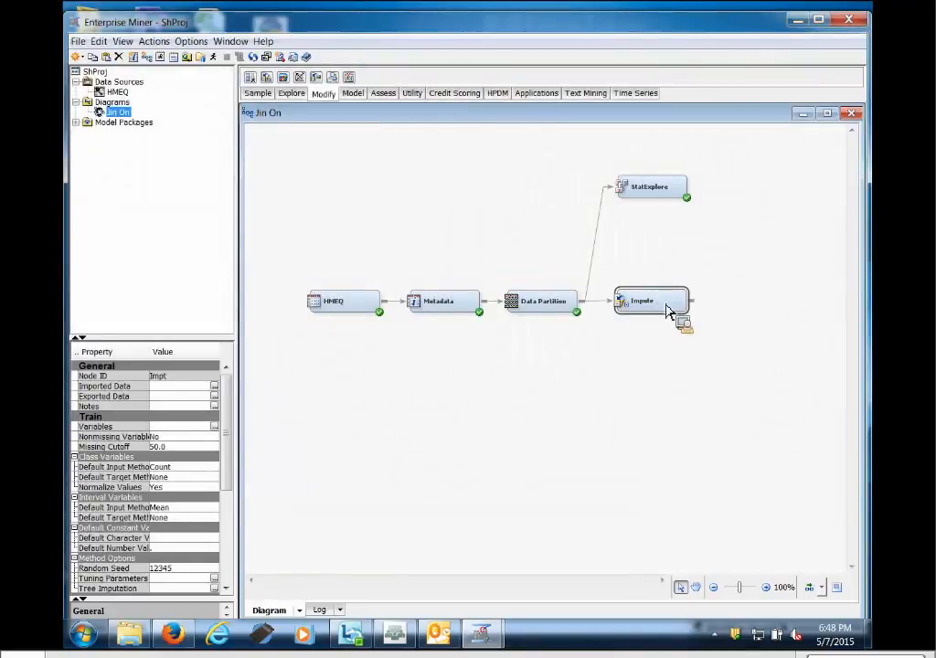
Open the indicator variable Type choices in the Impute node's Score properties.
scroll(229, 438, "down", 3)
scroll(233, 493, "down", 3)
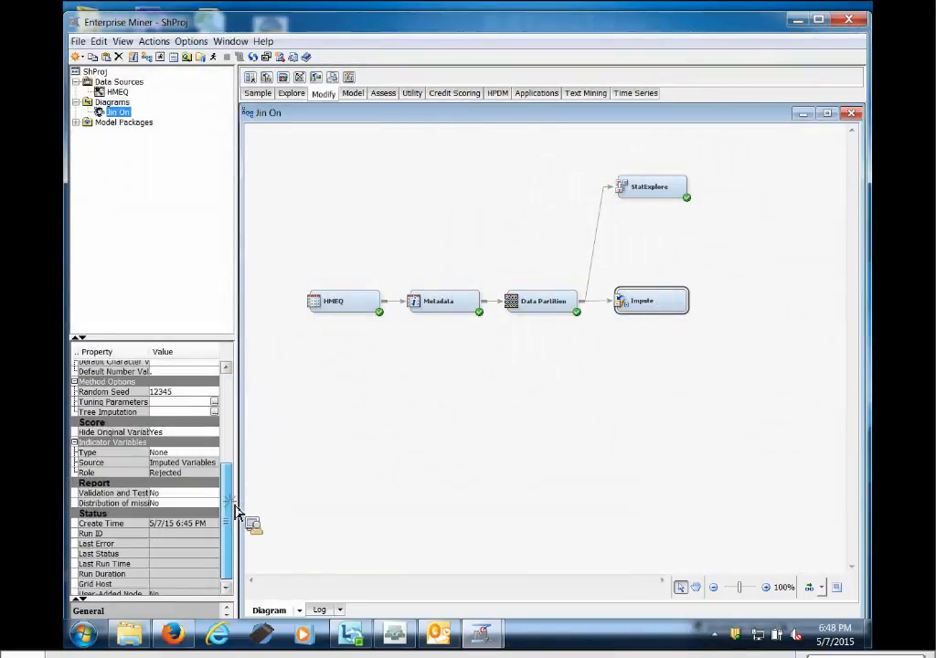
mouse_move(115, 466)
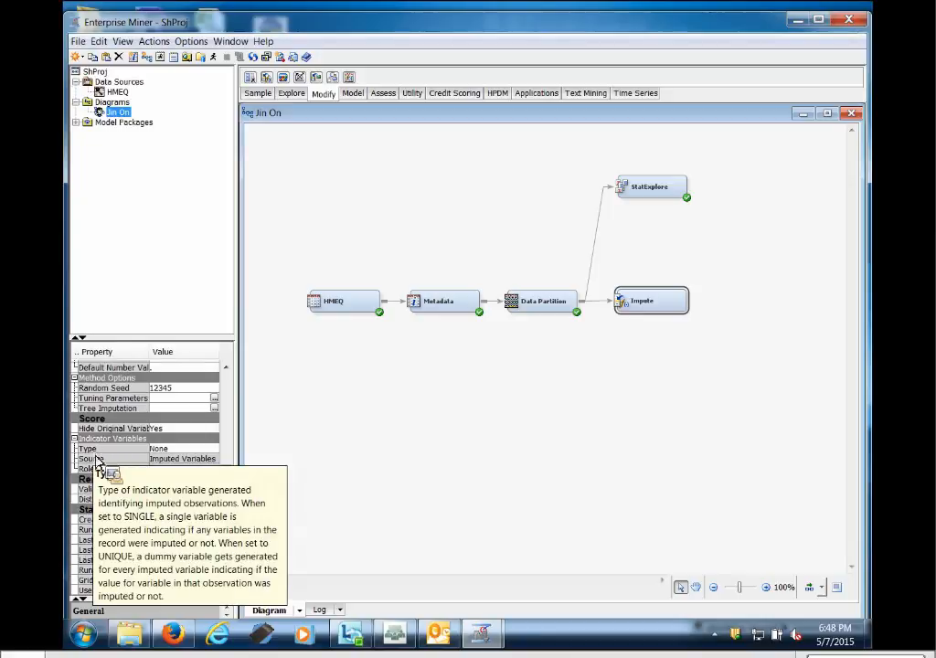
left_click(99, 449)
left_click(203, 450)
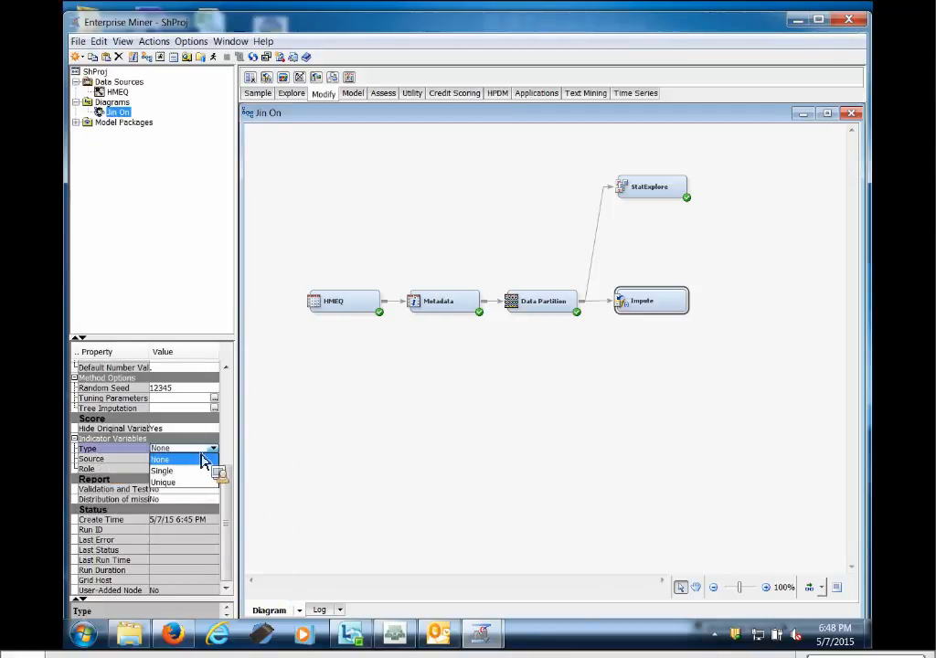
Set the Impute node's indicator variables to type Unique with the role Input.
left_click(200, 483)
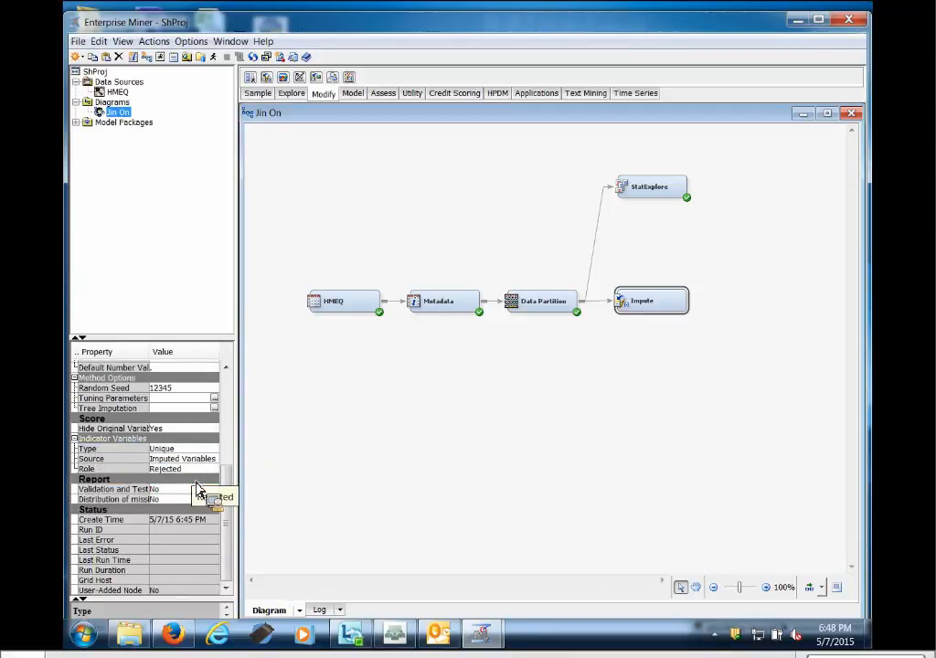
left_click(203, 469)
left_click(198, 481)
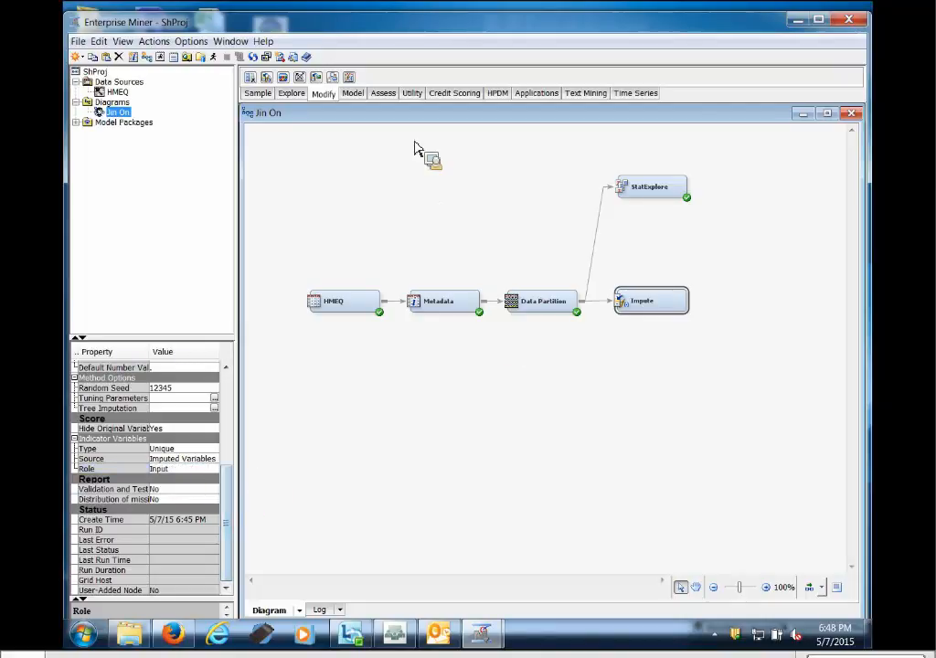
Add a second Metadata node after the Impute node and connect Impute to it.
left_click(413, 94)
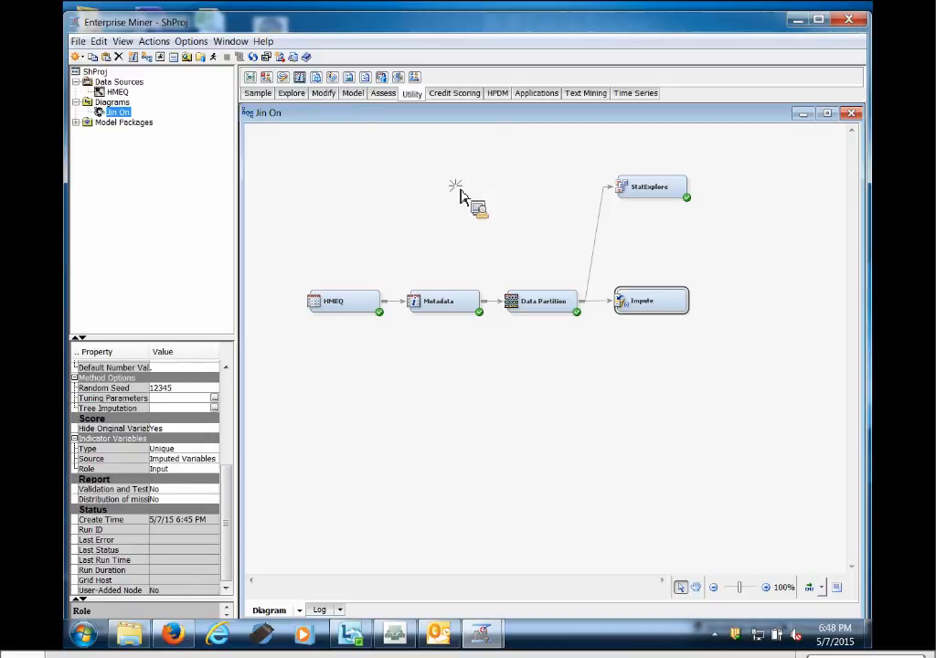
mouse_move(660, 268)
left_mouse_down()
mouse_move(727, 289)
mouse_move(699, 313)
mouse_move(748, 317)
mouse_move(741, 311)
left_mouse_up()
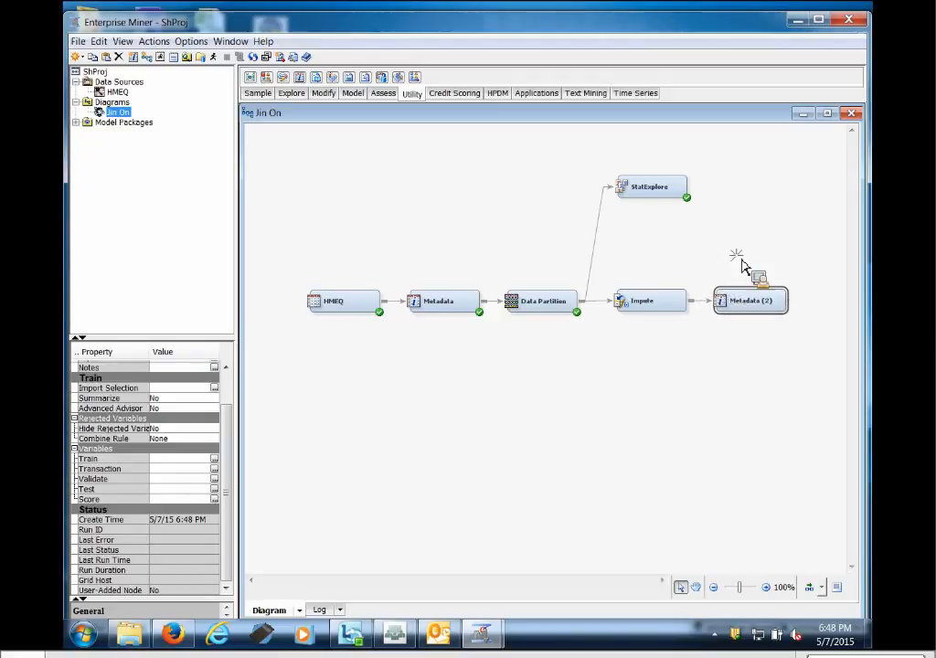
left_click(741, 353)
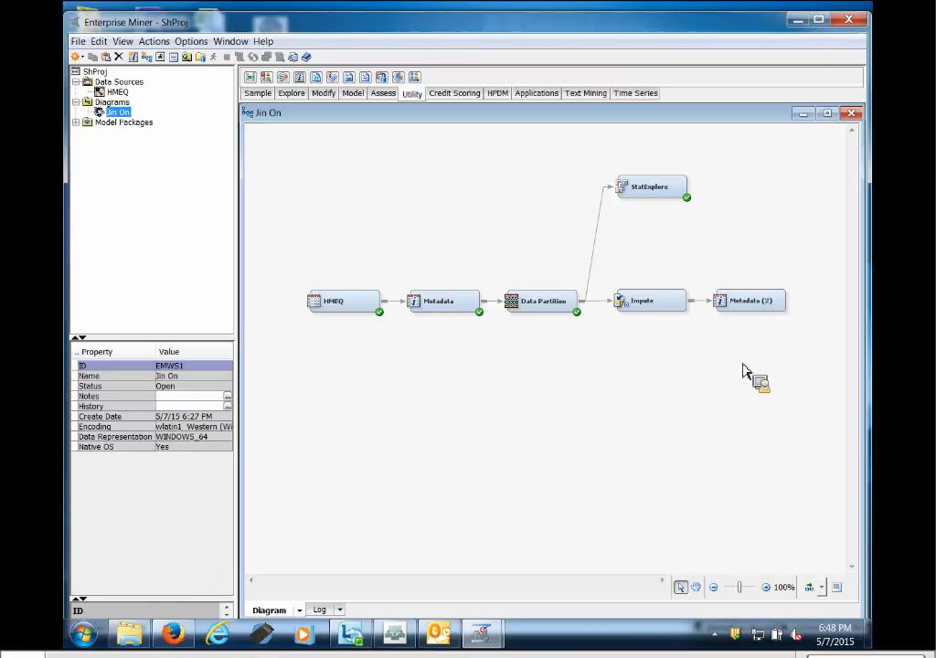
Review the imputation method assigned to each variable in the Impute node's variables table, and close it.
left_click(643, 311)
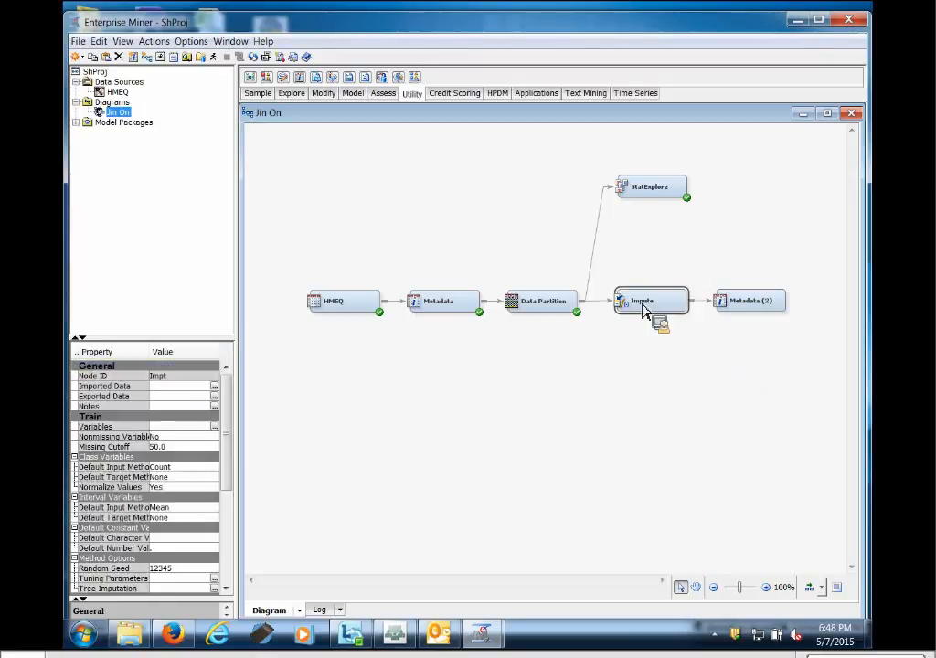
right_click(643, 311)
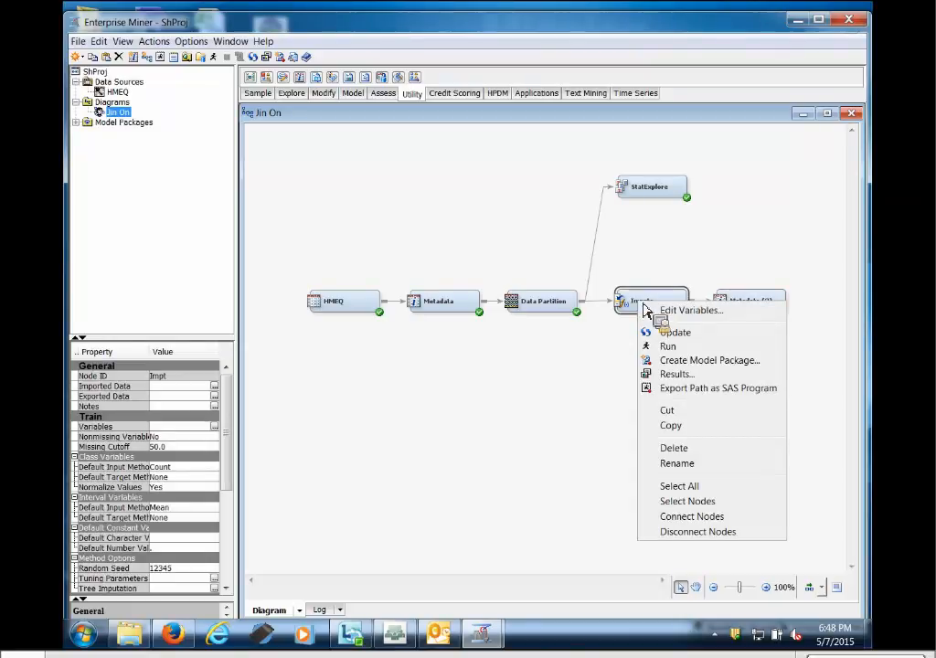
left_click(655, 310)
right_click(663, 300)
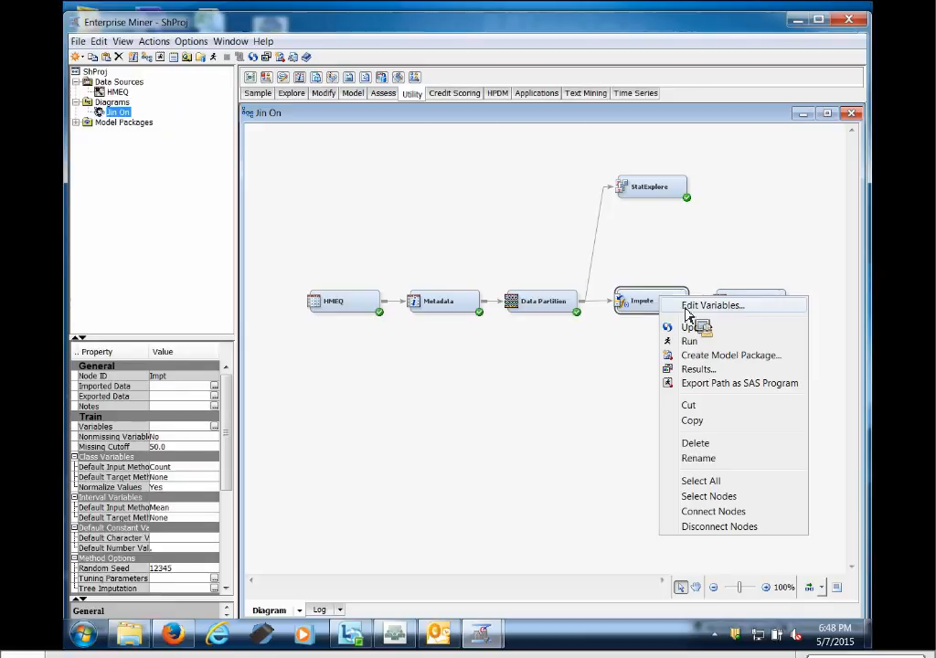
left_click(690, 307)
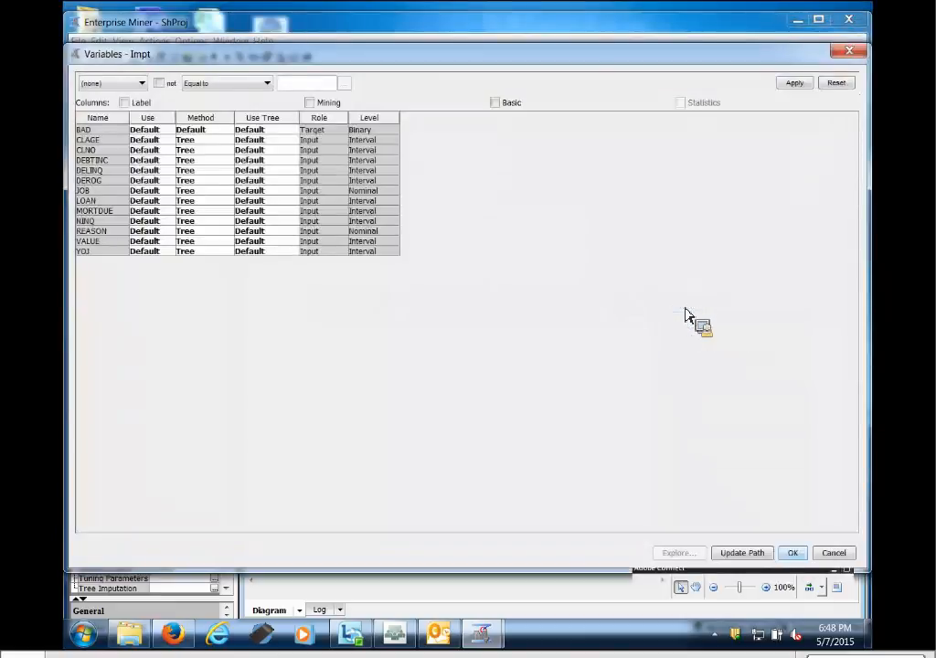
left_click(849, 51)
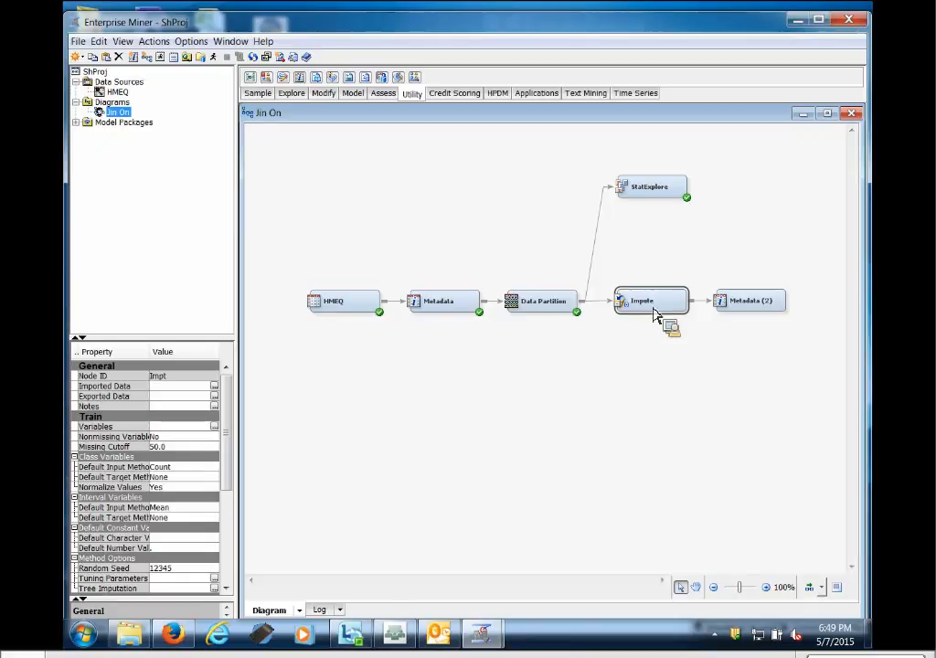
Run the diagram path through the Metadata (2) node and dismiss the run status.
left_click_drag(654, 314, 756, 317)
right_click(755, 317)
left_click(755, 320)
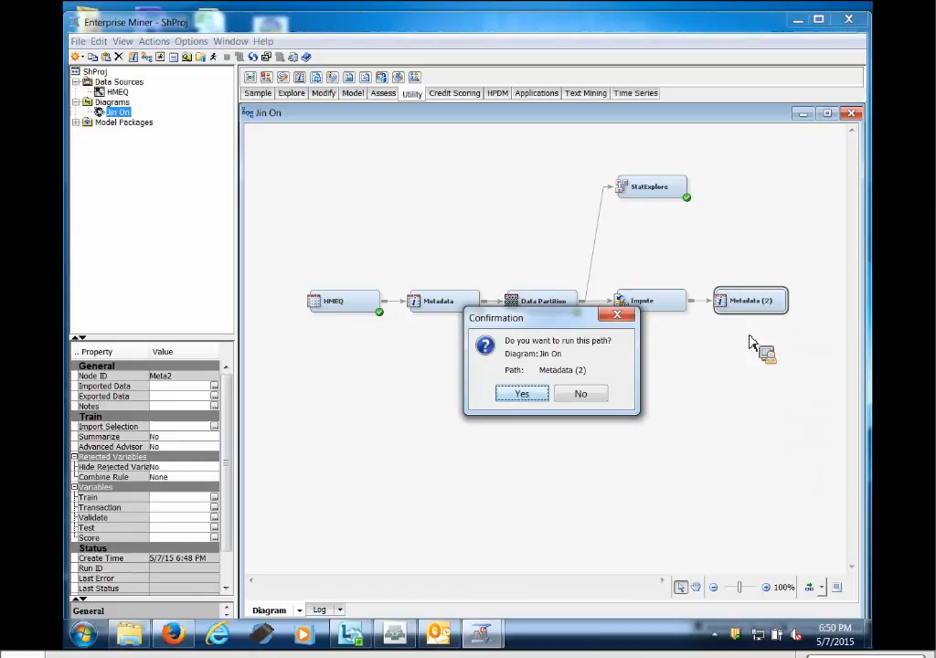
left_click(546, 397)
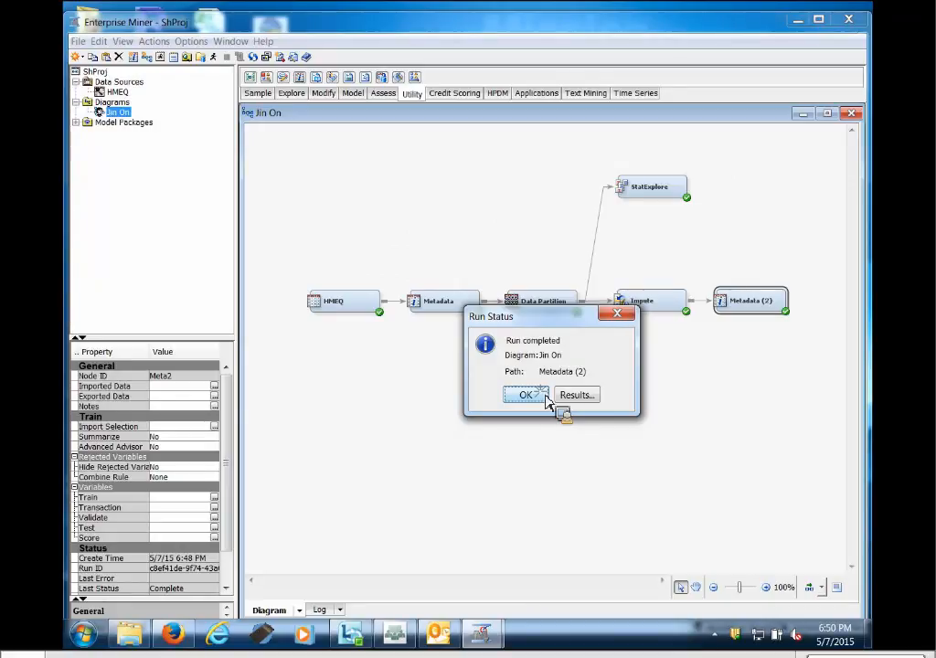
left_click(525, 395)
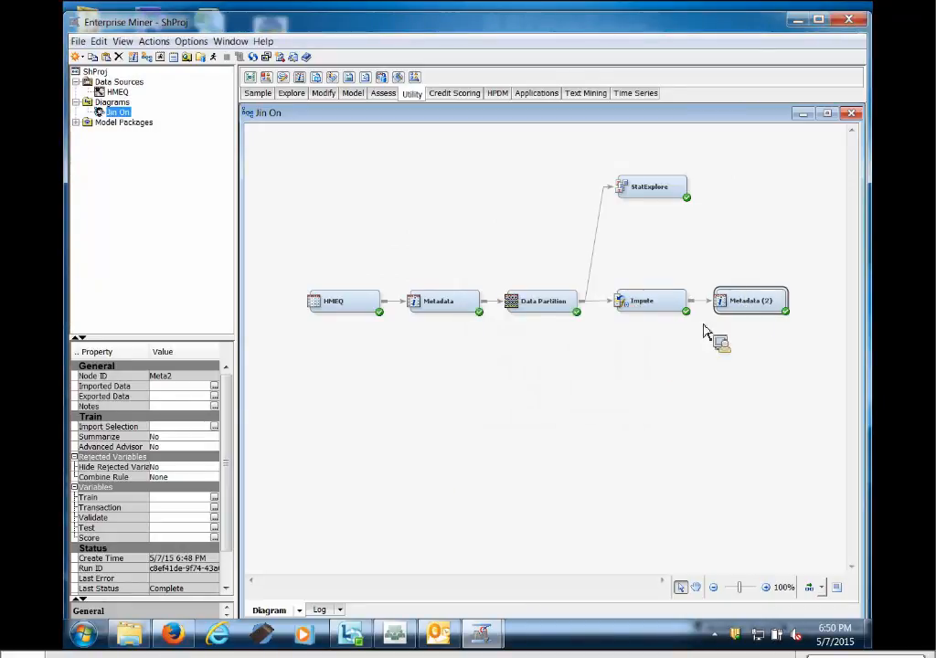
Examine the original, imputed and indicator variables and their roles in the Metadata (2) node's training variables table.
left_click(206, 497)
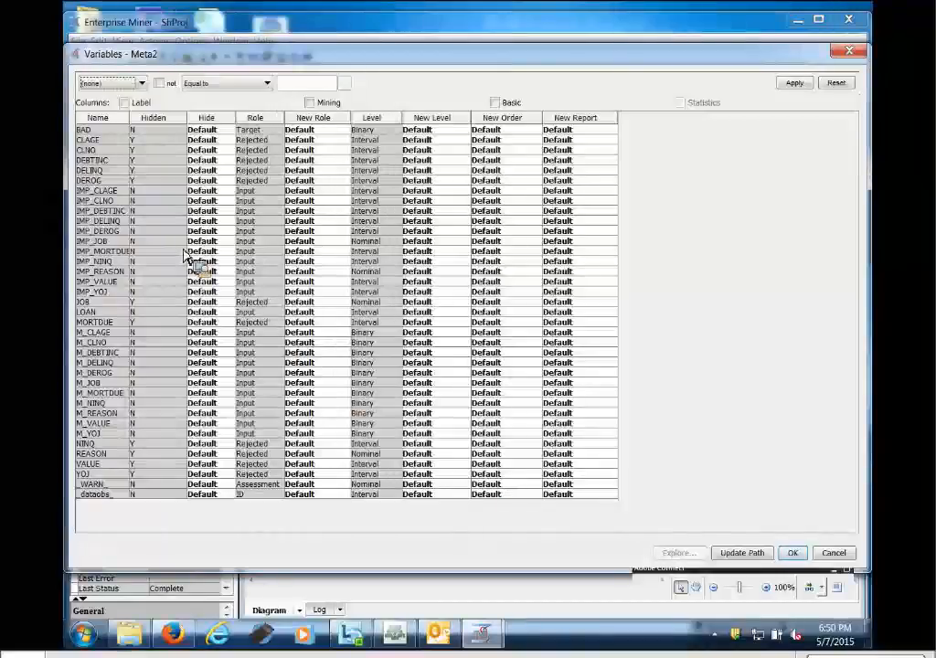
left_click(109, 140)
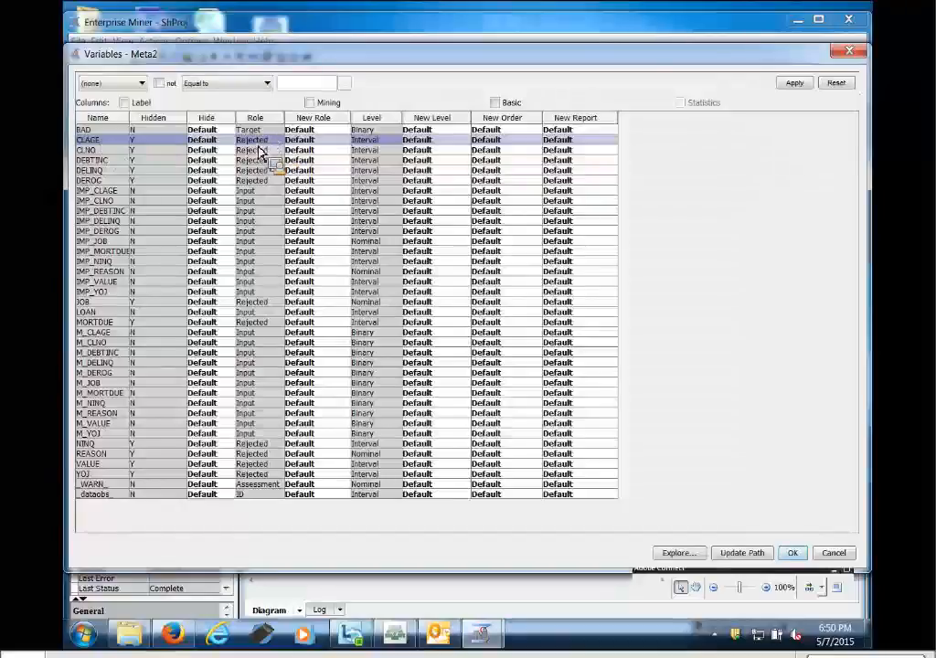
left_click(105, 190)
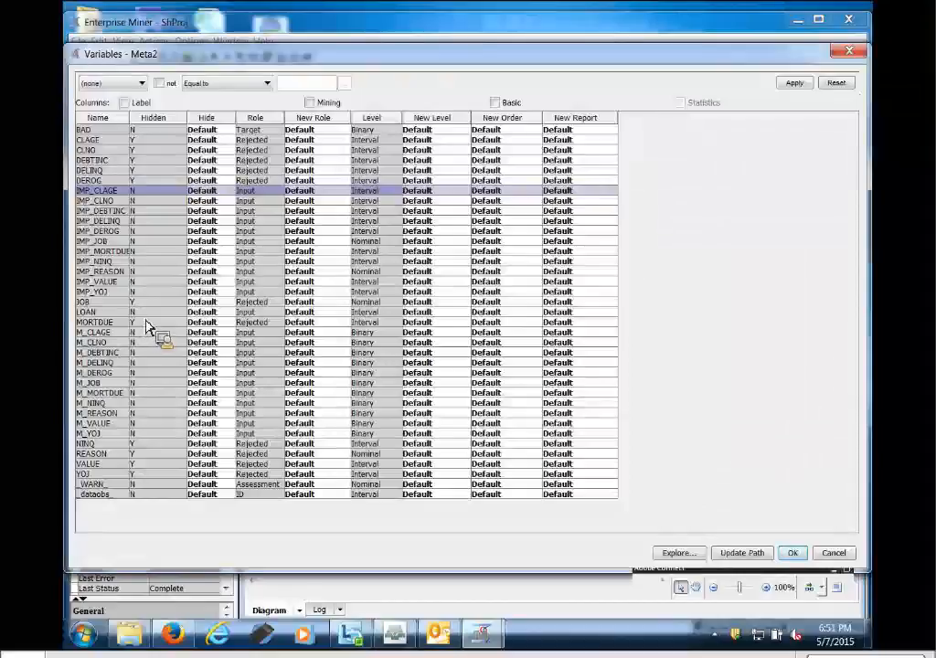
left_click(89, 333)
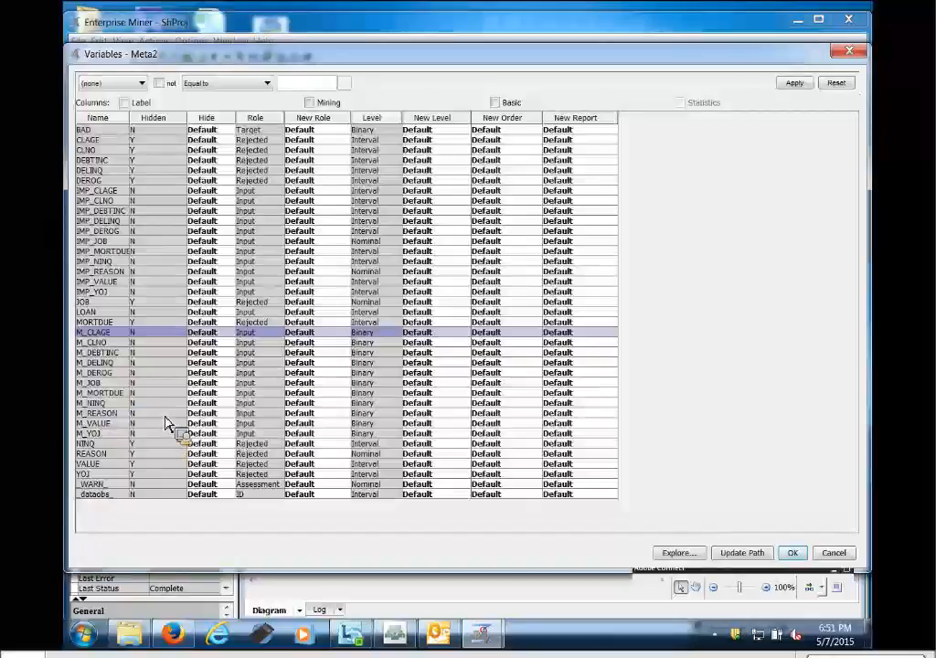
left_click(112, 130)
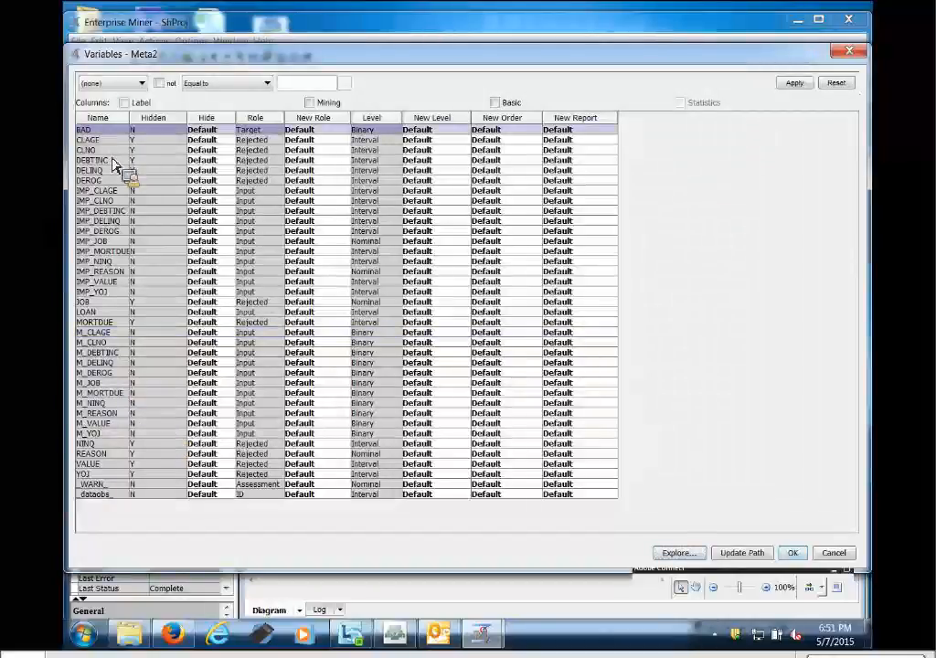
Explore the distributions of CLAGE, IMP_CLAGE and M_CLAGE together.
left_click(88, 140)
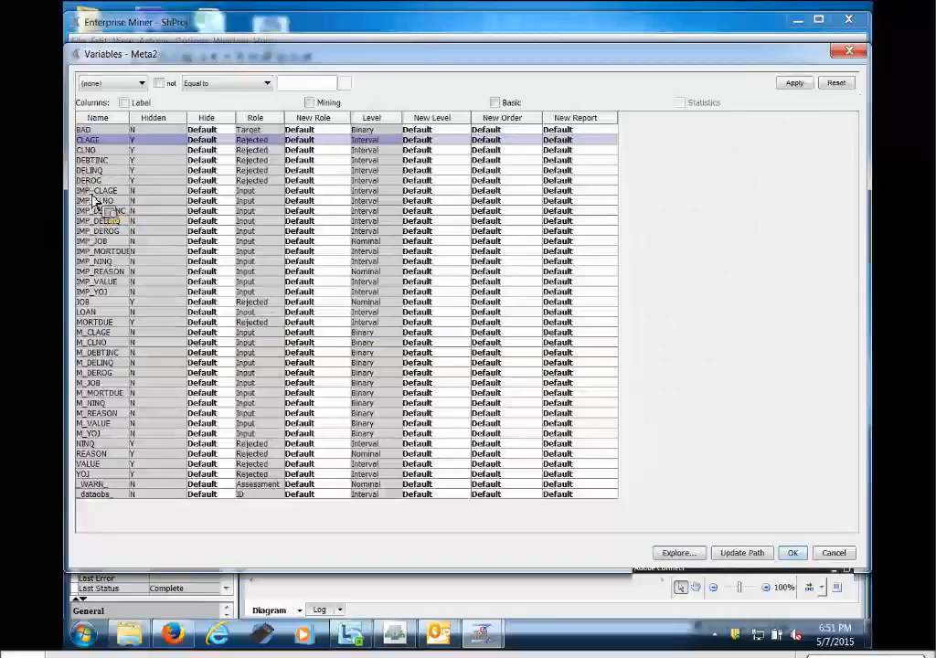
left_click(92, 191, "ctrl")
left_click(90, 333, "ctrl")
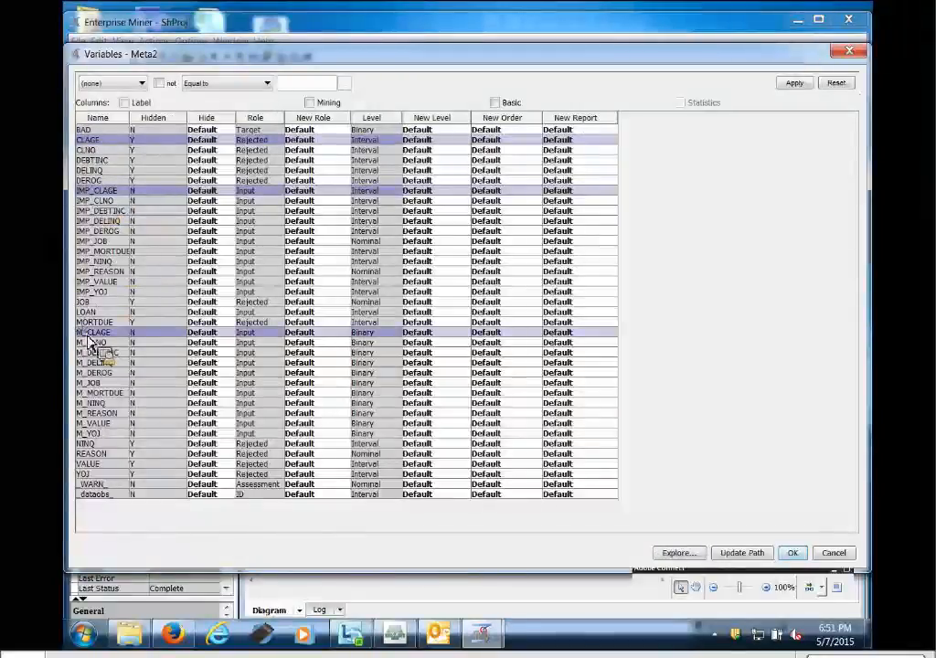
left_click(677, 555)
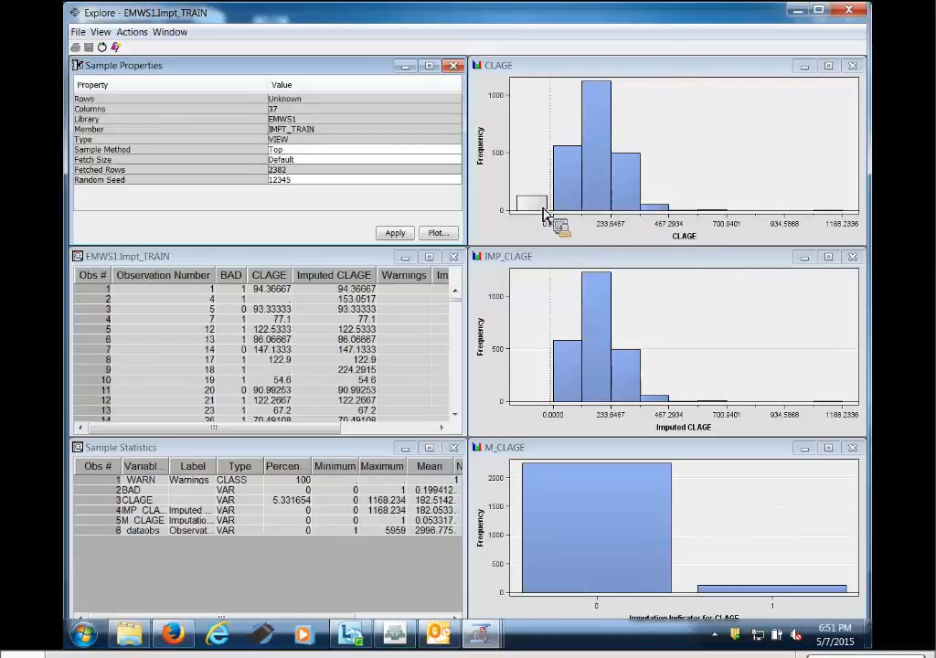
Set the IMP_CLAGE histogram's number of X bins to 30.
right_click(674, 330)
left_click(717, 331)
left_click(586, 273)
double_click(558, 272)
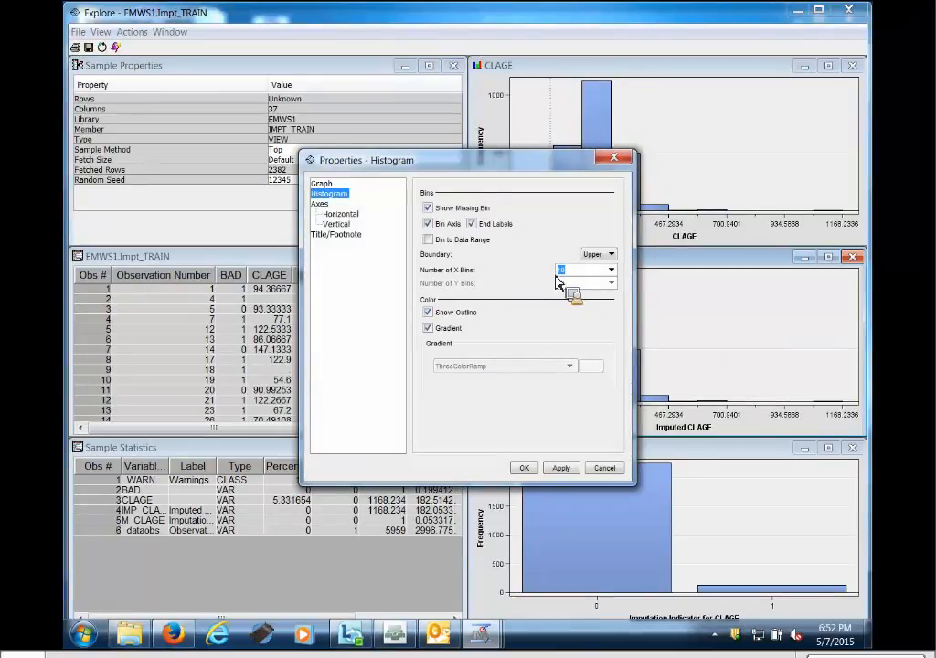
type("30")
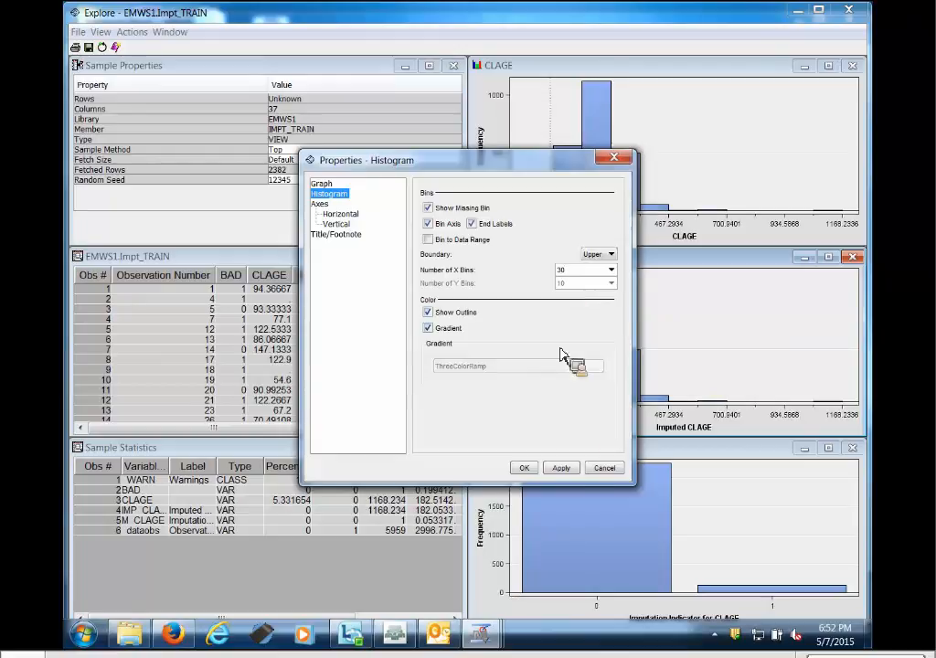
left_click(561, 468)
left_click(534, 470)
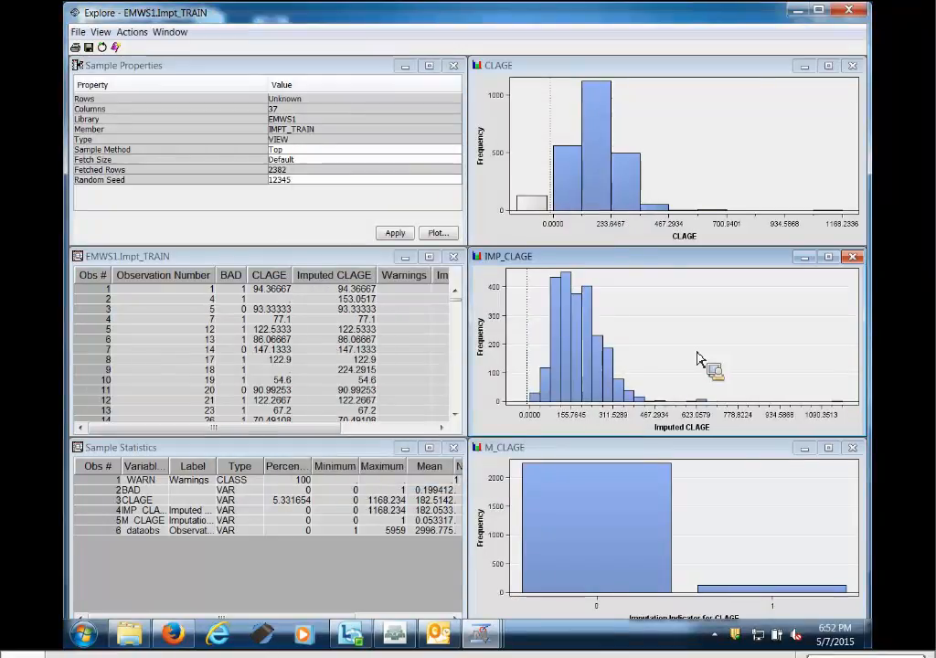
Highlight the missing CLAGE observations and compare them across the IMP_CLAGE and M_CLAGE charts, ending by closing the exploration.
left_click(538, 207)
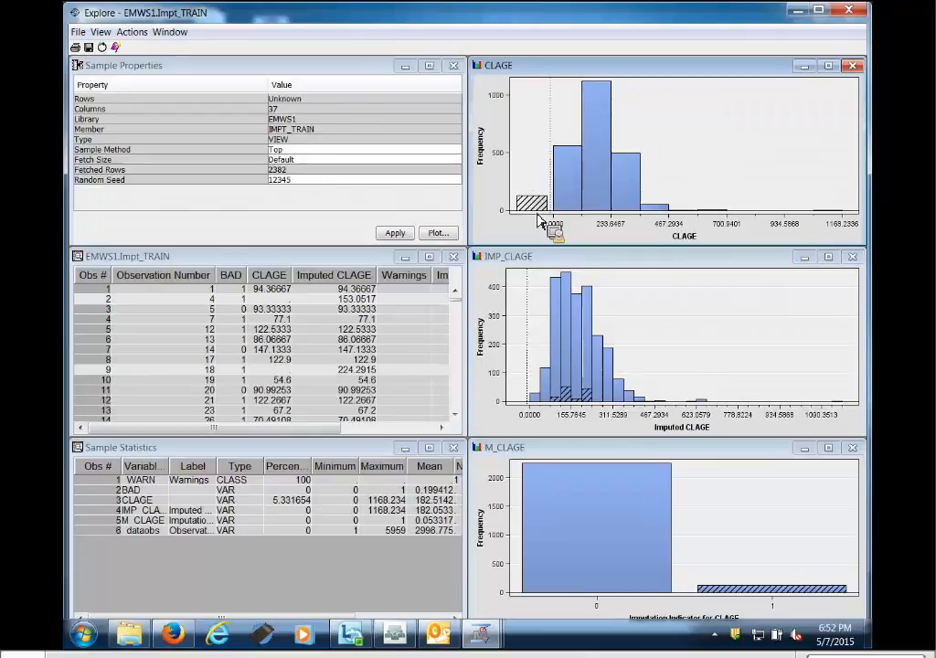
left_click(828, 257)
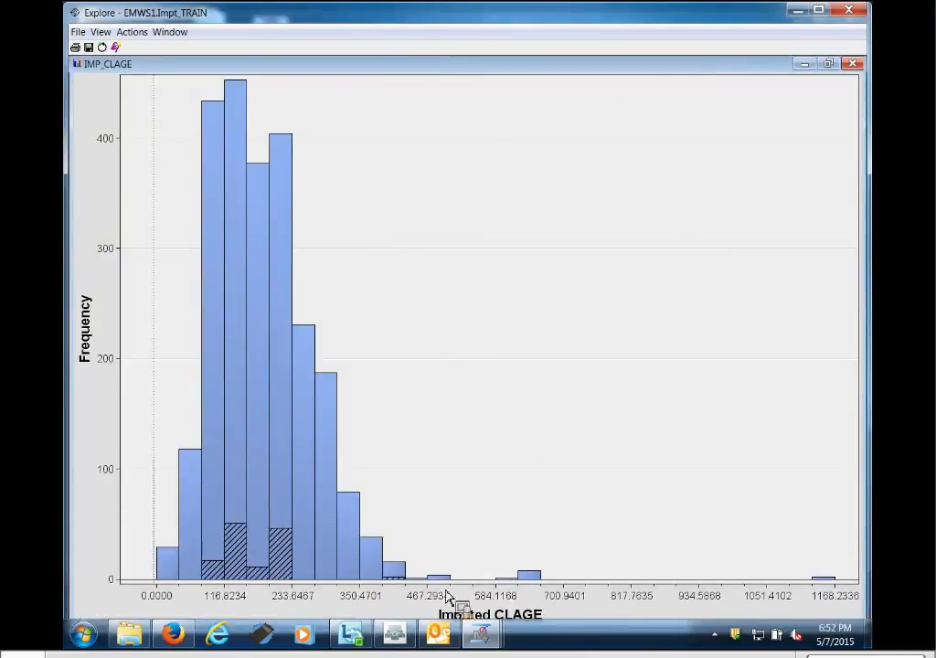
left_click(830, 65)
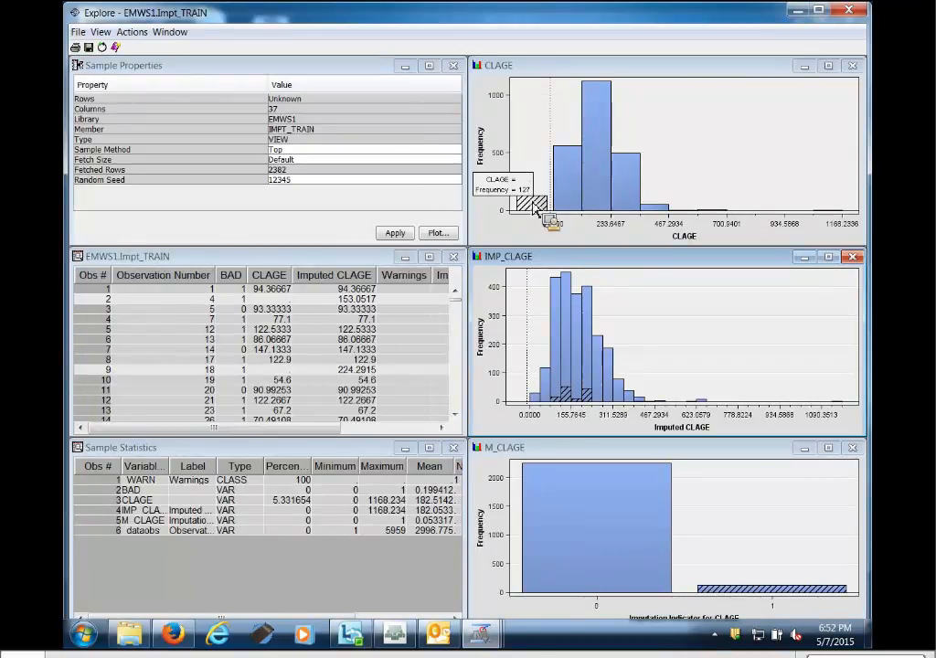
mouse_move(539, 208)
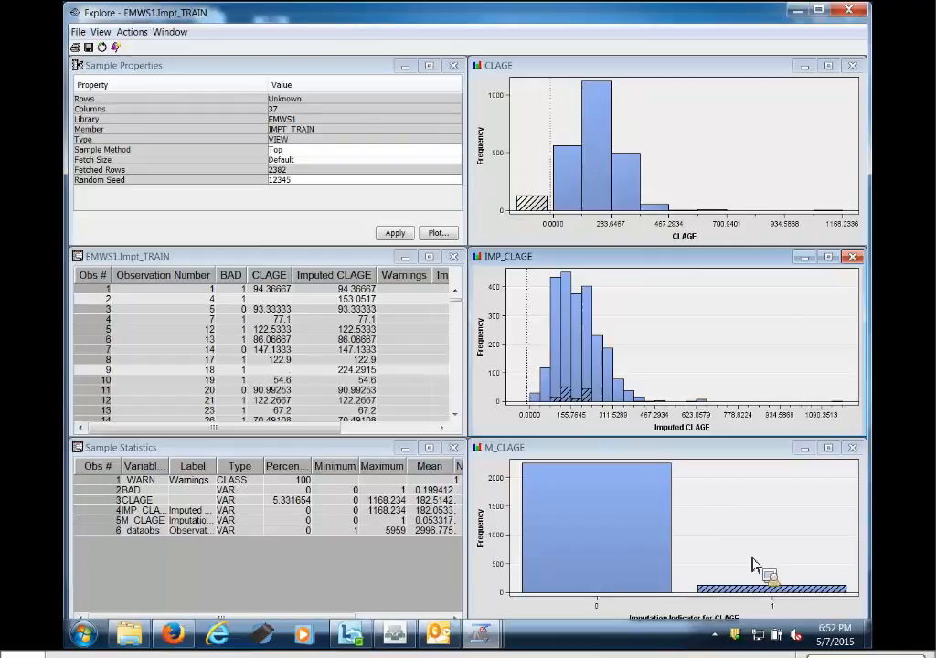
mouse_move(771, 601)
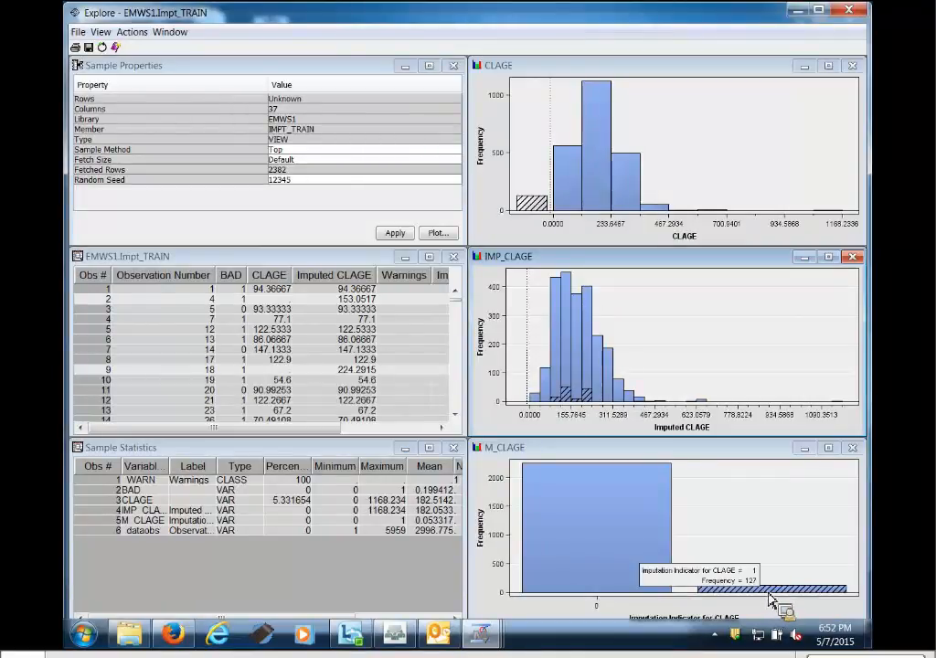
left_click(747, 533)
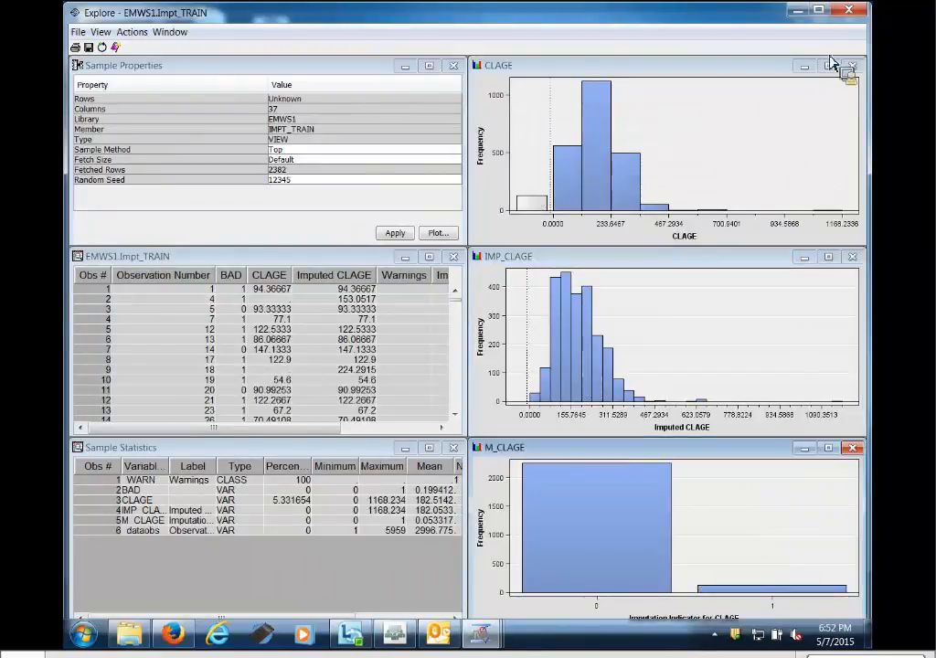
left_click(850, 10)
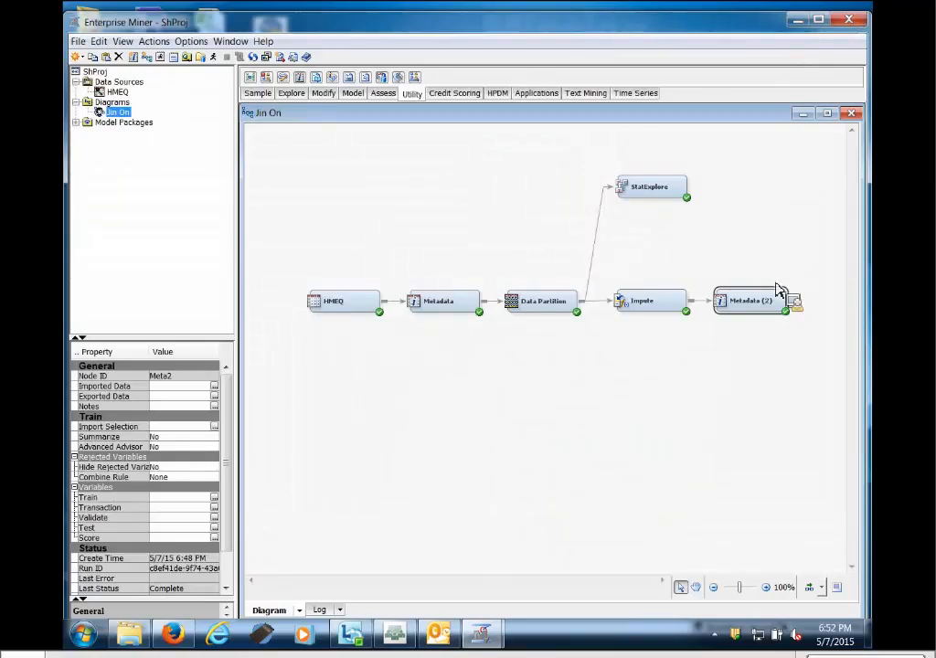
Add a Decision Tree node to the diagram's upper area and connect Metadata (2) to it.
left_click(775, 287)
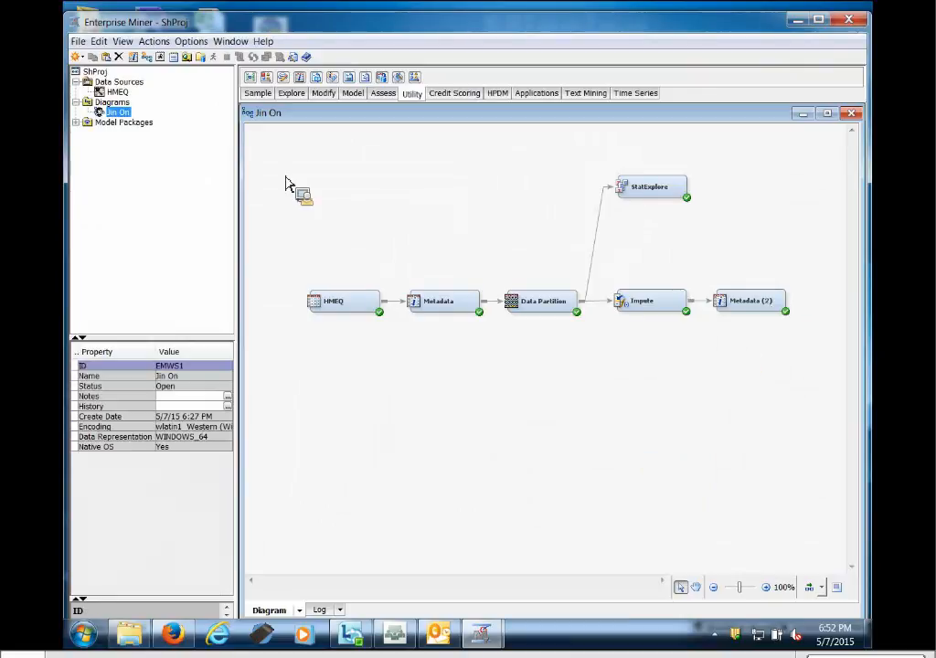
left_click(352, 93)
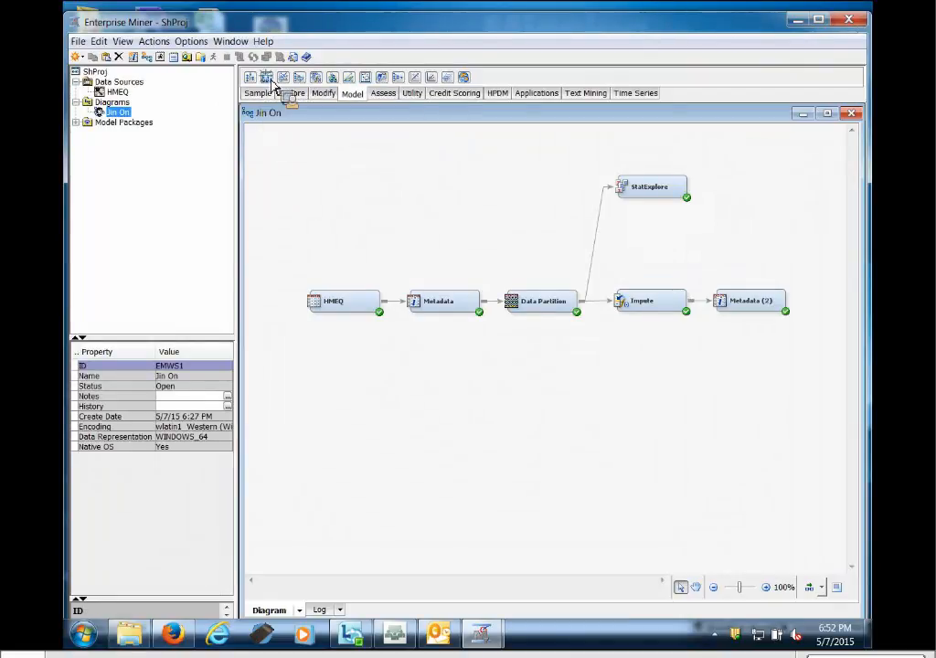
left_click_drag(272, 84, 662, 183)
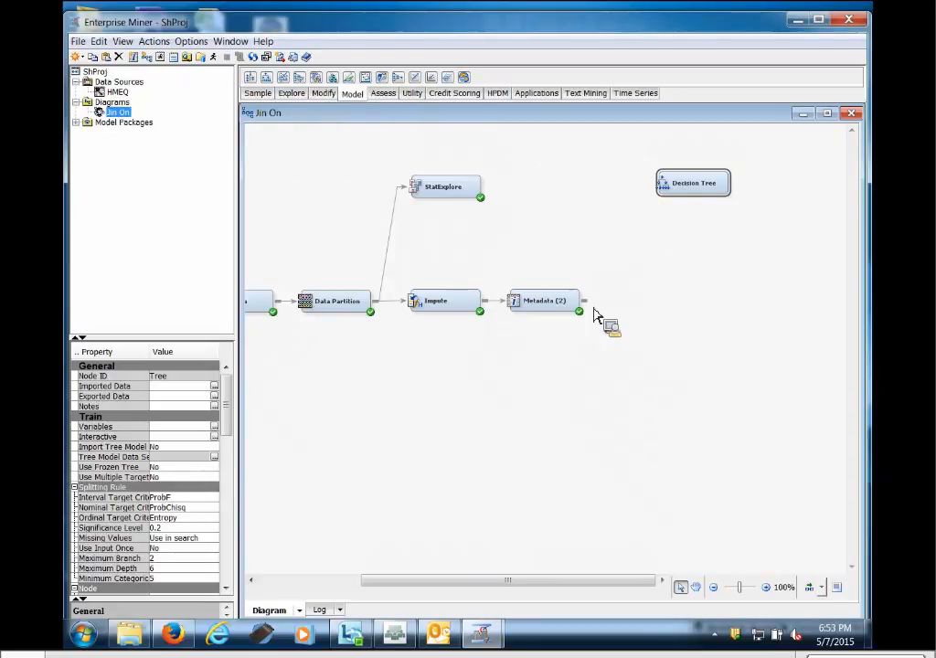
left_click_drag(590, 313, 669, 203)
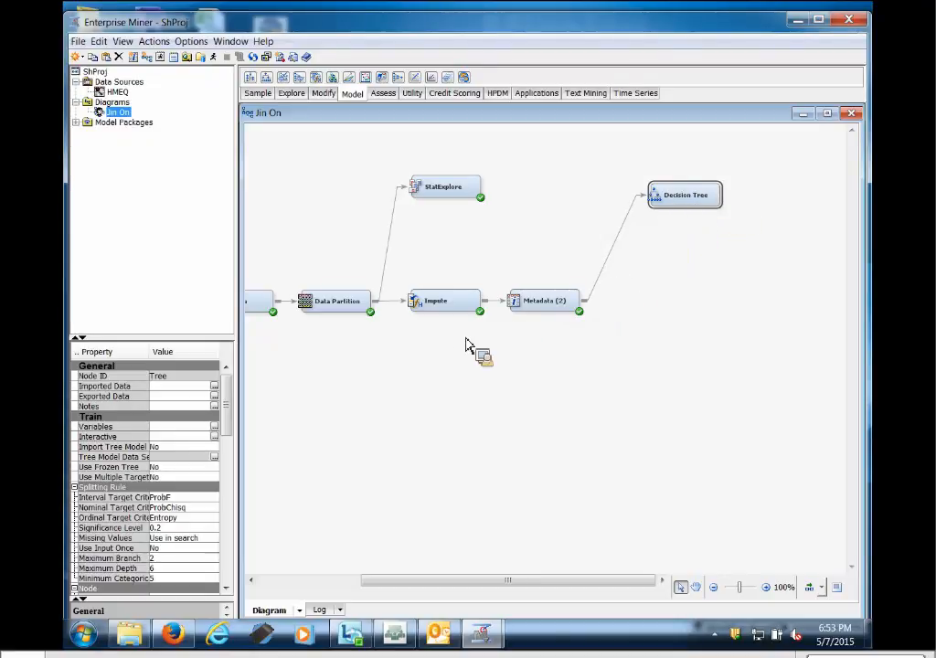
Set the Decision Tree node's subtree Assessment Measure to Lift and check the setting in its properties.
left_click_drag(231, 409, 241, 471)
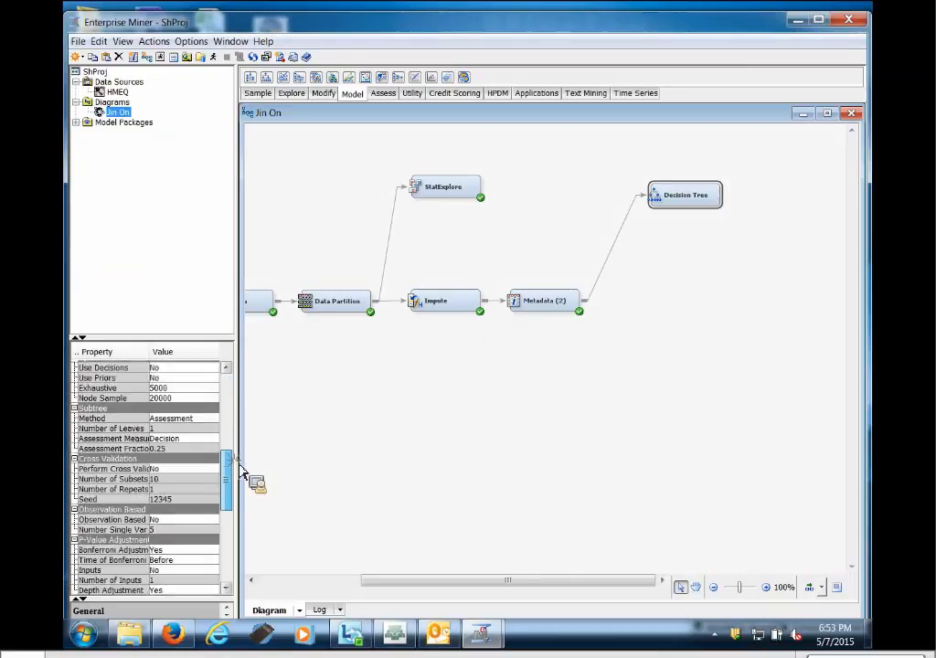
left_click(168, 445)
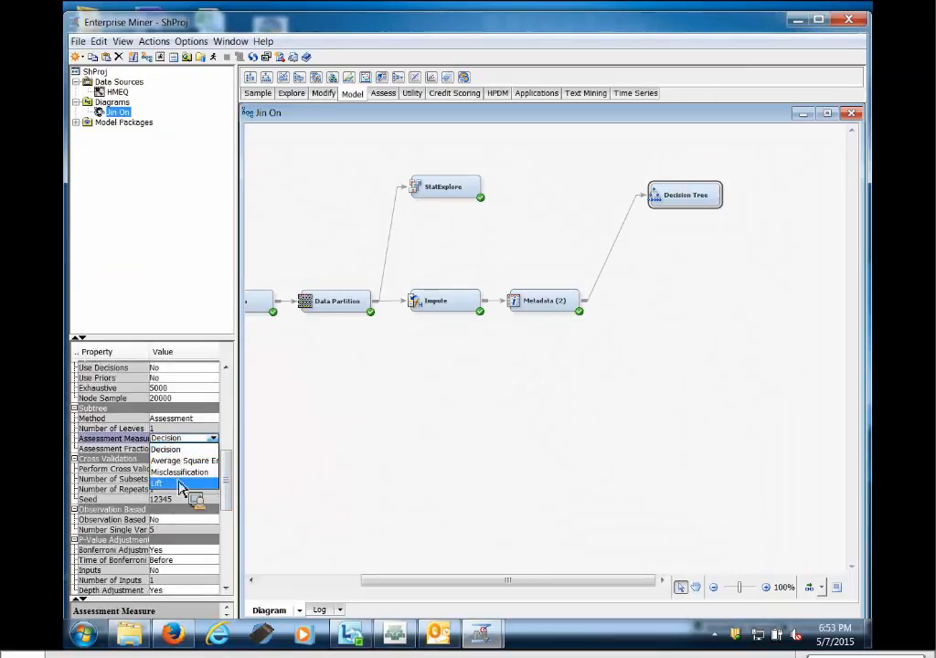
left_click(178, 485)
mouse_move(155, 446)
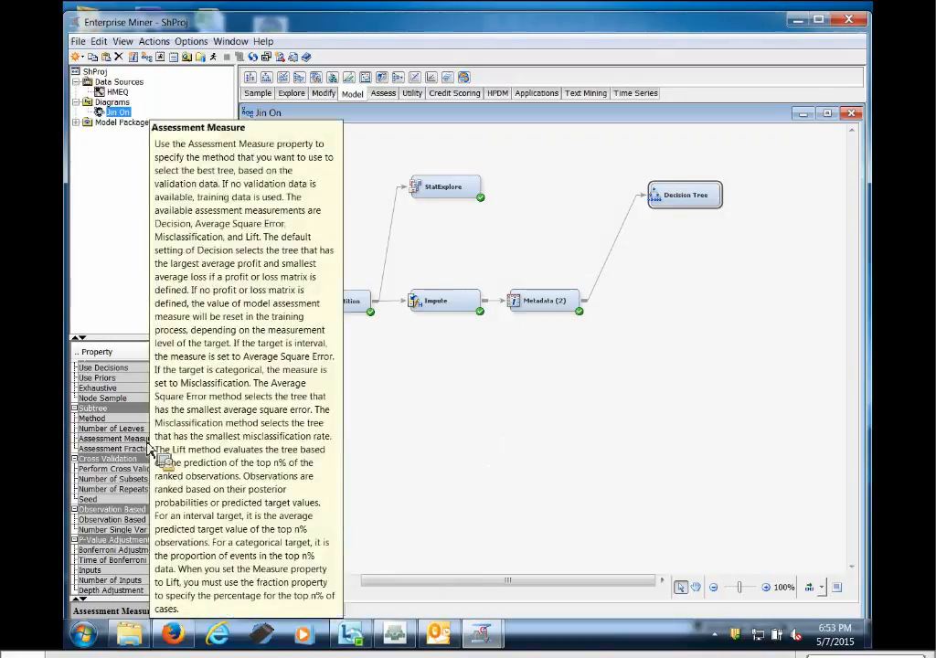
left_click(460, 448)
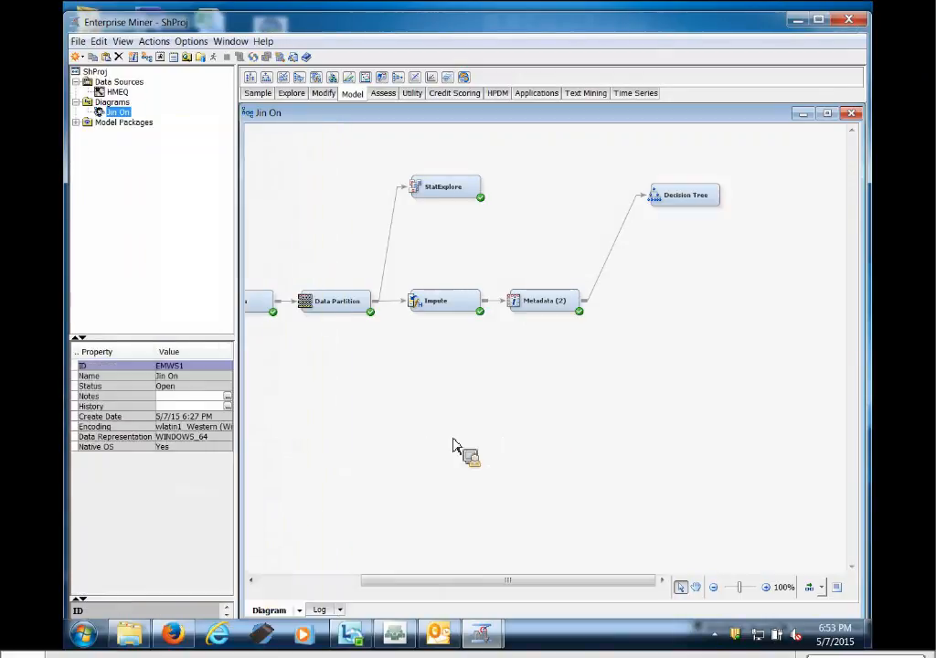
left_click(711, 203)
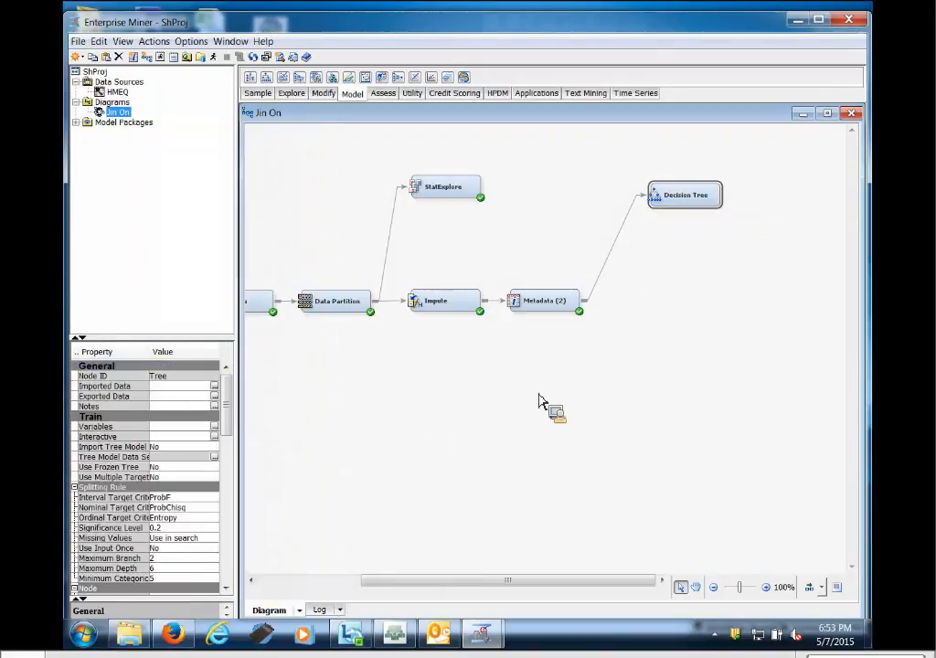
left_click_drag(228, 433, 231, 491)
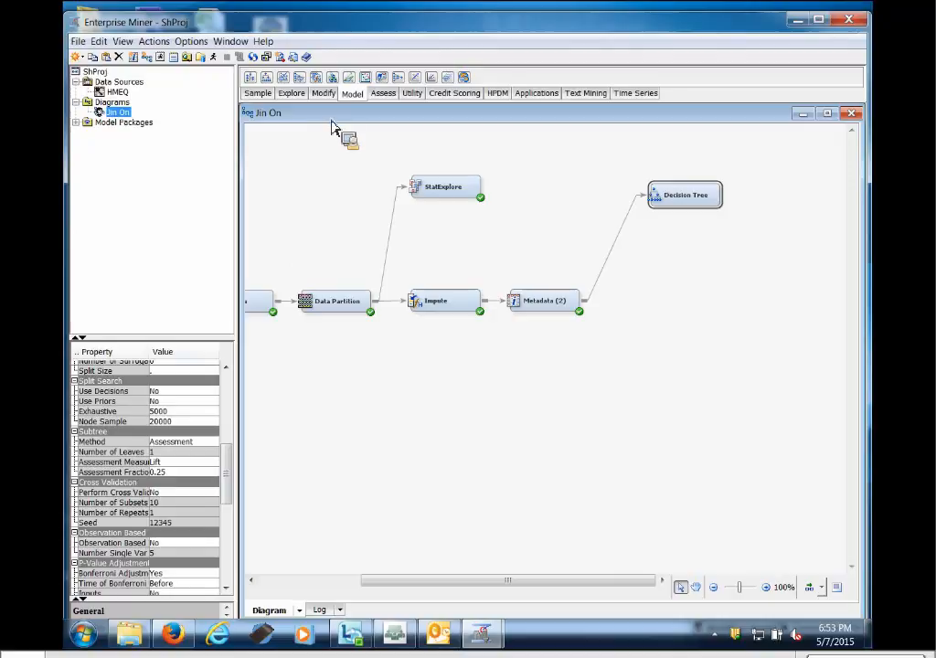
Add a Model Comparison node to the right of the Decision Tree, connect the Decision Tree to it, and shift the tree node slightly down.
left_click(390, 95)
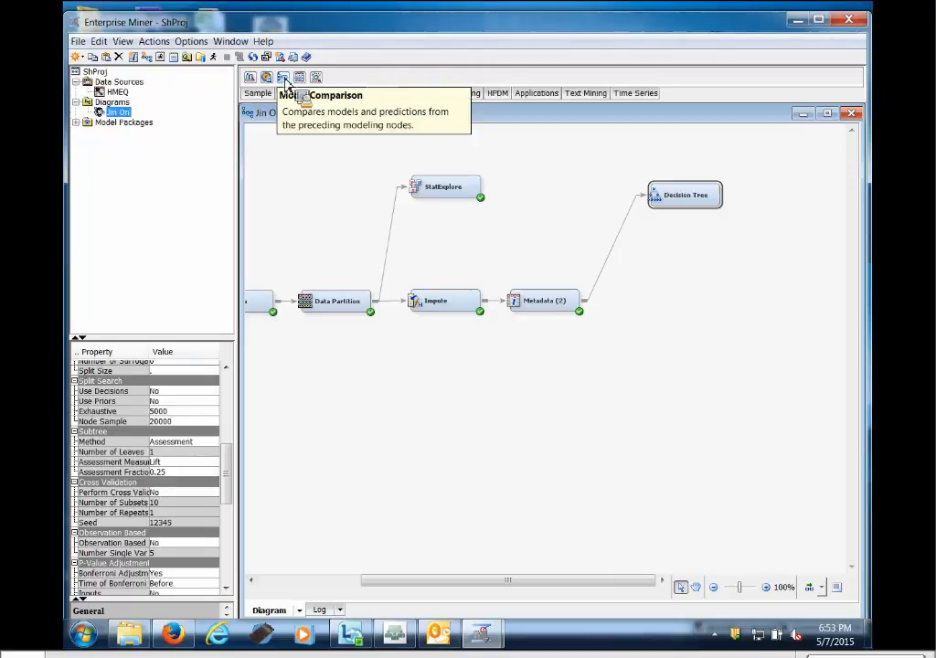
left_click_drag(286, 82, 799, 325)
left_click_drag(684, 196, 693, 223)
left_click_drag(512, 581, 539, 583)
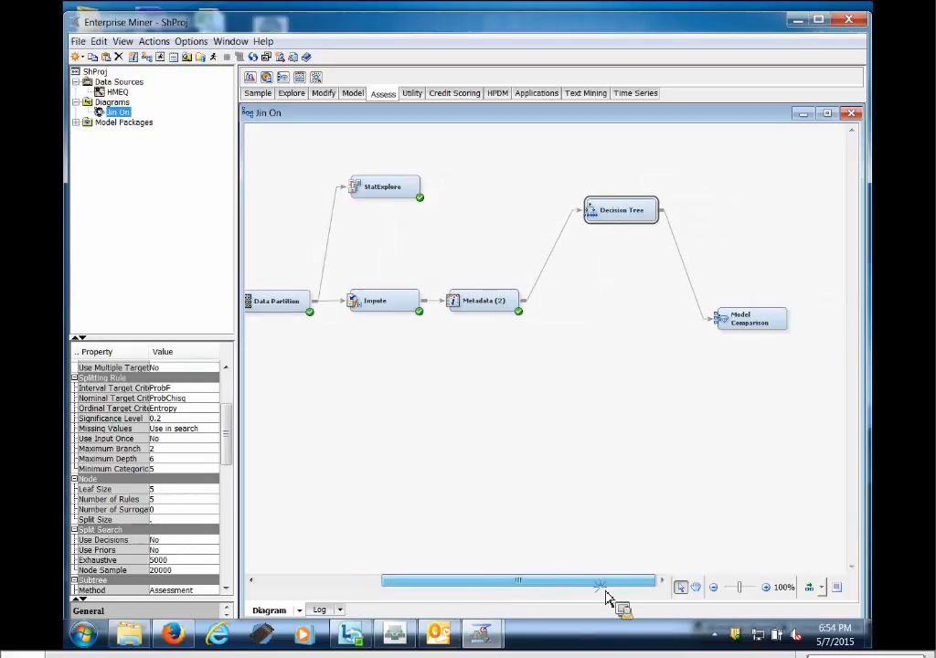
Configure the Model Comparison node with ROC as the Selection Statistic and Test as the Selection Table, keeping Selection Data at Default.
left_click(762, 326)
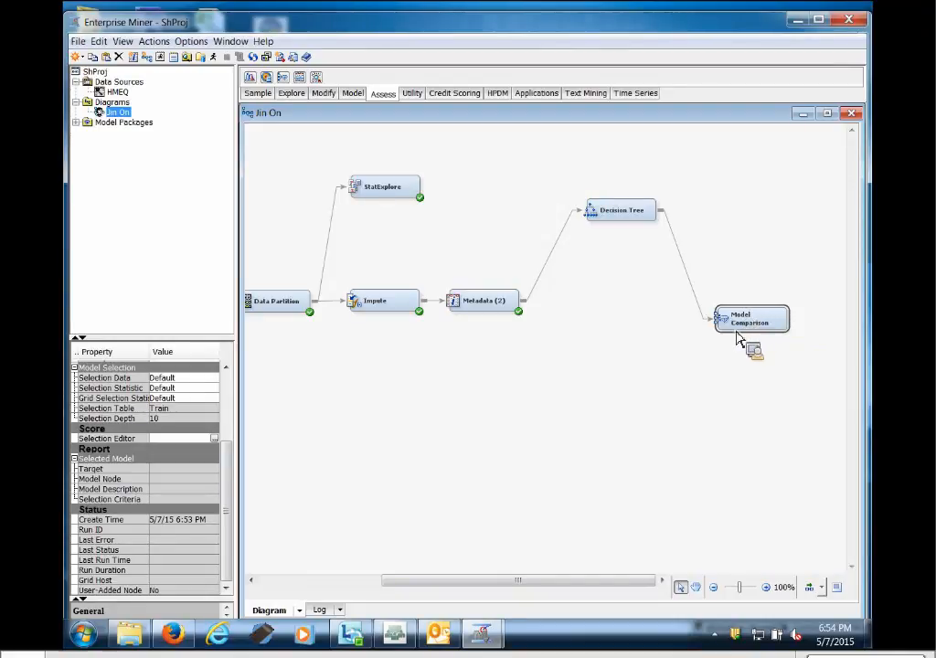
left_click_drag(227, 486, 243, 430)
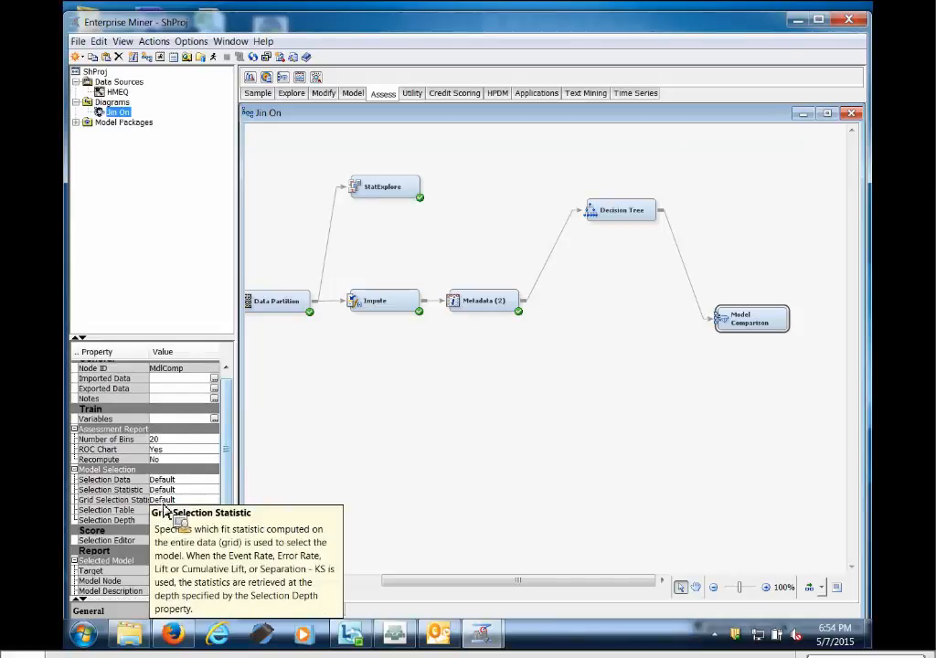
left_click(132, 483)
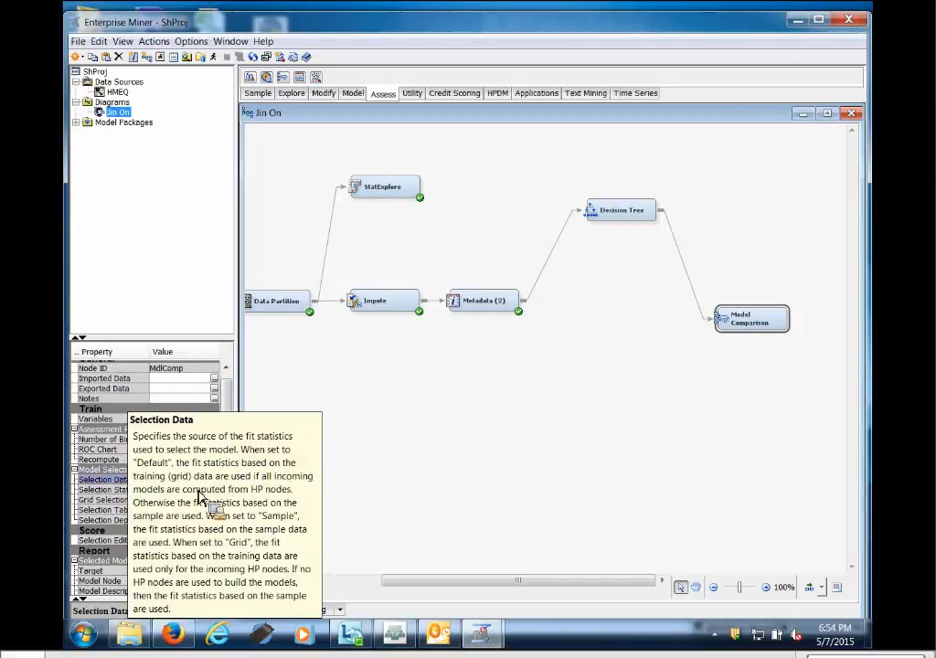
left_click(214, 484)
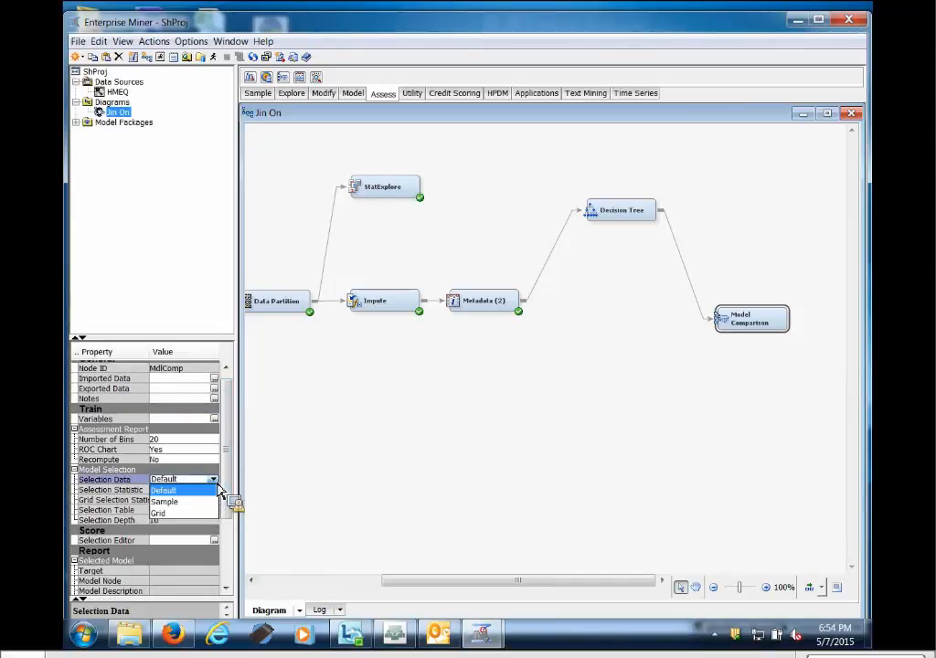
left_click(217, 491)
left_click(156, 491)
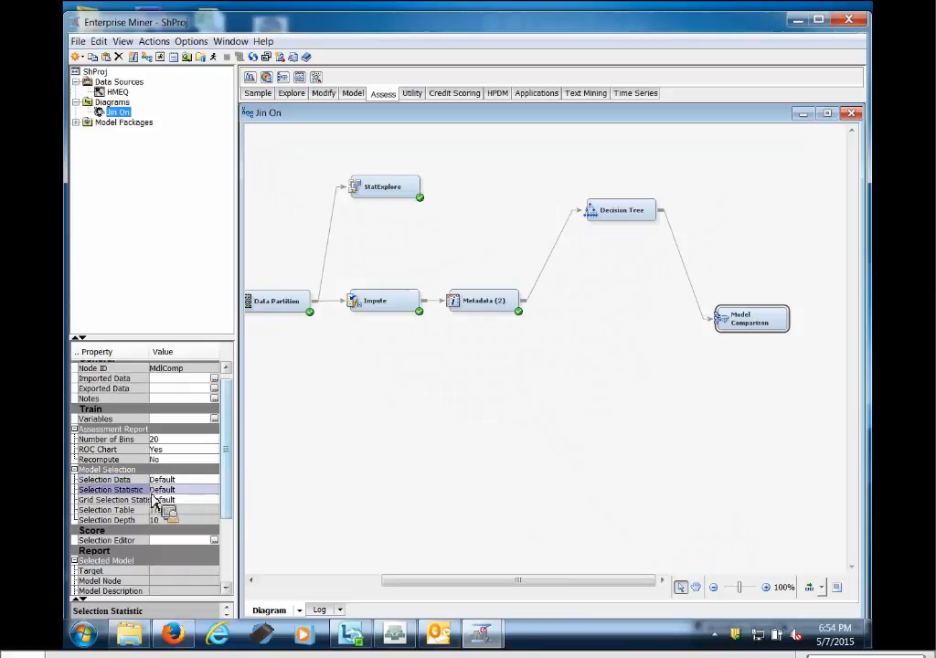
left_click(218, 492)
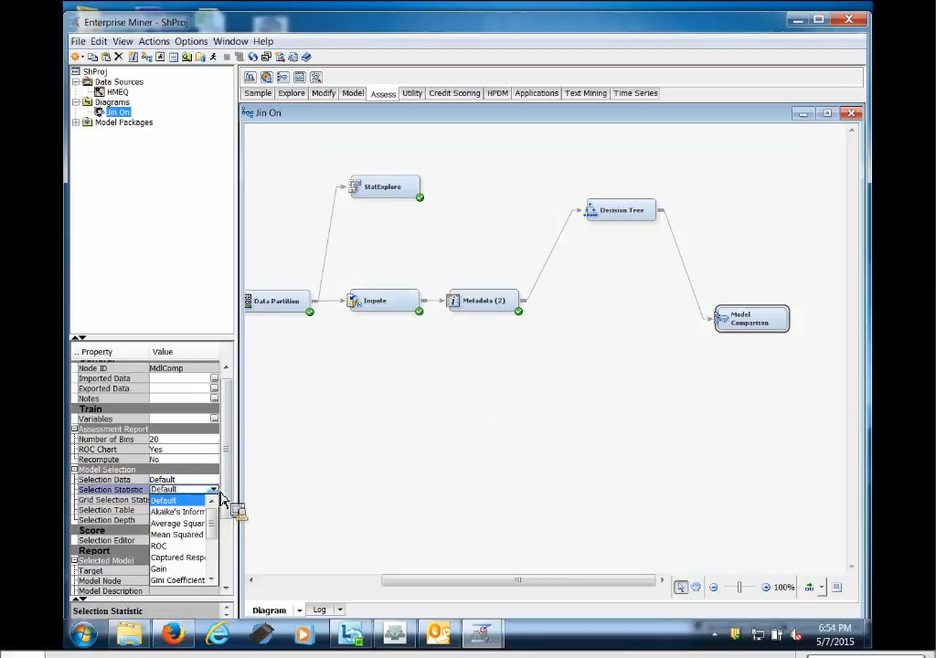
left_click(189, 548)
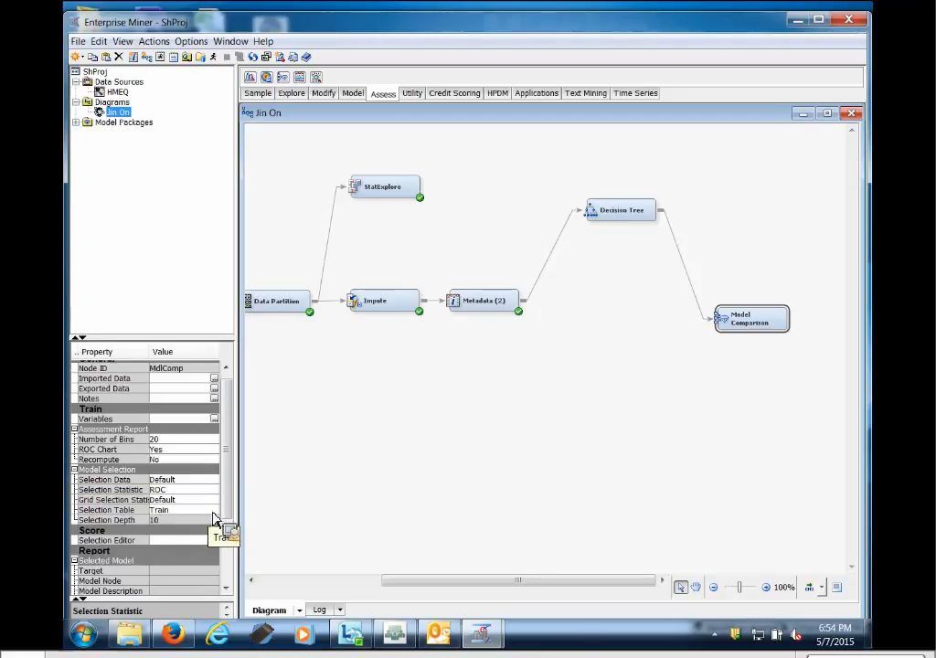
left_click(215, 511)
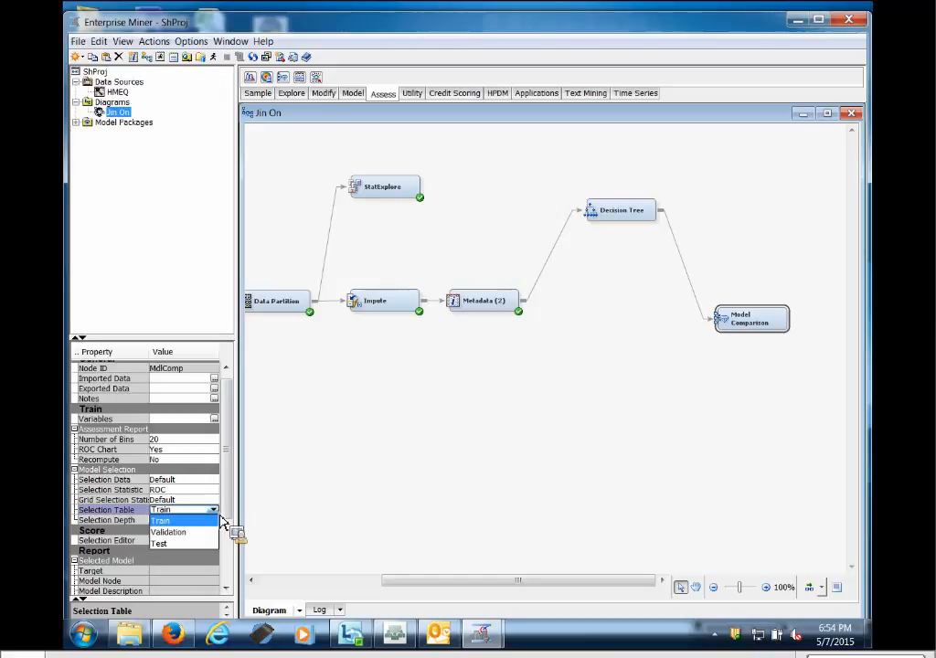
left_click(213, 545)
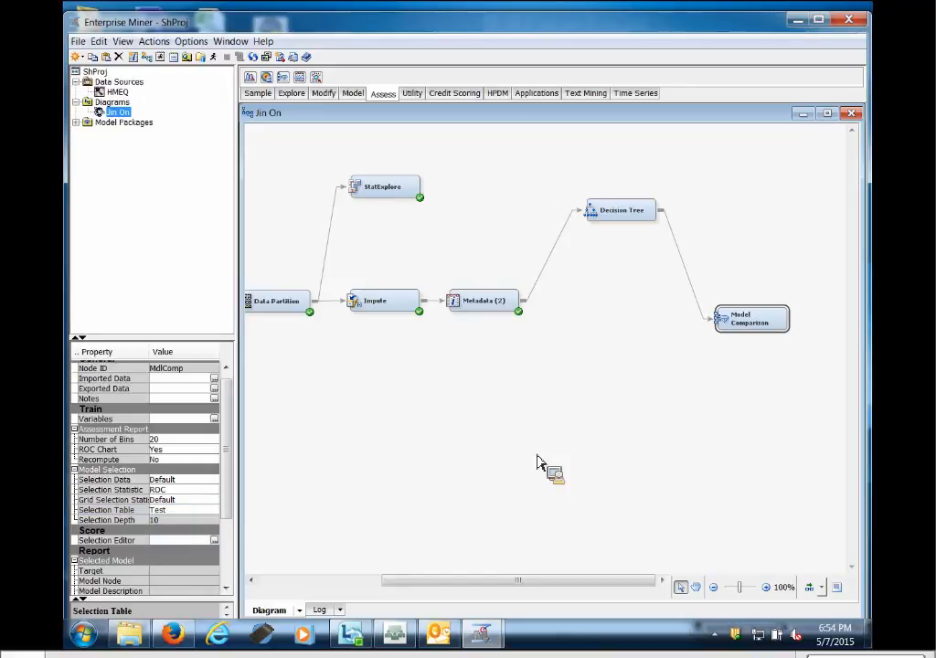
Run the flow through the Model Comparison node and dismiss the run status message.
right_click(772, 329)
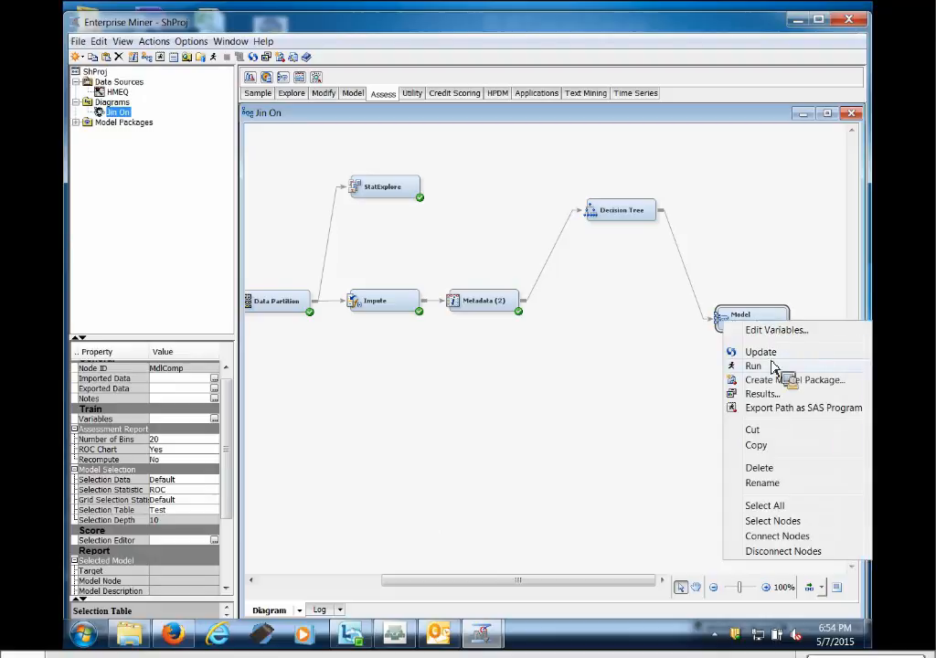
left_click(757, 365)
left_click(520, 396)
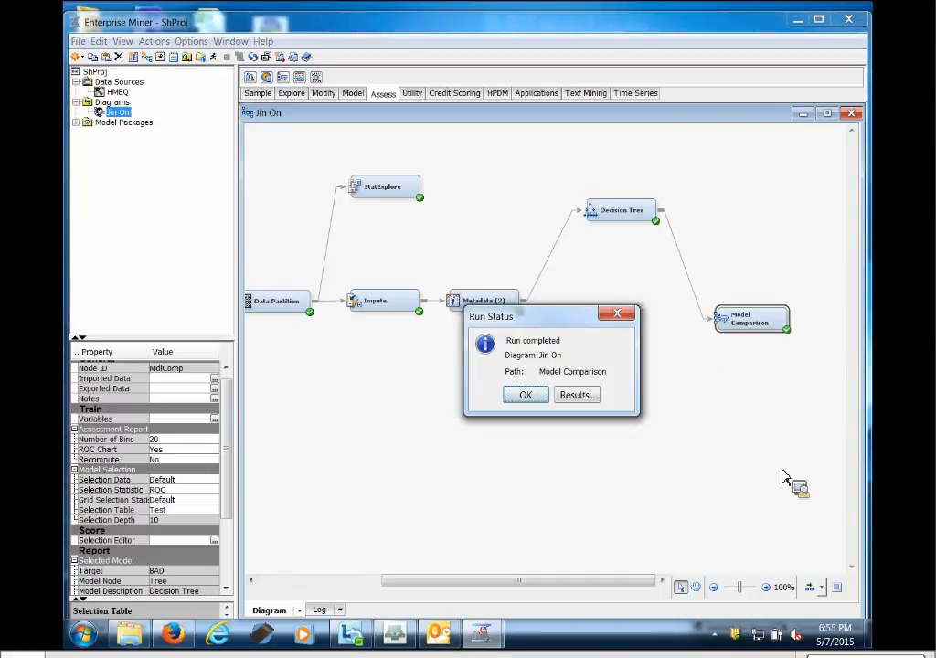
left_click(527, 395)
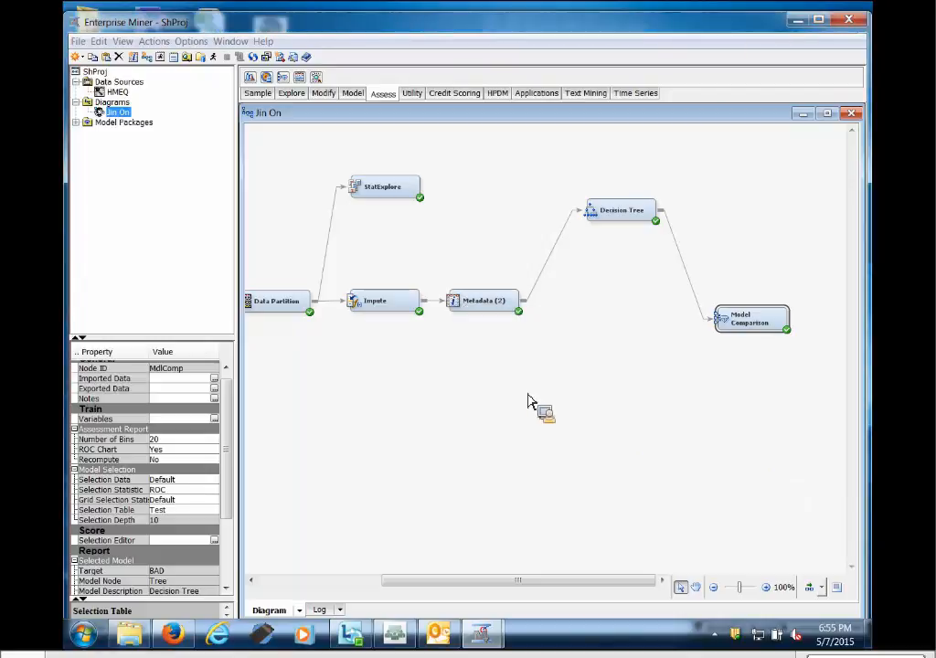
Open the Decision Tree node's results and enlarge the tree diagram to examine its splits.
left_click(622, 220)
right_click(622, 219)
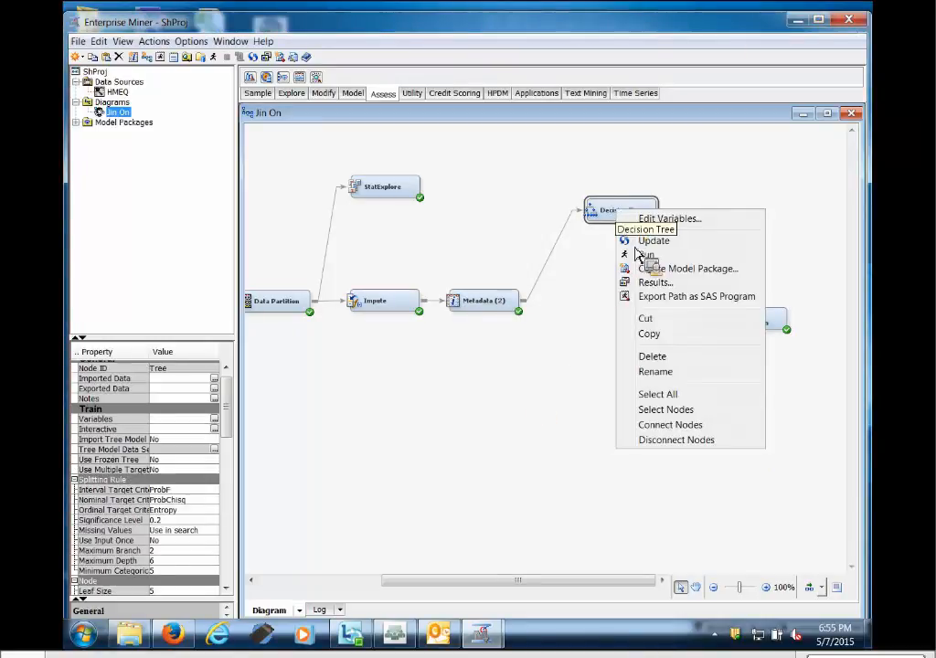
left_click(655, 284)
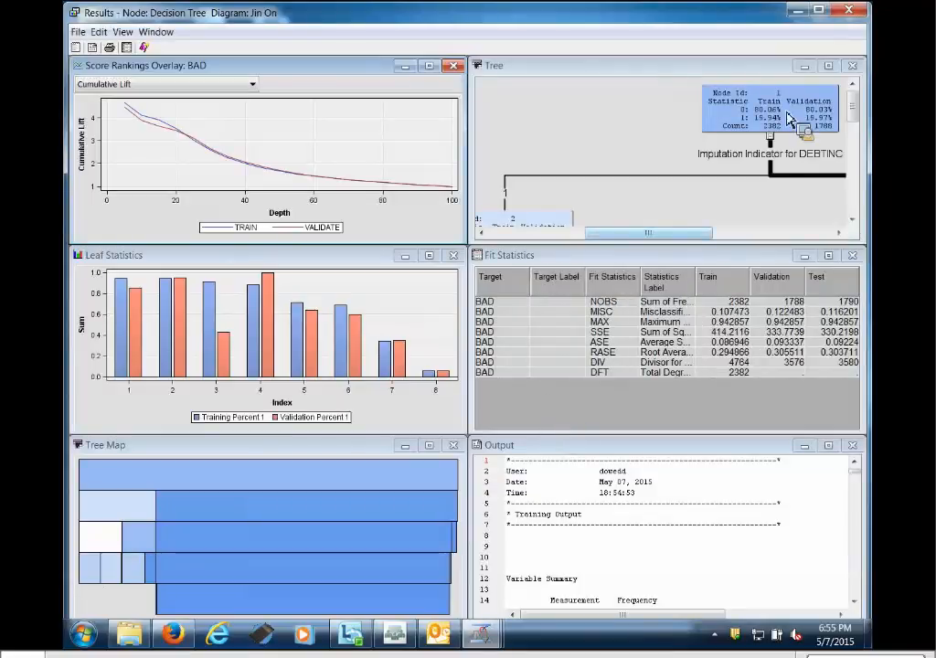
left_click(828, 66)
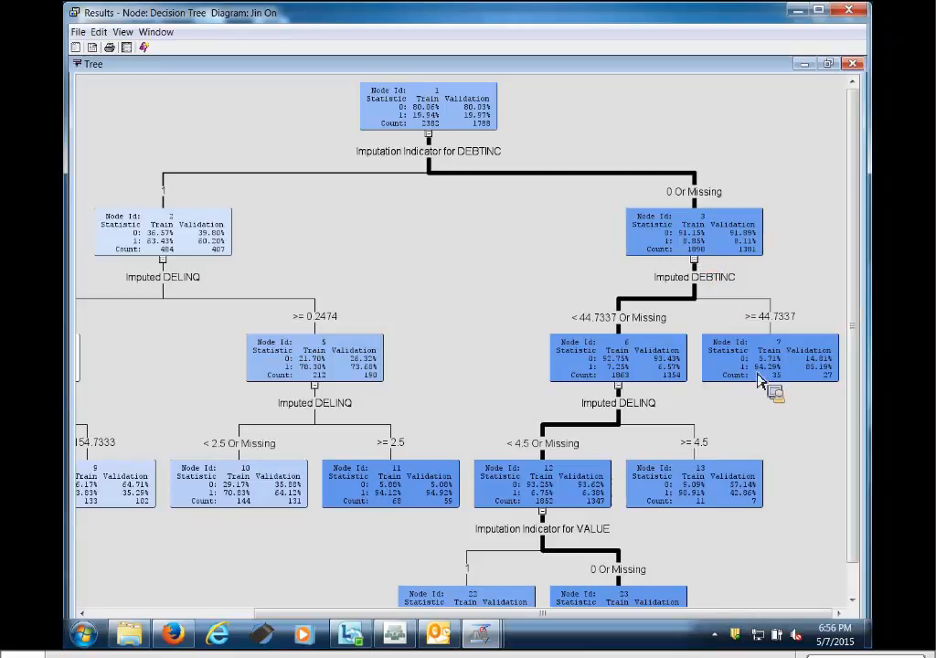
Shrink the tree diagram to view the whole tree at once, ending by closing the Decision Tree results.
right_click(482, 304)
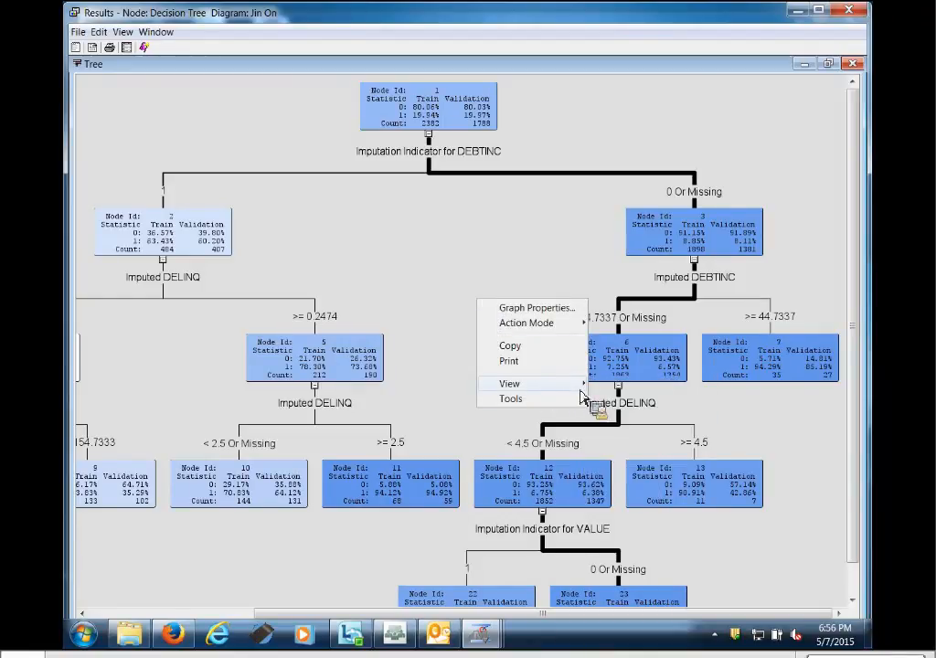
mouse_move(581, 384)
left_click(625, 469)
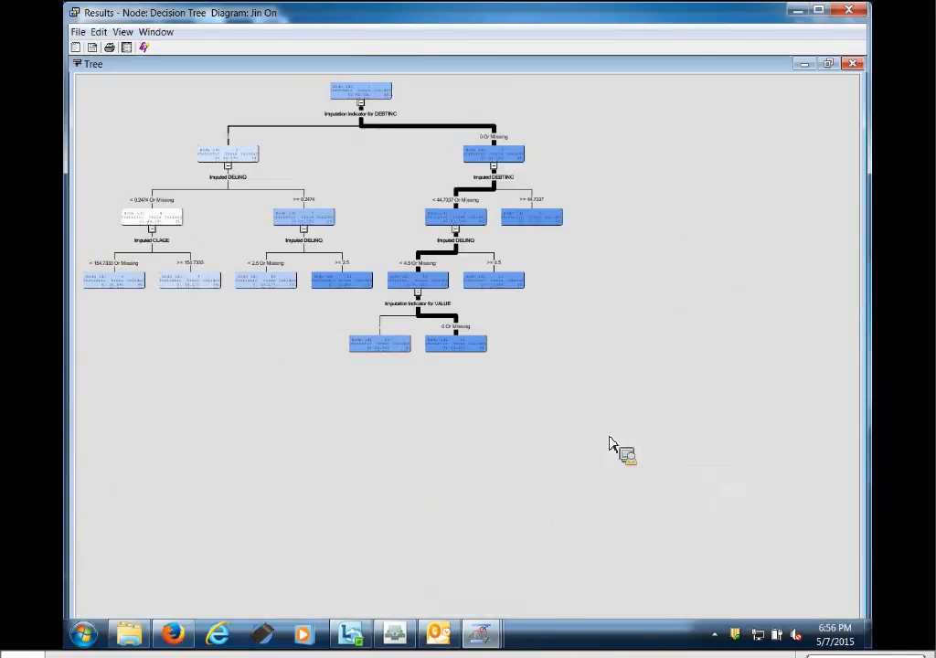
left_click(79, 33)
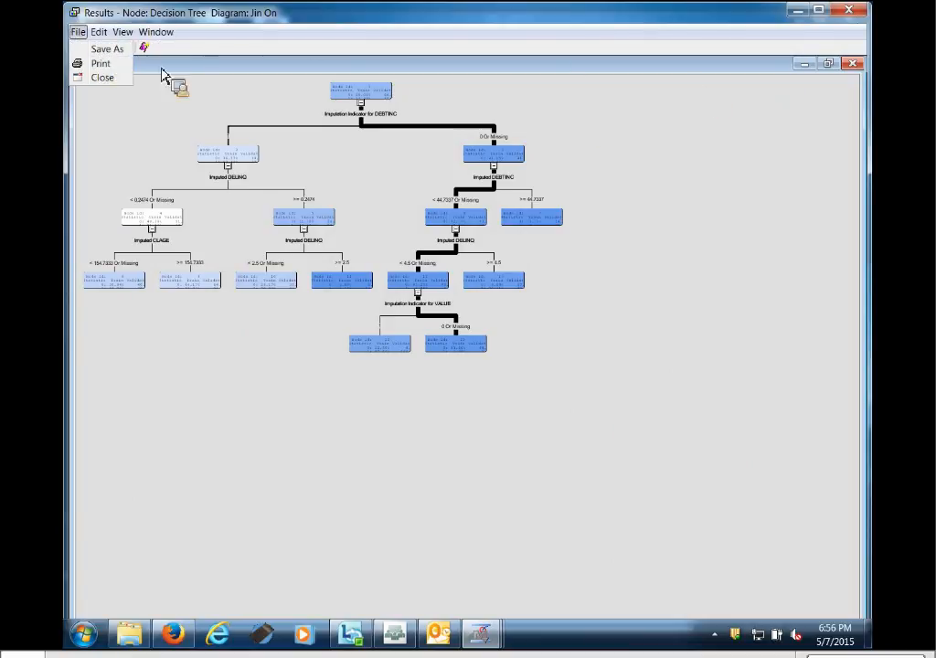
left_click(655, 178)
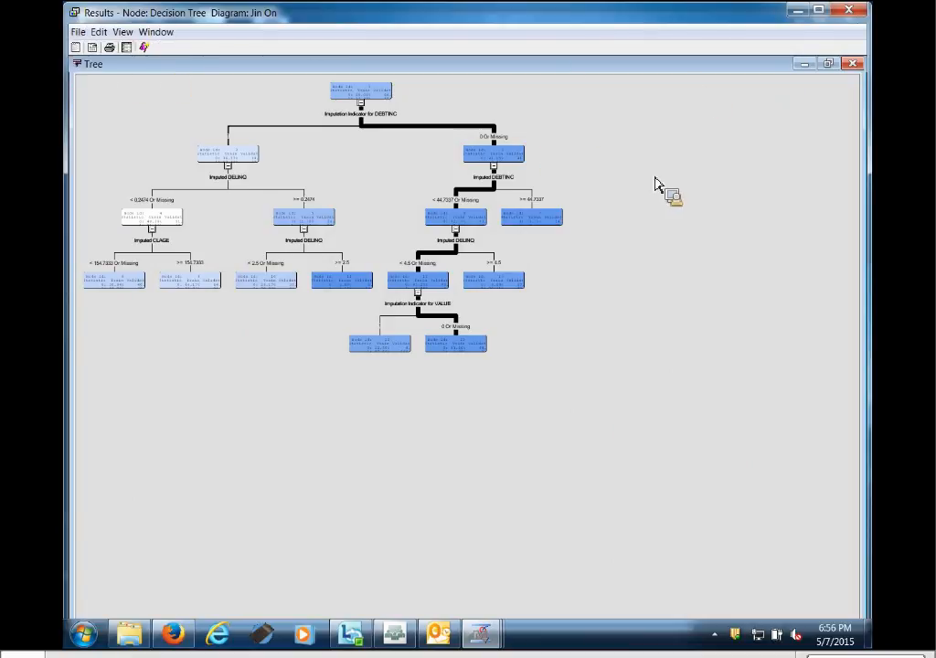
left_click(828, 64)
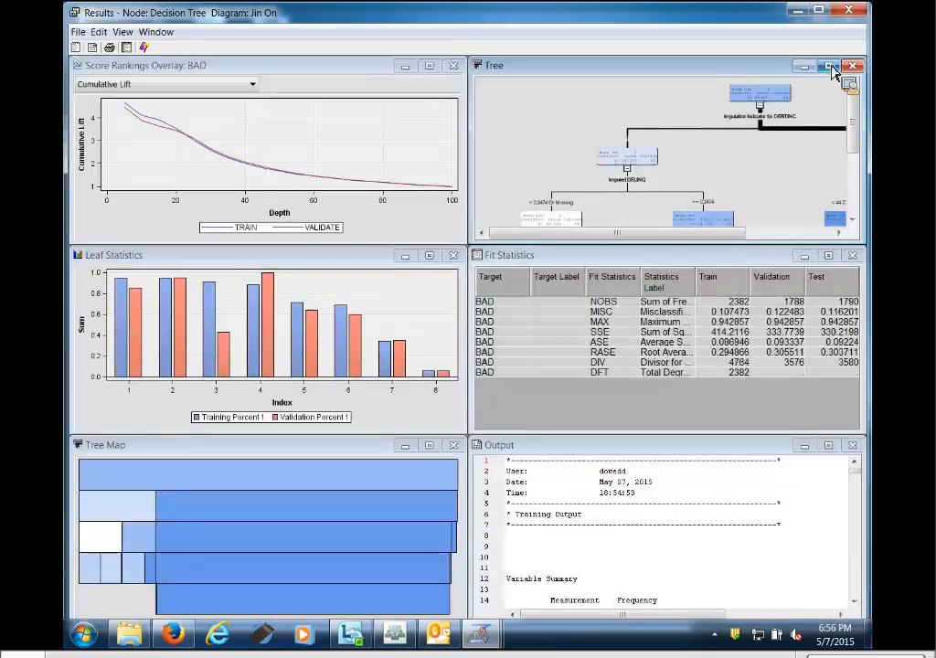
left_click(850, 10)
Open the Model Comparison results and examine the enlarged ROC chart for the TEST data alone, ending by restoring the chart's size.
left_click(759, 203)
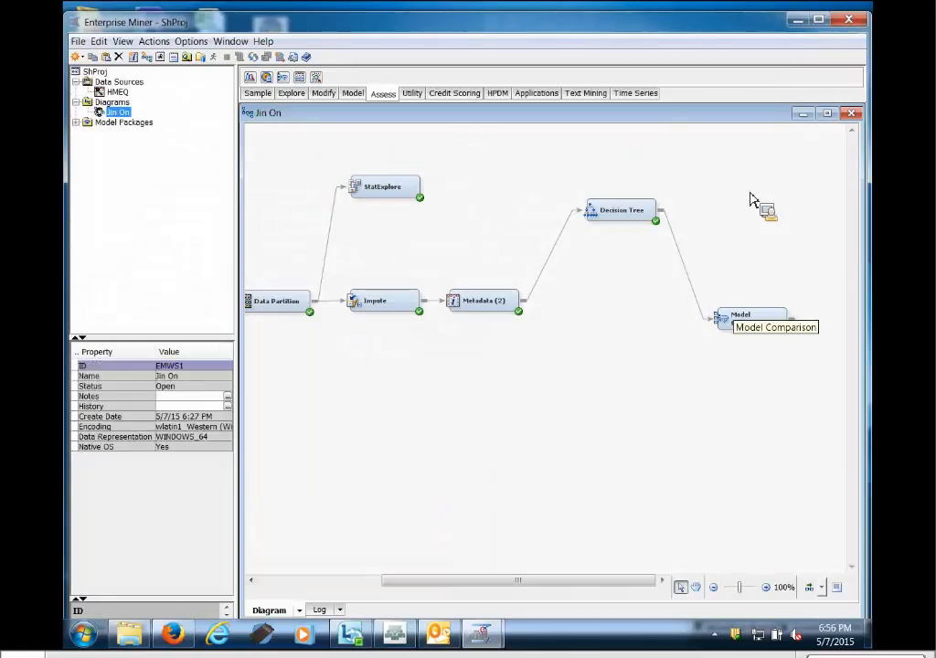
left_click(757, 325)
right_click(757, 328)
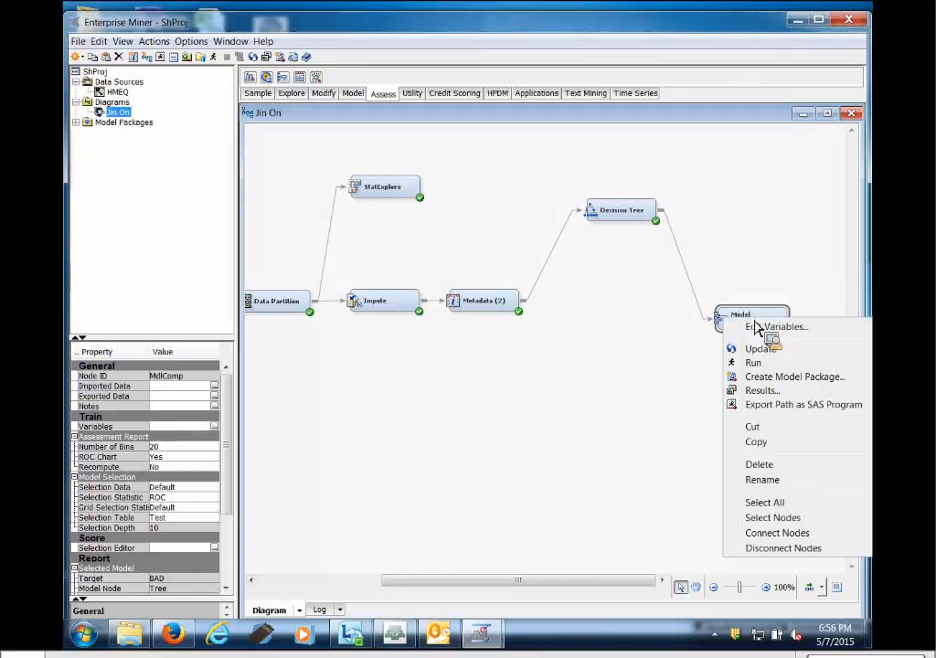
left_click(763, 390)
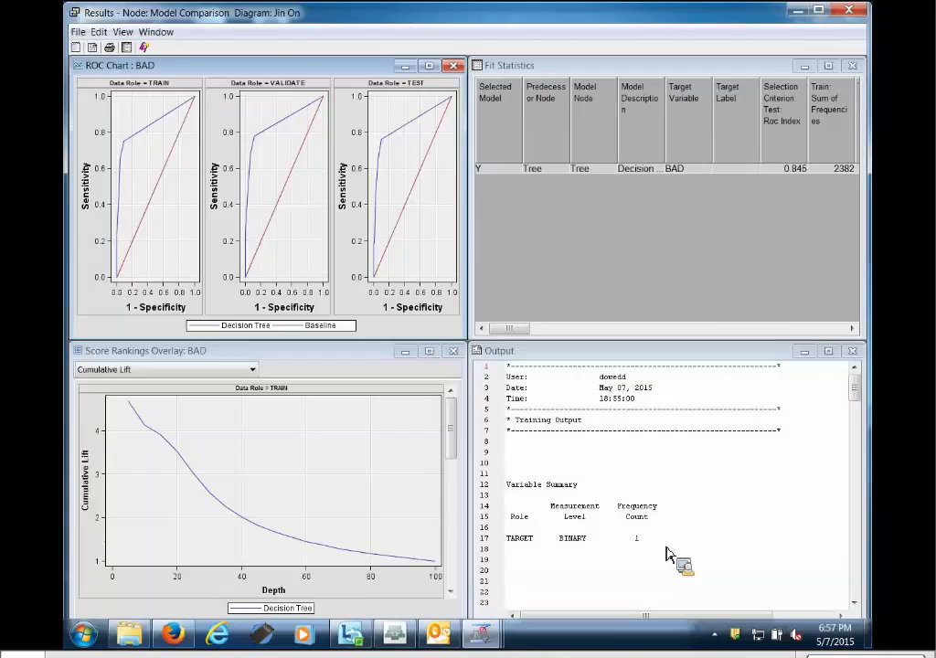
left_click(429, 65)
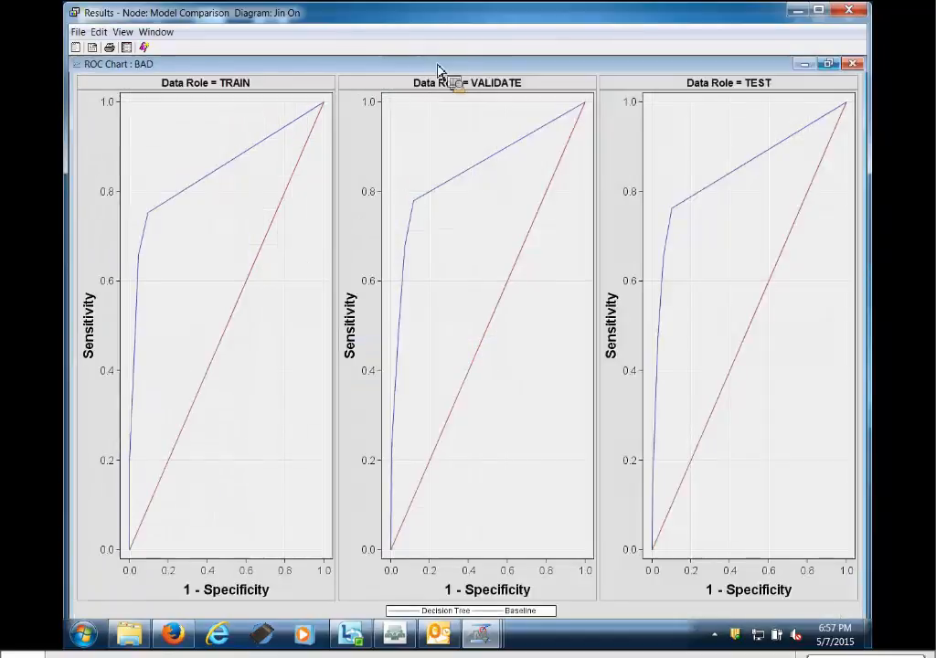
right_click(698, 263)
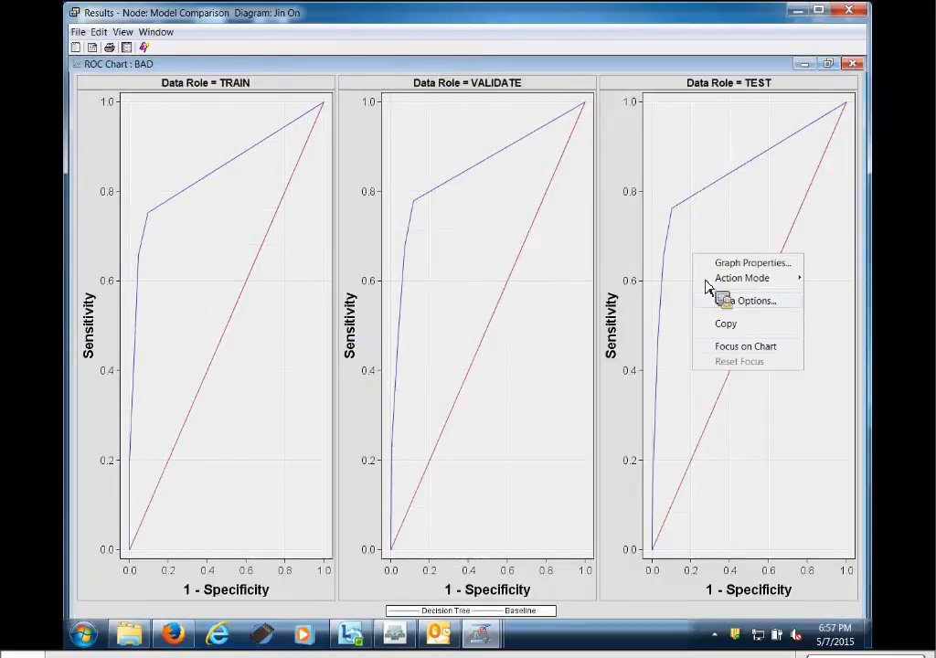
left_click(741, 351)
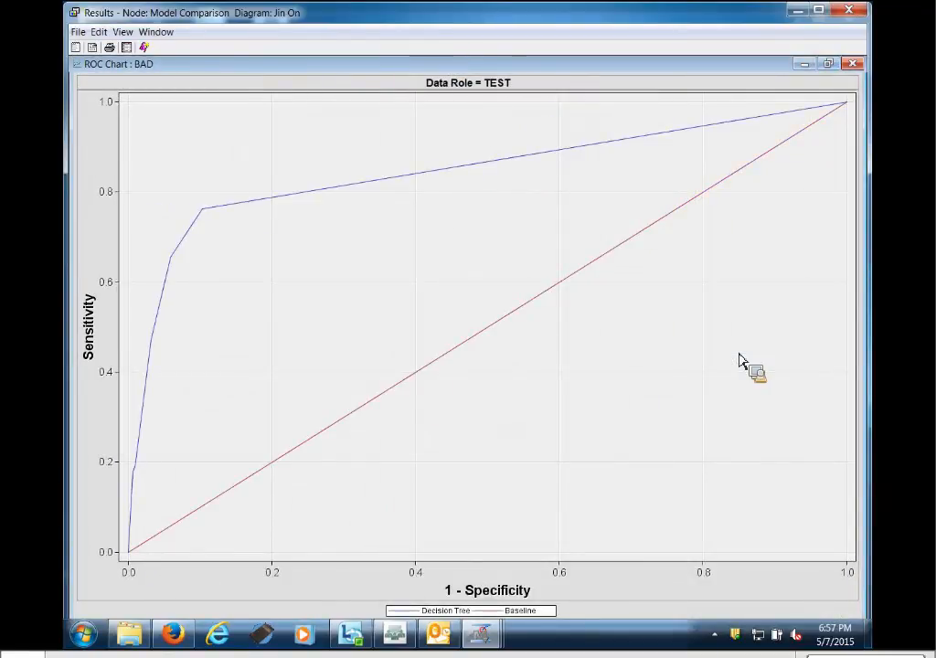
left_click(829, 64)
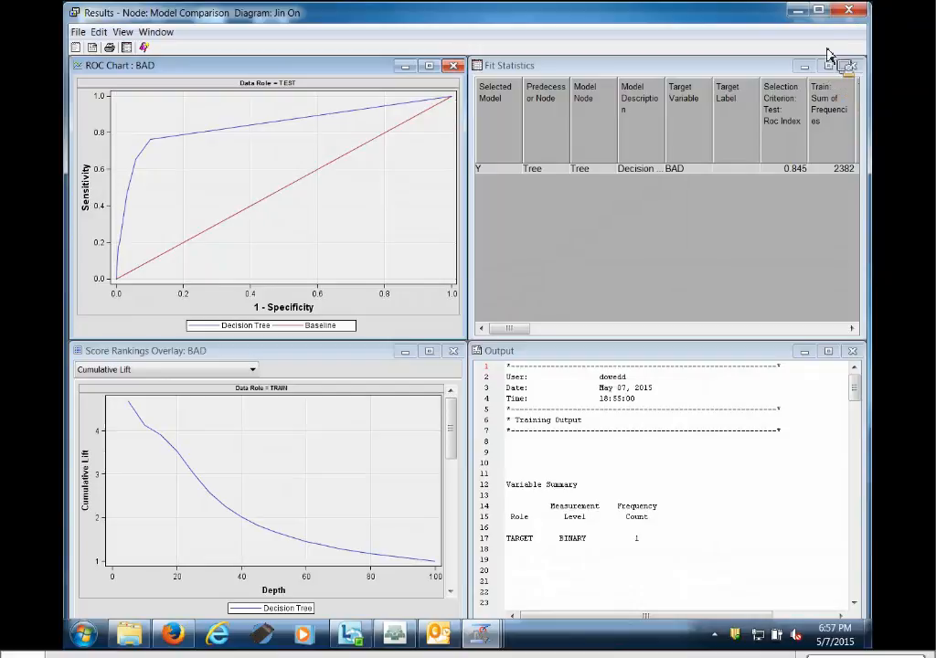
Examine the Fit Statistics table of the Model Comparison results, ending by closing the results.
mouse_move(509, 329)
left_mouse_down()
mouse_move(585, 339)
mouse_move(648, 329)
mouse_move(633, 348)
mouse_move(537, 360)
mouse_move(514, 349)
left_mouse_up()
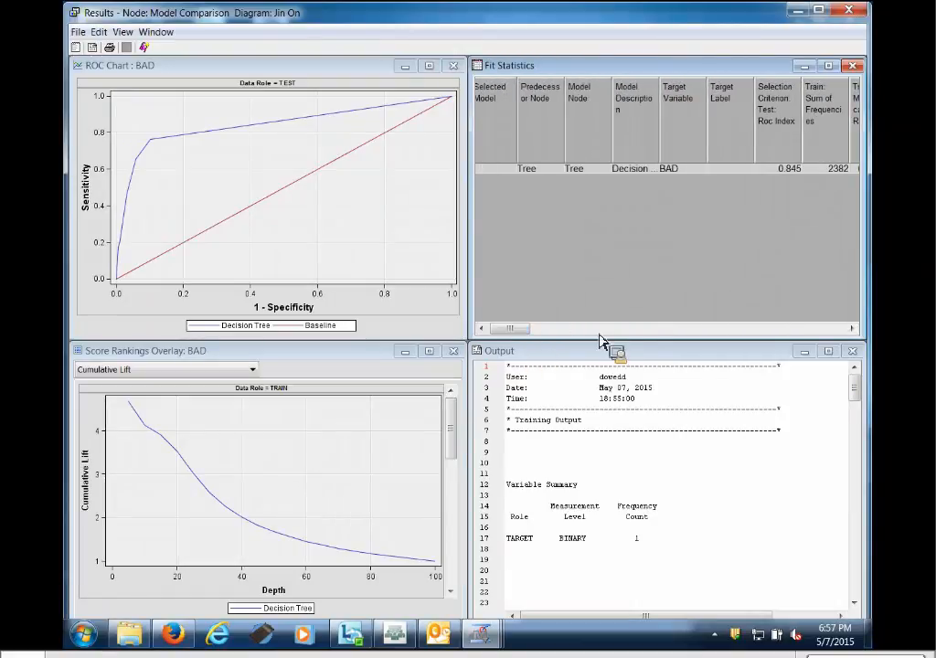
left_click(857, 13)
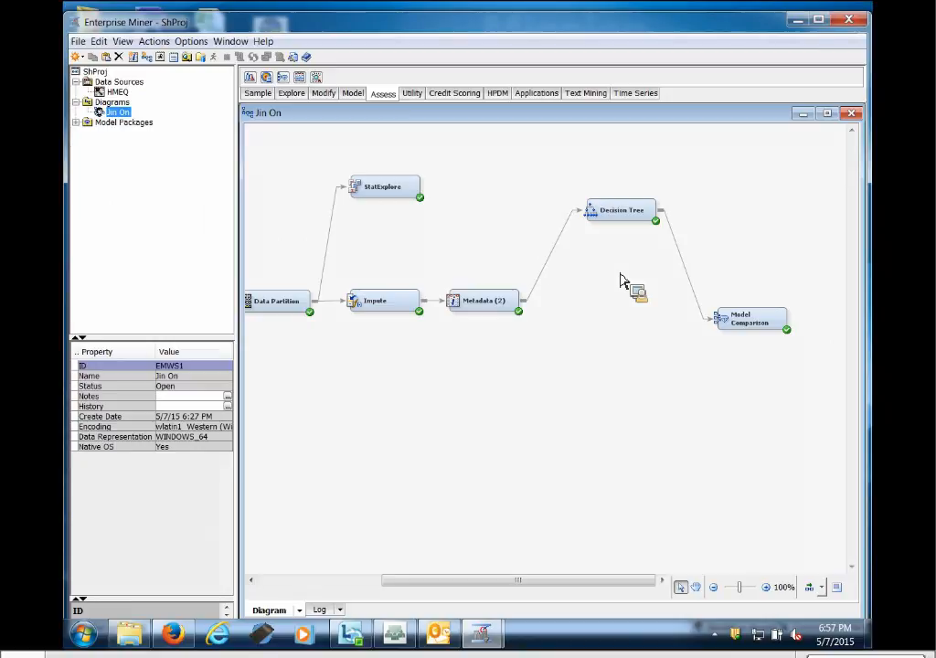
Add a Regression node below the Decision Tree and connect Metadata (2) to it.
left_click(356, 99)
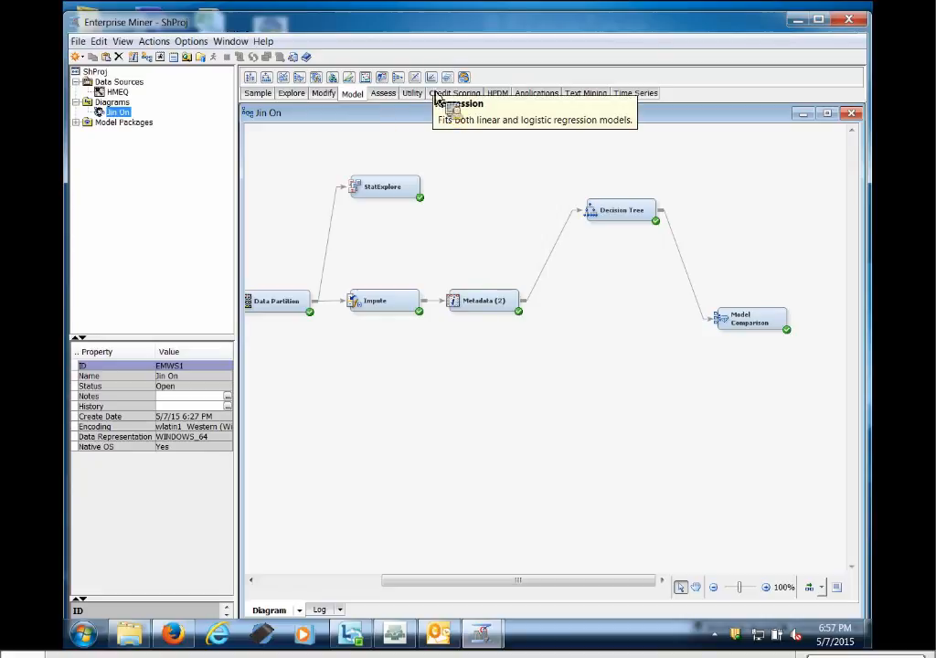
left_click_drag(437, 84, 584, 314)
left_click_drag(527, 314, 593, 322)
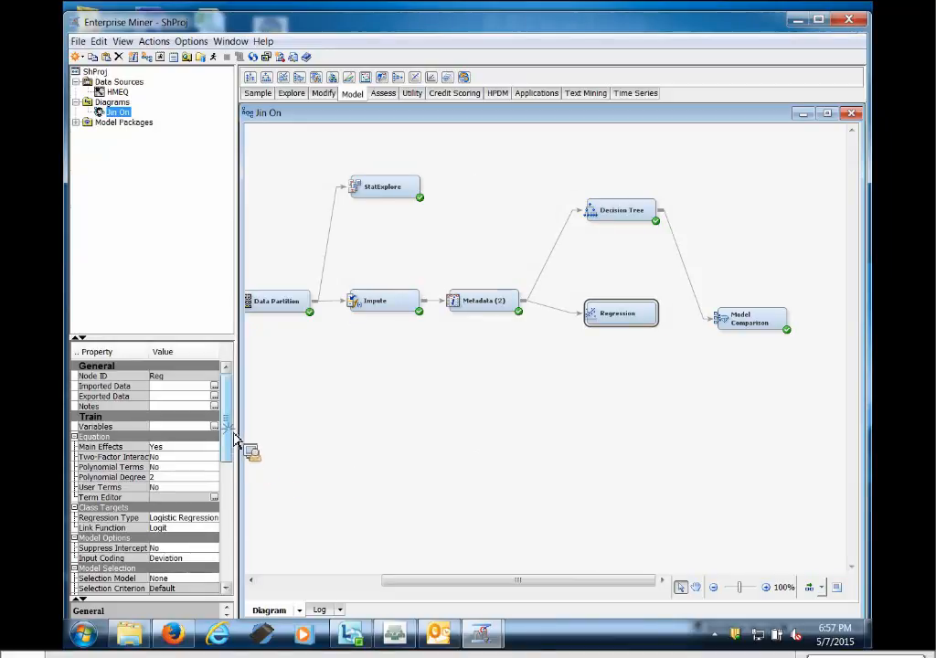
Set the Regression node's selection model to Stepwise, keeping the optimization technique at Default.
scroll(235, 442, "down", 4)
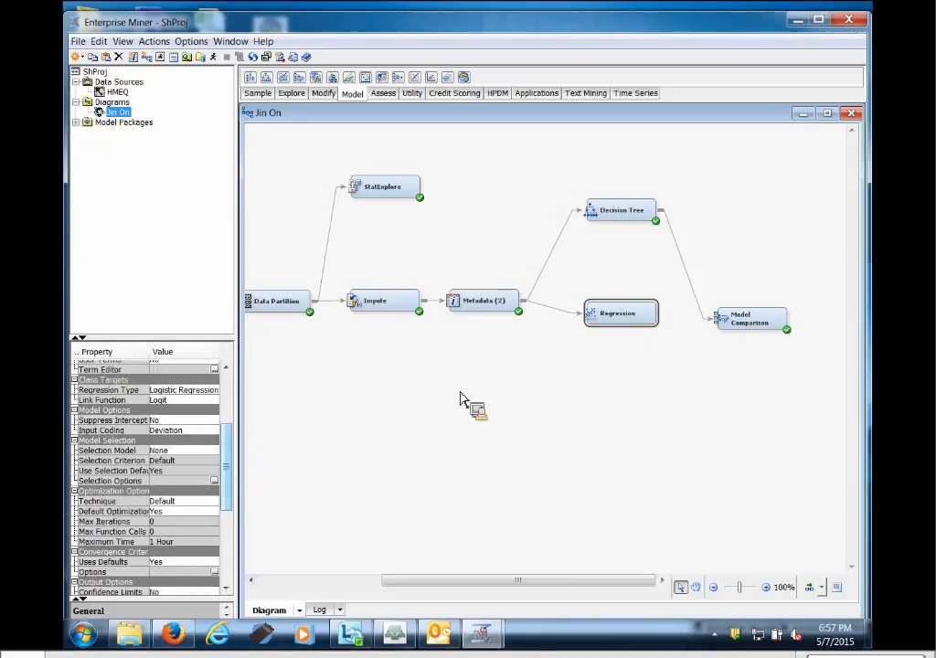
left_click(195, 502)
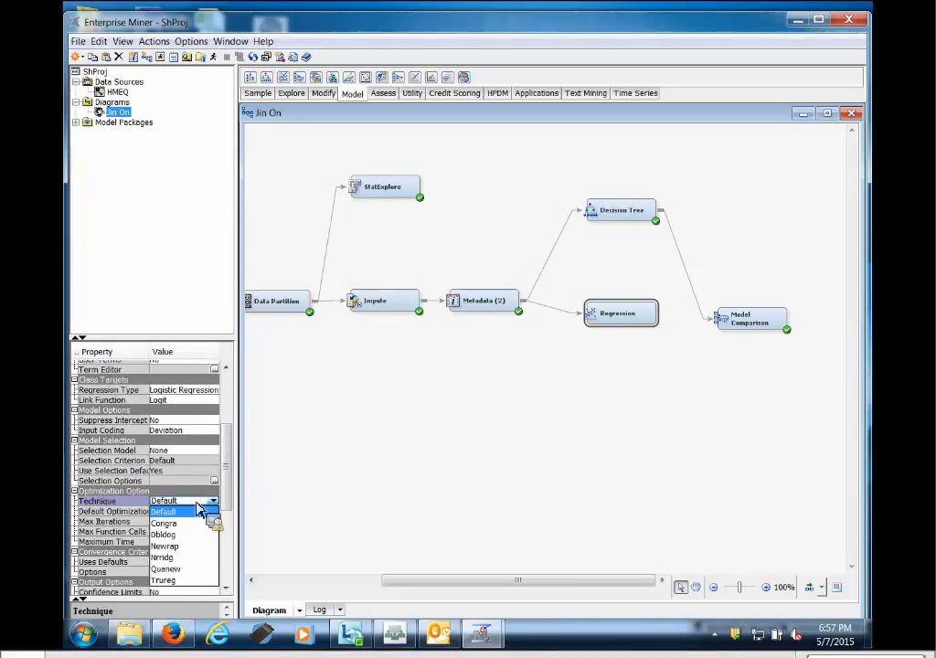
left_click(196, 511)
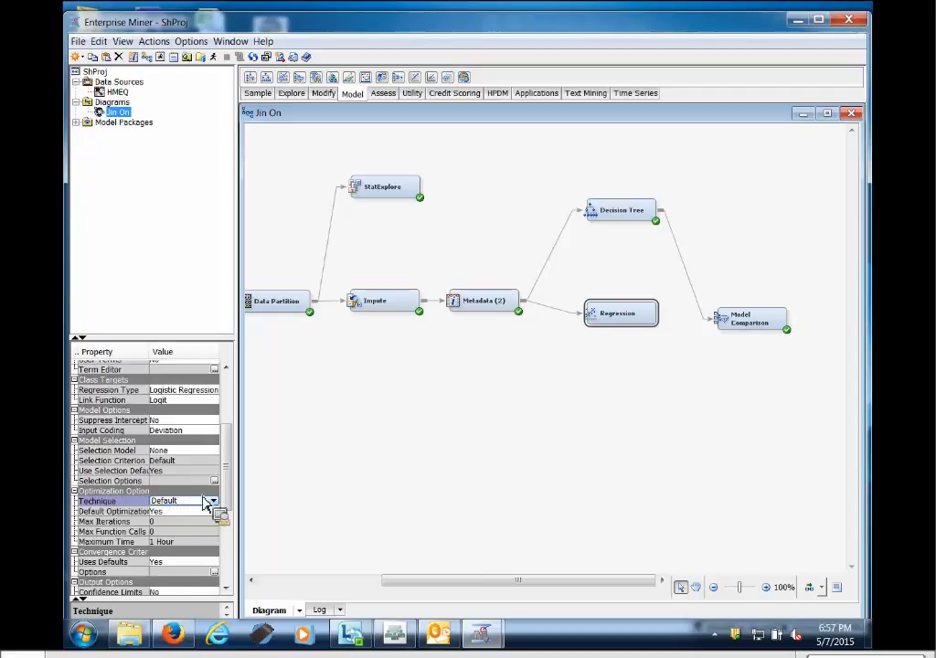
left_click(197, 450)
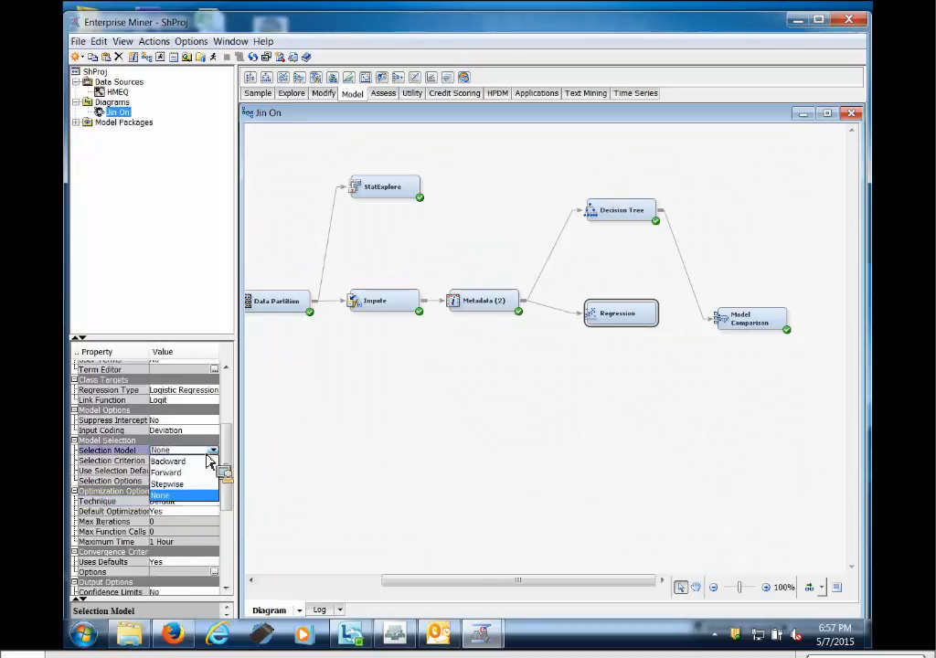
left_click(201, 485)
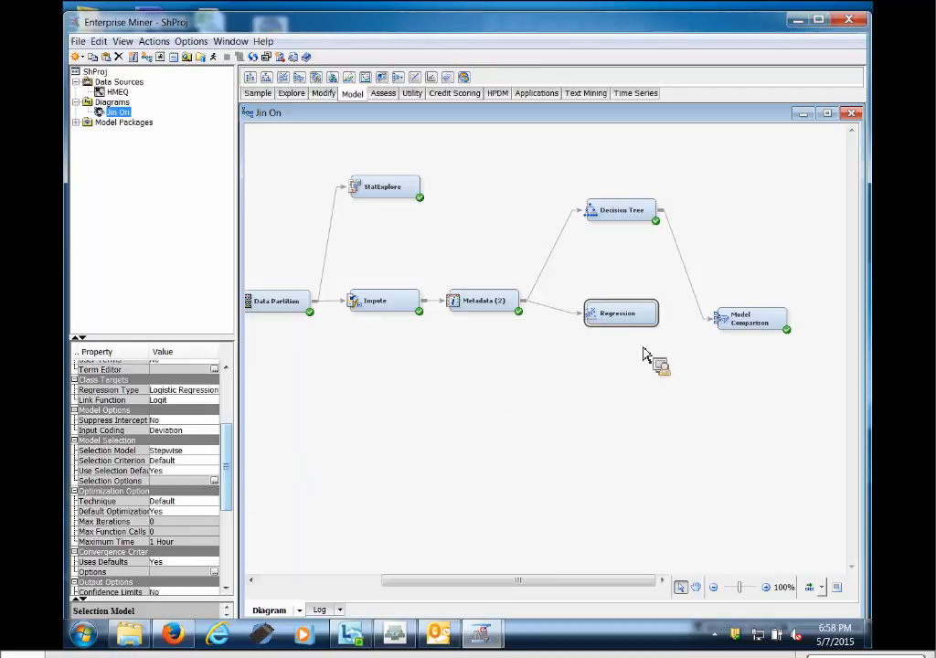
Connect the Regression node to Model Comparison and line both nodes up with the Metadata (2) row.
left_click_drag(662, 313, 735, 318)
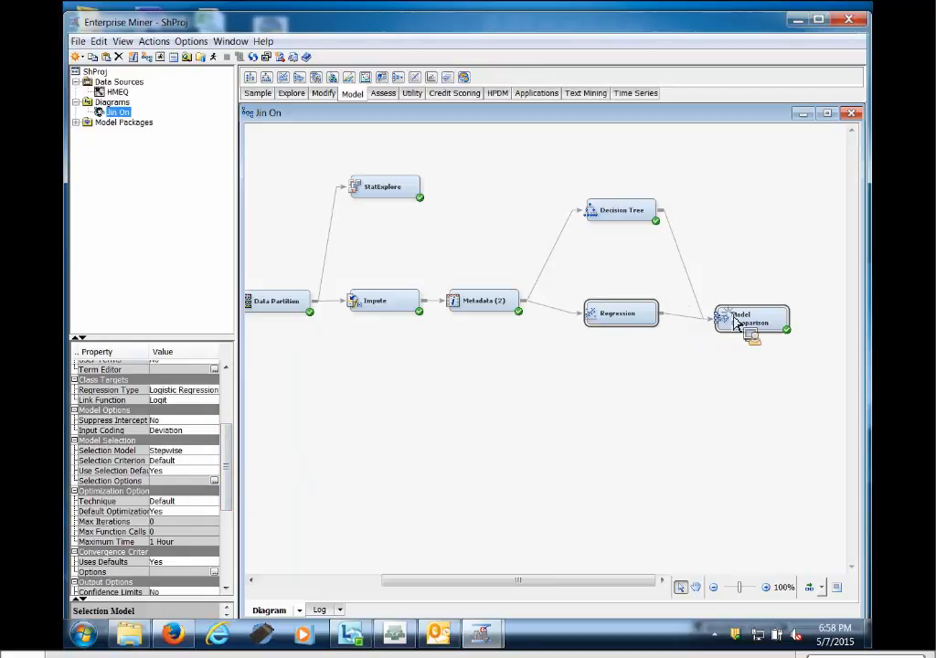
left_click_drag(628, 324, 622, 314)
left_click_drag(743, 322, 782, 304)
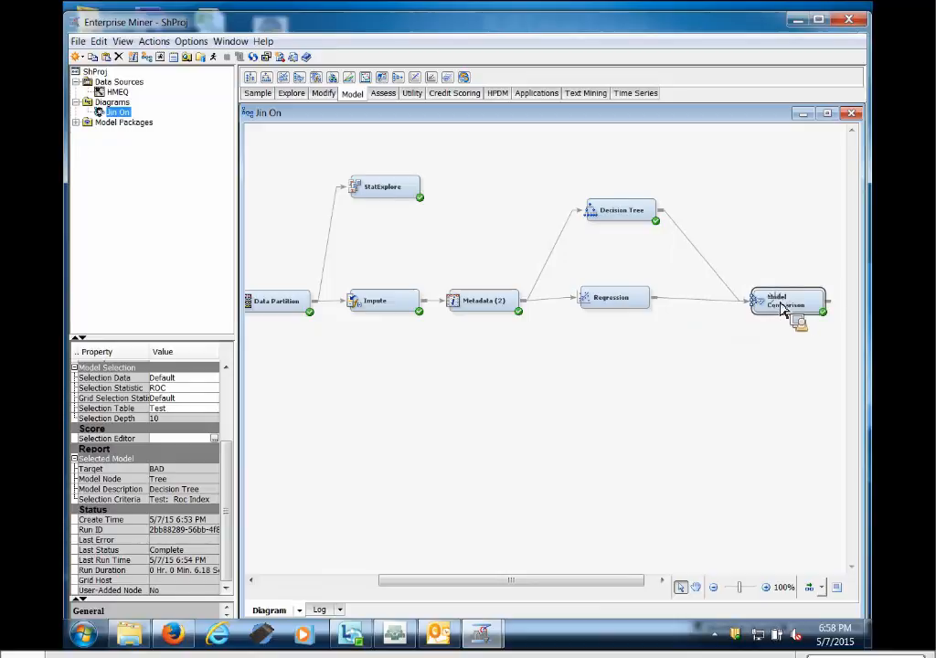
Run the flow through the Model Comparison node and open its results from the run status message.
right_click(794, 317)
left_click(776, 351)
left_click(525, 396)
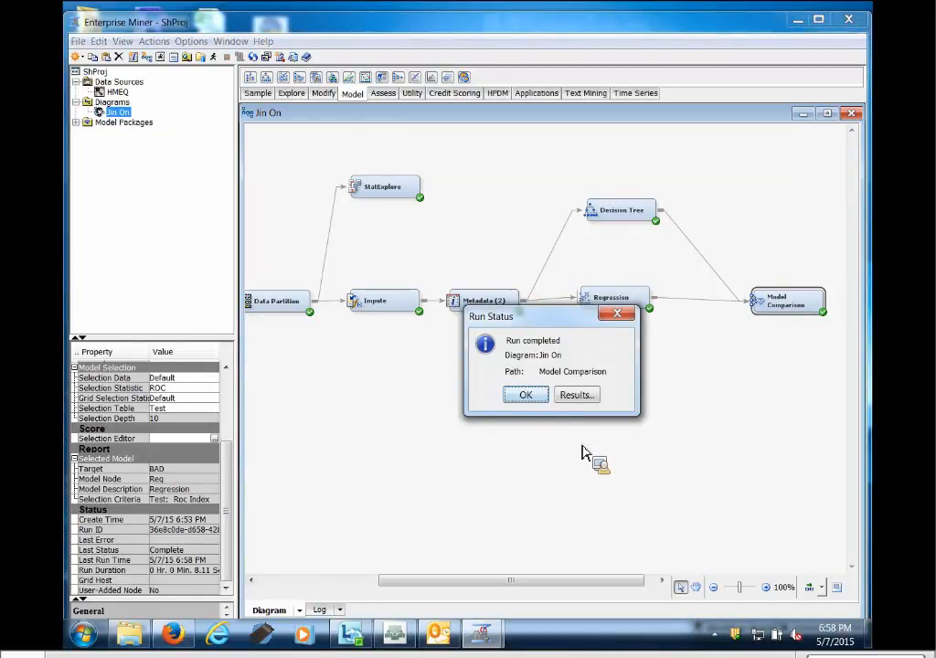
left_click_drag(552, 317, 441, 150)
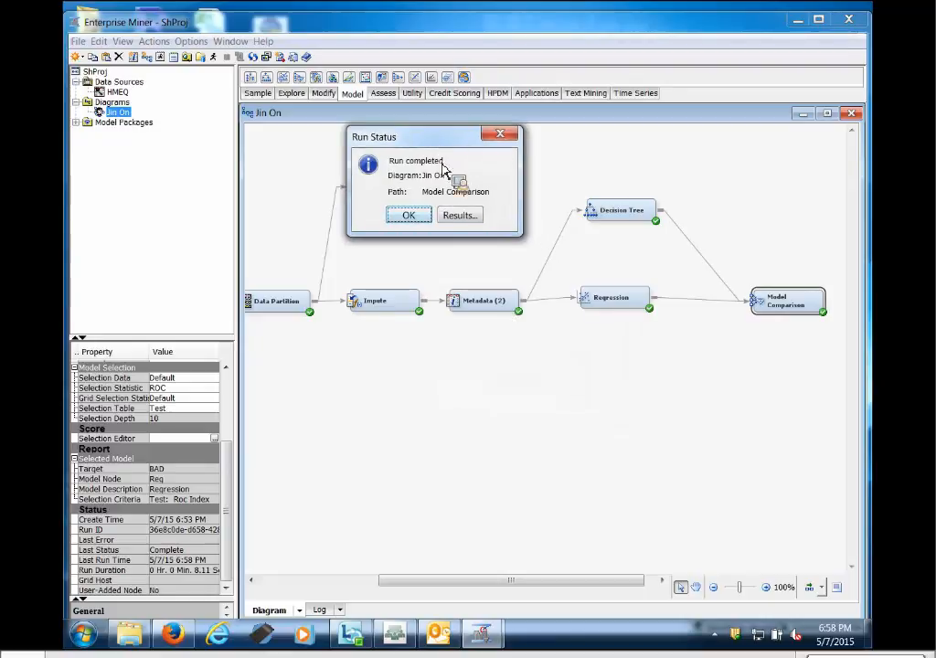
left_click(470, 219)
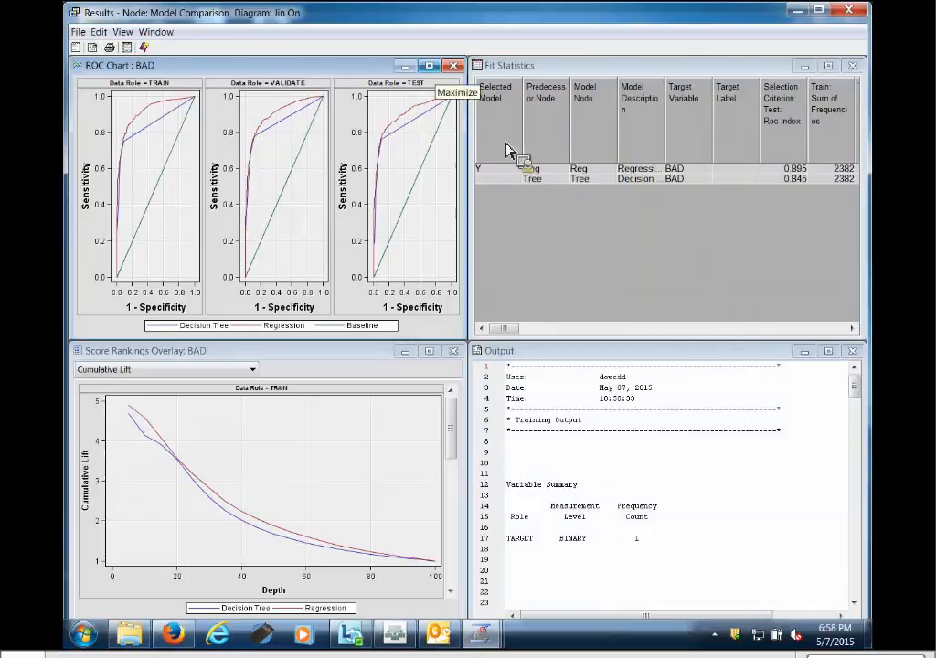
Enlarge the ROC chart and focus on the TEST data to compare both models' curves, ending by closing the results.
left_click(431, 68)
right_click(704, 256)
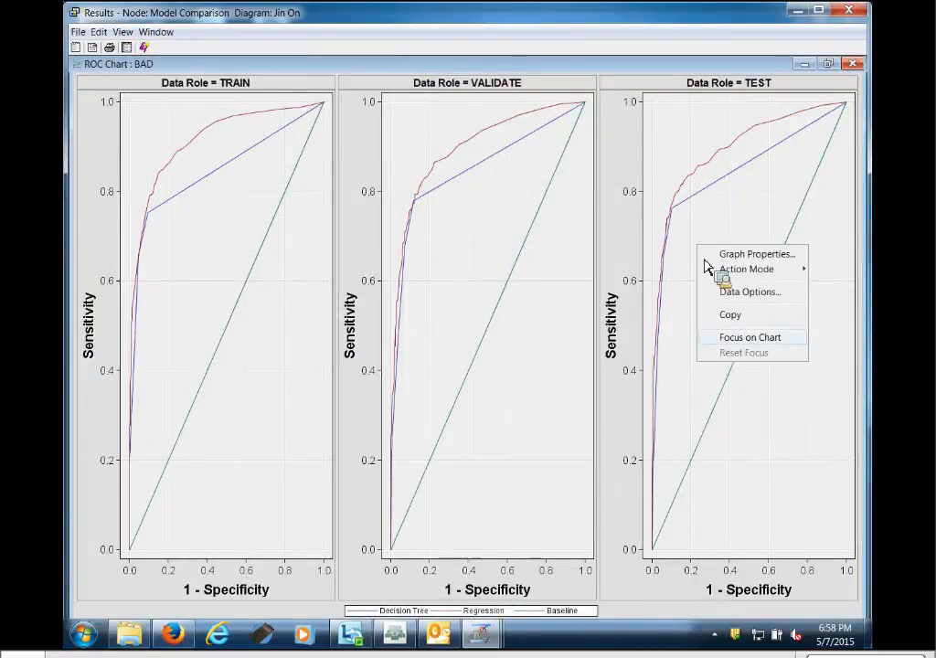
left_click(748, 339)
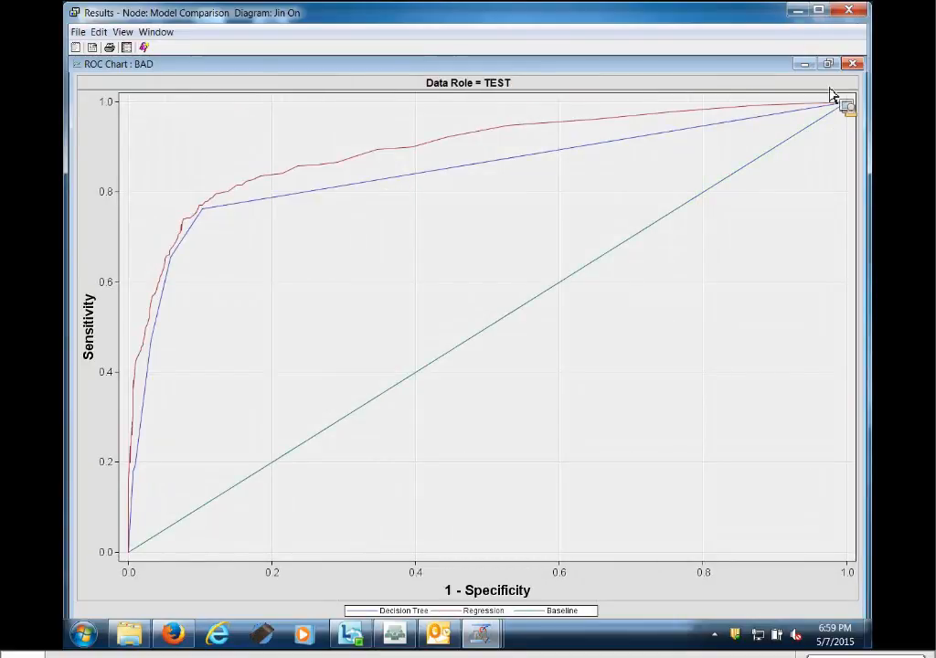
left_click(849, 12)
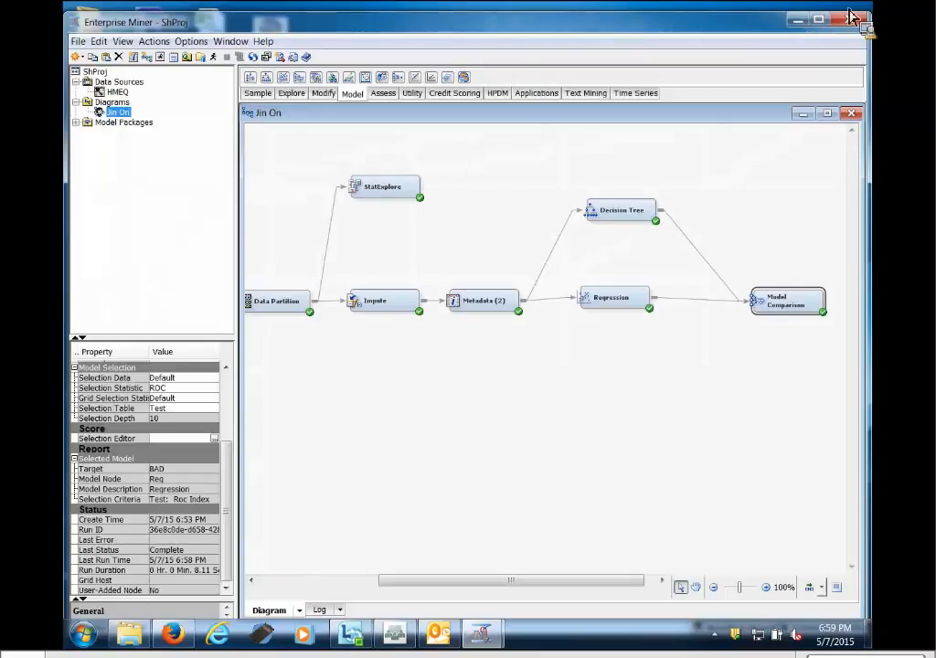
Add a Neural Network node below Regression and connect the Regression node to it, adjusting the neighbouring nodes' positions.
left_click_drag(783, 318, 793, 322)
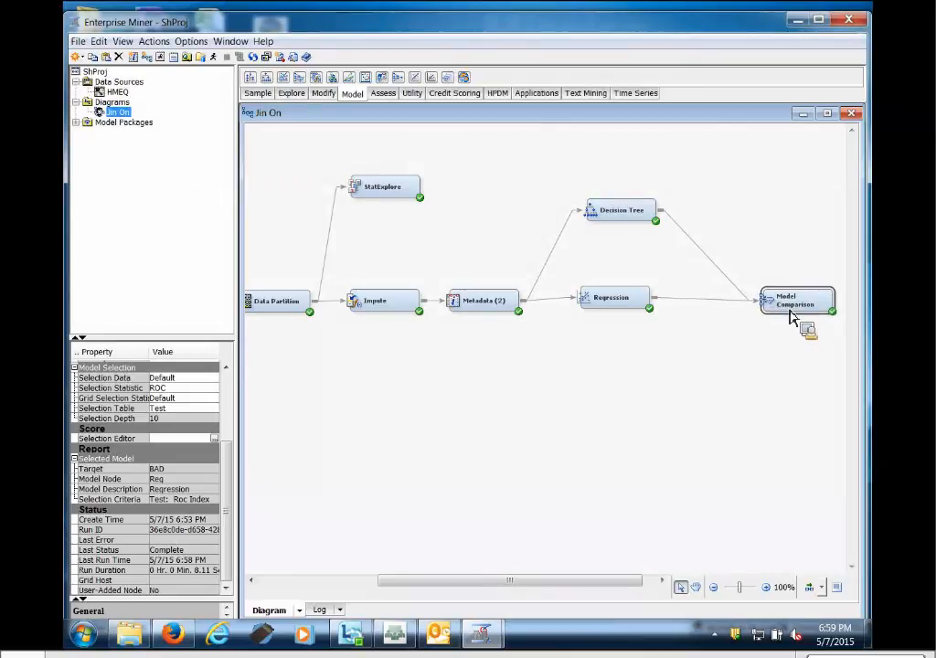
left_click(619, 313)
left_click_drag(619, 314, 691, 391)
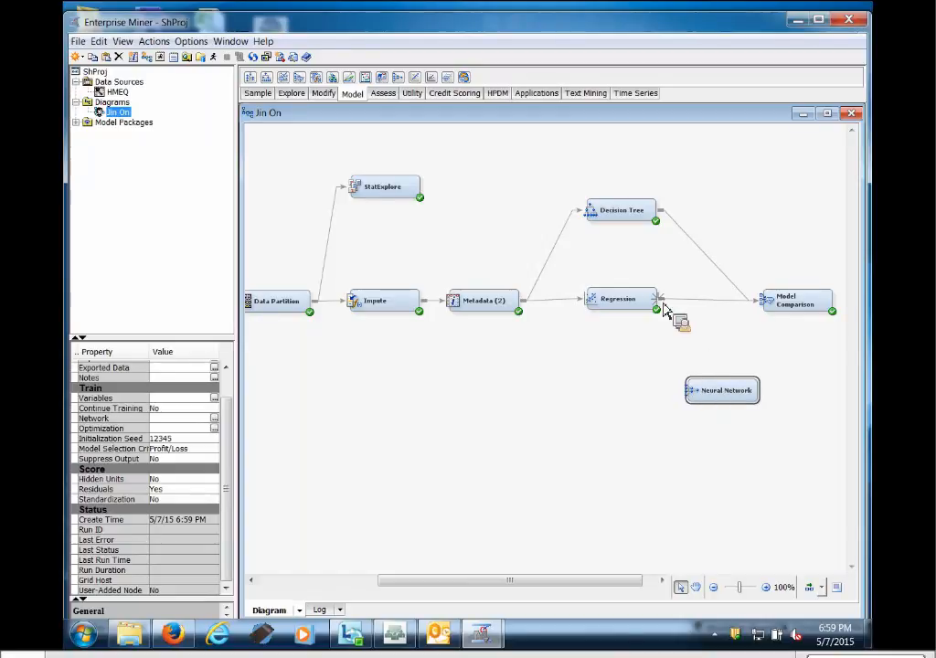
mouse_move(664, 311)
left_mouse_down()
mouse_move(679, 382)
mouse_move(700, 407)
mouse_move(706, 402)
mouse_move(607, 370)
mouse_move(613, 360)
mouse_move(619, 368)
left_mouse_up()
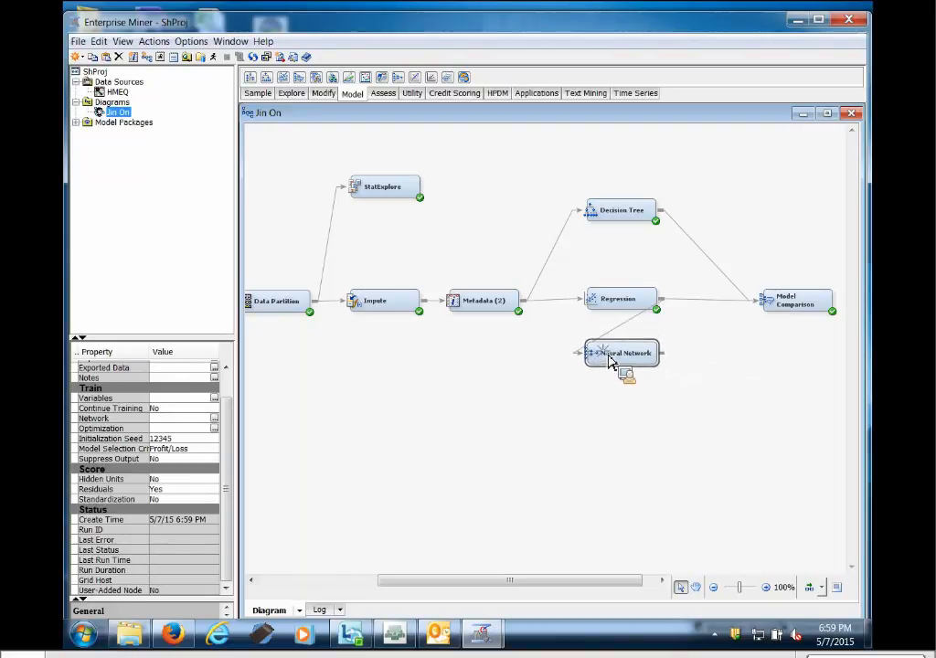
Review the Regression node's model selection and optimization properties, ending with the Neural Network node selected.
left_click(622, 312)
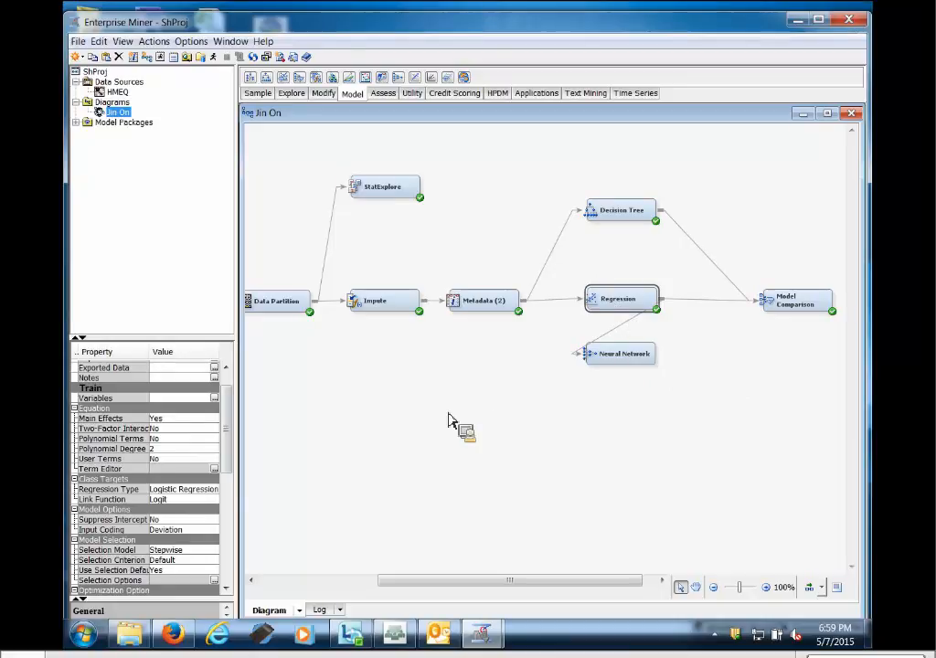
left_click_drag(229, 424, 225, 482)
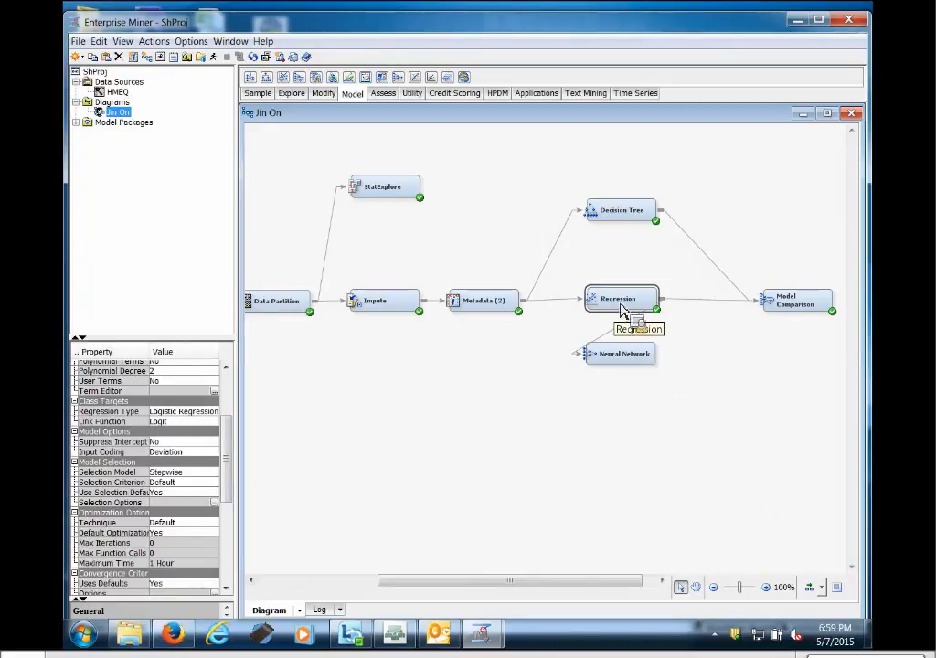
left_click_drag(621, 311, 627, 359)
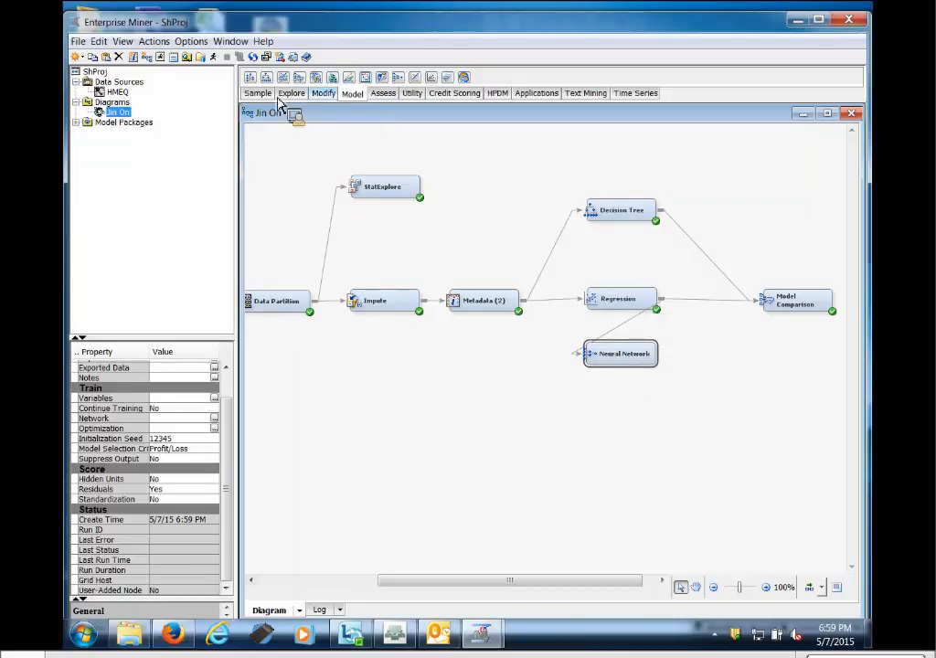
Open the Neural Network node's variables and sort them by role to examine its inputs, ending by closing the list.
left_click_drag(335, 86, 632, 359)
right_click(624, 349)
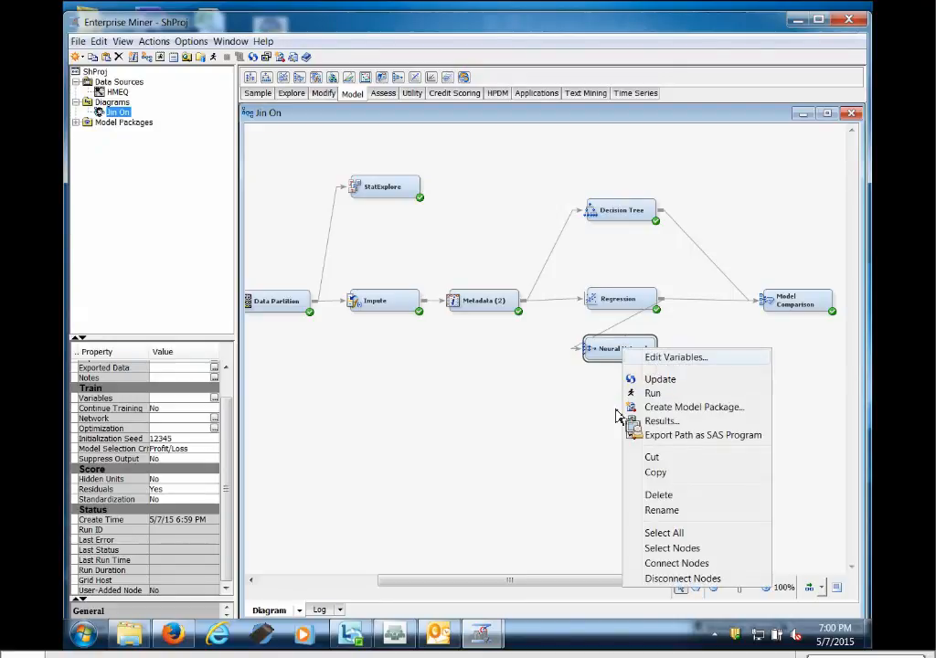
left_click_drag(618, 416, 587, 465)
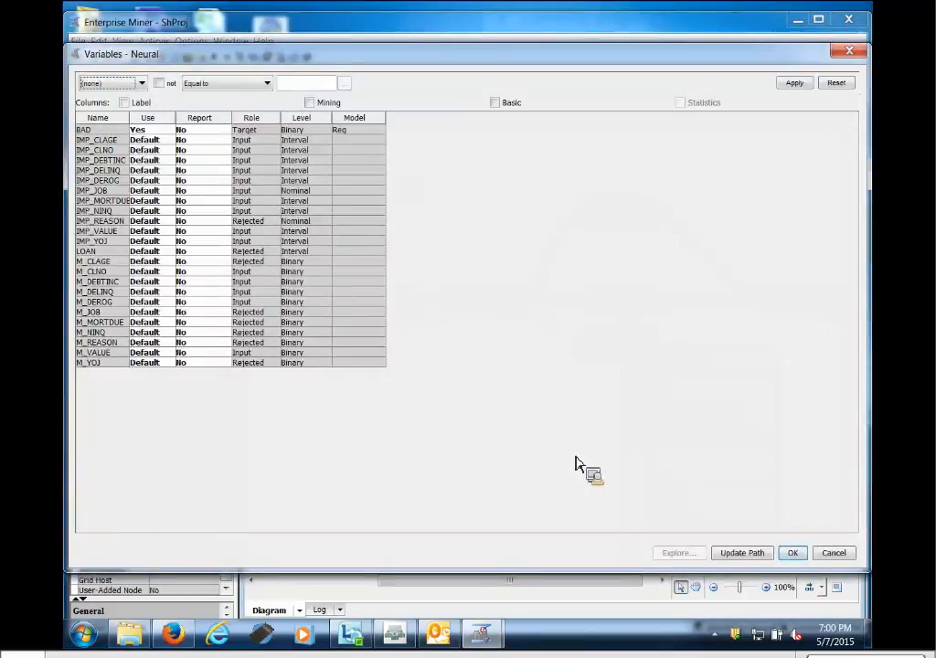
left_click(272, 120)
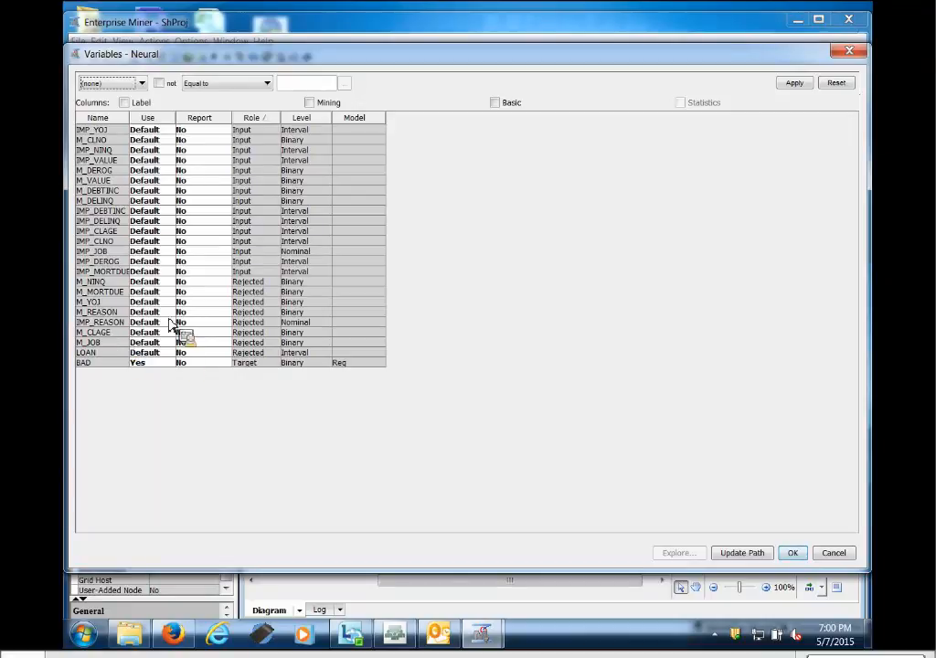
left_click(793, 554)
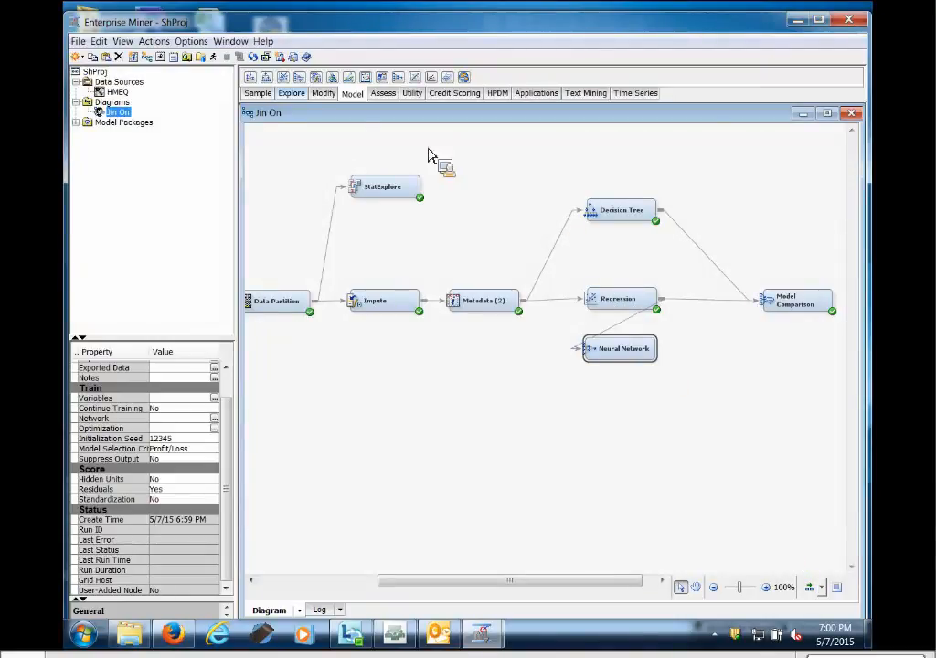
Add a second Neural Network node above the Decision Tree and connect the Decision Tree to it.
left_click_drag(403, 87, 631, 176)
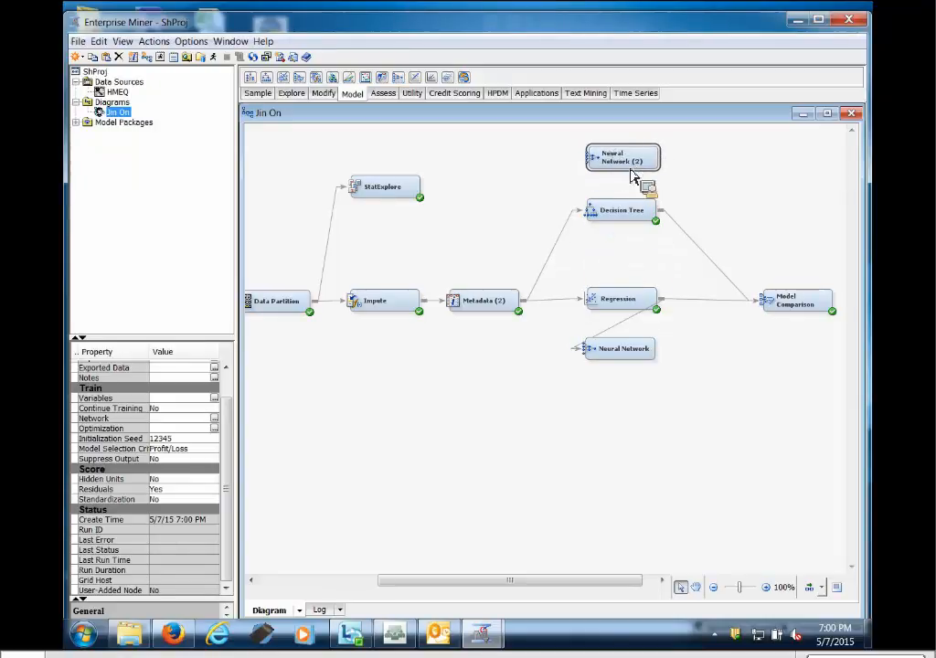
left_click(668, 222)
left_click_drag(668, 222, 598, 171)
Open the Neural Network (2) node's variables and sort them by role to examine its inputs, ending by closing the list.
right_click(613, 166)
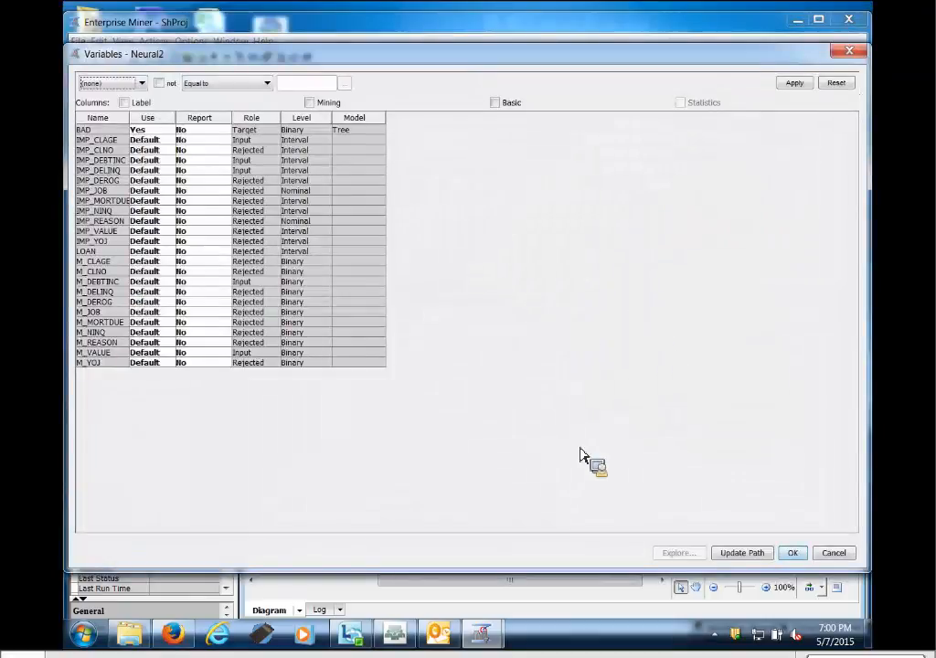
left_click(251, 118)
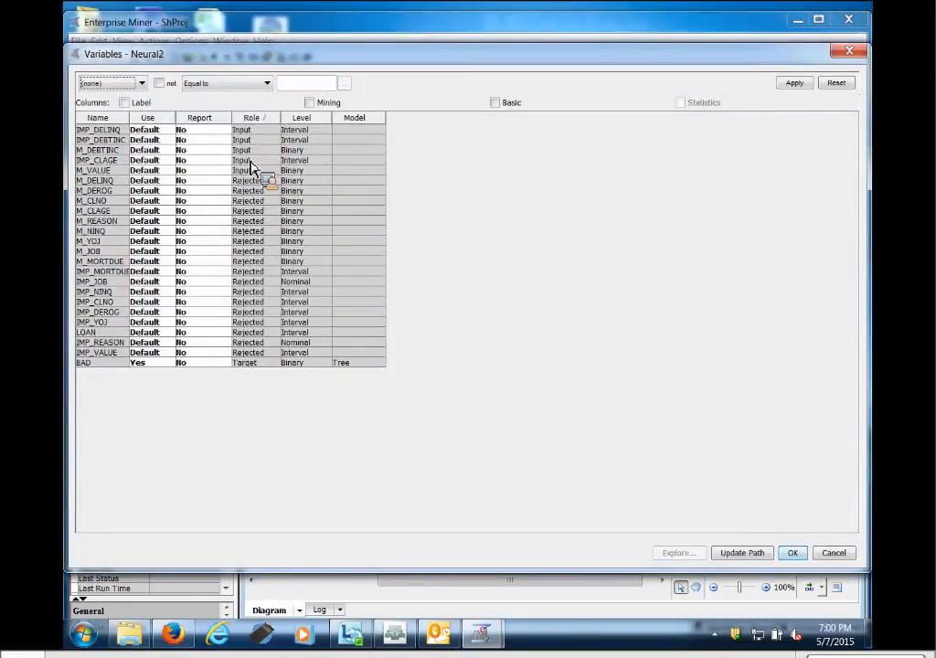
left_click(802, 558)
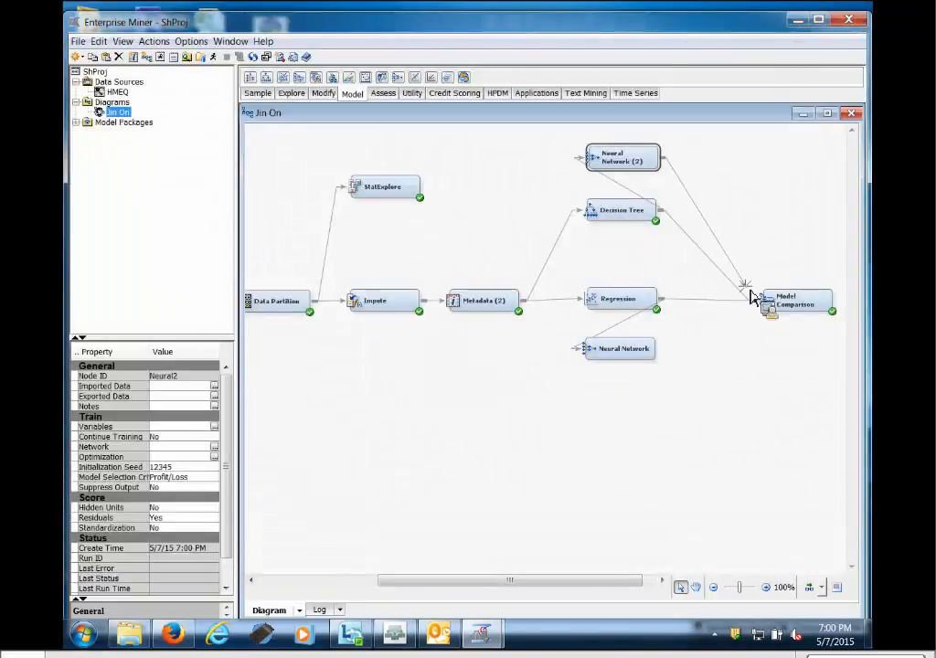
Connect both Neural Network nodes to Model Comparison and tidy the positions of these three nodes.
left_click_drag(656, 348, 757, 317)
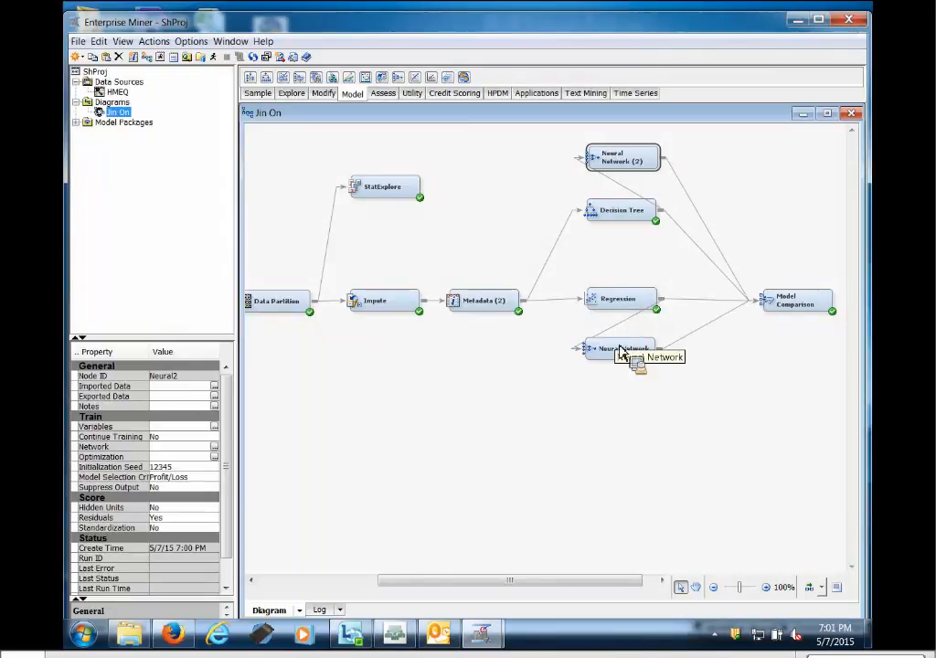
left_click_drag(621, 345, 623, 337)
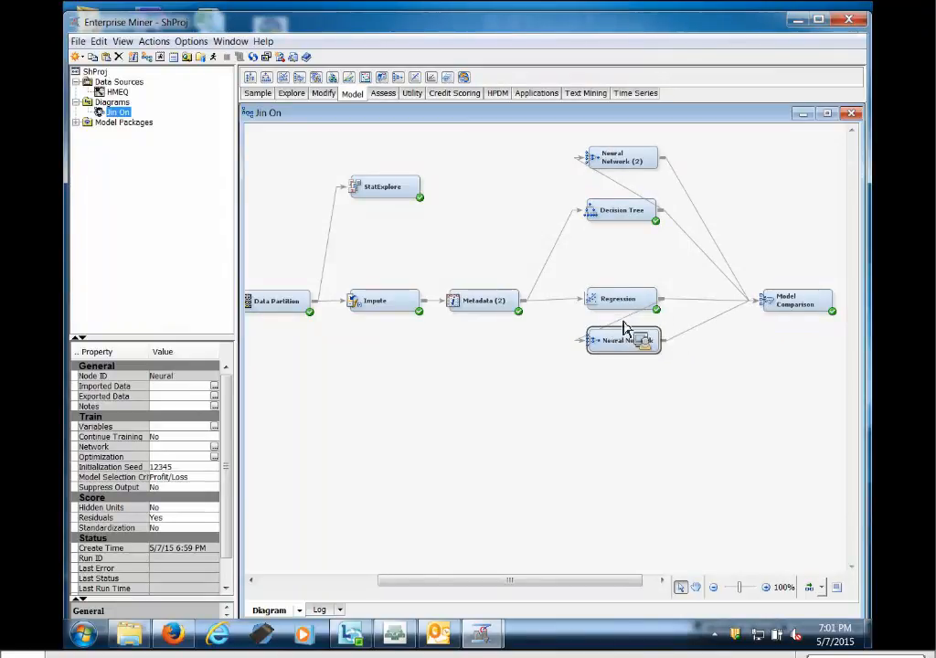
left_click_drag(628, 170, 622, 186)
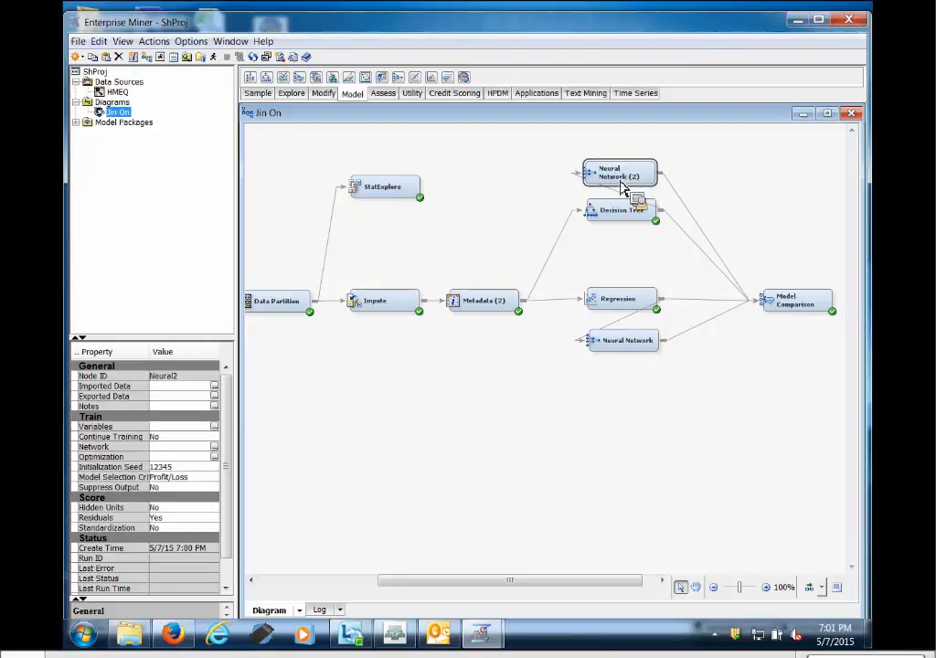
left_click(761, 225)
left_click_drag(788, 309, 781, 274)
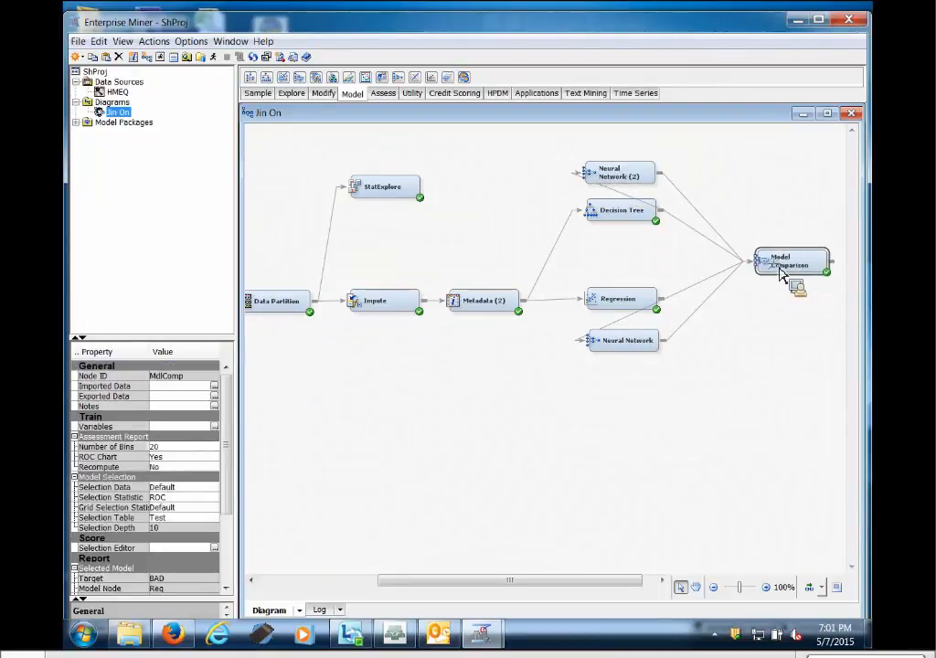
Move the Decision Tree, Regression, both Neural Network nodes and Model Comparison down together as one group.
mouse_move(604, 580)
left_mouse_down()
mouse_move(537, 579)
mouse_move(594, 581)
left_mouse_up()
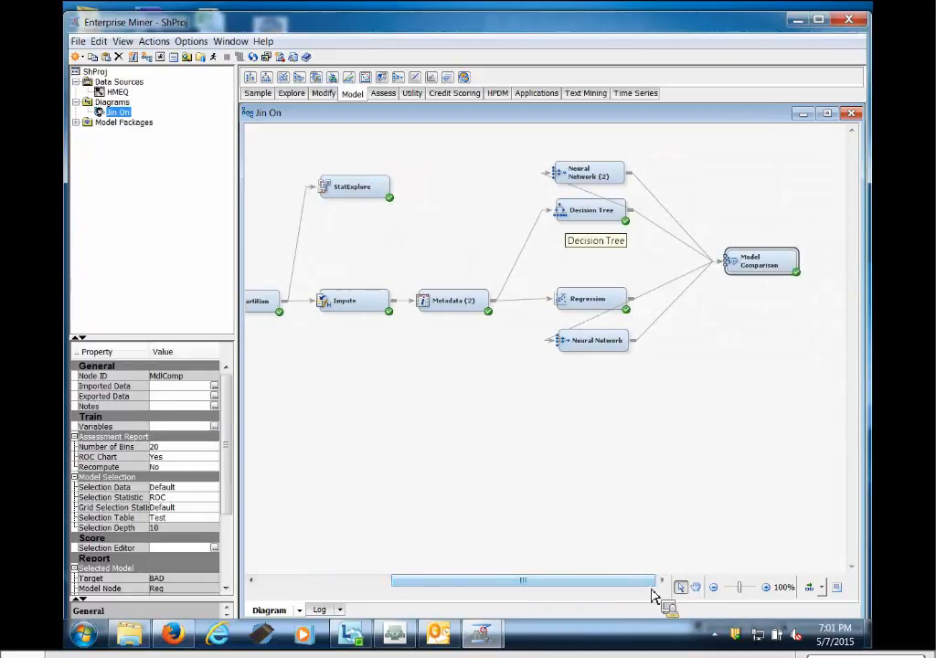
left_click_drag(528, 139, 820, 421)
left_click_drag(545, 298, 596, 356)
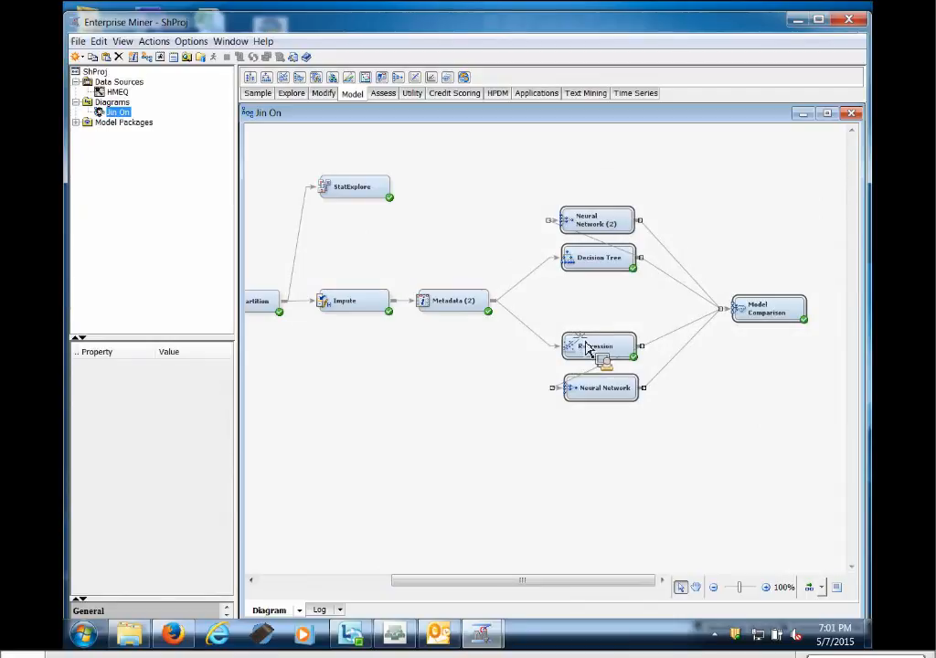
left_click(589, 322)
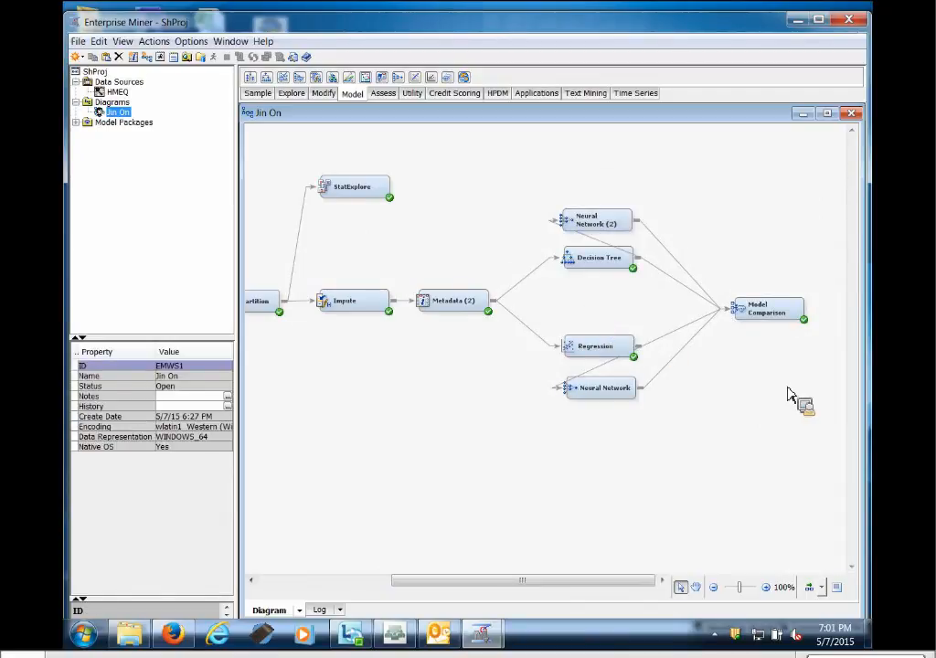
Align the two Neural Network nodes with the Decision Tree and Regression nodes, and move Model Comparison level with Metadata (2).
left_click(604, 223)
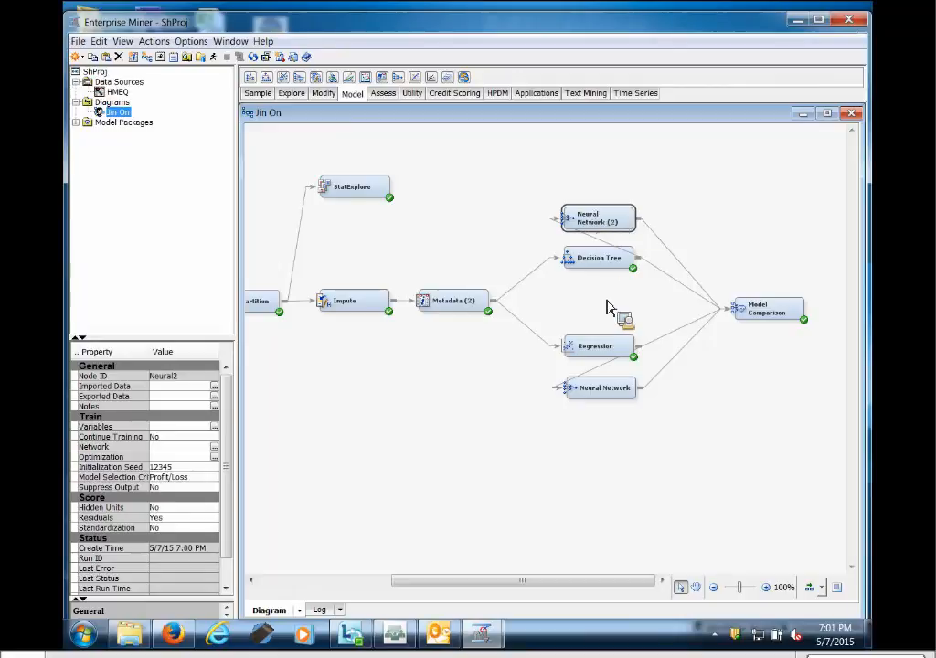
left_click(630, 322)
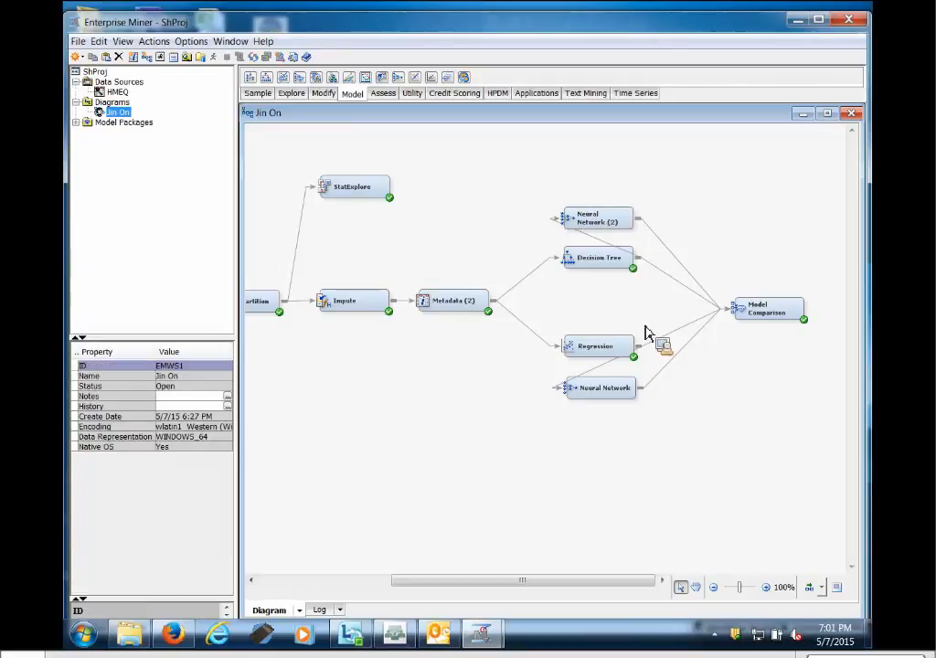
left_click(613, 401)
left_click_drag(608, 398, 606, 403)
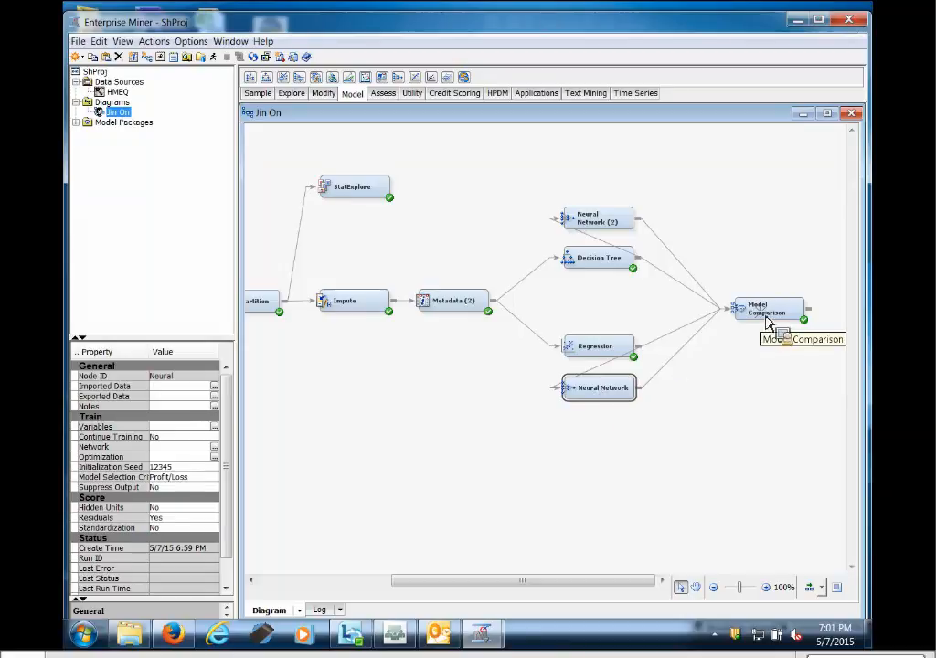
left_click_drag(769, 322, 766, 311)
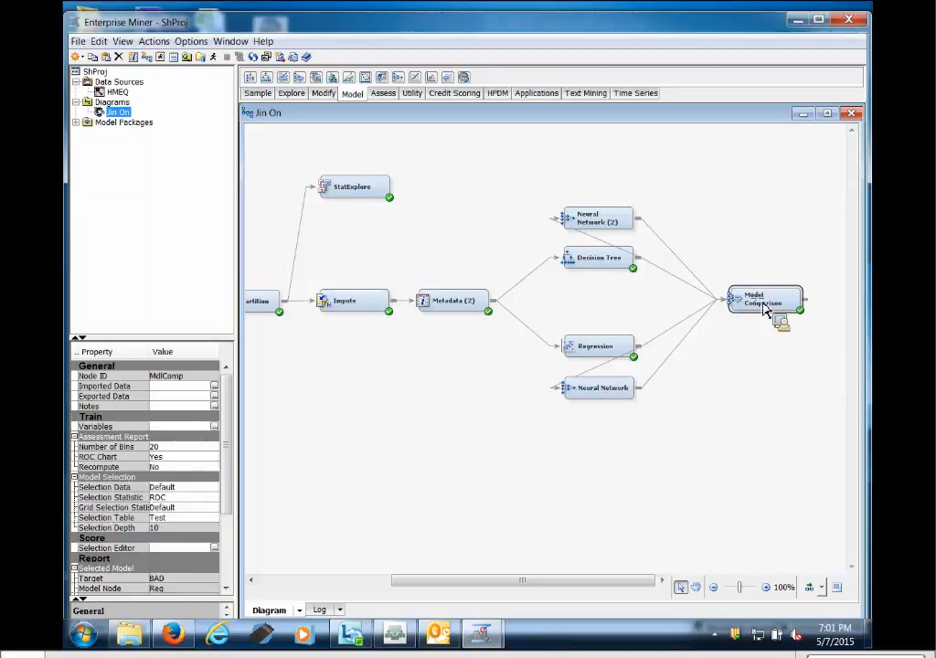
left_click(757, 344)
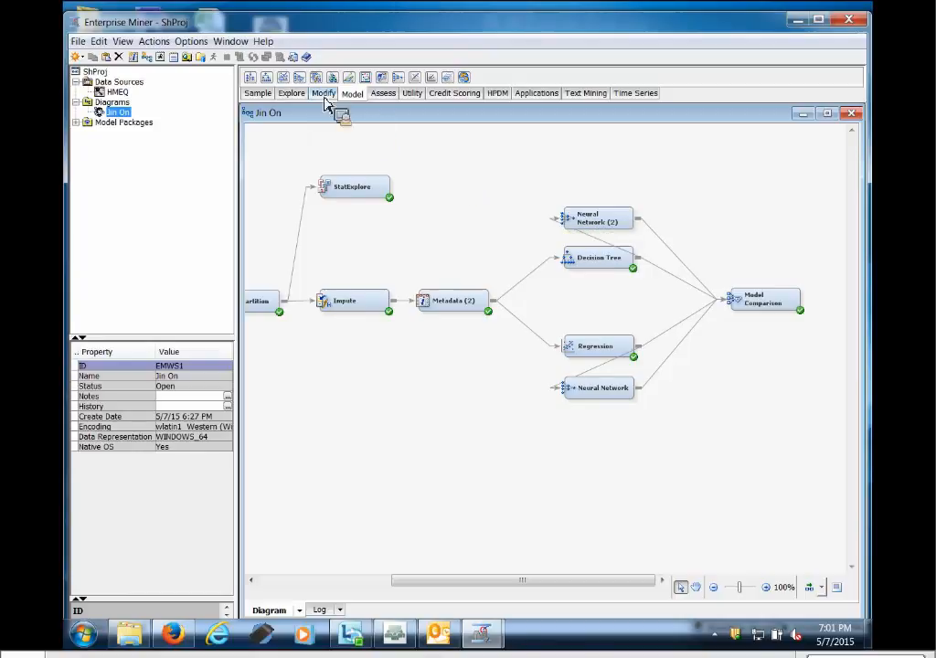
Add a Gradient Boosting node below the Neural Network node, connected from Metadata (2) and to Model Comparison.
left_click_drag(525, 471, 569, 489)
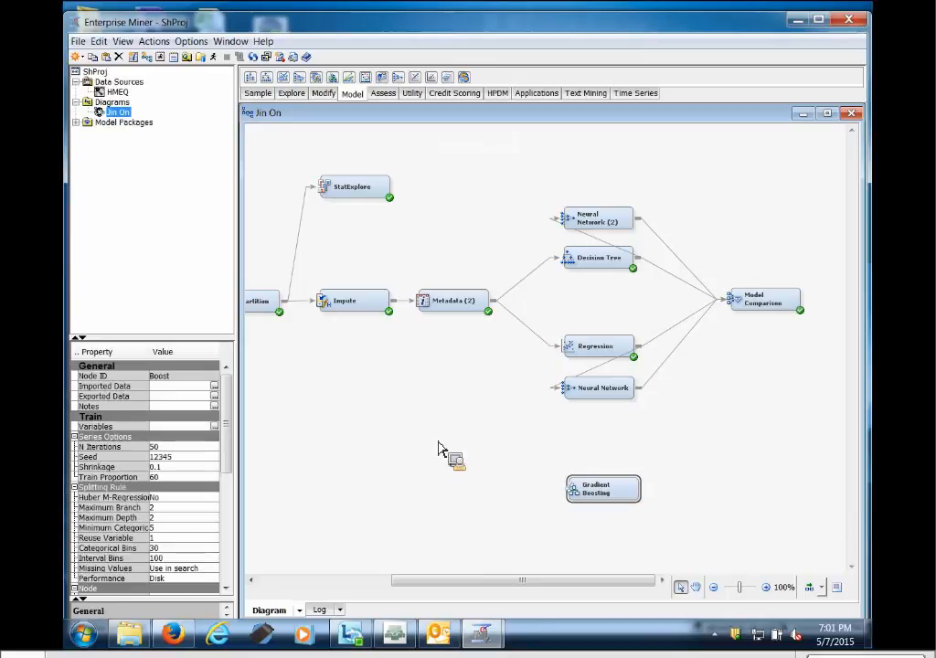
left_click_drag(495, 311, 759, 306)
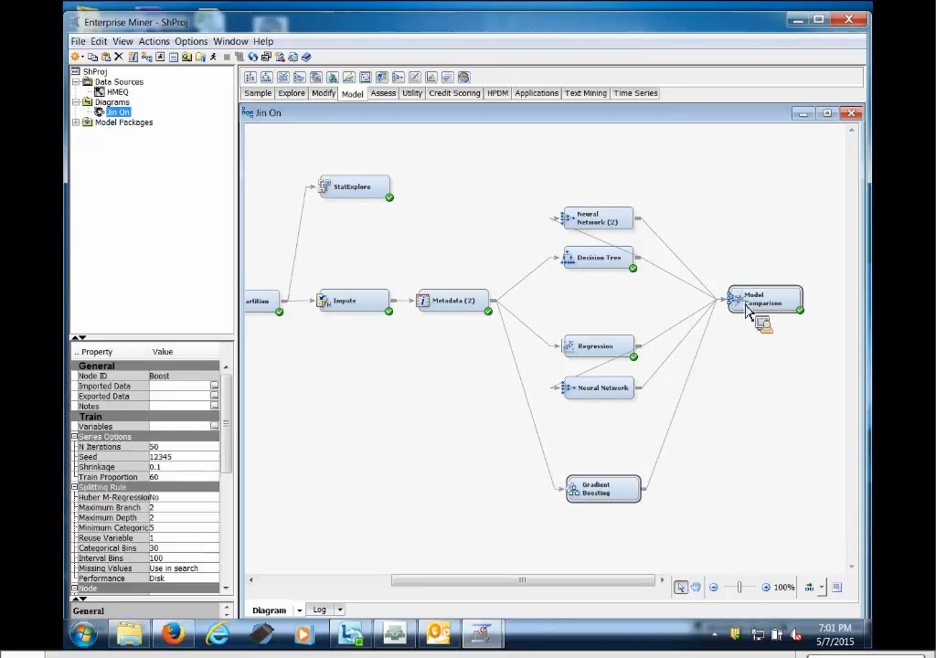
left_click_drag(623, 489, 619, 484)
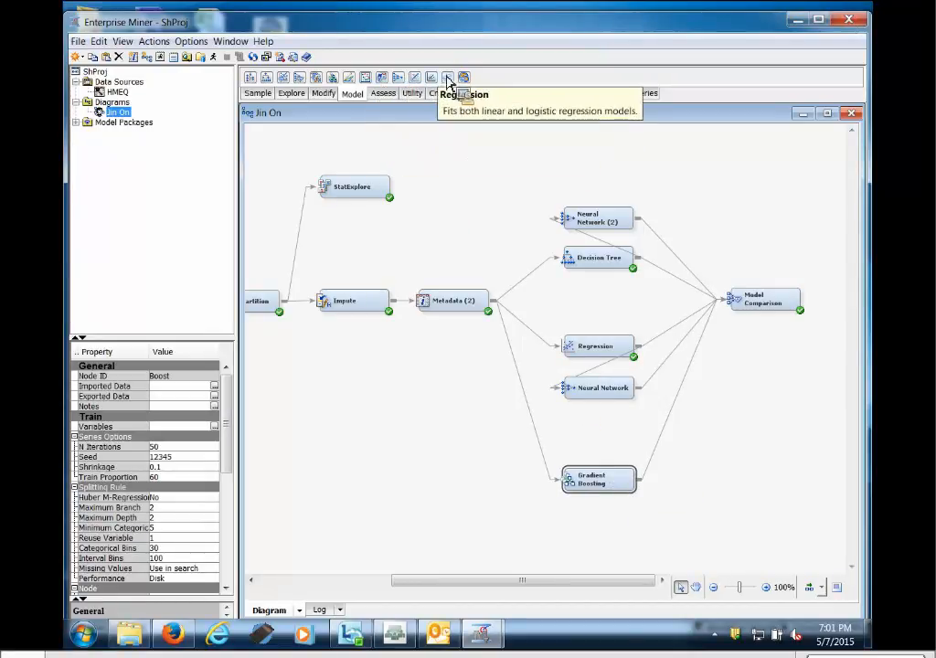
Add a second Regression node beside Gradient Boosting, connected from Gradient Boosting and to Model Comparison, shifting Model Comparison outward.
left_click_drag(429, 76, 730, 480)
left_click_drag(783, 494, 757, 311)
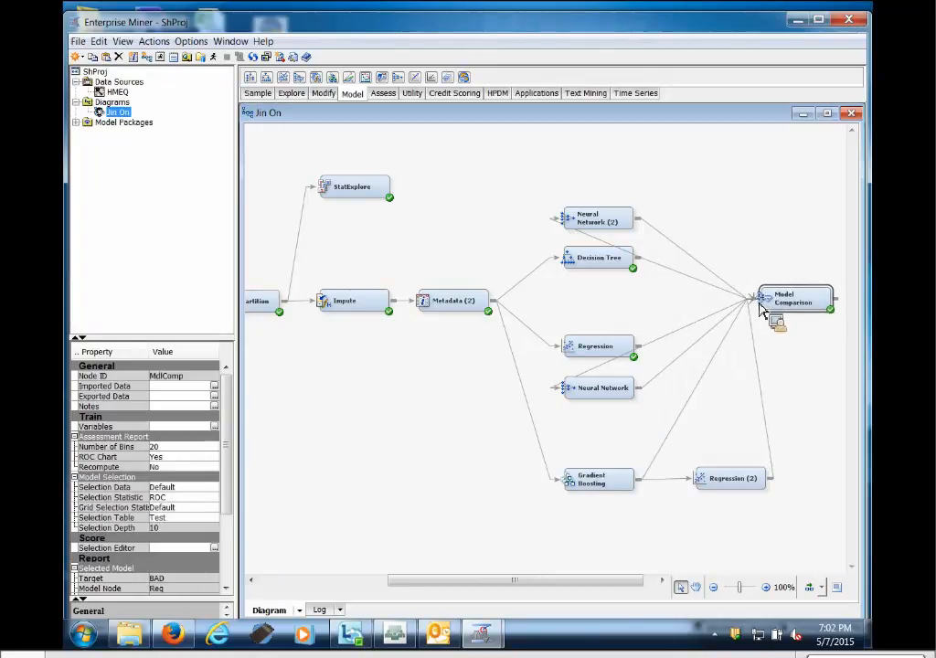
left_click_drag(731, 490, 695, 484)
left_click_drag(695, 494, 691, 497)
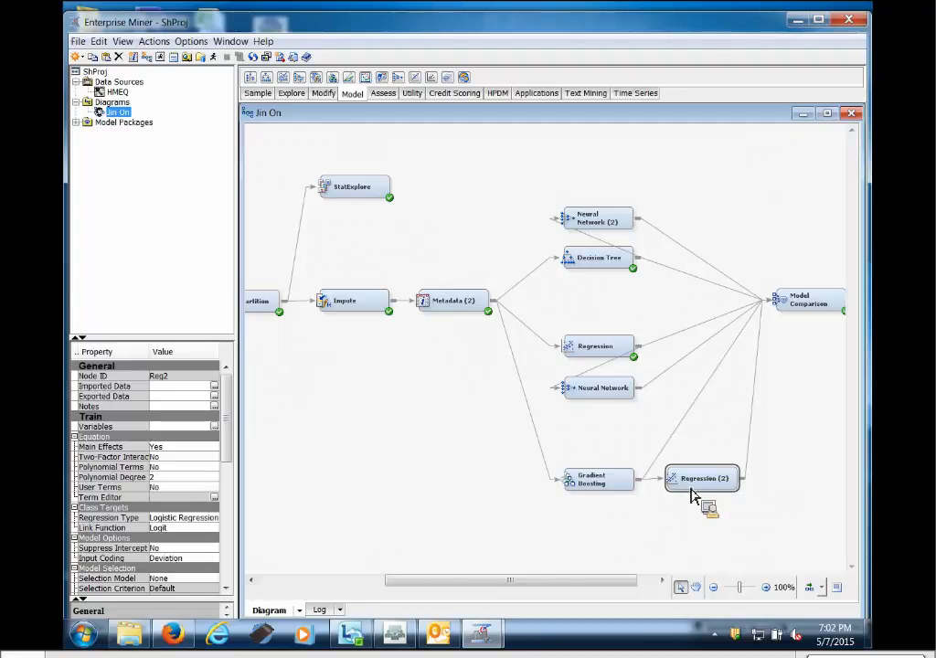
Add a Variable Selection node below Gradient Boosting and connect Metadata (2) to it.
left_click(292, 93)
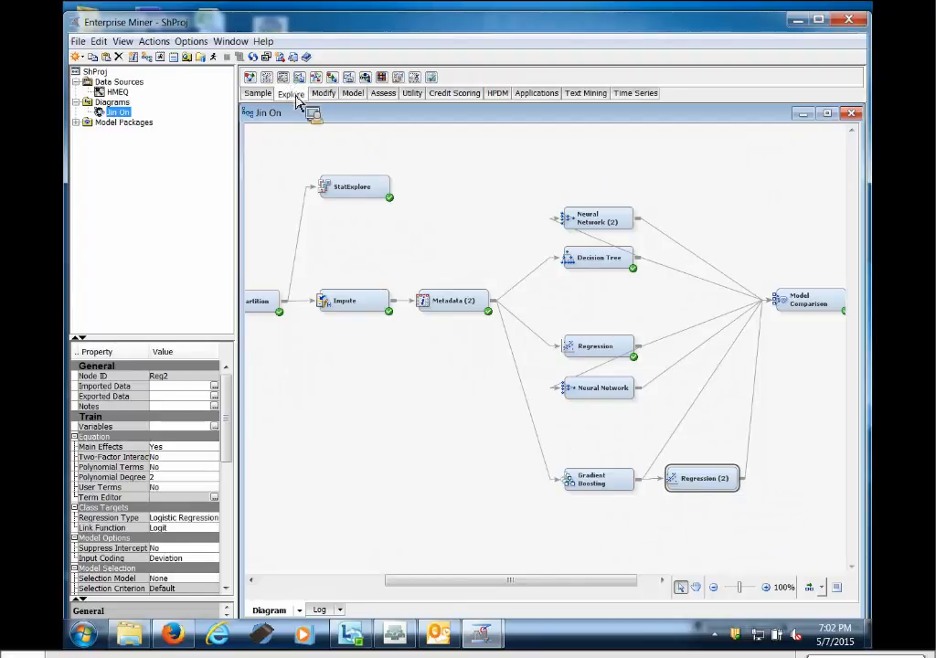
left_click_drag(436, 84, 572, 547)
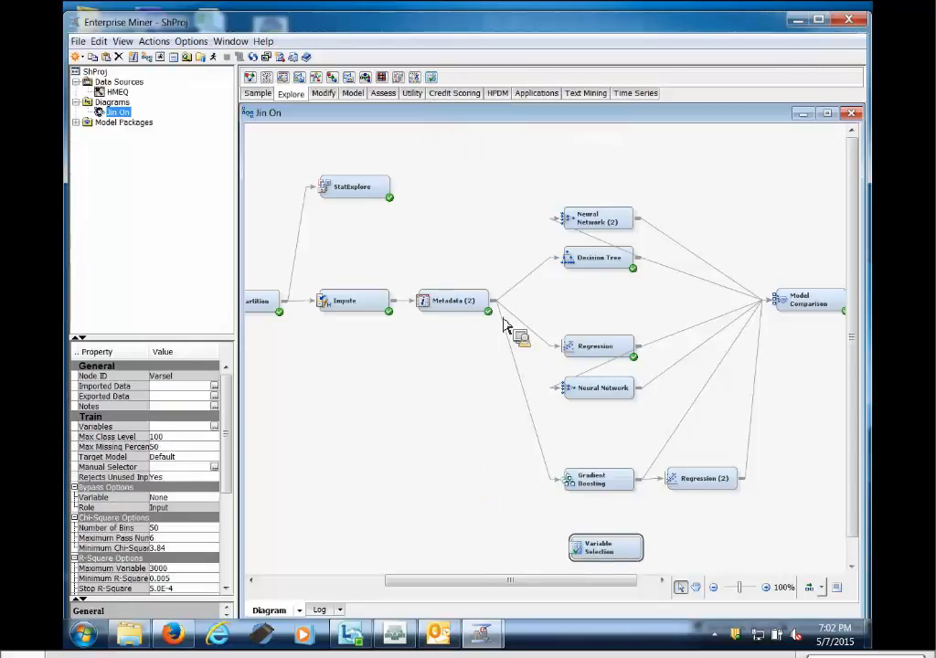
mouse_move(506, 316)
left_mouse_down()
mouse_move(502, 496)
mouse_move(562, 567)
mouse_move(586, 557)
left_mouse_up()
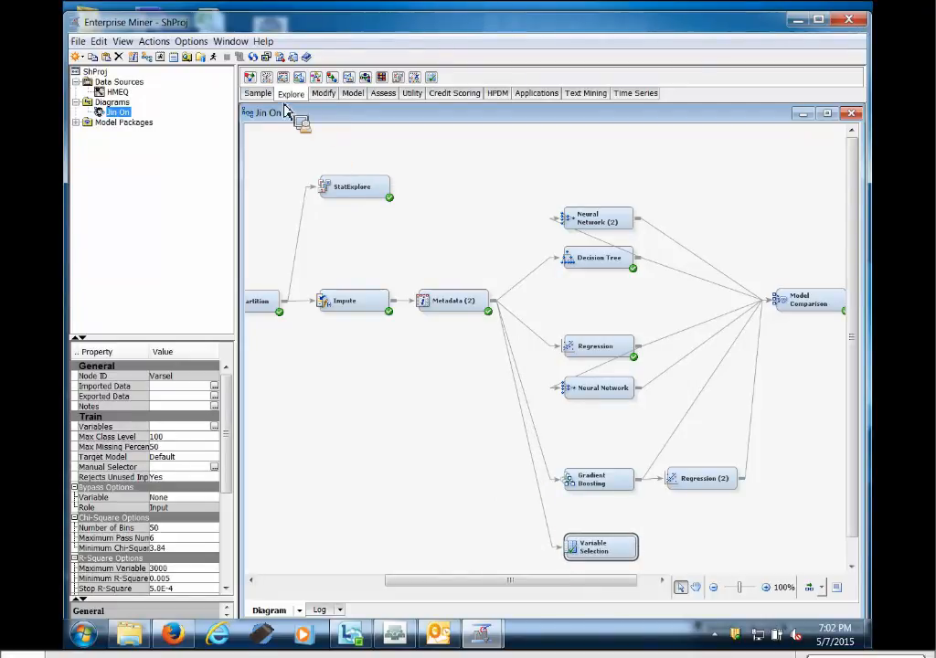
Add a third Neural Network node beside Variable Selection, connected from Variable Selection and to Model Comparison, and align it under Regression (2).
left_click(327, 97)
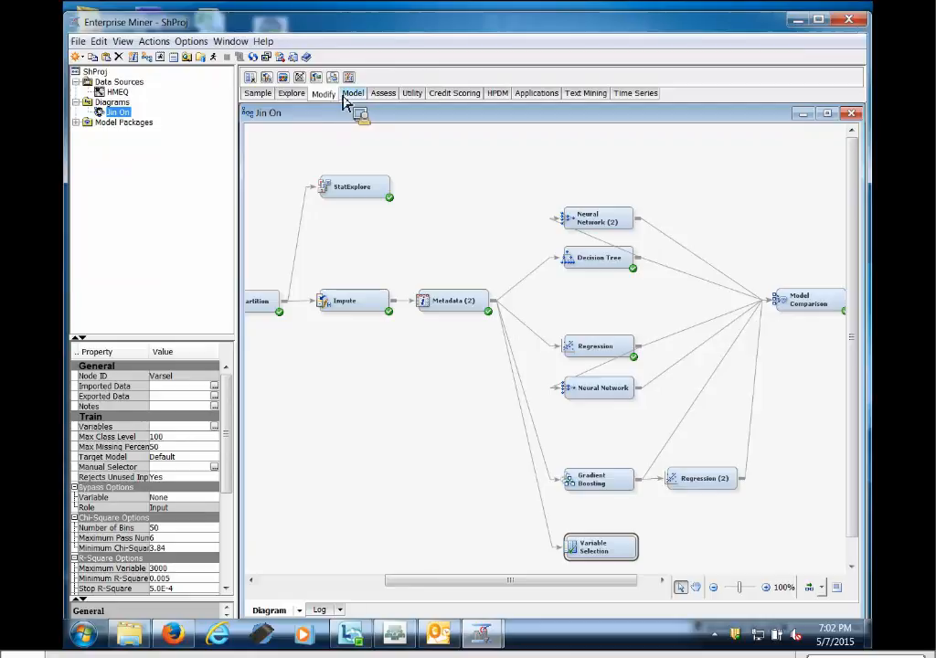
left_click(351, 95)
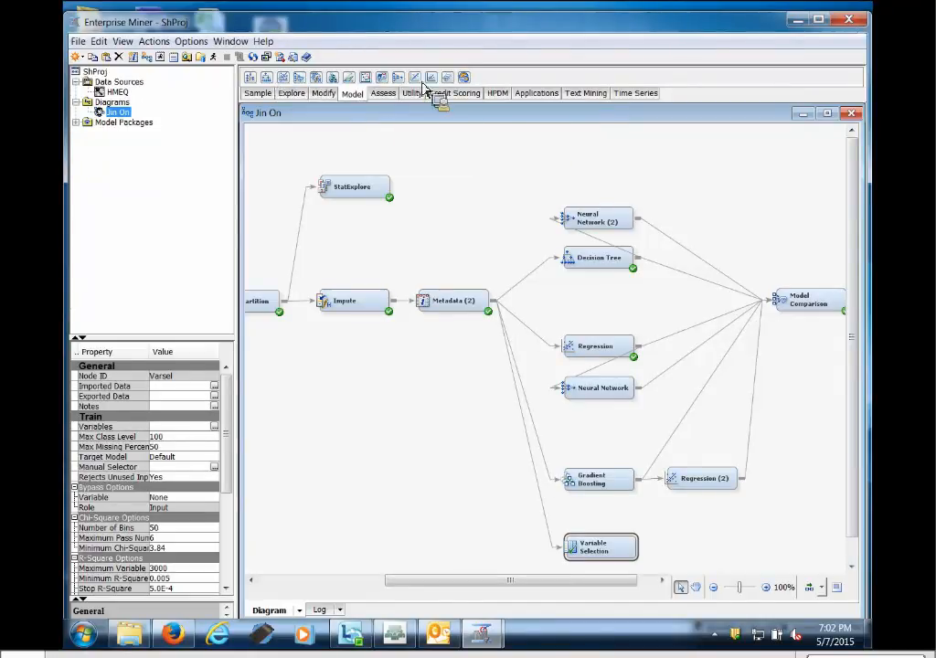
mouse_move(401, 78)
left_mouse_down()
mouse_move(691, 529)
mouse_move(746, 539)
mouse_move(679, 549)
mouse_move(643, 534)
mouse_move(801, 548)
mouse_move(786, 305)
mouse_move(867, 310)
mouse_move(801, 282)
mouse_move(781, 299)
mouse_move(776, 293)
left_mouse_up()
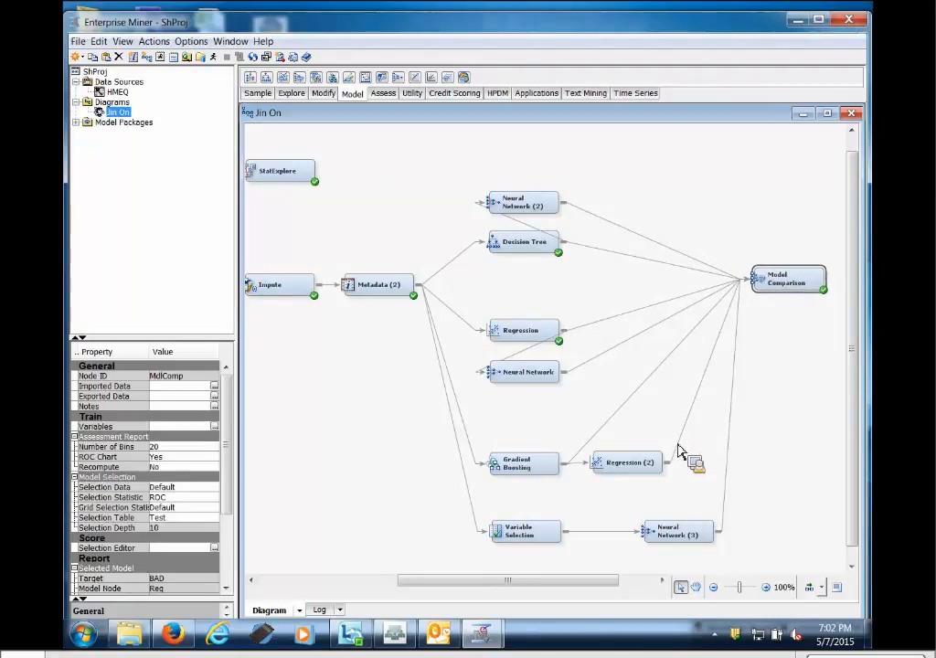
left_click_drag(661, 539, 624, 539)
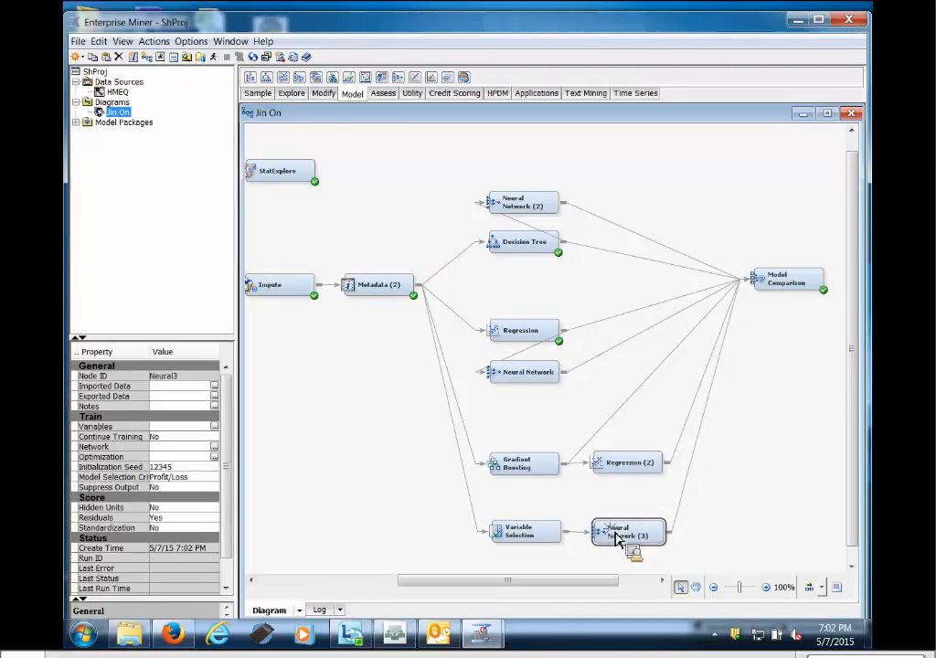
Run the path to Neural Network (3), dismiss the run status and move Model Comparison down level with Regression.
right_click(636, 545)
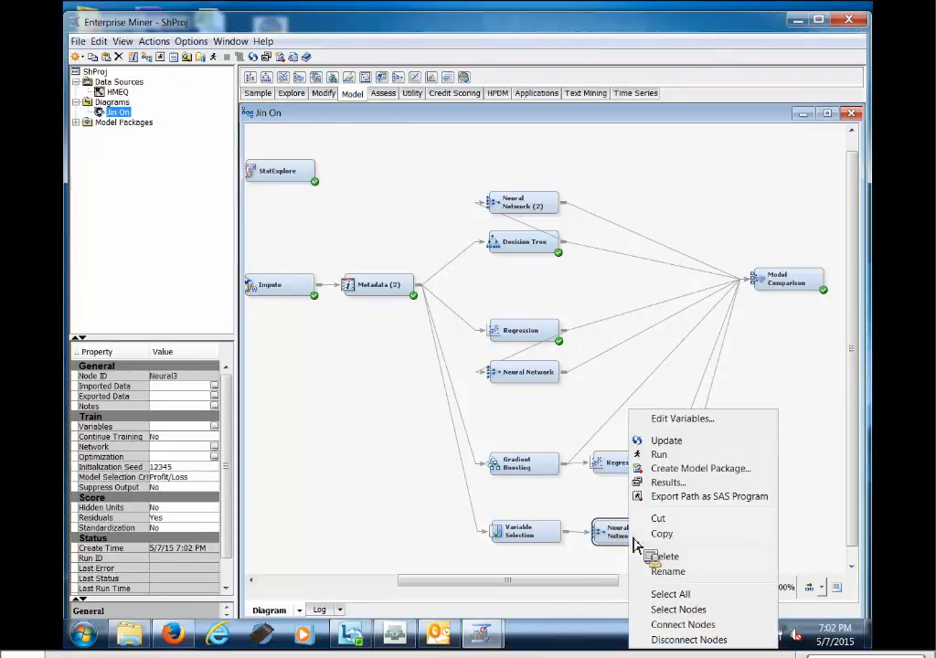
left_click(659, 455)
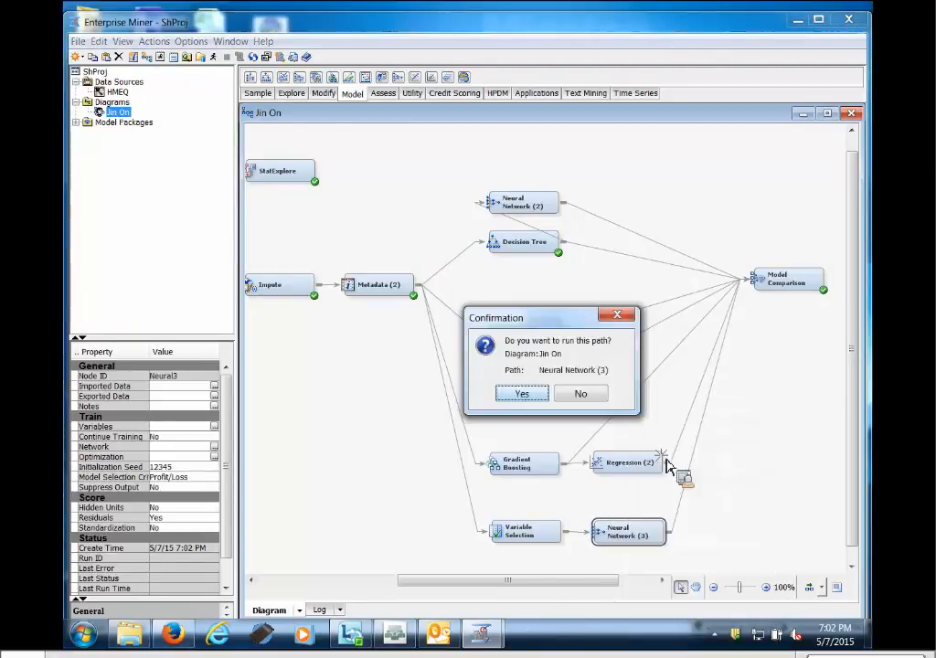
left_click(522, 394)
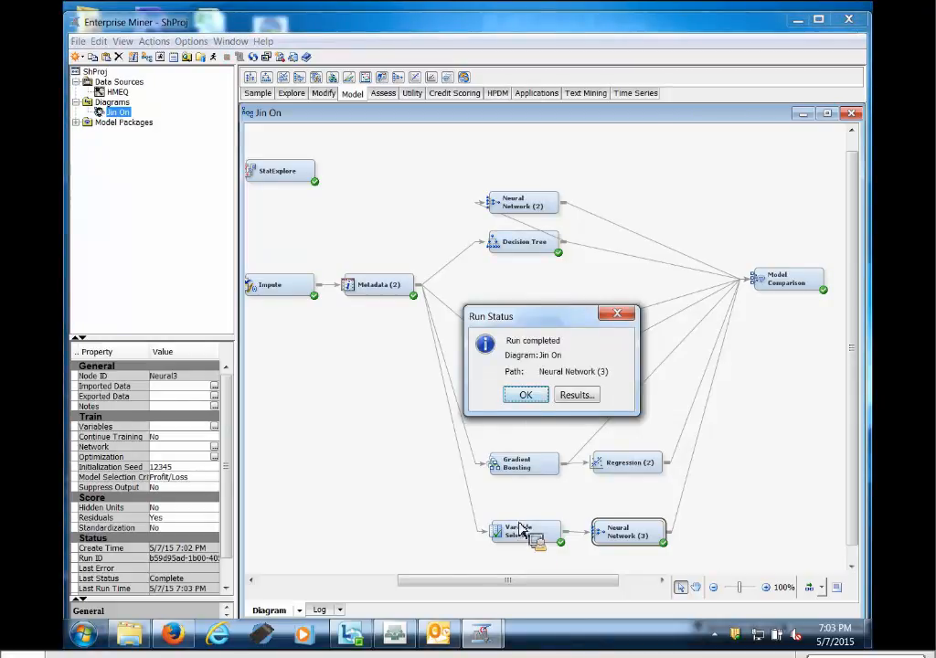
left_click(530, 395)
left_click_drag(773, 283, 768, 335)
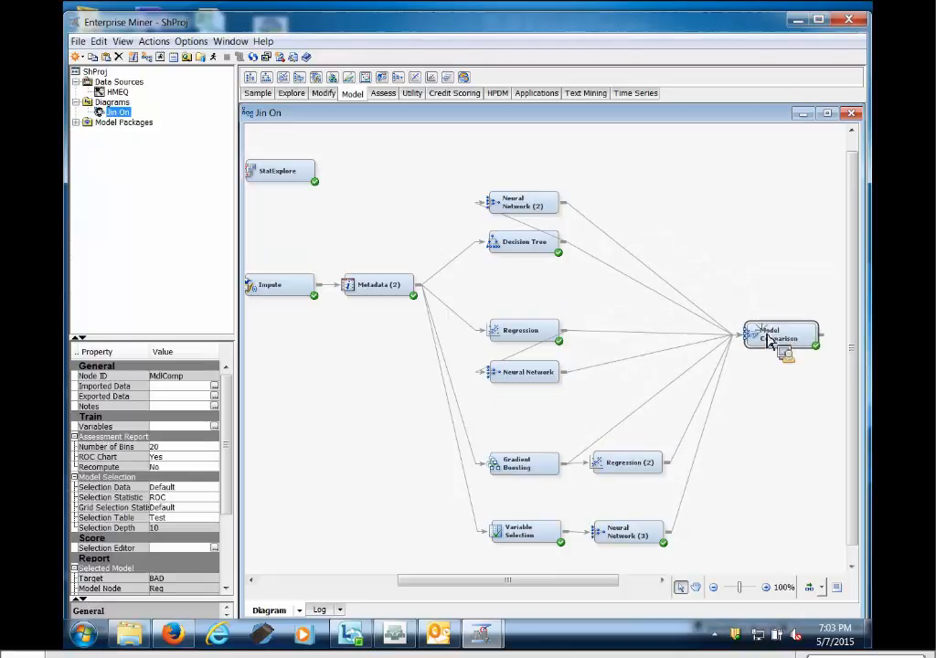
Add a Transform Variables node below Variable Selection and connect Metadata (2) to it.
left_click(325, 95)
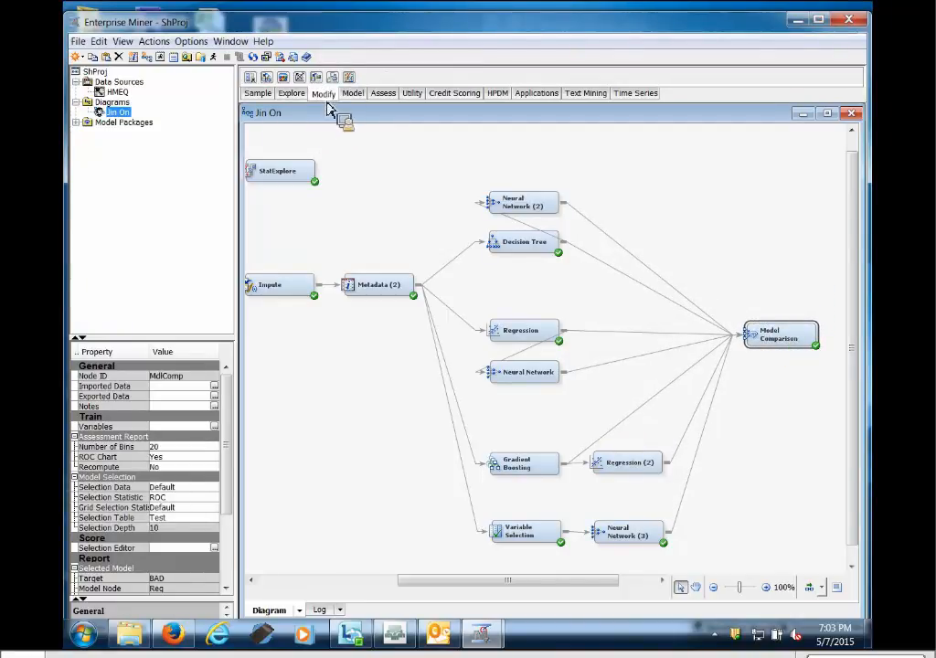
left_click_drag(277, 91, 523, 515)
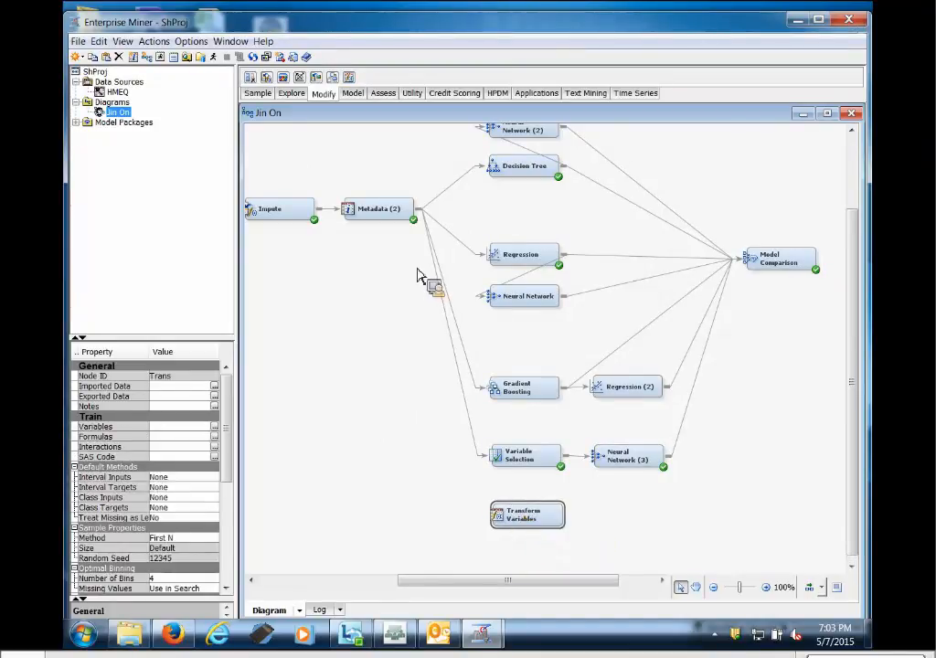
left_click_drag(424, 220, 493, 533)
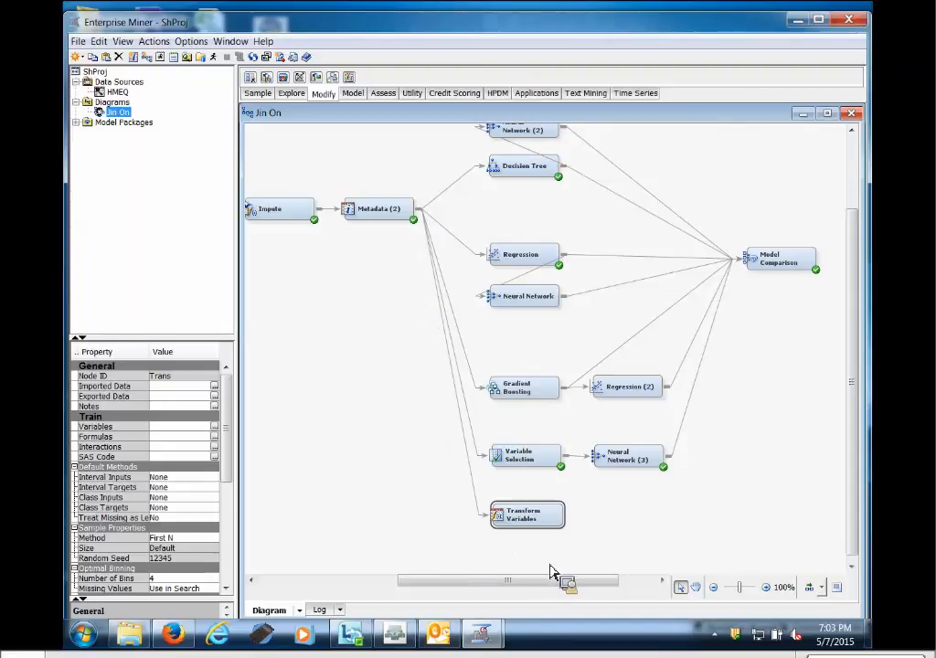
Open the Transform Variables node's variables, sort them by level and set the LOAN transformation method to Best.
right_click(537, 538)
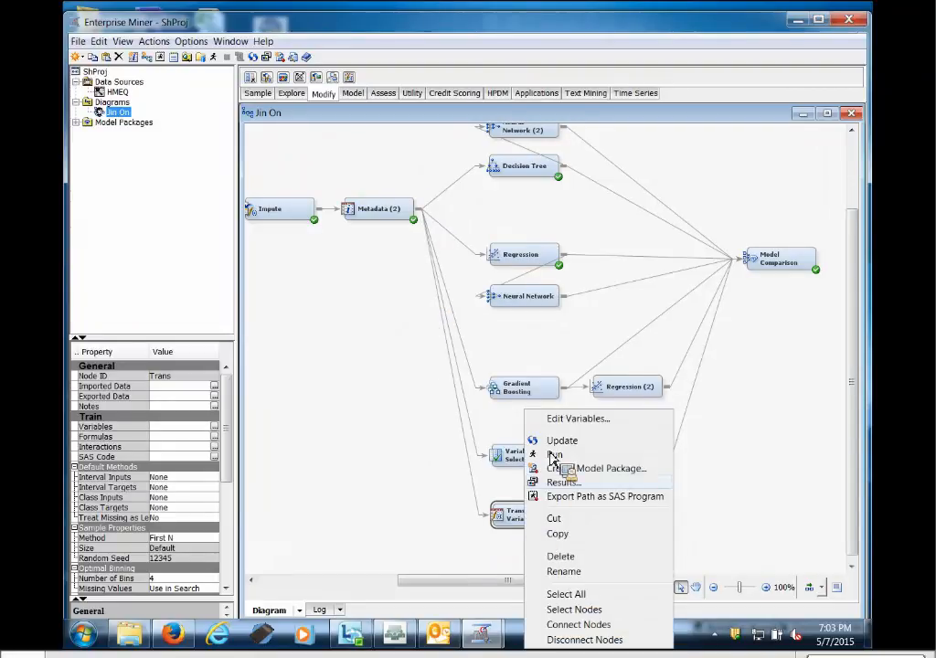
key("Escape")
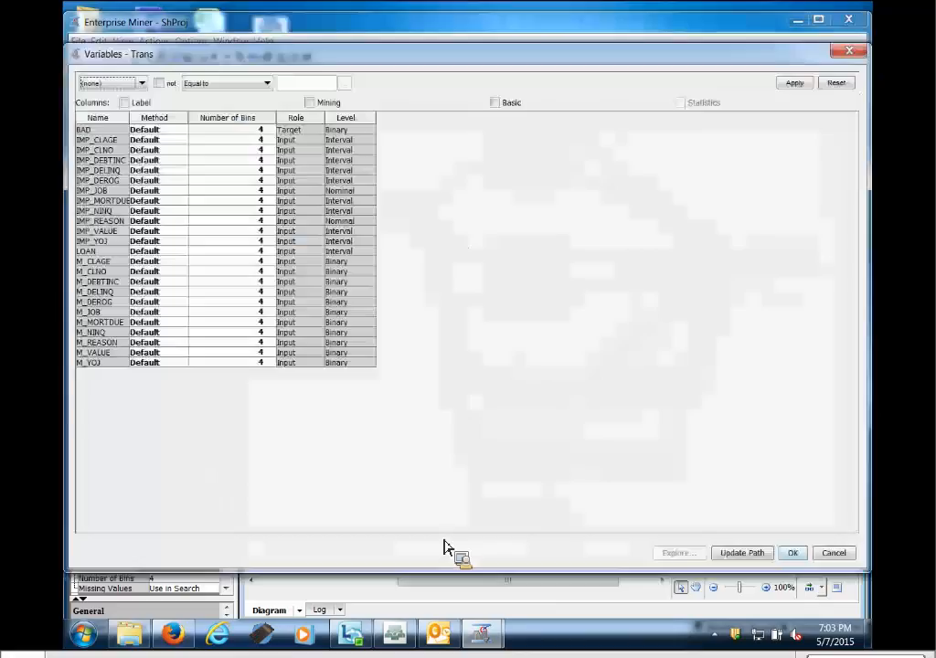
left_click(344, 118)
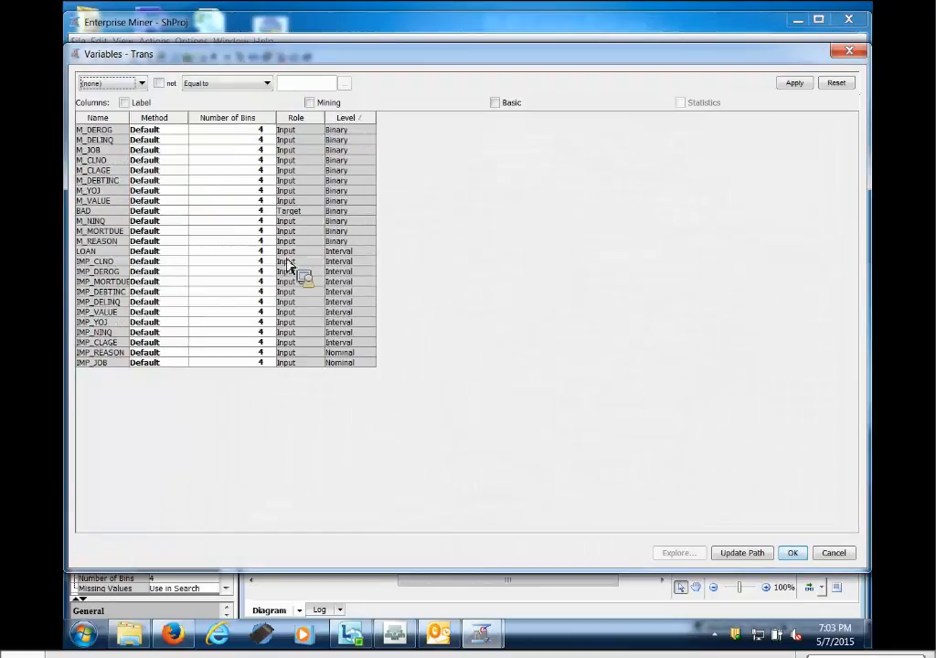
left_click(113, 252)
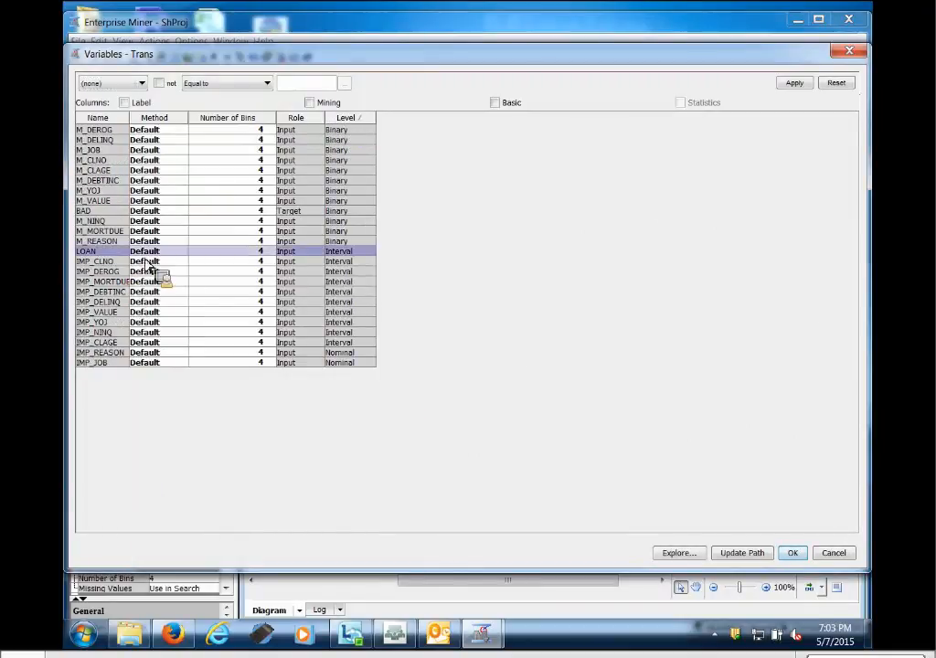
left_click(183, 251)
scroll(186, 318, "down", 3)
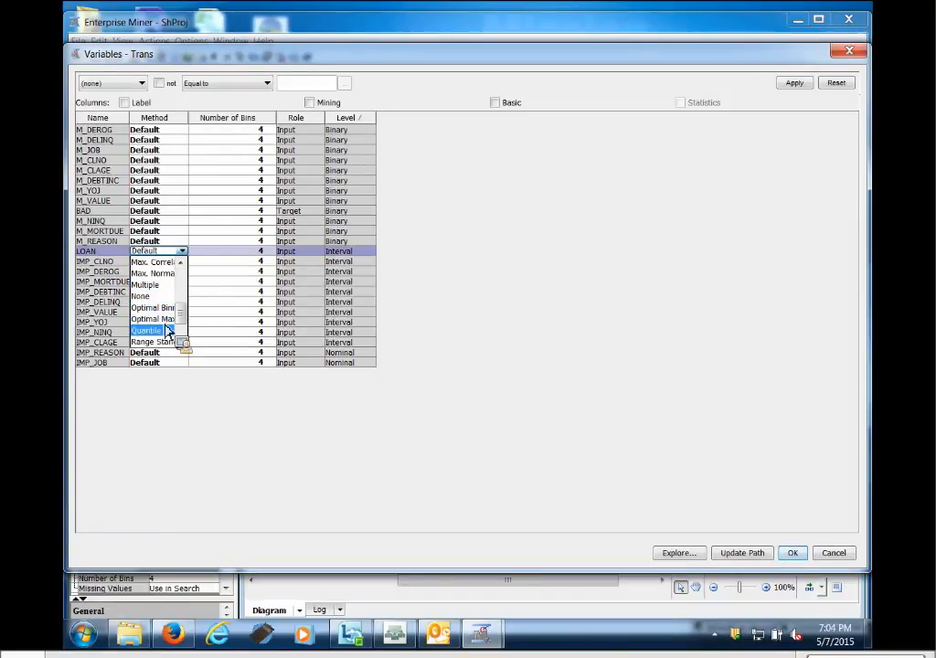
scroll(186, 326, "up", 1)
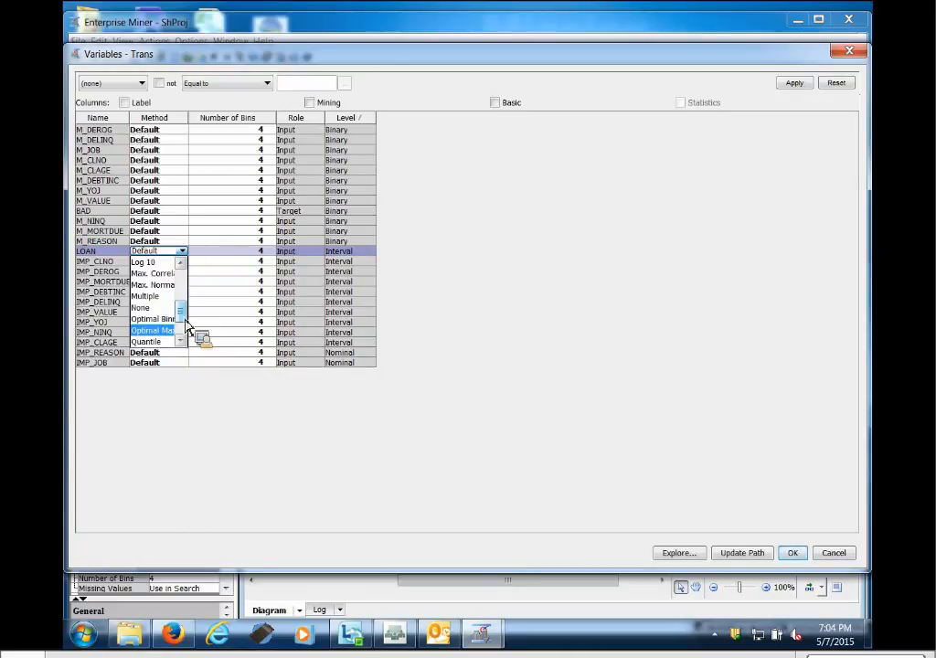
scroll(187, 324, "up", 3)
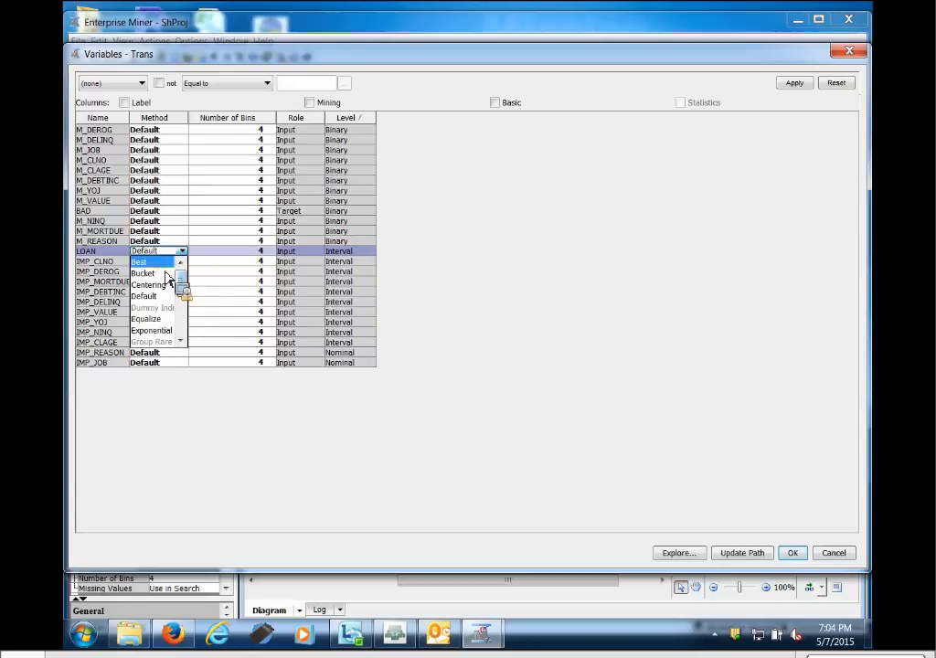
left_click(145, 262)
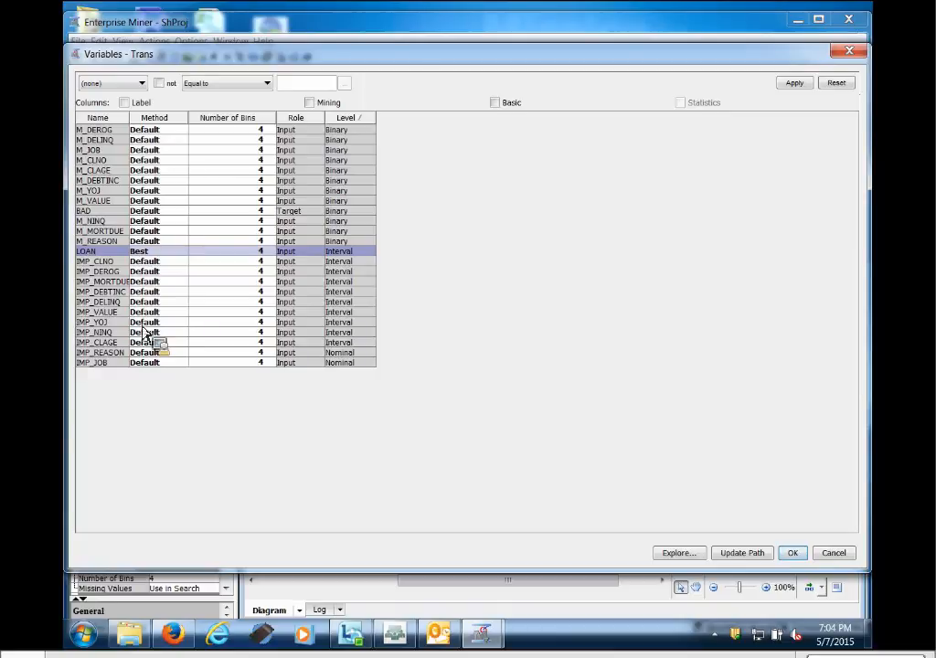
Set the transformation method to Best for the interval inputs from IMP_CLNO to IMP_CLAGE and accept the variable settings.
left_click(103, 263)
left_click_drag(107, 271, 110, 348)
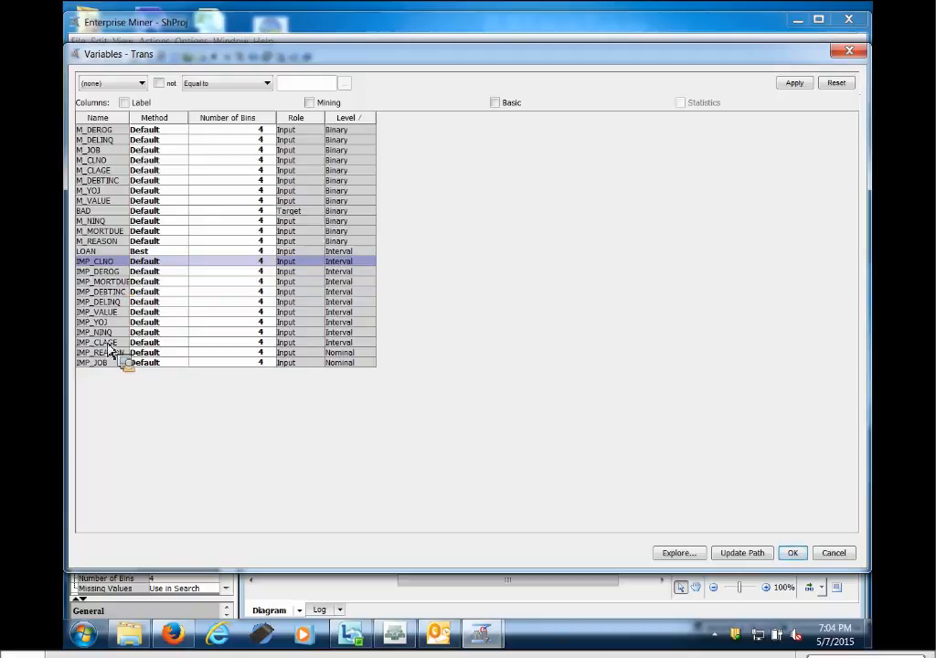
left_click(103, 343, "shift")
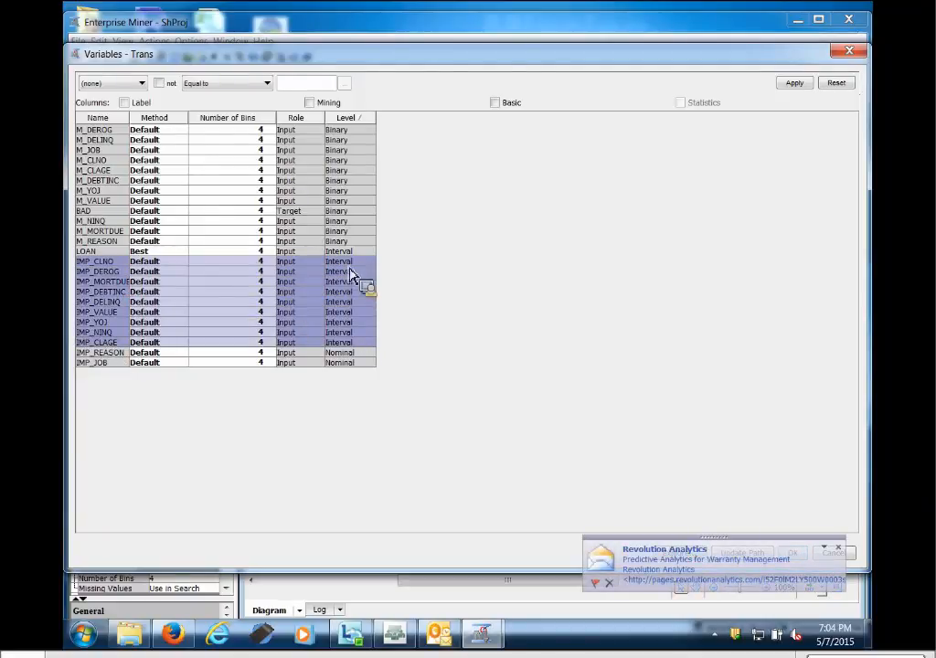
left_click(188, 267)
left_click(180, 279)
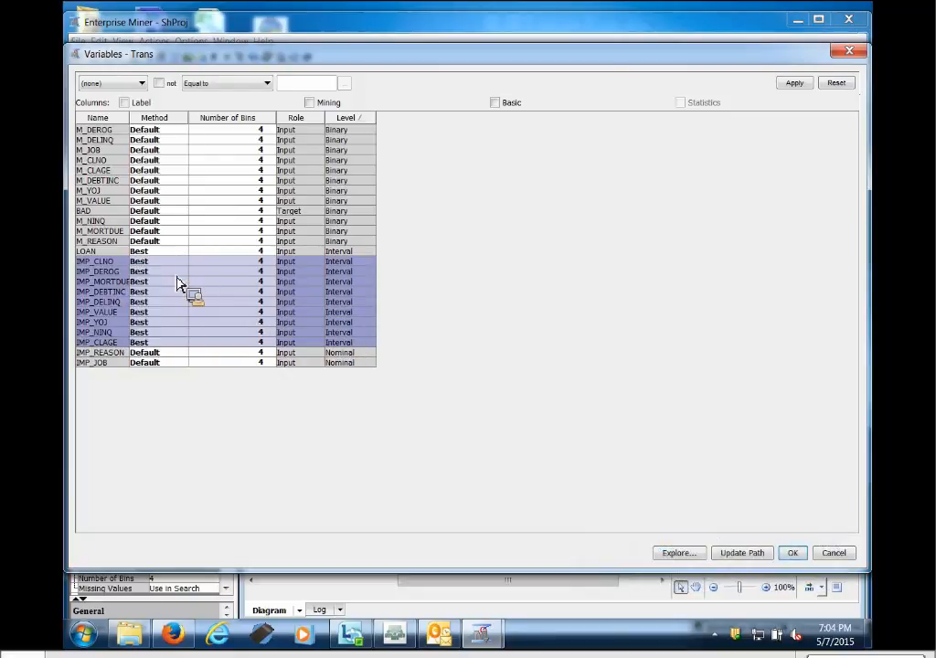
left_click(793, 553)
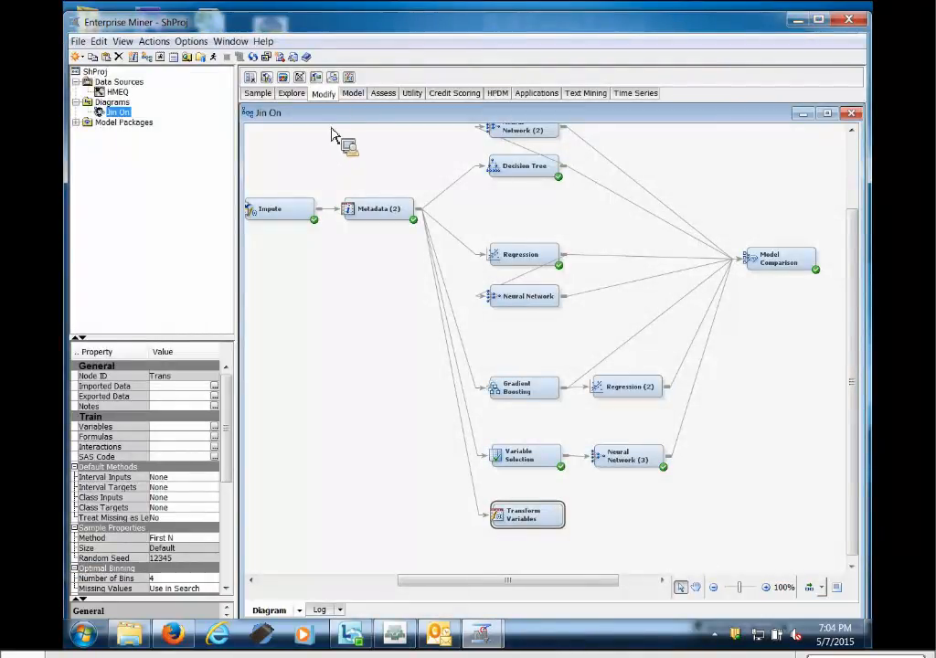
Add a third Regression node beside Transform Variables, connect Transform Variables to it and align it under Neural Network (3).
left_click(353, 93)
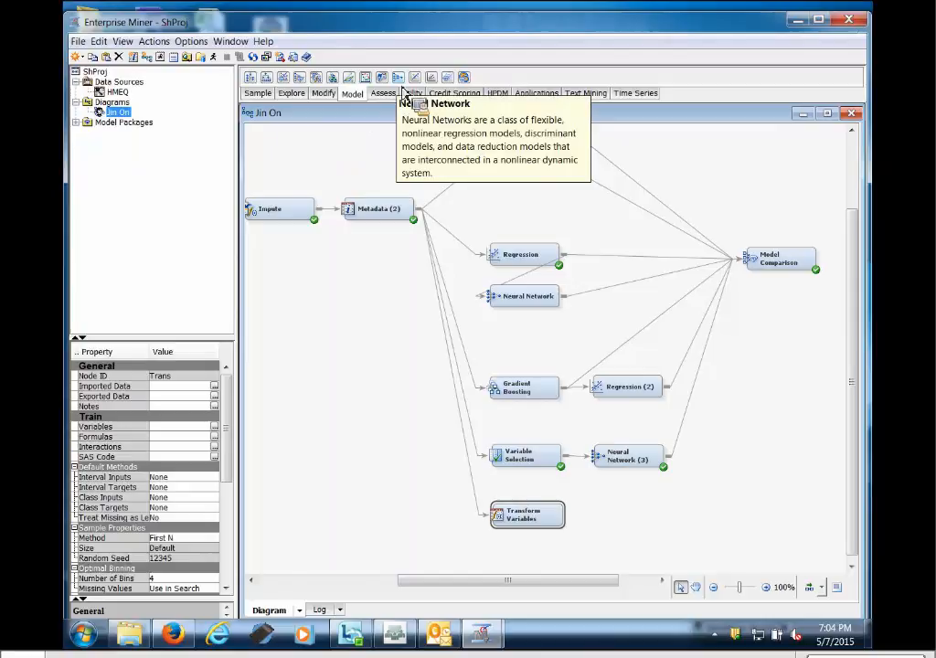
mouse_move(434, 80)
left_mouse_down()
mouse_move(534, 358)
mouse_move(612, 512)
mouse_move(622, 560)
left_mouse_up()
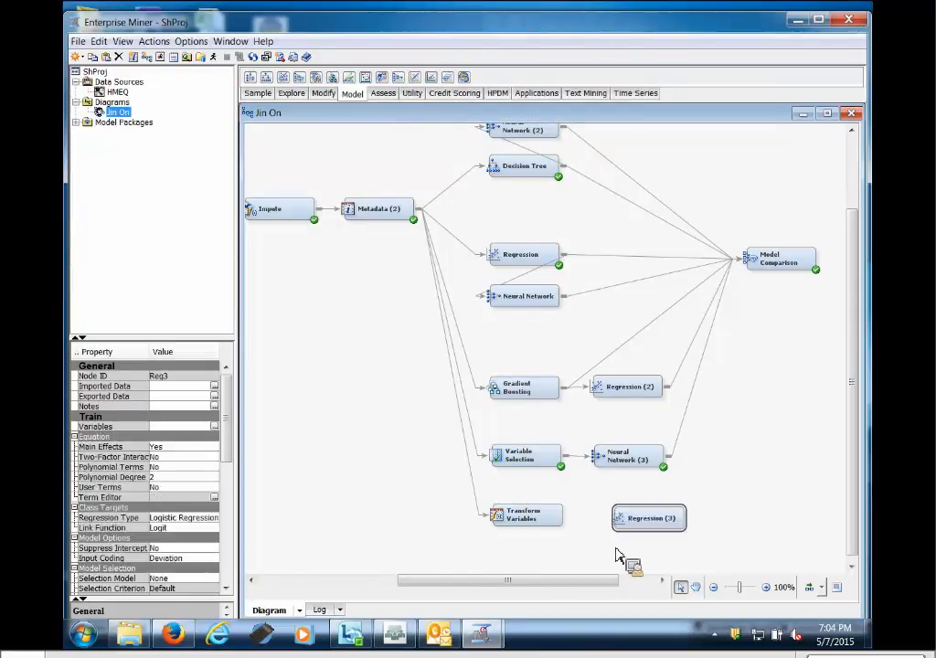
left_click_drag(574, 523, 618, 523)
left_click(617, 524)
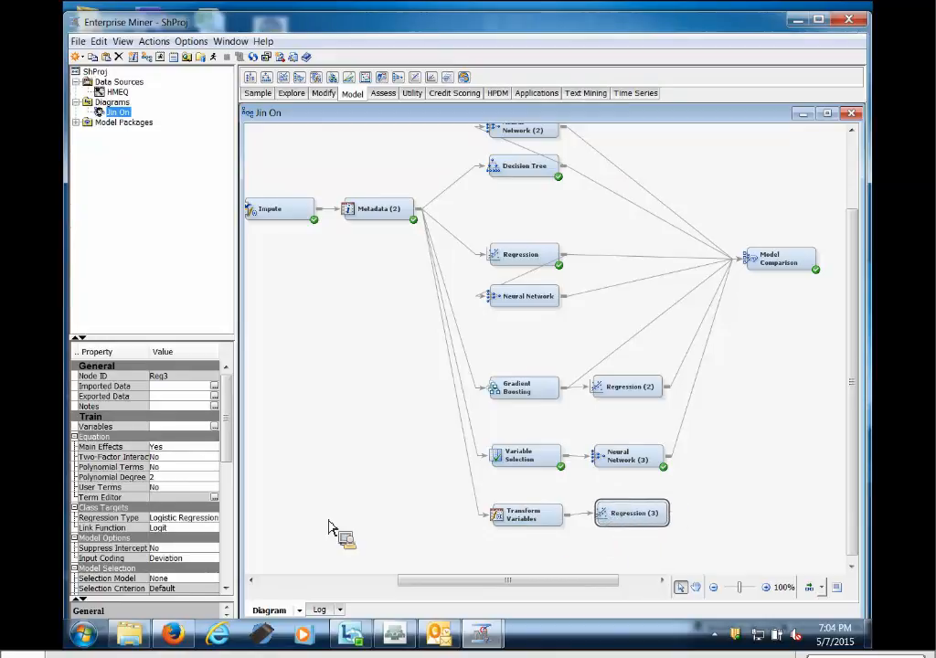
Set the selection model of Regression (3) to Forward.
left_click_drag(225, 424, 234, 465)
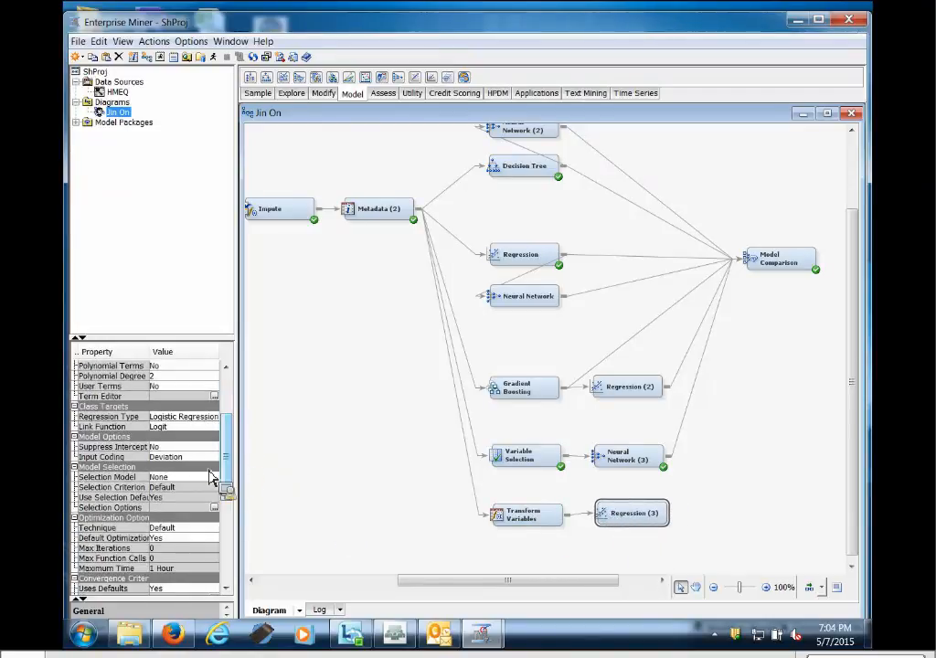
left_click(210, 477)
left_click(199, 498)
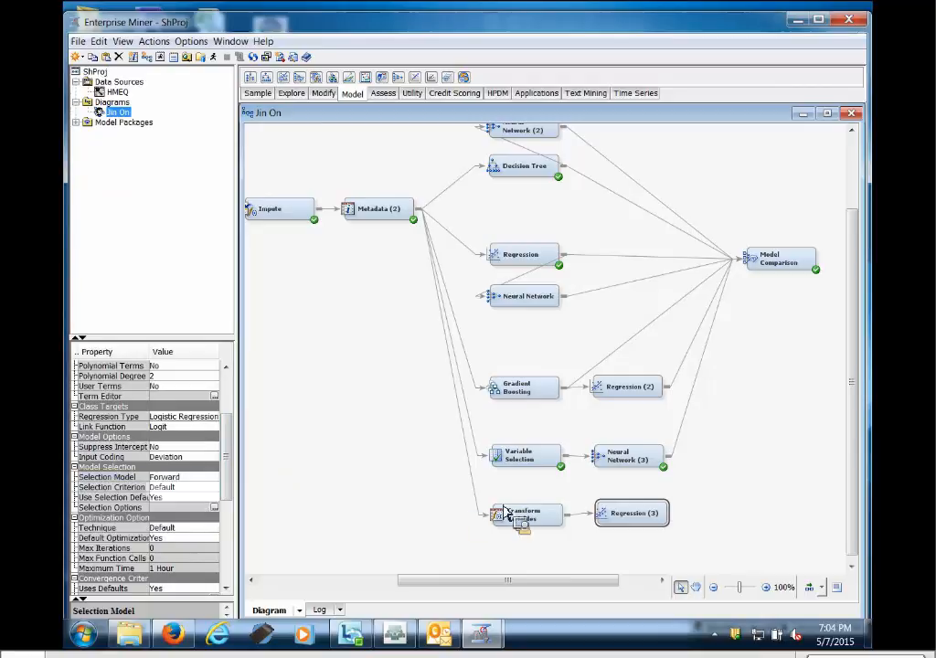
Connect Regression (3) to Model Comparison and move Model Comparison slightly down and outward.
left_click(689, 529)
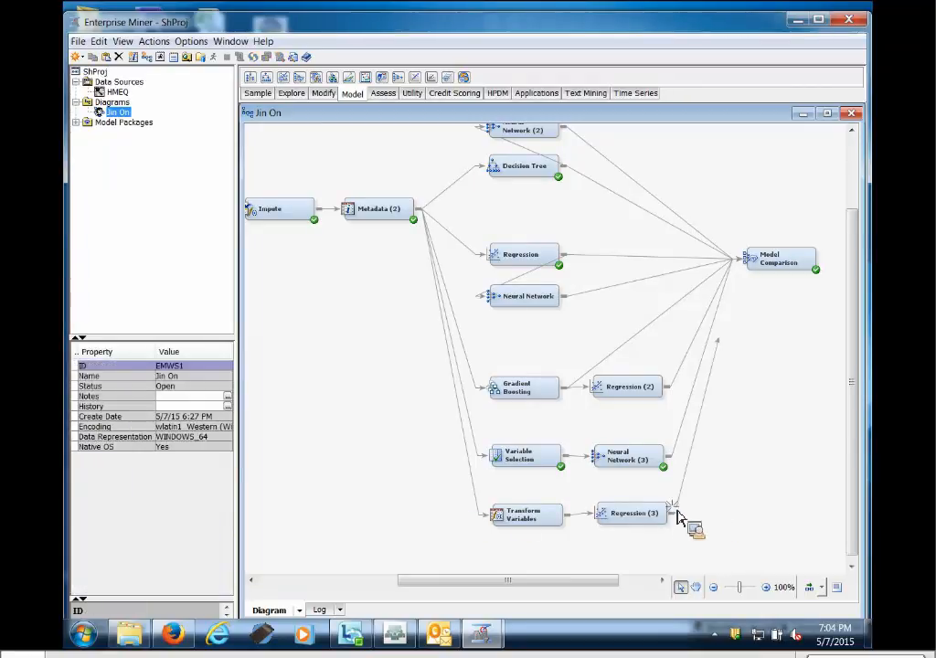
left_click_drag(755, 266, 782, 286)
left_click_drag(559, 582, 596, 582)
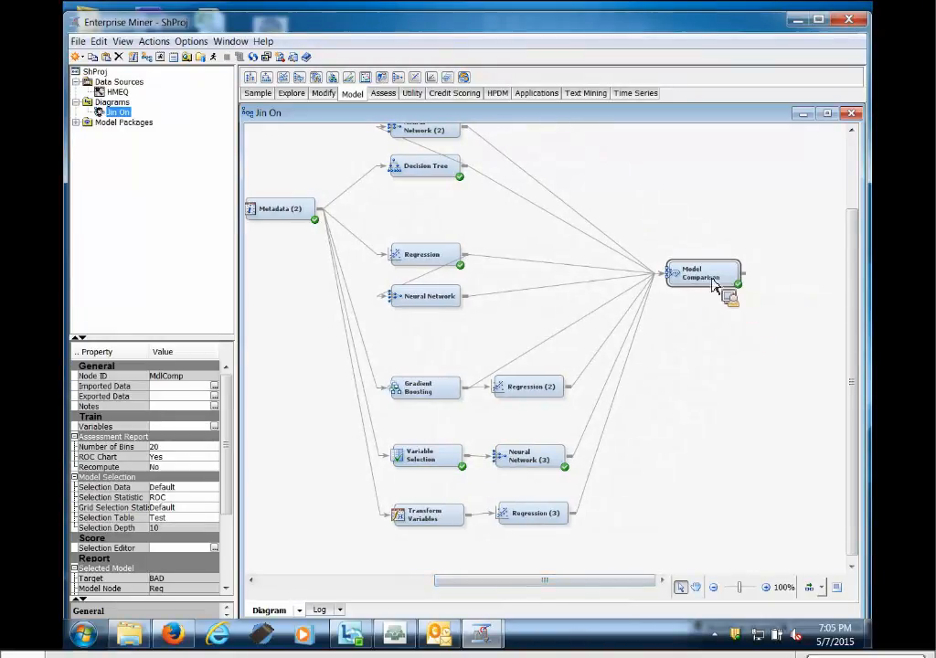
Run the path to the Model Comparison node and confirm the run.
right_click(715, 286)
left_click(740, 322)
left_click(565, 396)
scroll(313, 356, "up", 3)
scroll(308, 351, "down", 2)
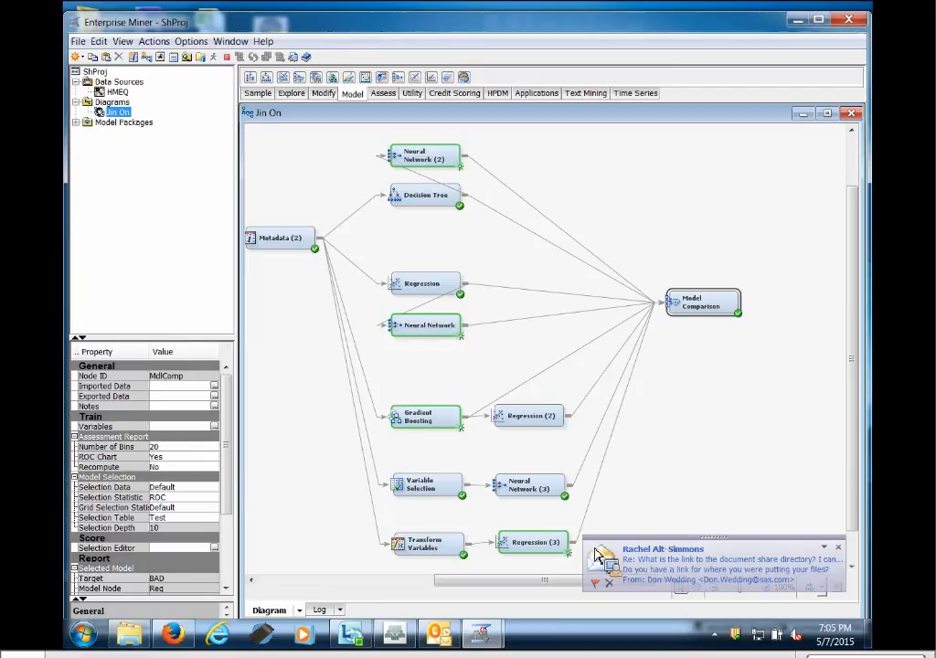
Open the incoming Outlook e-mail about the document share directory, start a reply to its sender and show the desktop.
left_click(713, 583)
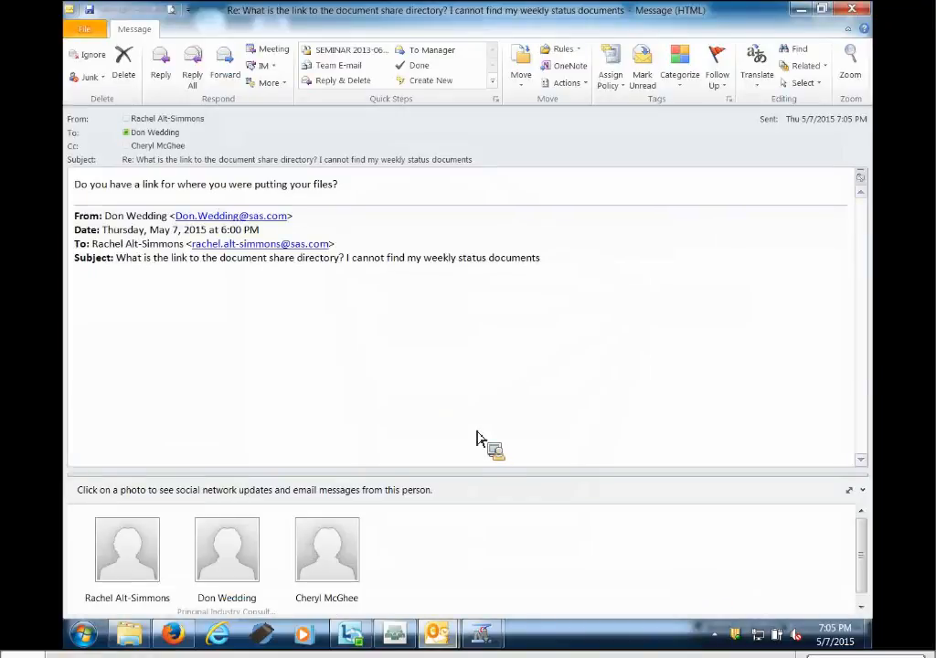
left_click(165, 78)
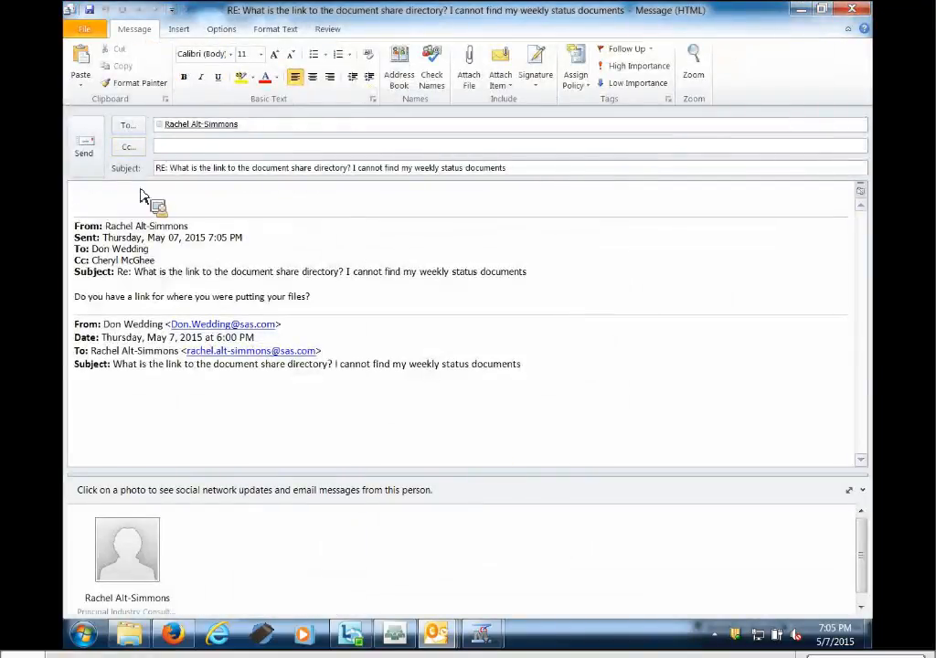
key("super+d")
left_click(433, 151)
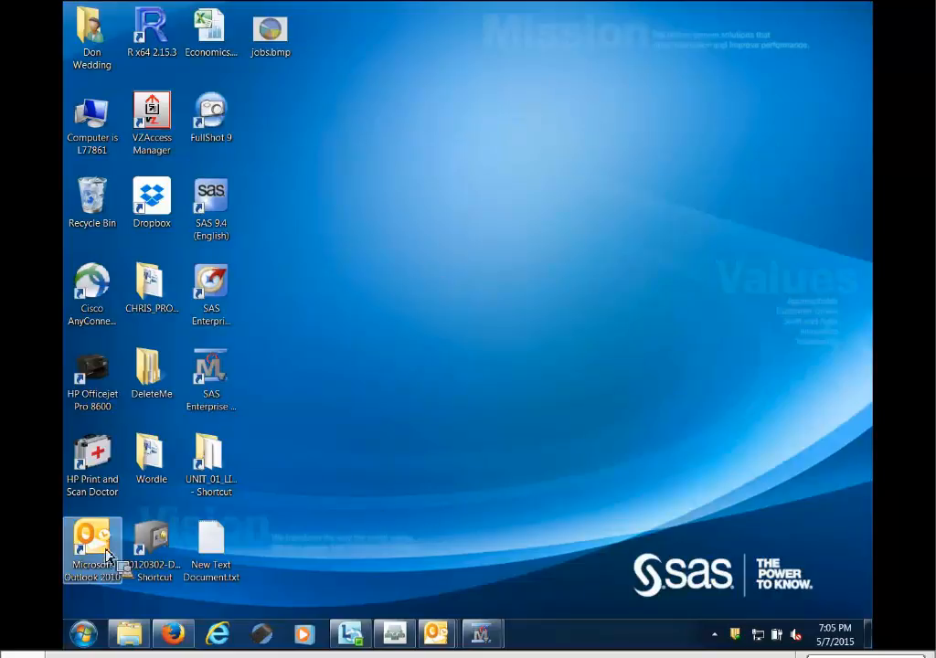
Open Internet Explorer and load the personal All Documents page from the SAS RED TAPE favorites folder.
left_click(218, 634)
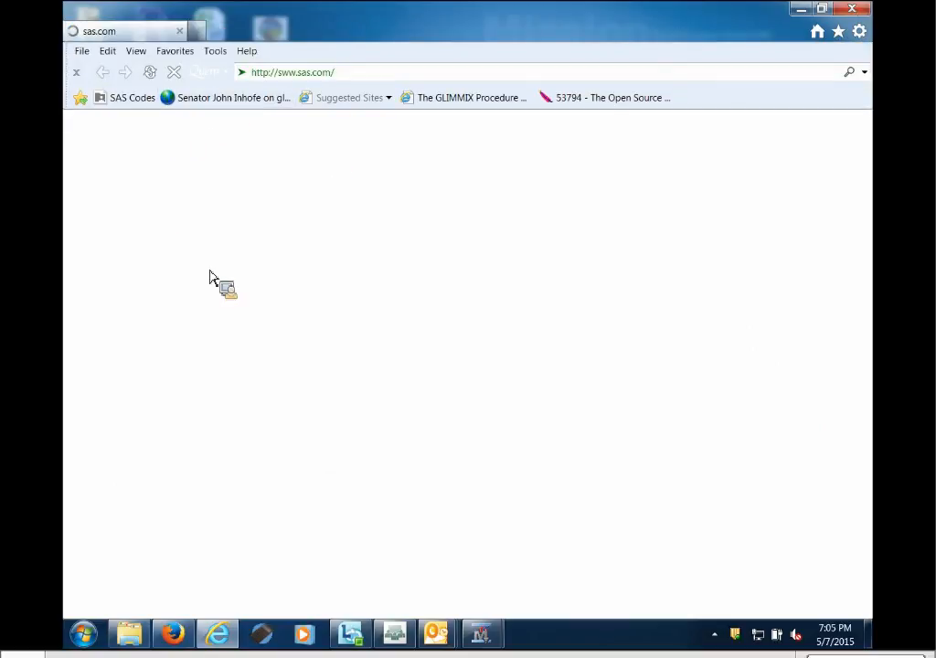
left_click(183, 52)
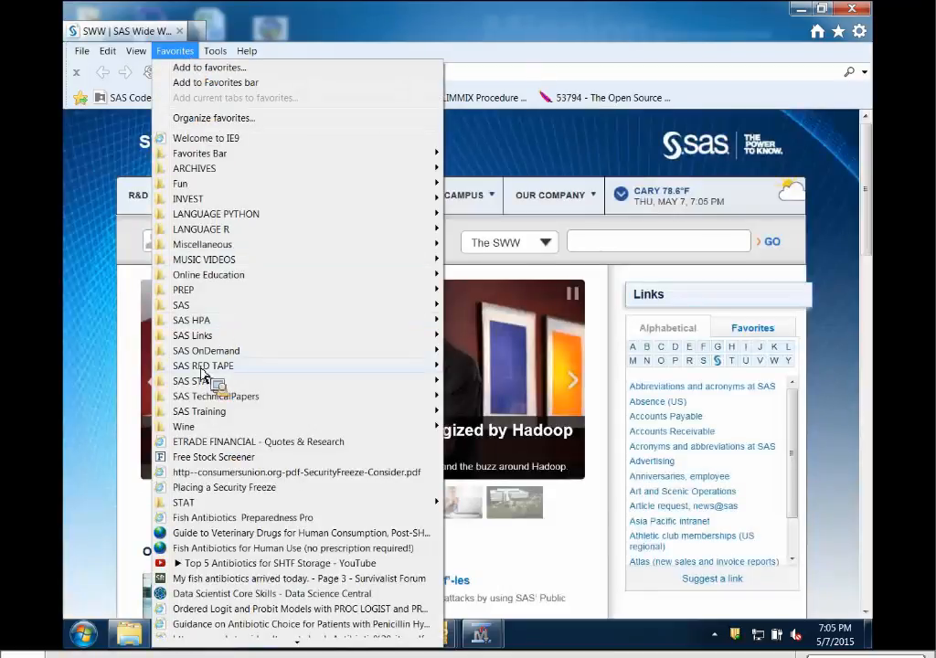
mouse_move(202, 370)
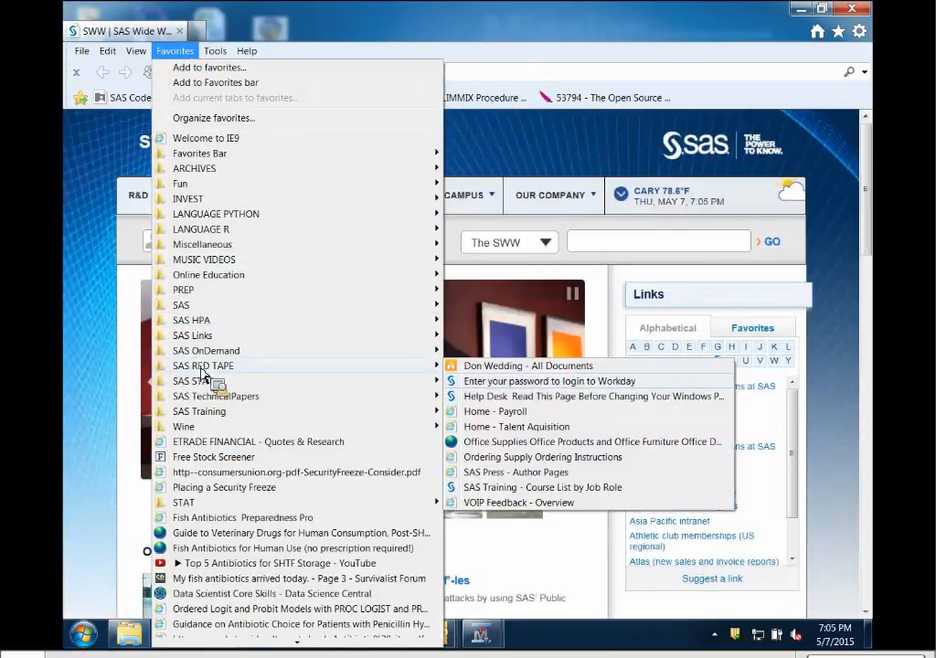
left_click(494, 367)
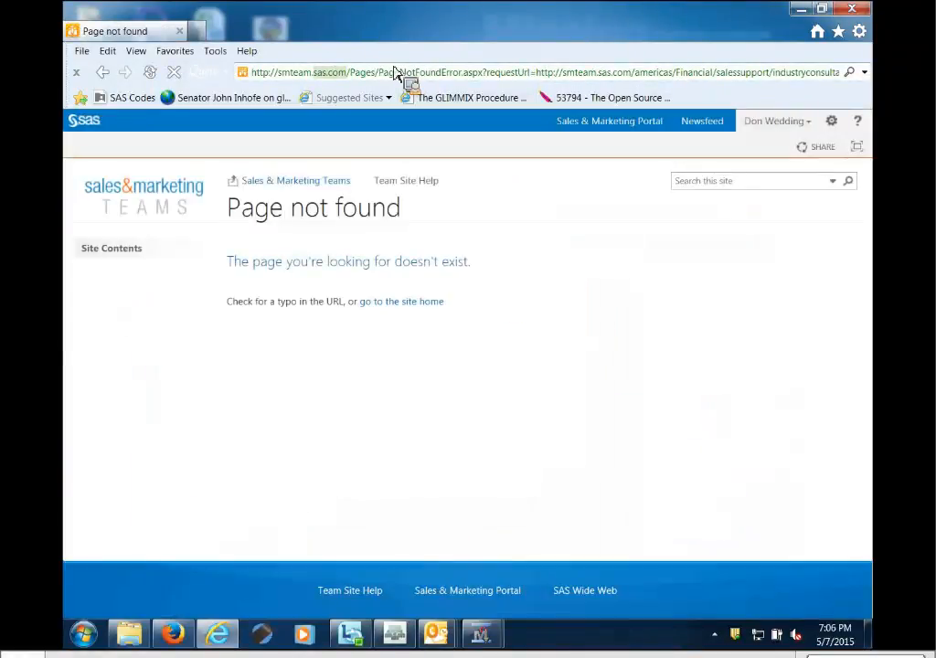
Delete the error-page prefix from the start of the web address up to "stUrl=" and dismiss the run status message.
left_click(348, 73)
key("Home")
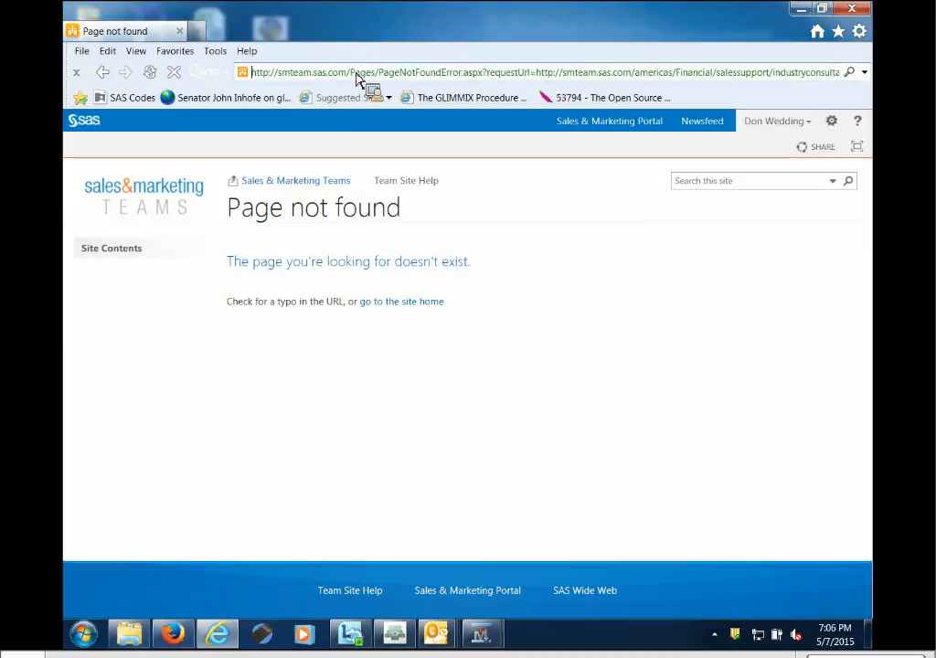
key("Delete")
key("Delete")
key("Delete")
key("Delete")
key("Delete")
key("Delete")
key("Delete")
key("Delete")
key("Delete")
key("Delete")
key("Delete")
key("Delete")
key("Delete")
key("Delete")
key("Delete")
key("Delete")
key("Delete")
key("Delete")
key("Delete")
key("Delete")
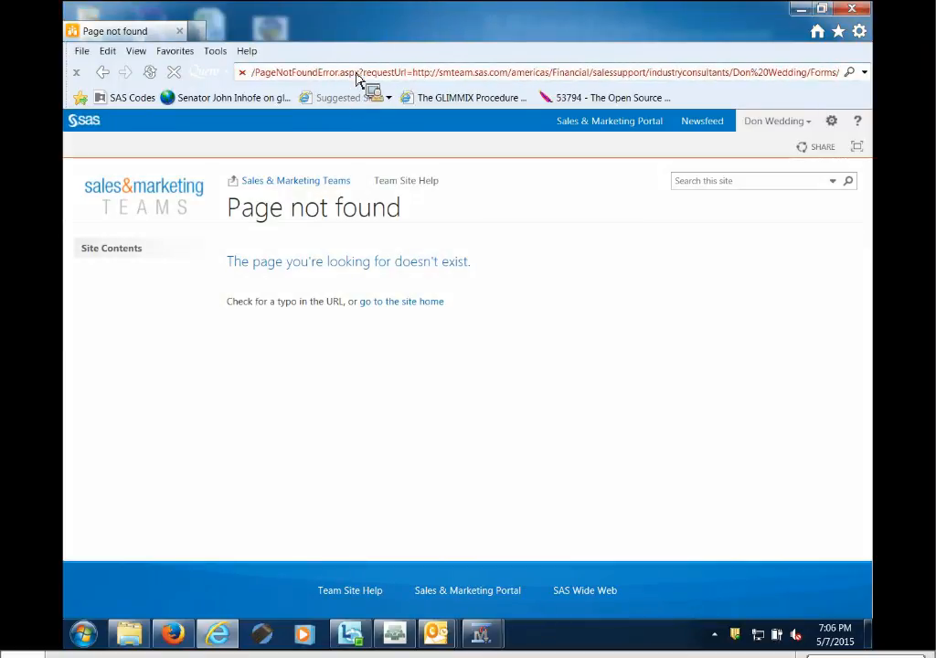
key("Delete")
key("Delete")
key("Delete")
key("Delete")
key("Delete")
key("Delete")
key("Delete")
key("Delete")
key("Delete")
key("Delete")
key("Delete")
key("Delete")
key("Delete")
key("Delete")
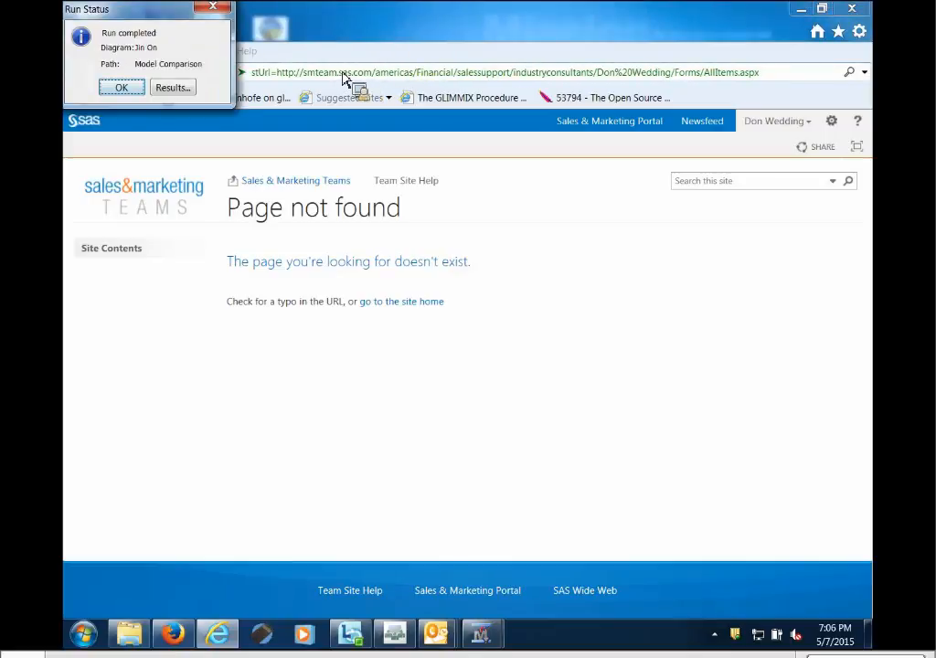
left_click(121, 86)
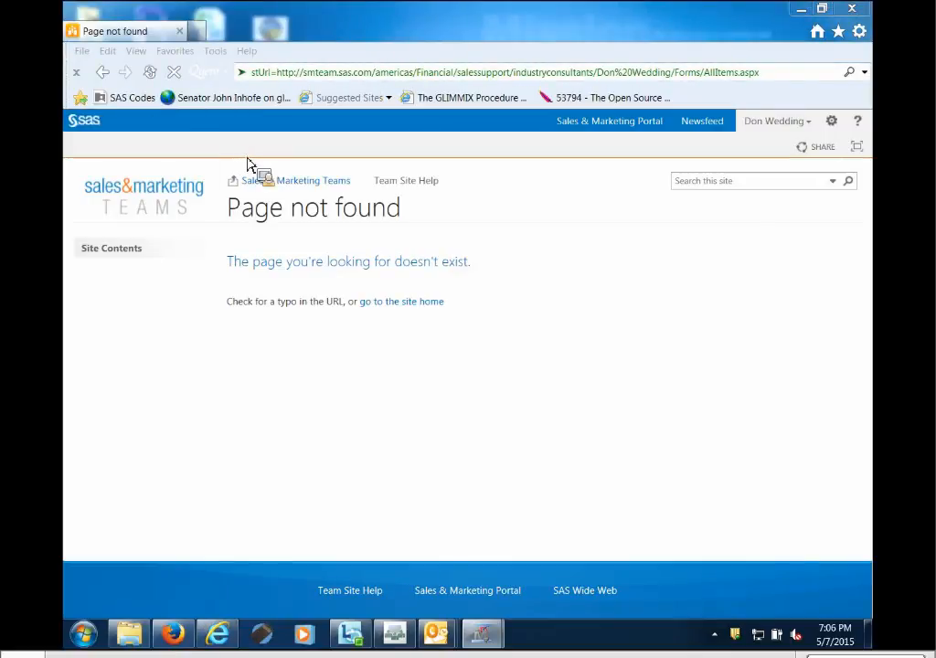
left_click(257, 79)
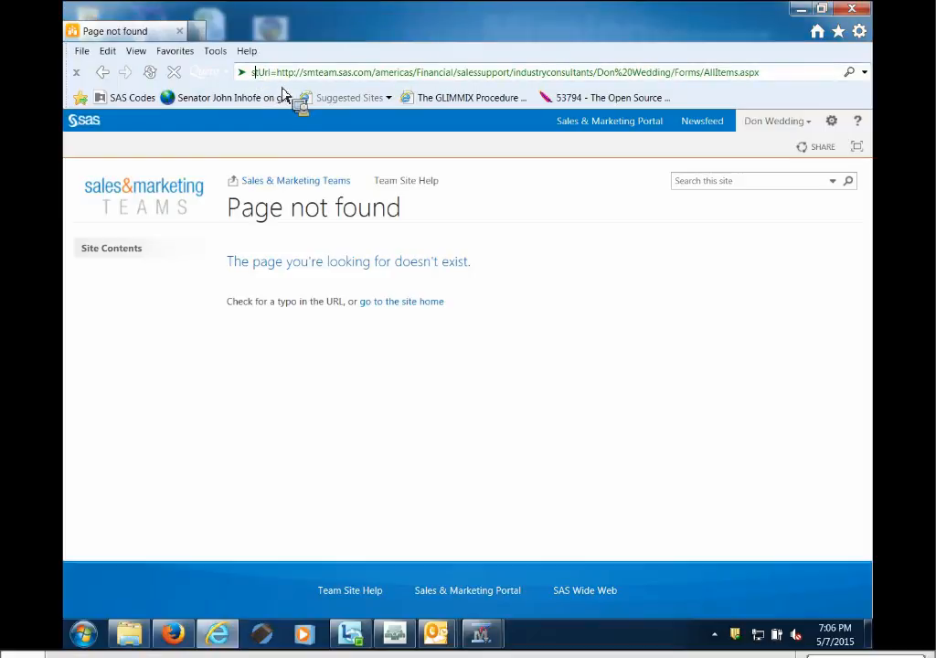
key("Delete")
key("Delete")
key("Delete")
key("Delete")
key("Delete")
key("Delete")
key("Delete")
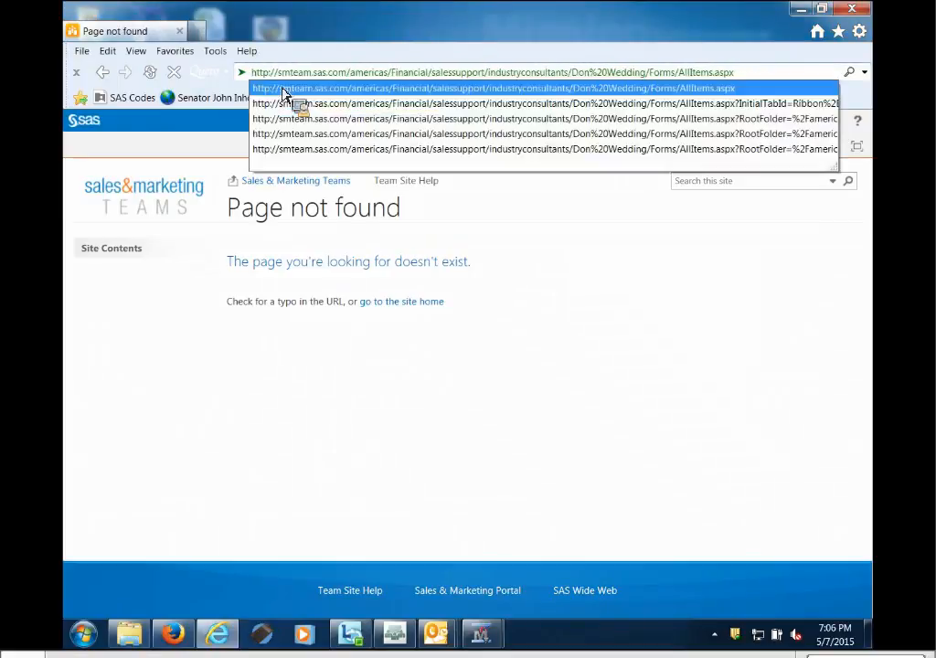
type("h")
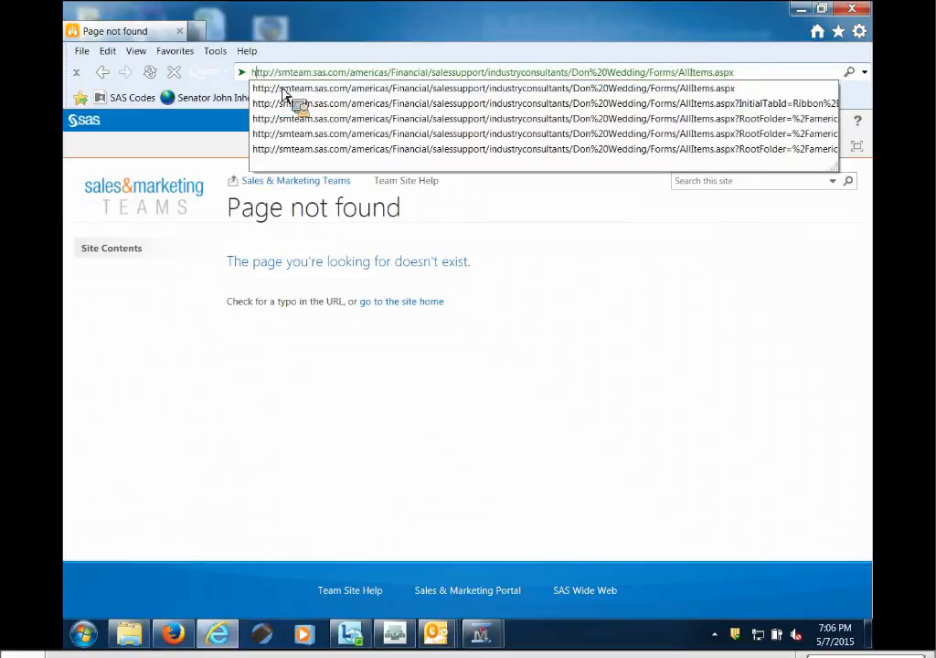
key("ctrl+a")
key("ctrl+c")
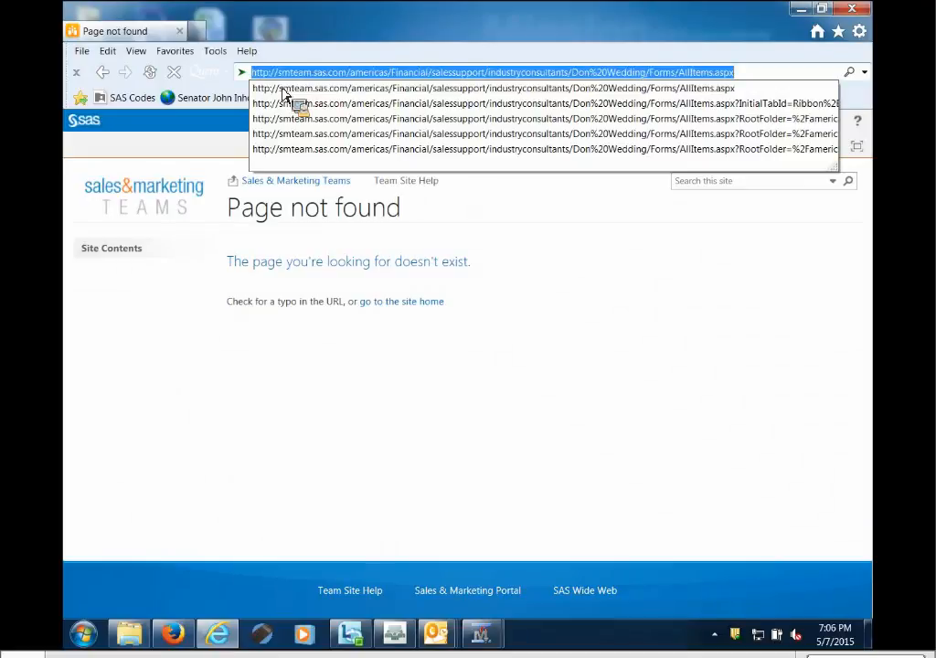
left_click(541, 247)
left_click(862, 15)
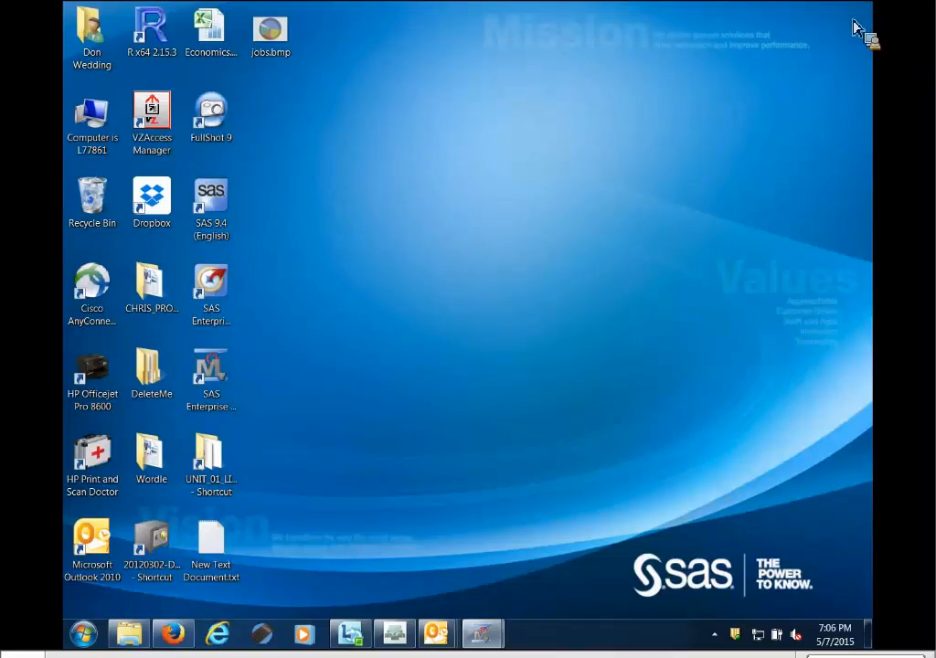
Switch to the Outlook reply draft, paste the copied document share link into its body and send it.
mouse_move(448, 640)
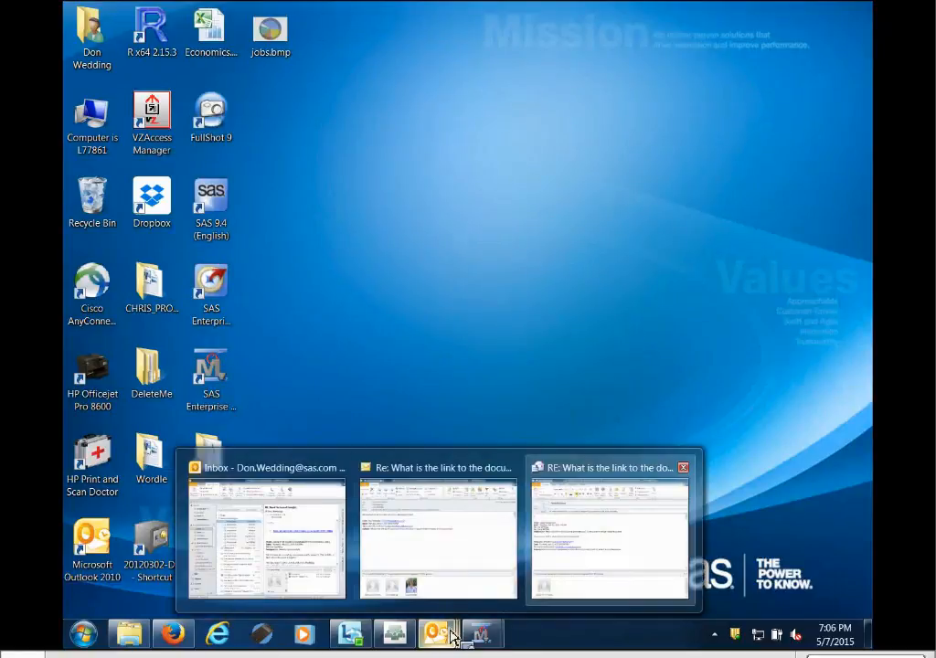
left_click(596, 476)
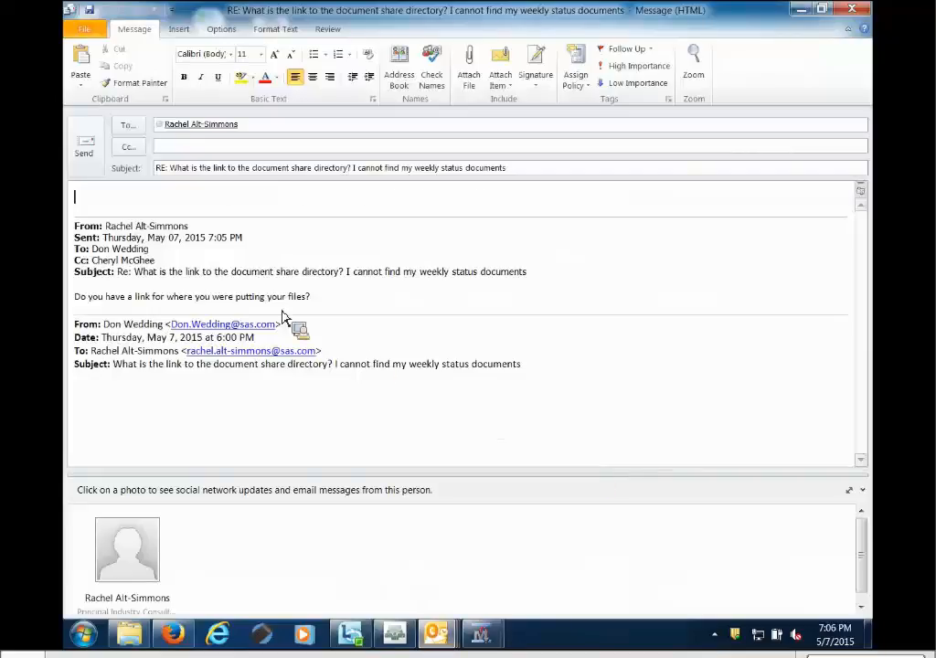
key("ctrl+v")
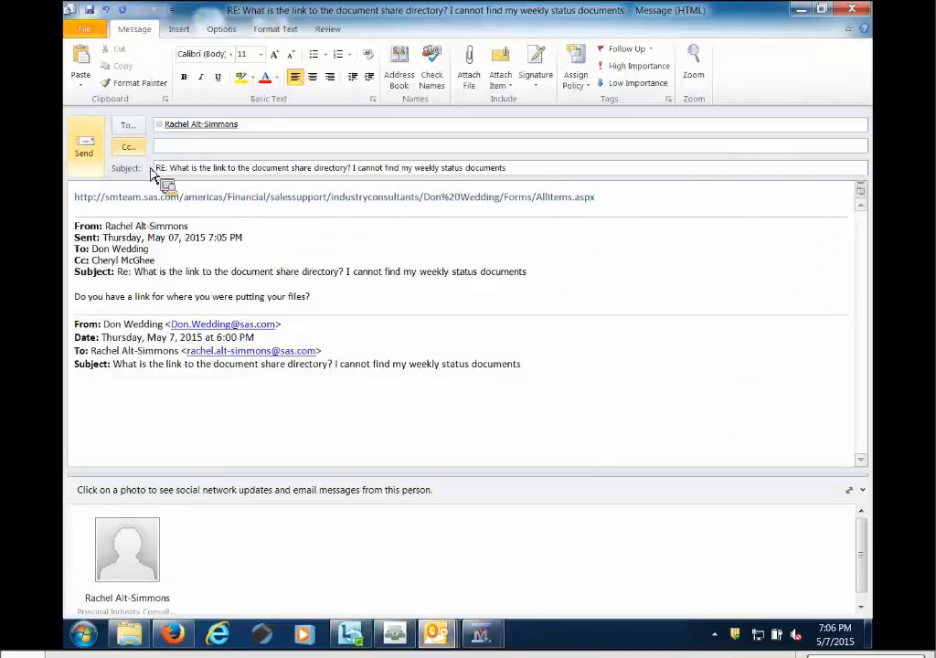
left_click(95, 151)
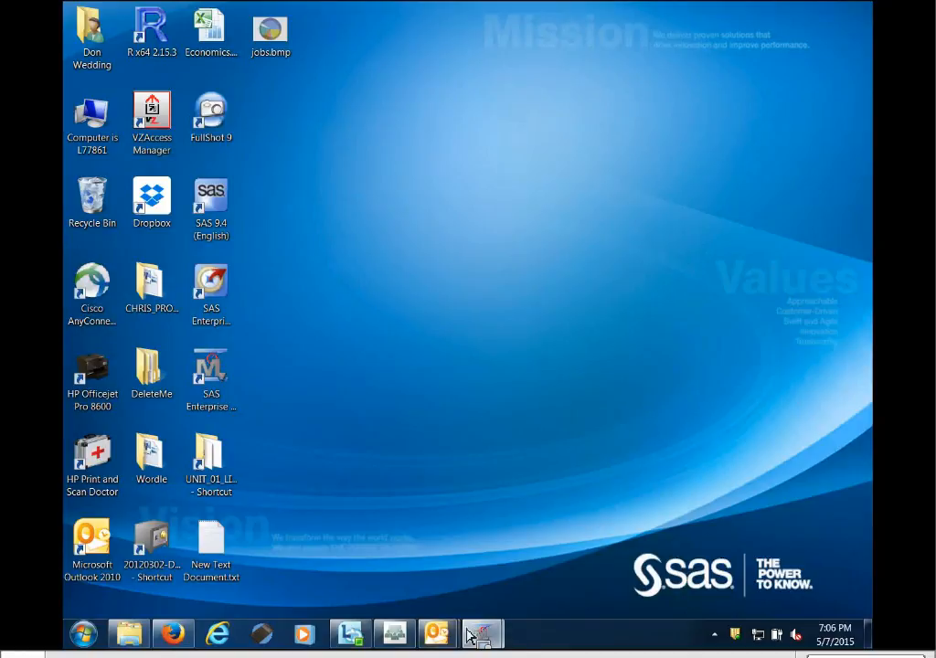
Close the leftover Explore window with the training data pie chart and switch back to the Enterprise Miner project.
mouse_move(494, 633)
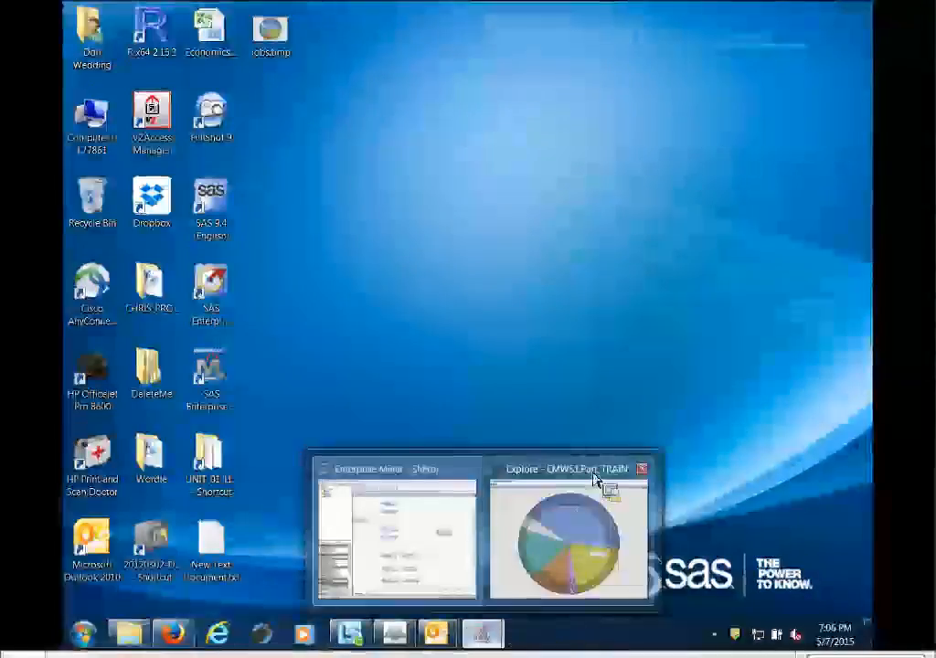
left_click(642, 469)
left_click(533, 575)
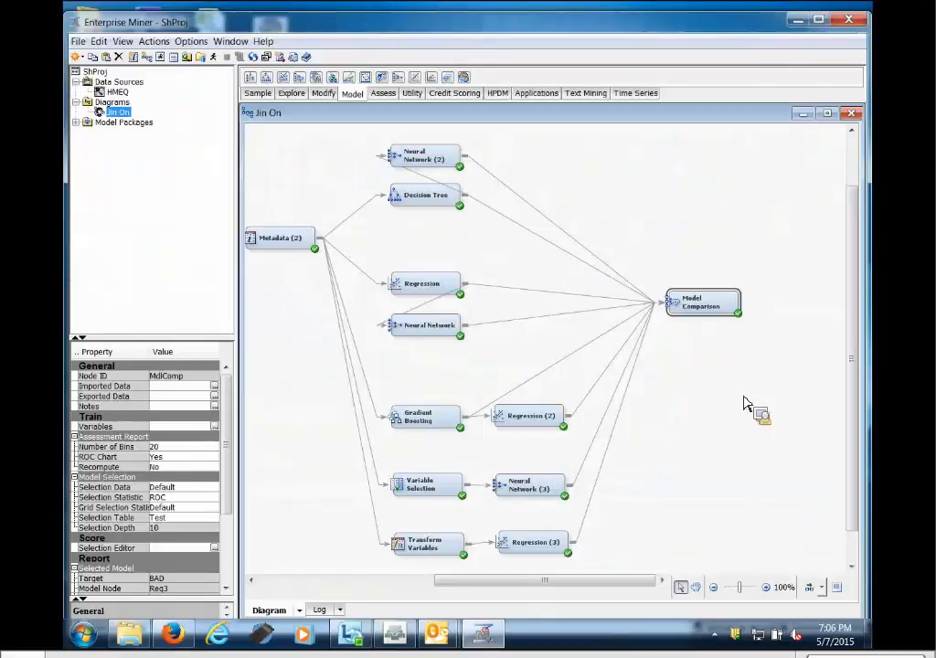
Open the Model Comparison results, enlarge the Fit Statistics table to review the selected model and ROC index, and close the results.
right_click(692, 307)
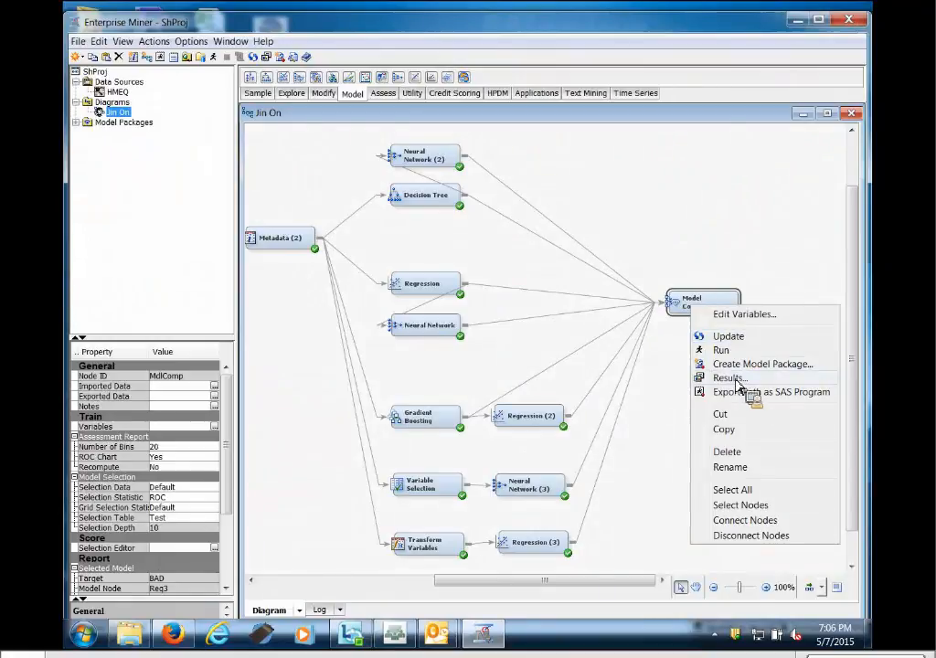
left_click(646, 464)
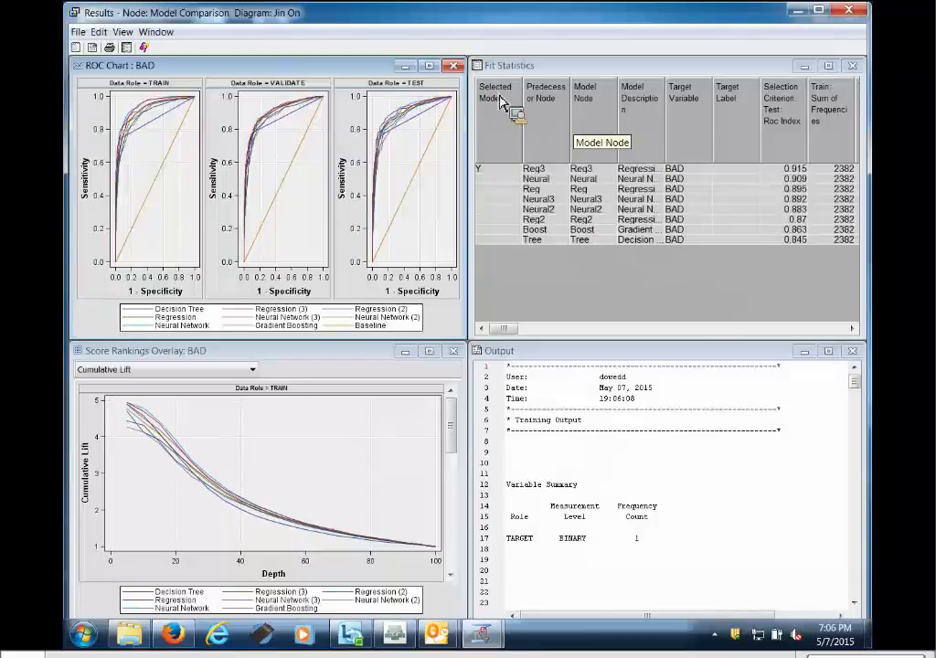
left_click(829, 66)
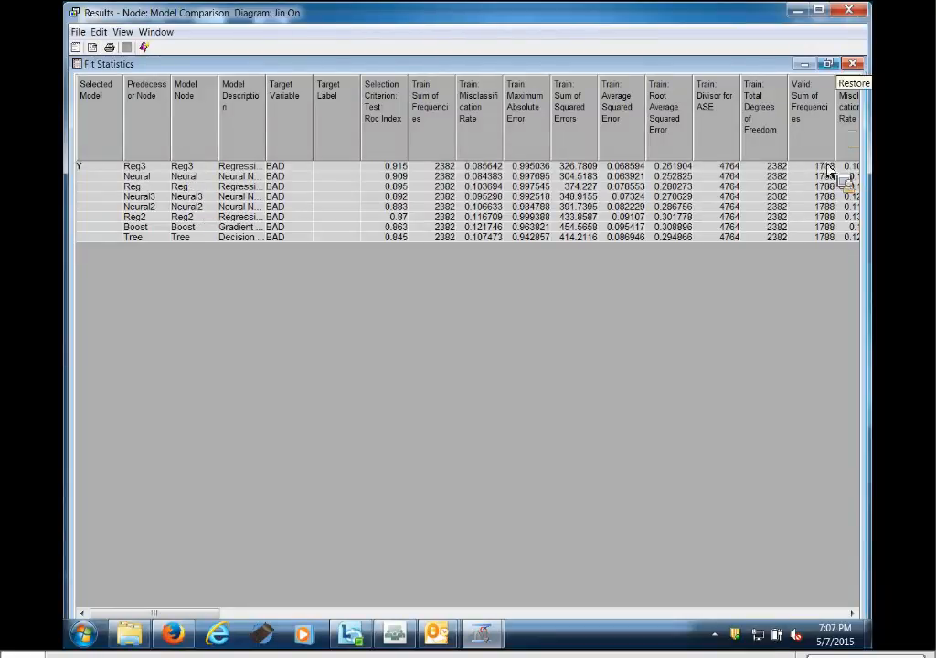
left_click(849, 11)
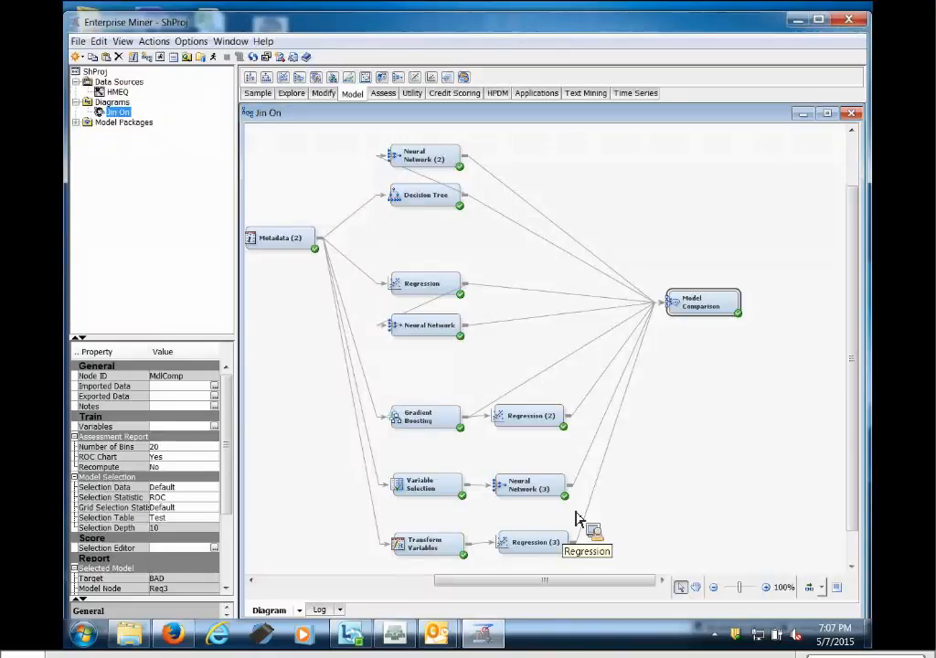
Open the results of the Regression (3) node, review its fit statistics and effects plot, and close them.
left_click(561, 549)
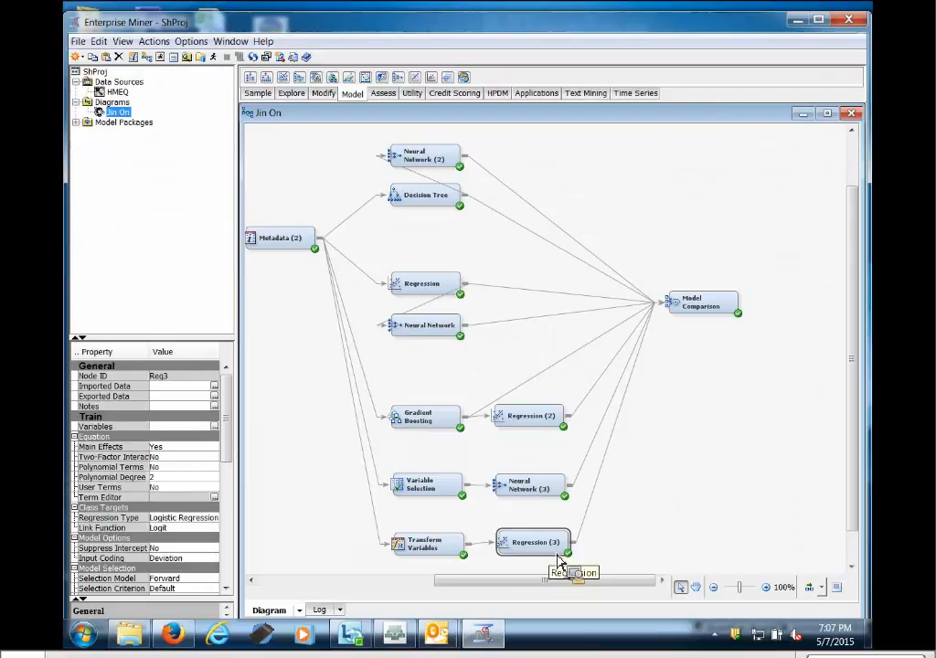
left_click(706, 311)
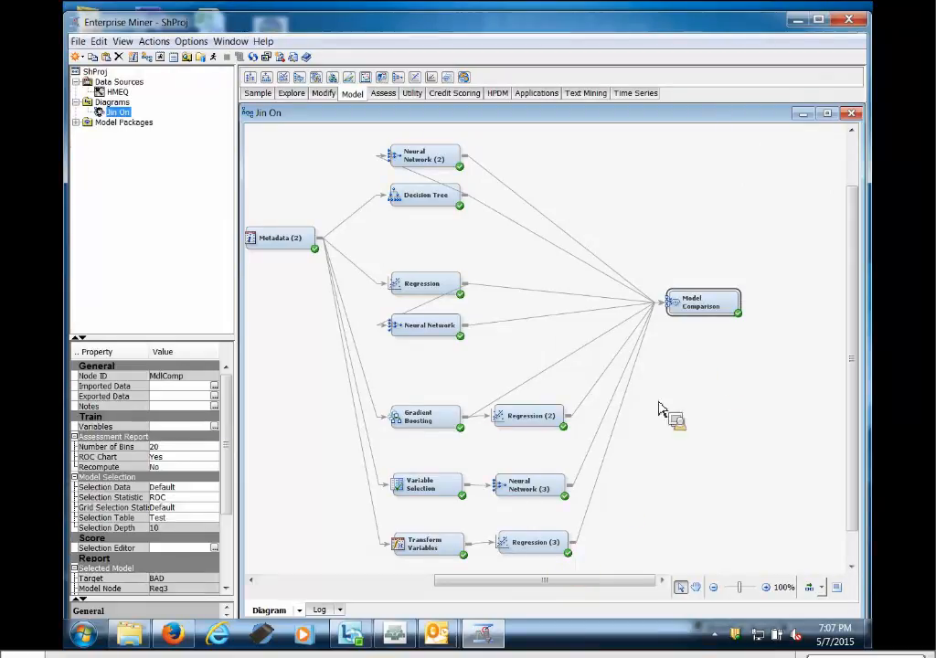
right_click(545, 548)
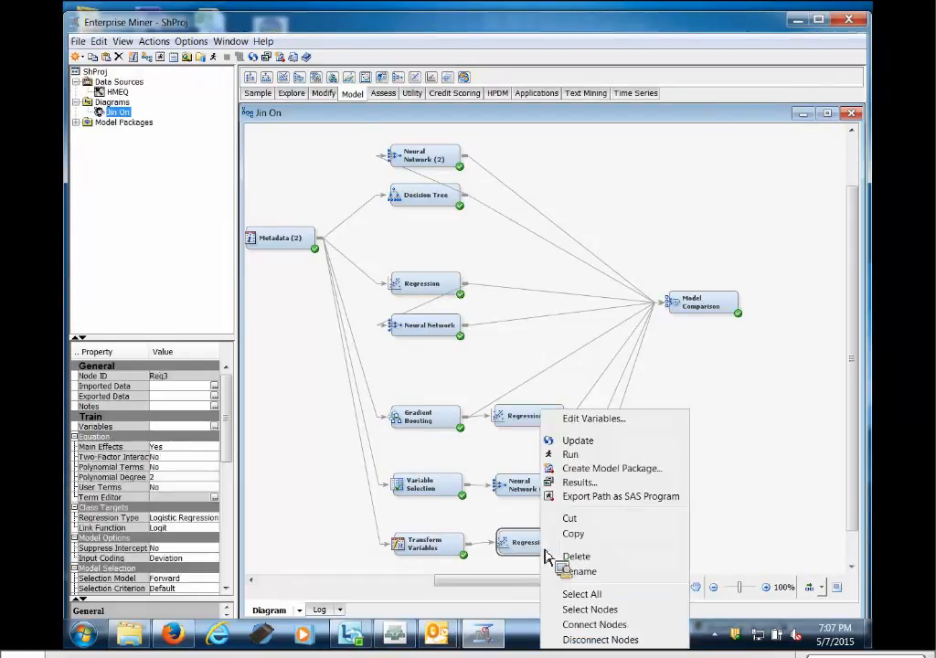
left_click(597, 485)
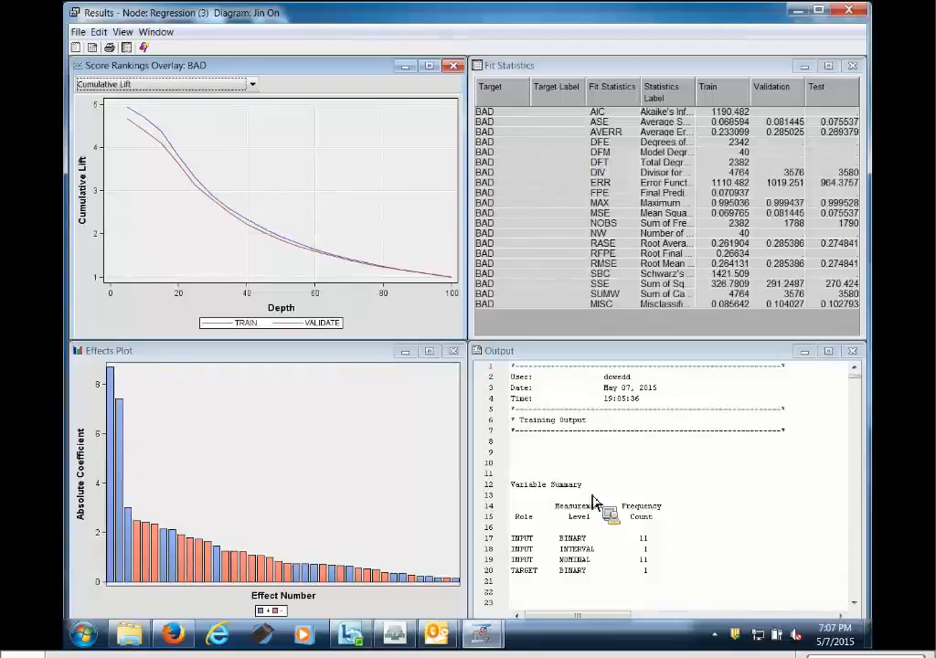
left_click(851, 13)
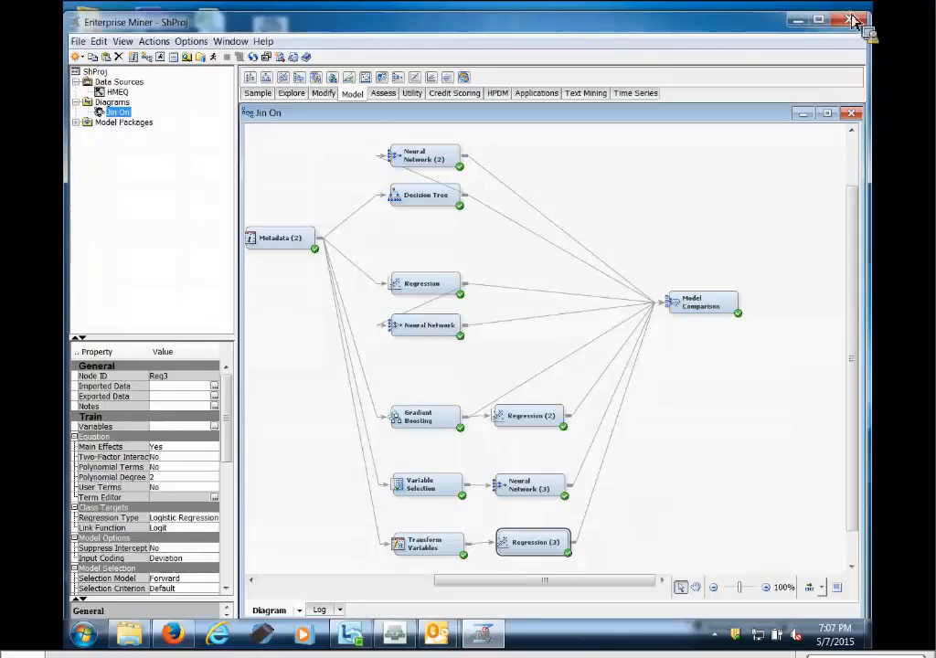
left_click(756, 484)
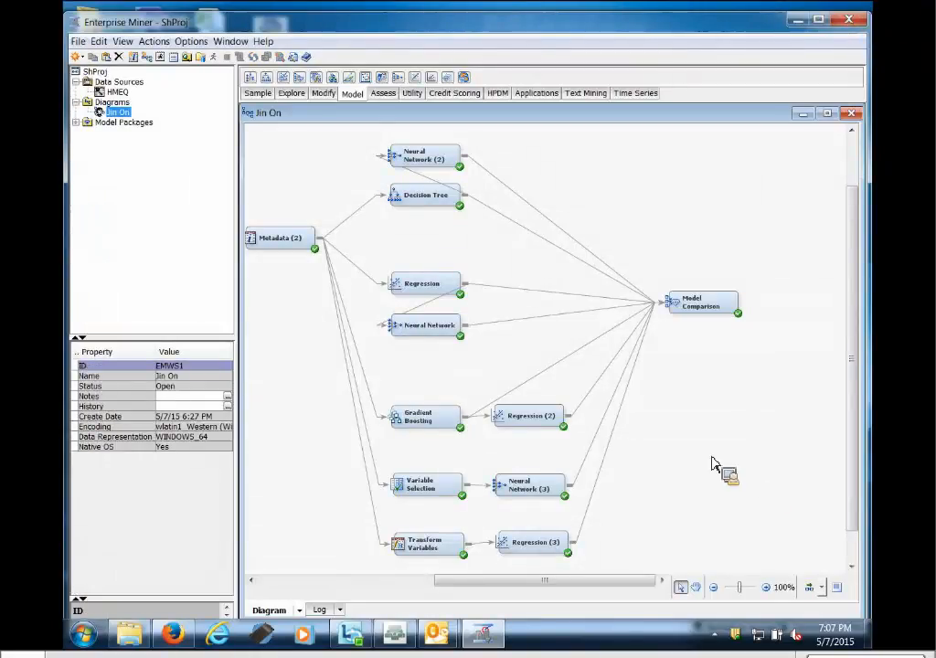
Add a Score node beside Model Comparison and connect Model Comparison to it.
left_click(387, 95)
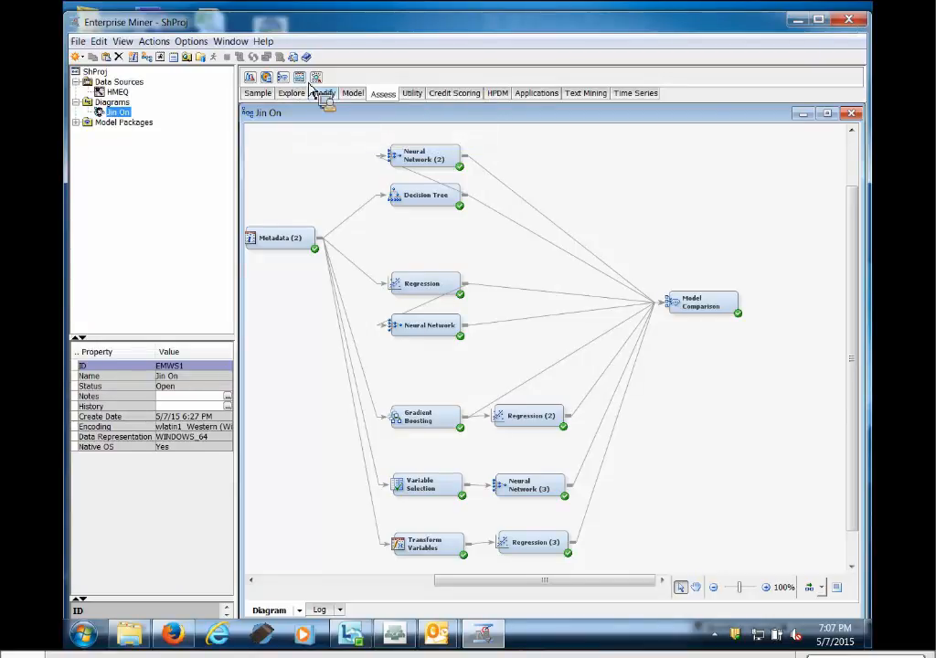
left_click_drag(305, 85, 776, 320)
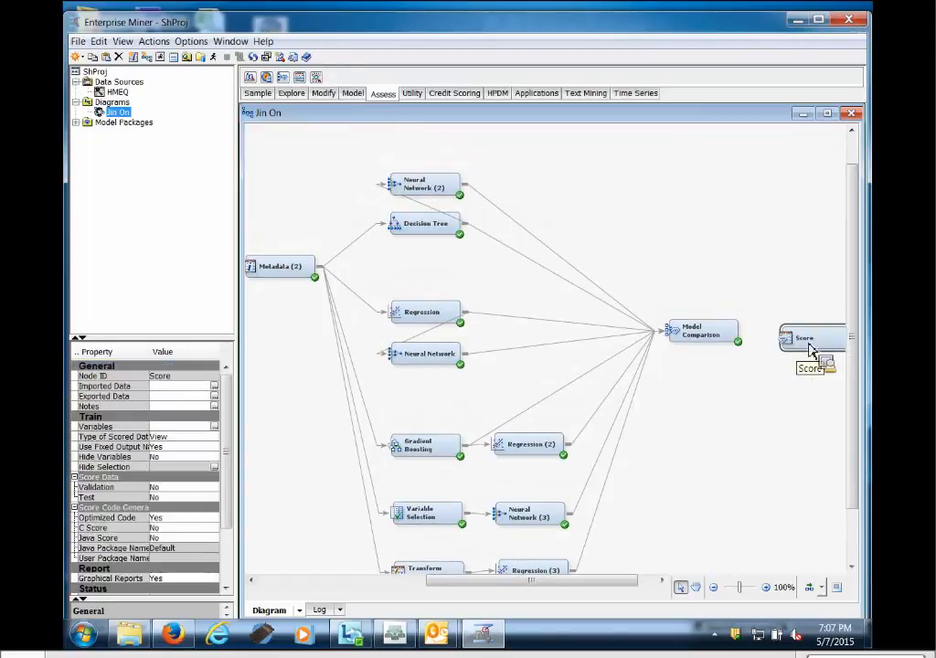
left_click_drag(798, 345, 766, 338)
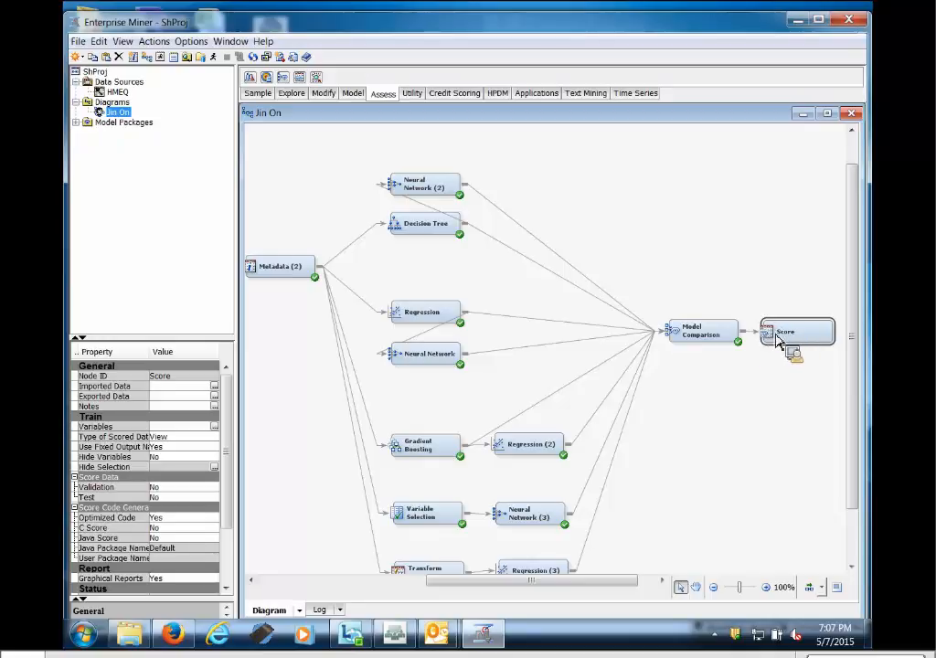
Run the path through the Score node, look over the flow from HMEQ to Regression (3) meanwhile, and open the Score results.
right_click(774, 331)
left_click(779, 377)
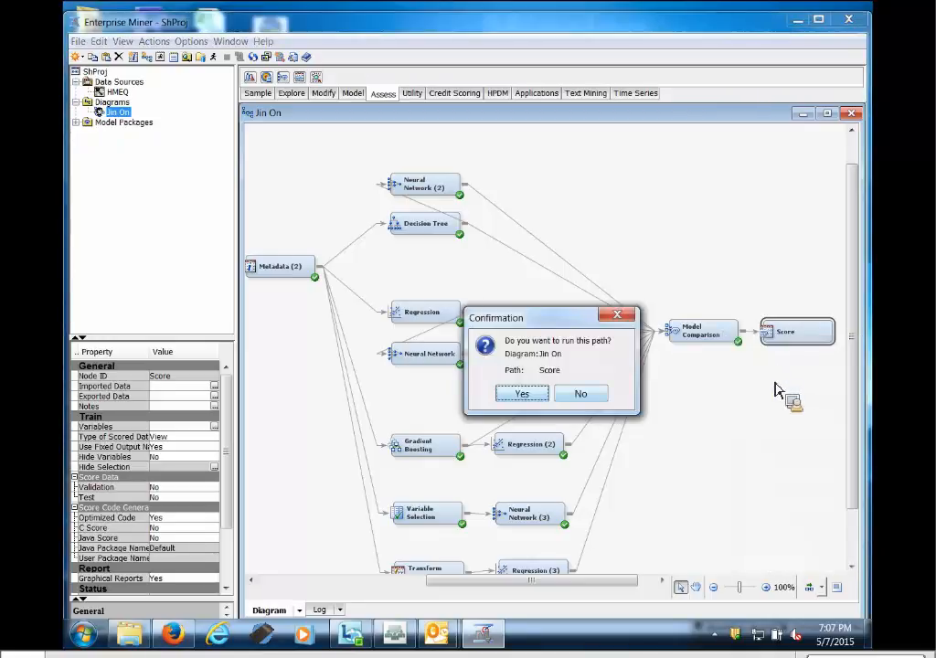
left_click(521, 393)
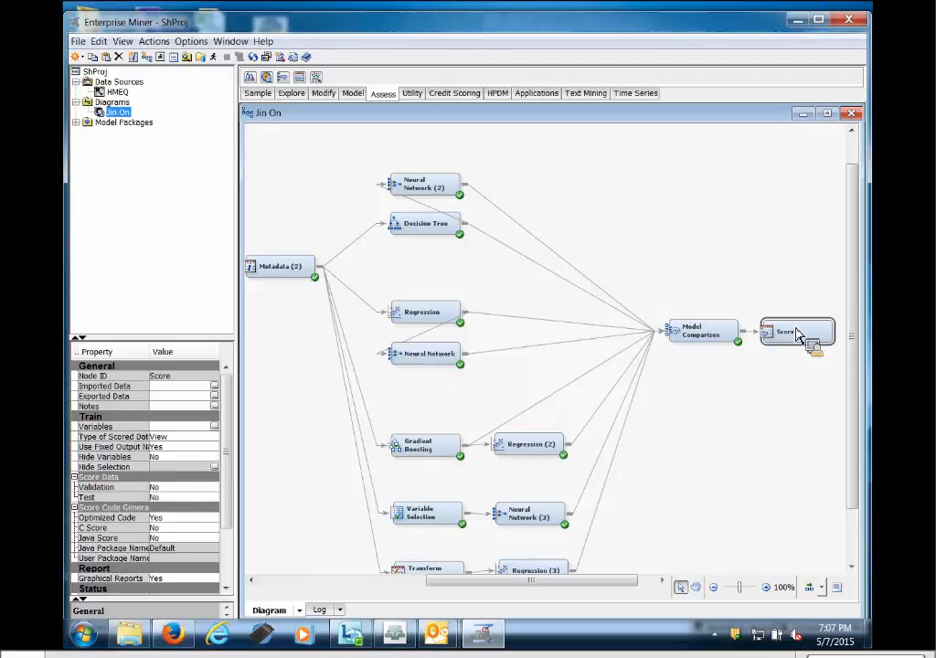
left_click_drag(600, 582, 637, 595)
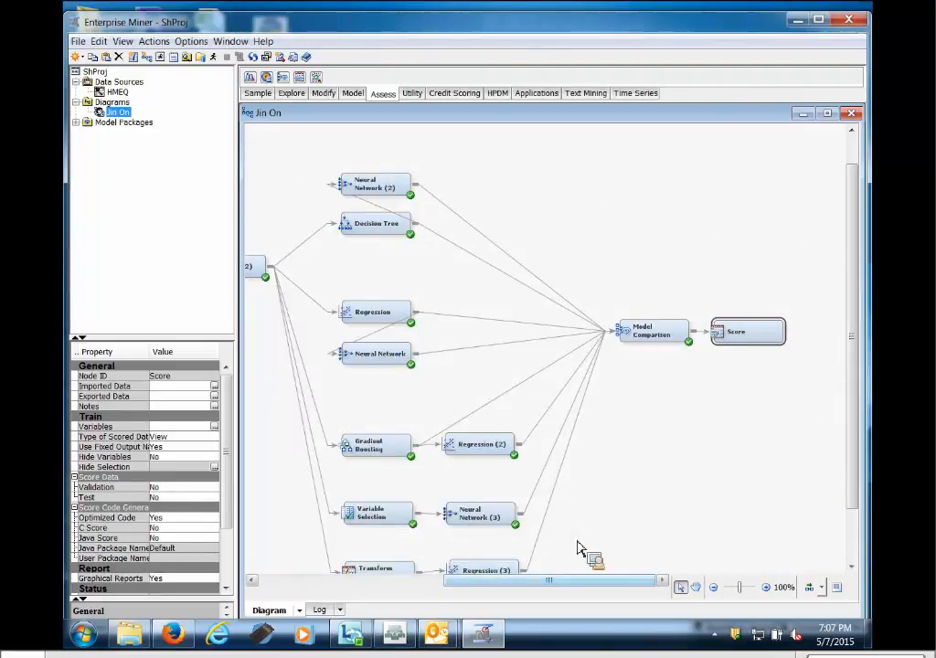
left_click_drag(497, 590, 382, 587)
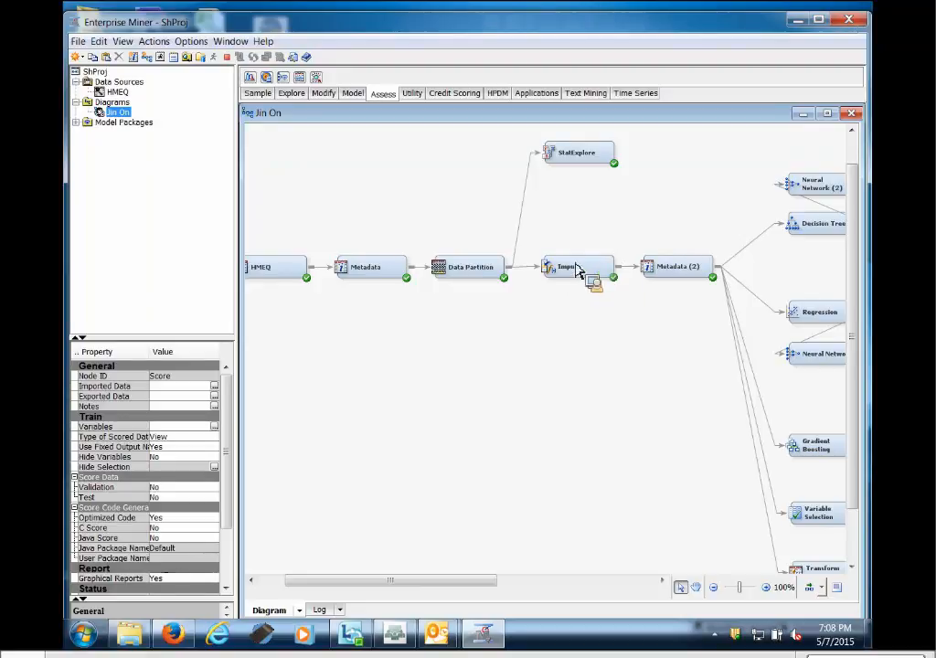
left_click_drag(483, 582, 567, 598)
left_click_drag(852, 411, 853, 480)
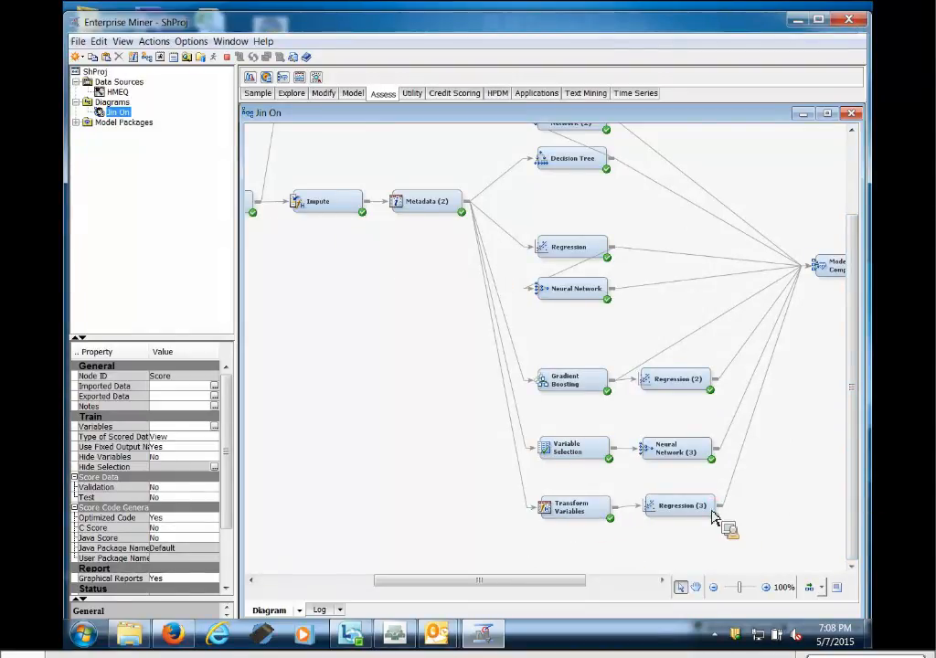
left_click(591, 581)
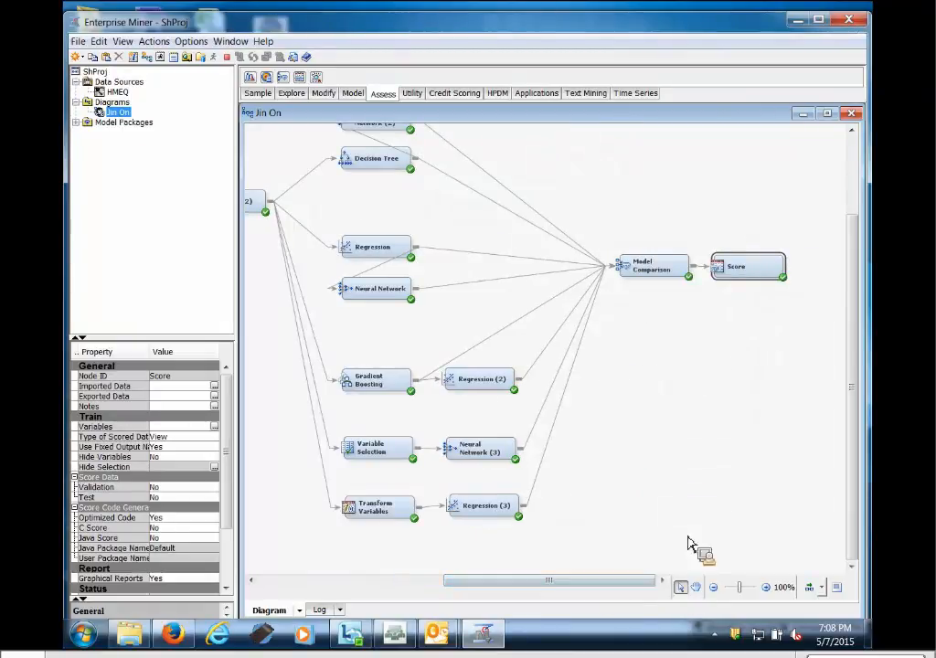
left_click(578, 395)
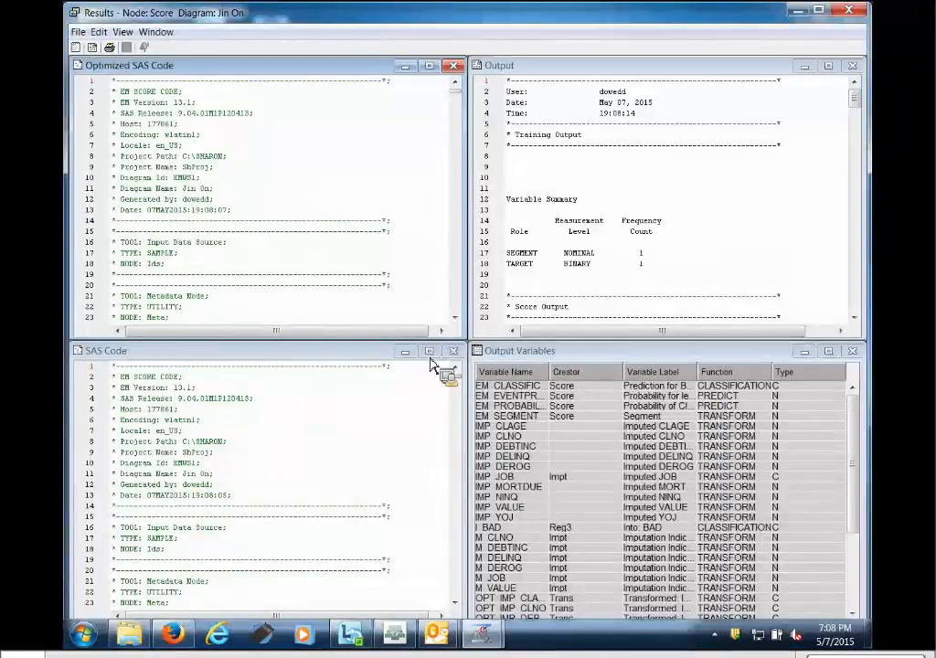
Enlarge the SAS Code in the Score results, go through it to the end and select all of the code.
left_click(437, 353)
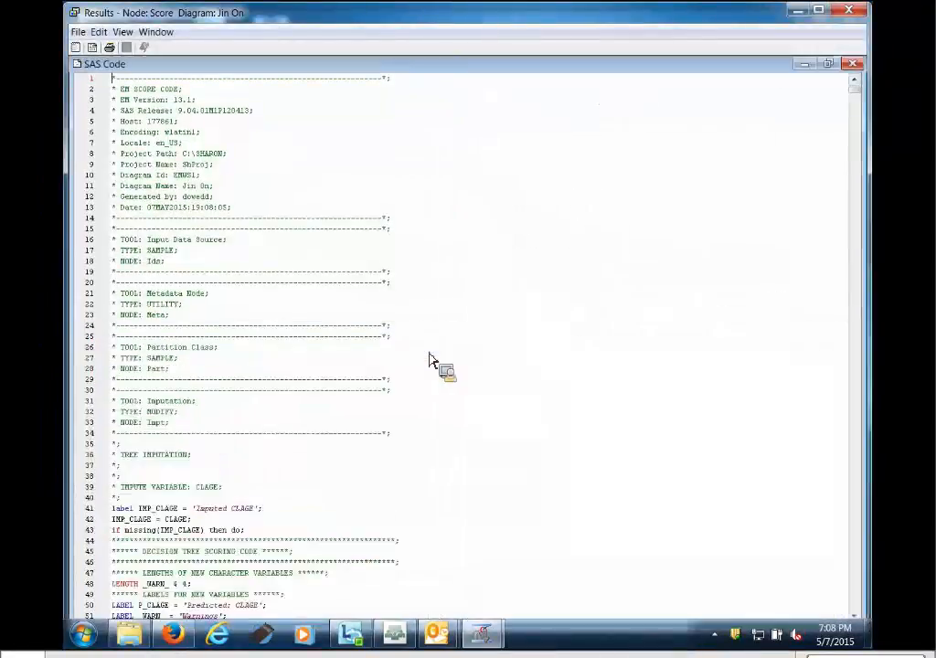
left_click_drag(855, 89, 868, 590)
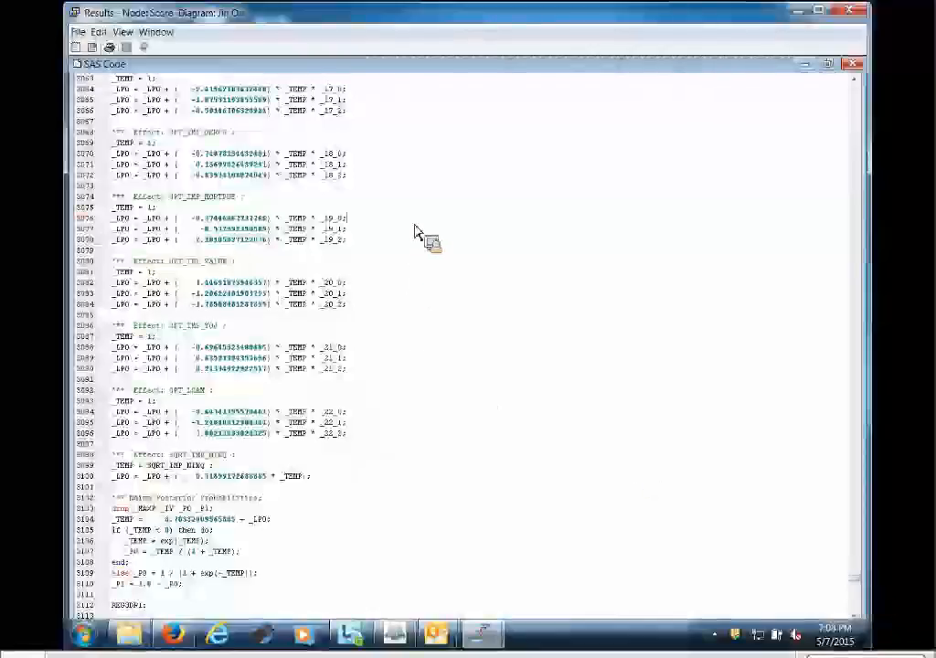
key("ctrl+a")
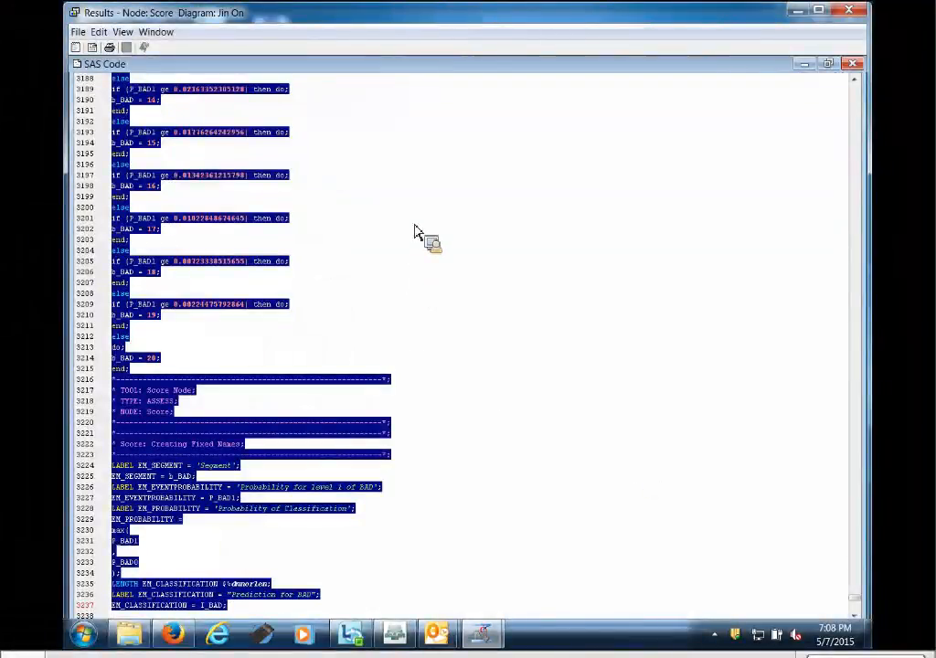
left_click(545, 253)
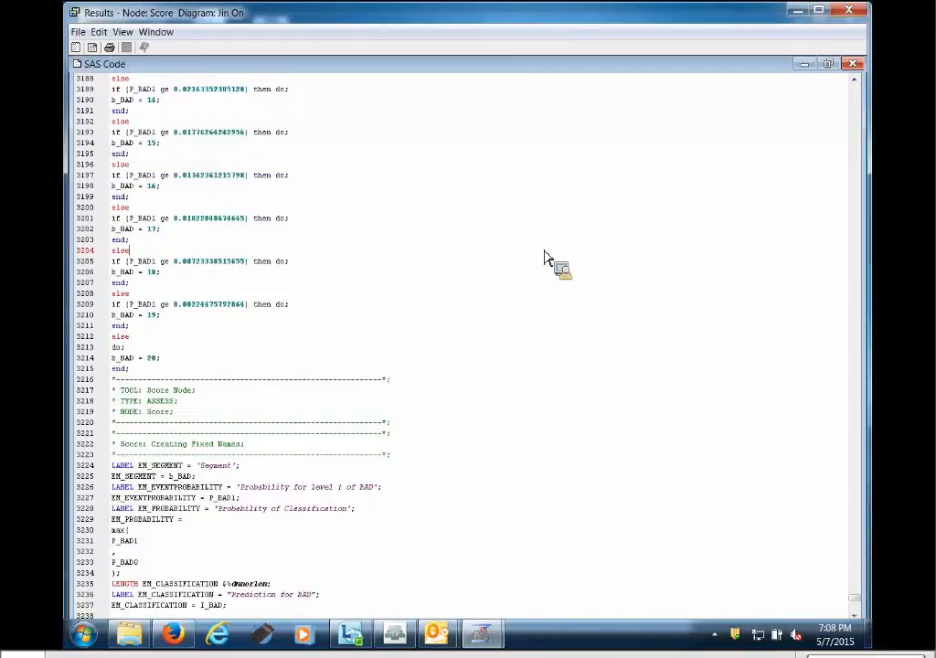
Show the desktop and switch to the File Explorer window of the C: folder that holds DATA and ShProj.
key("super+d")
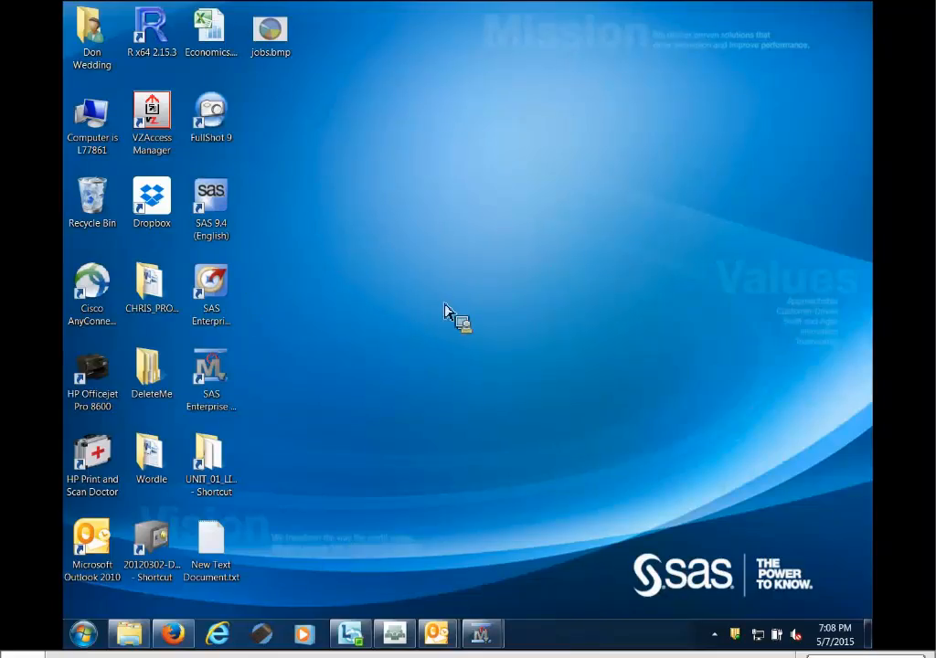
right_click(425, 251)
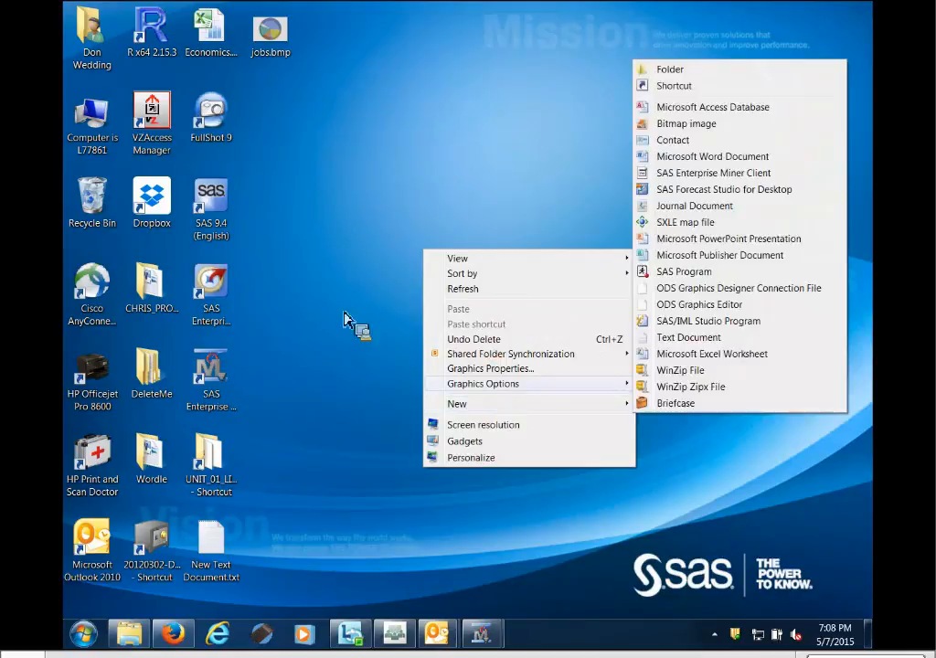
mouse_move(483, 383)
key("super")
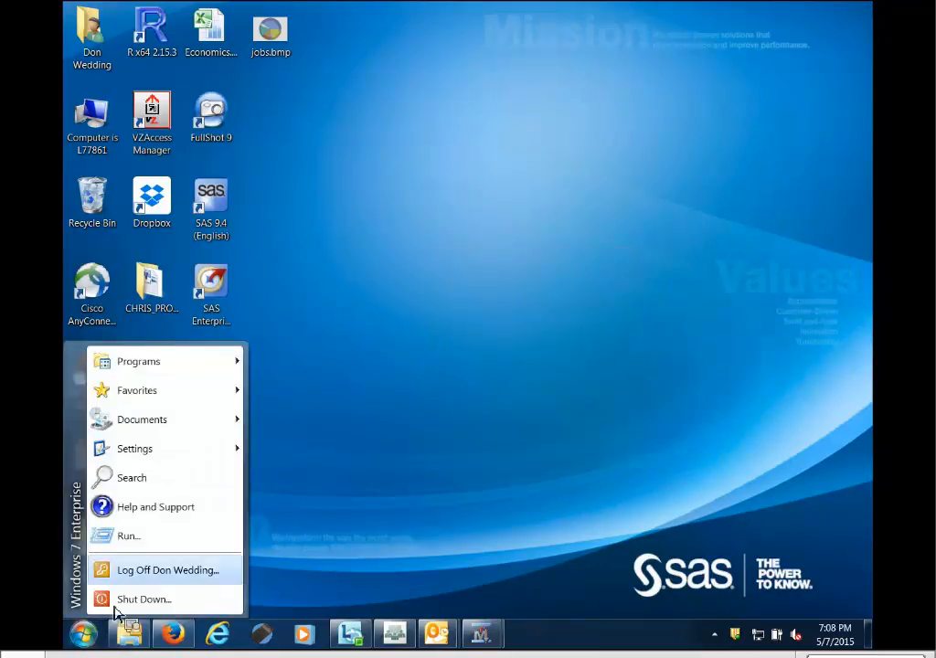
left_click(129, 535)
left_click(185, 584)
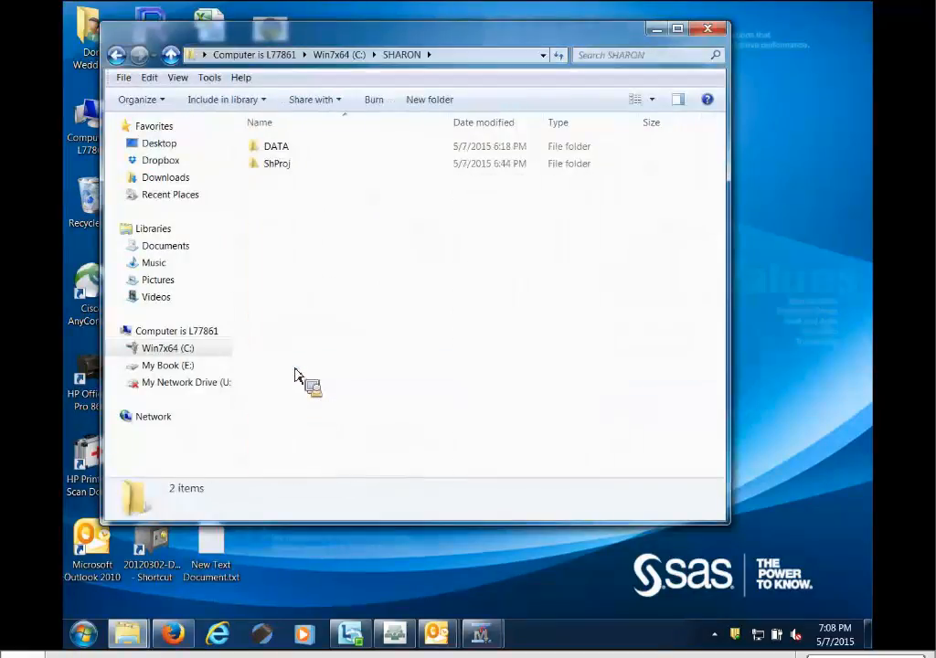
Create a new SAS Program file next to the DATA and ShProj folders.
right_click(292, 217)
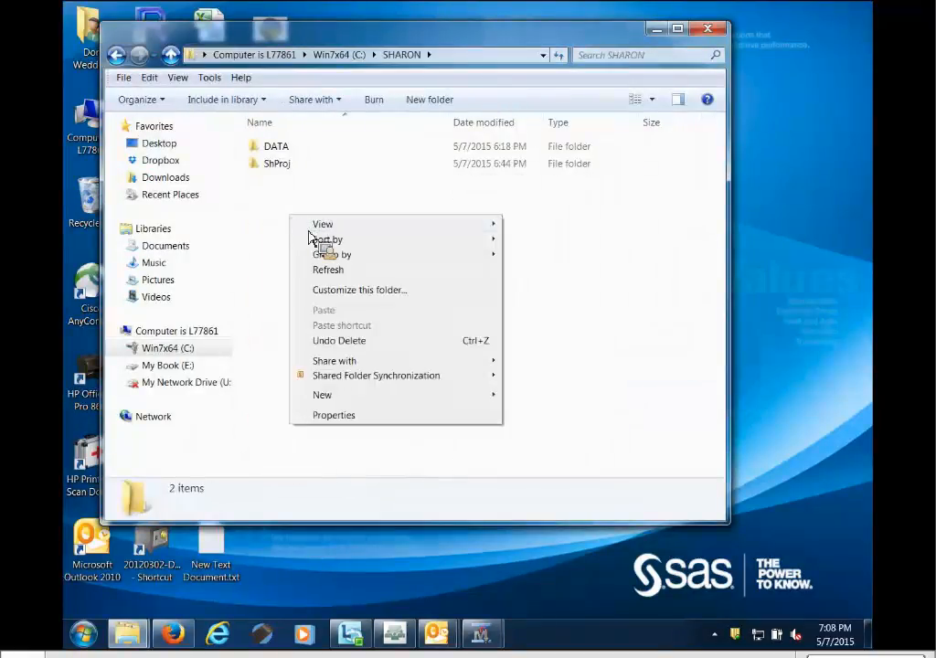
mouse_move(347, 396)
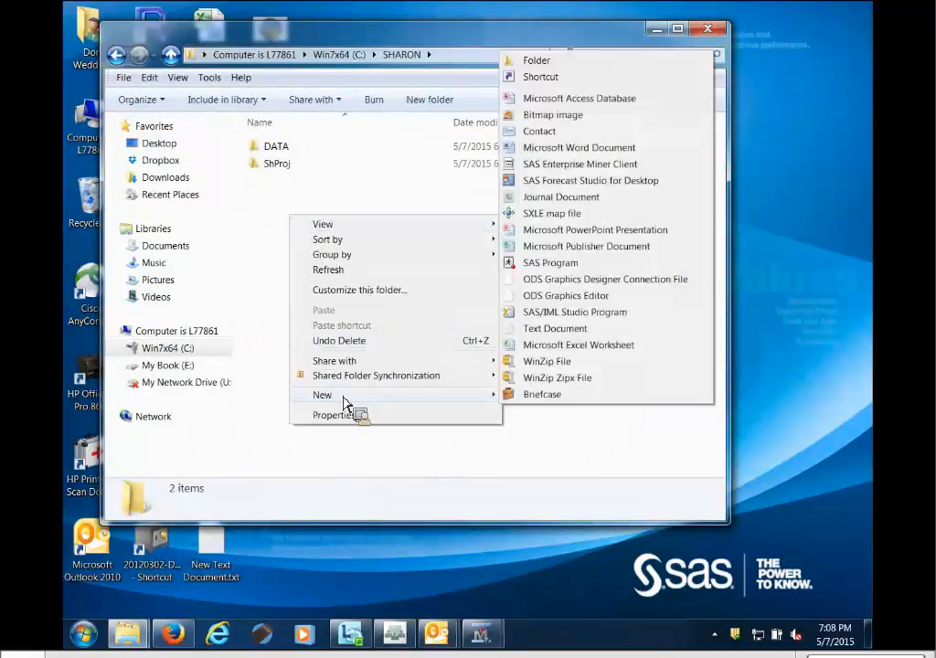
left_click(558, 264)
left_click(306, 298)
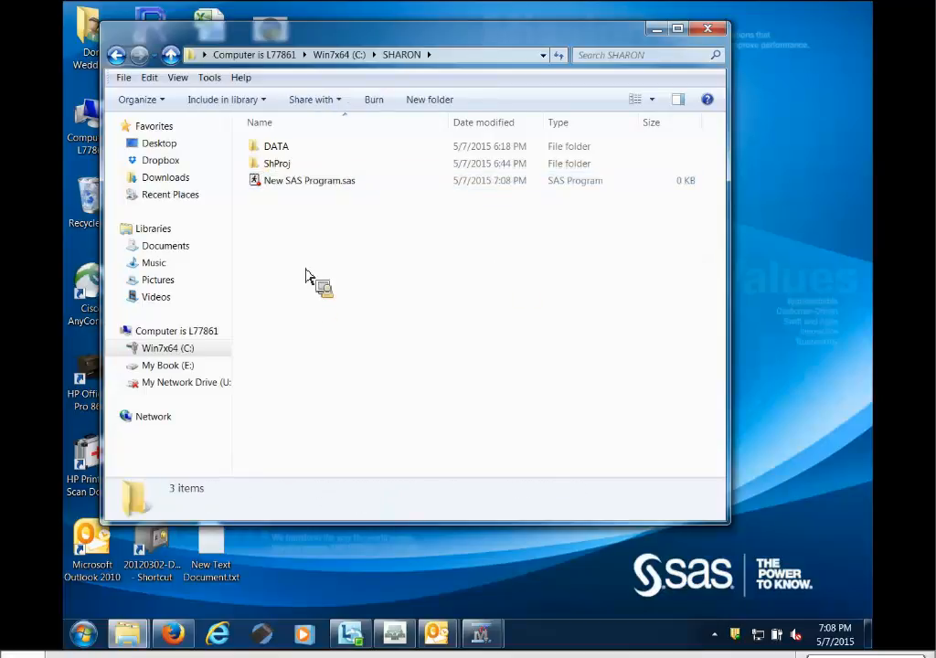
Rename the new SAS program file as ScoreCode.sas.
left_click(311, 181)
right_click(300, 181)
left_click(334, 480)
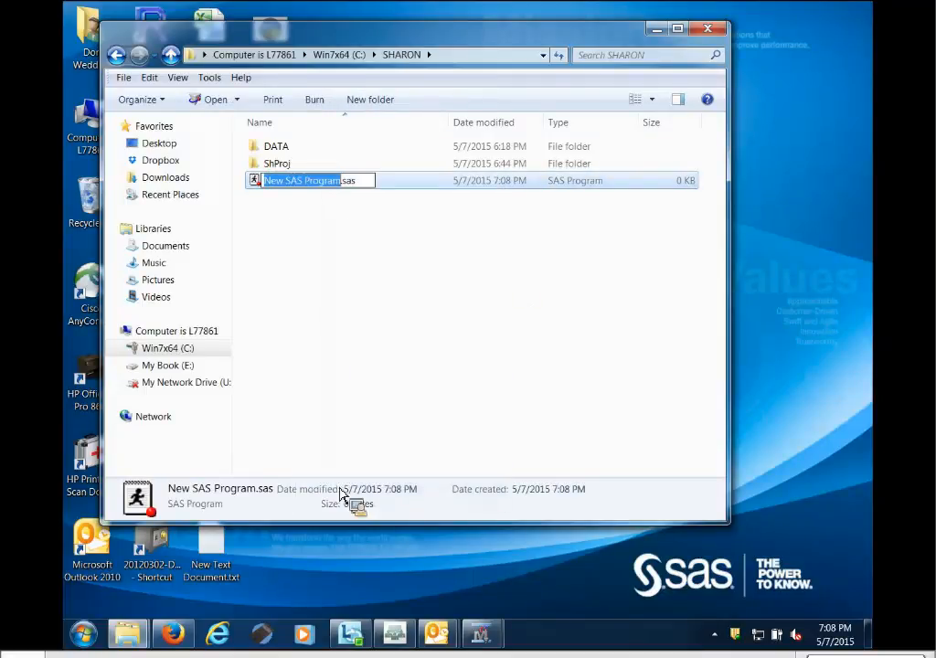
type("Score")
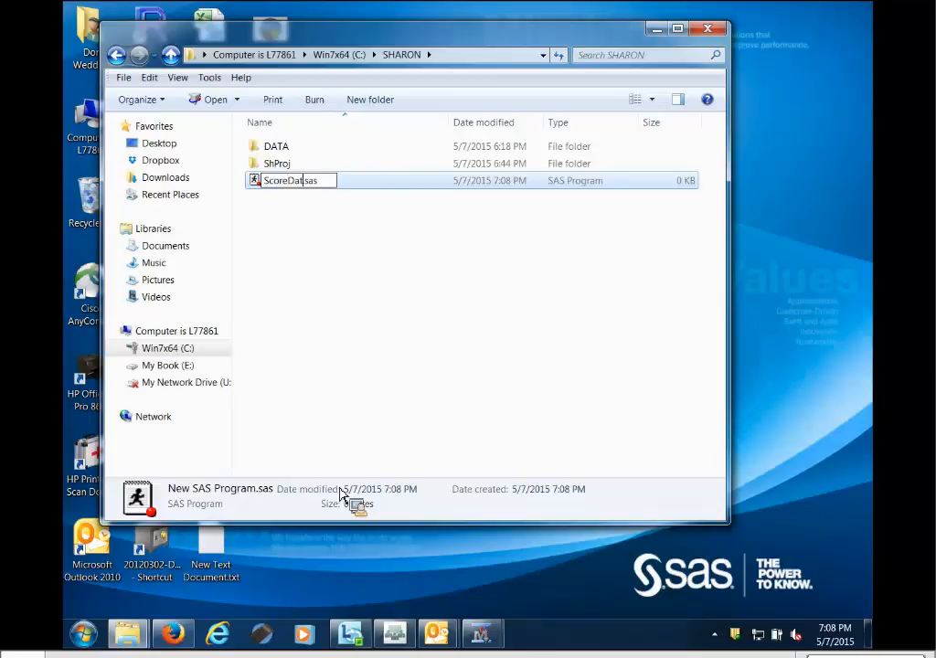
type("Code")
key("Return")
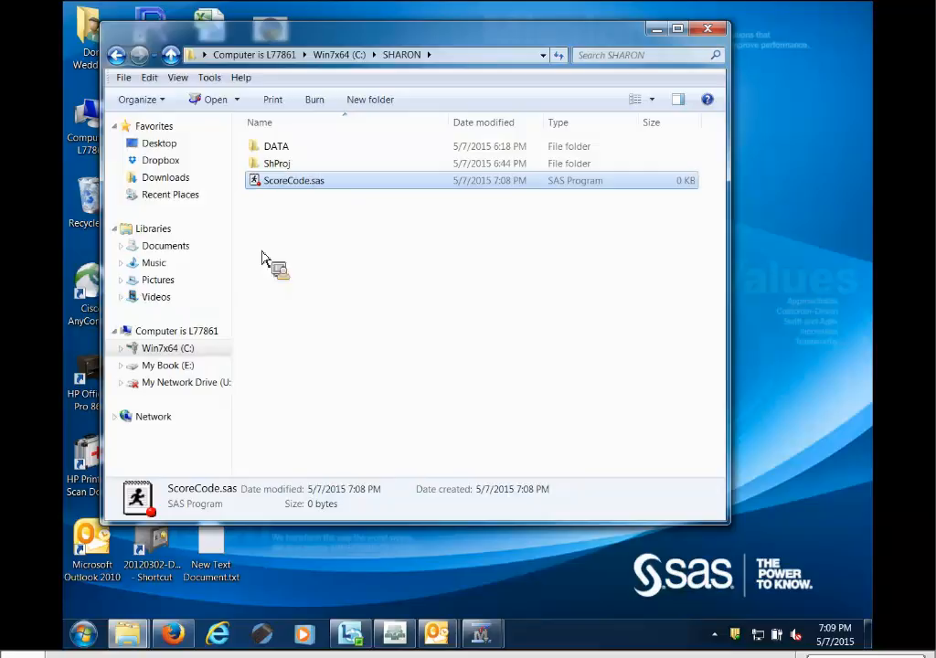
Open ScoreCode.sas with SAS 9.4, paste the copied score code into it and enlarge the program editor.
right_click(280, 187)
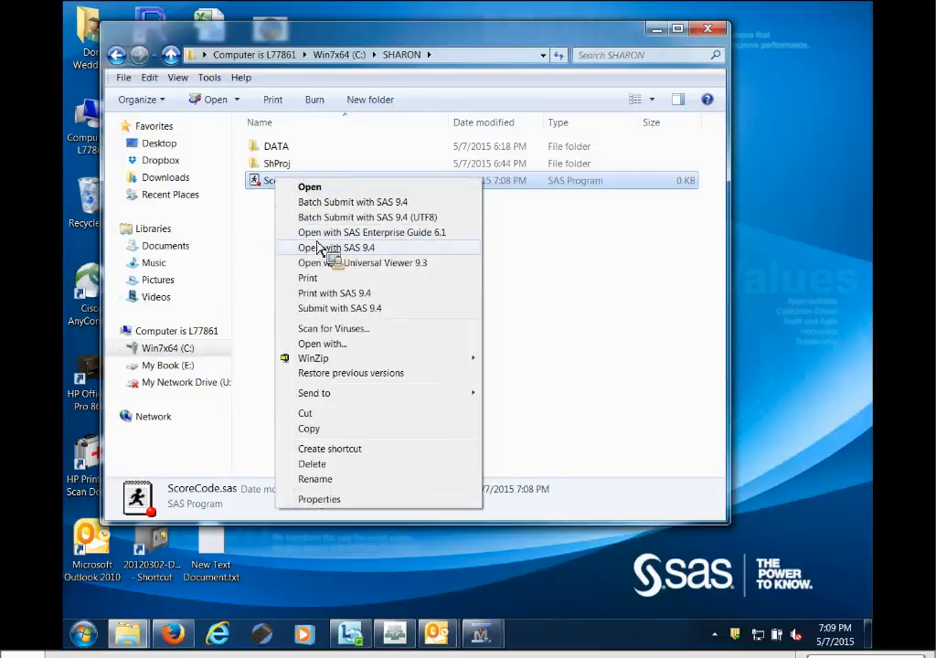
left_click(331, 250)
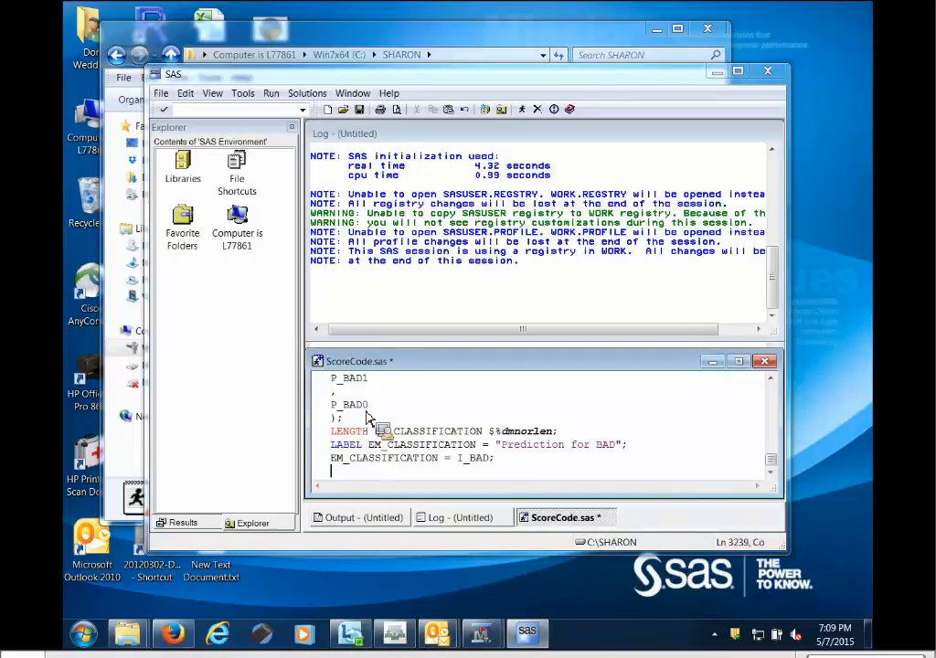
left_click(739, 362)
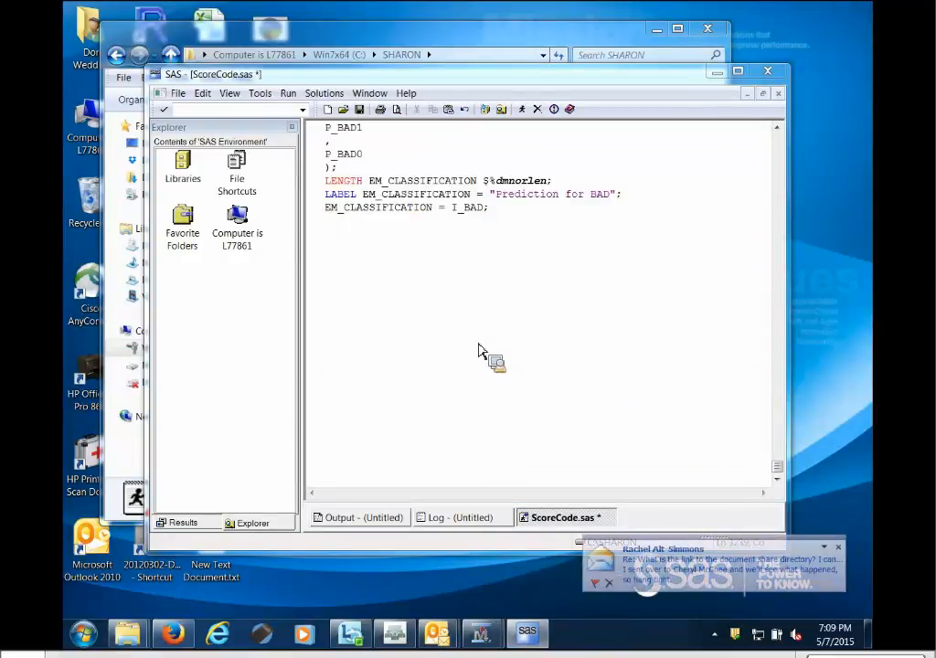
Insert blank lines above the score code and begin a DATA statement there with the keyword data.
key("ctrl+Home")
key("Return")
key("Return")
key("Return")
key("Return")
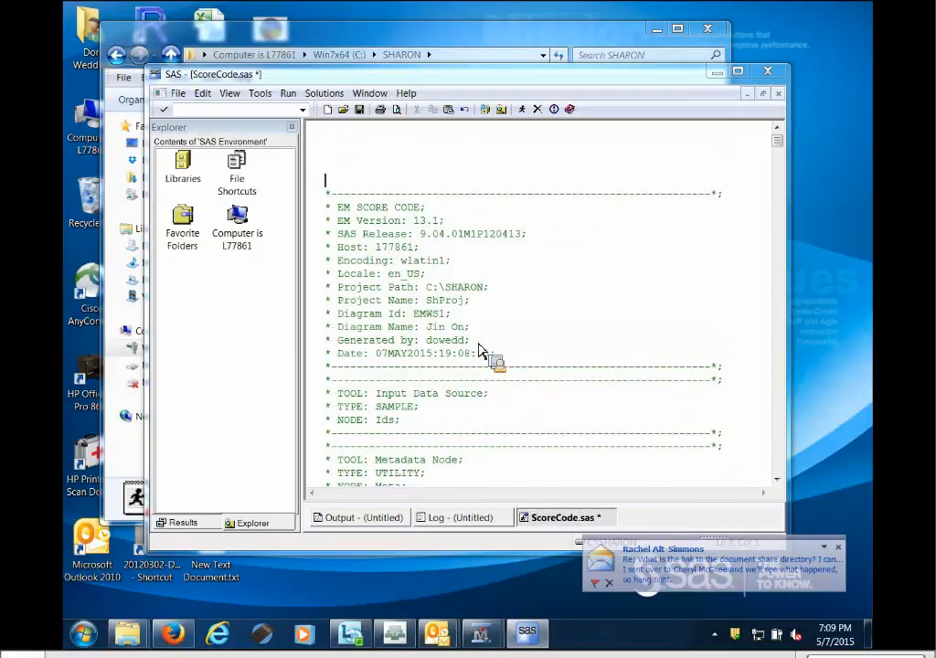
type("data Sc")
key("BackSpace")
key("BackSpace")
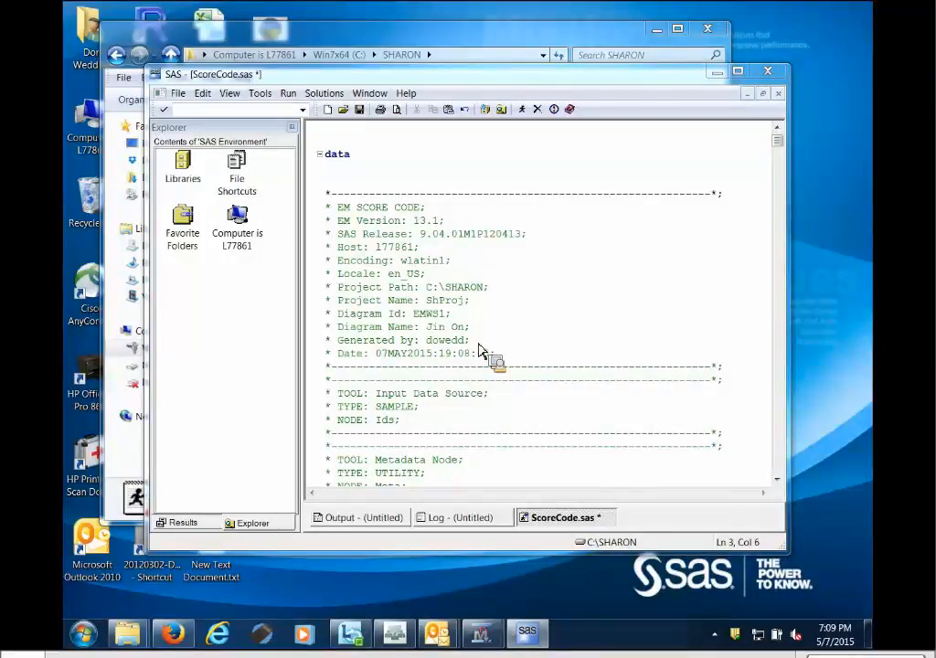
type("thir")
type("t")
key("BackSpace")
key("BackSpace")
key("BackSpace")
key("BackSpace")
key("BackSpace")
Complete the statement as data s13mil; and start a set statement on the line below it.
type("s")
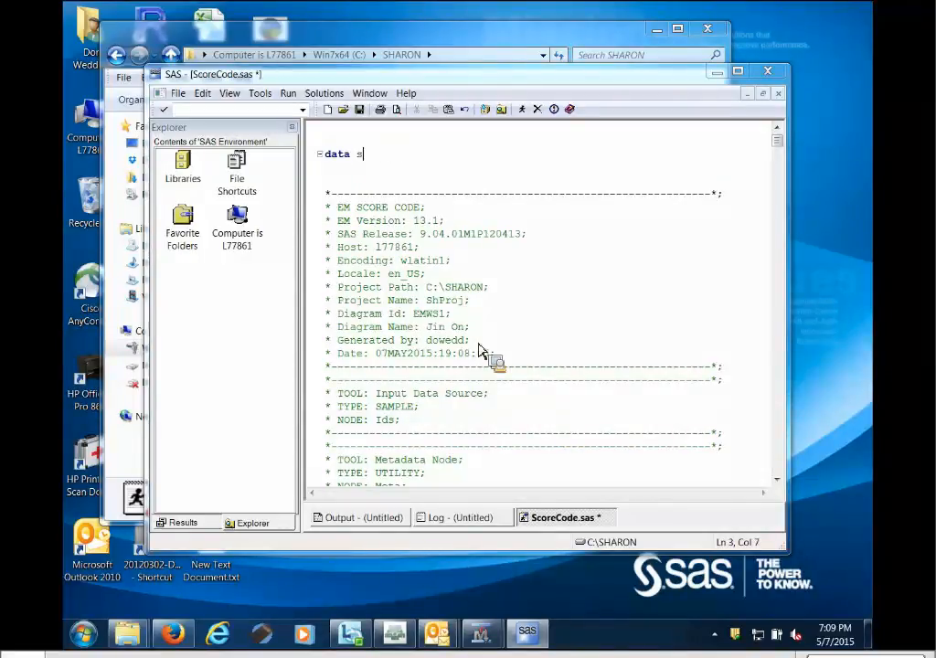
type("13mil;")
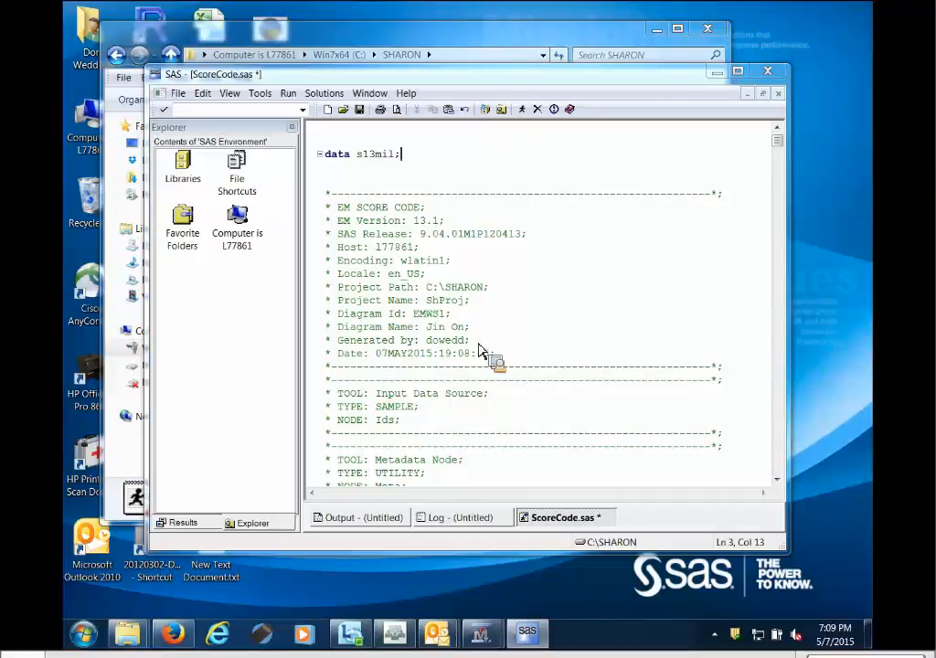
key("Return")
type("set")
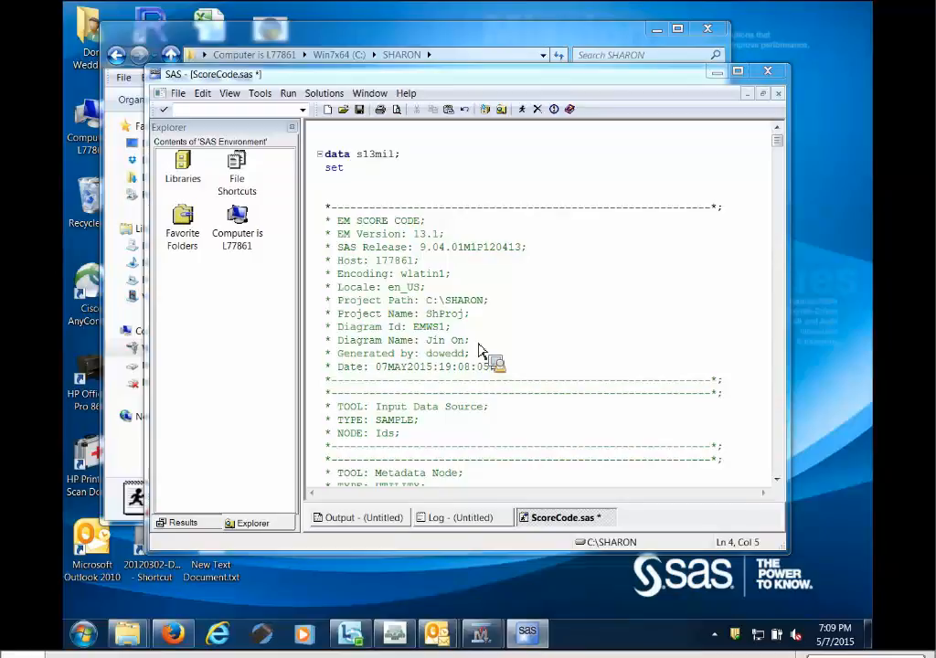
Insert two more blank lines above the data s13mil statement, leaving the cursor near the start of the program.
key("Up")
key("Up")
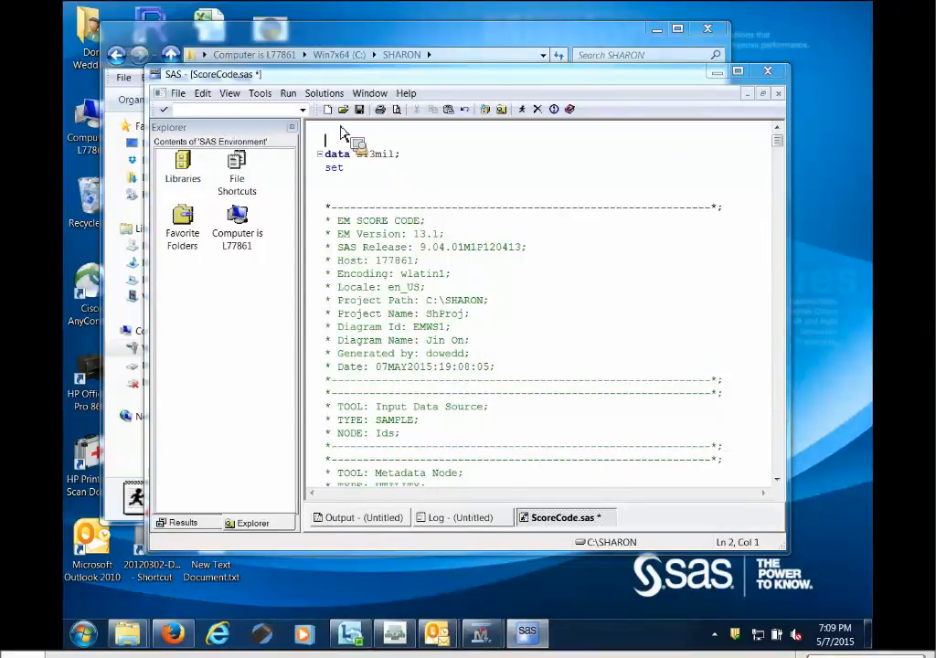
key("Return")
key("Return")
key("Up")
key("Up")
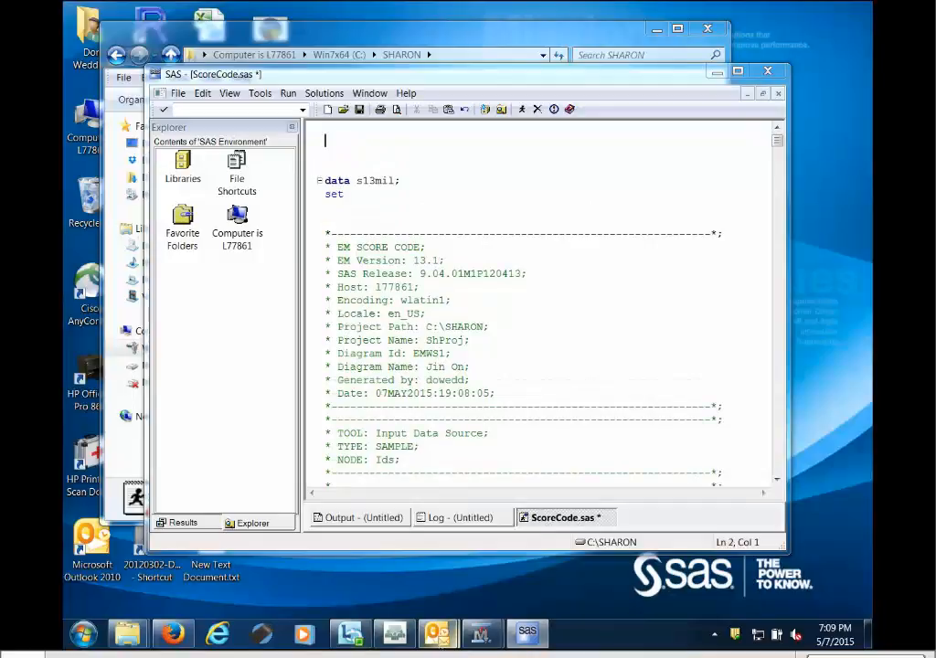
Switch to the Score node's results window of Enterprise Miner and close it.
mouse_move(499, 629)
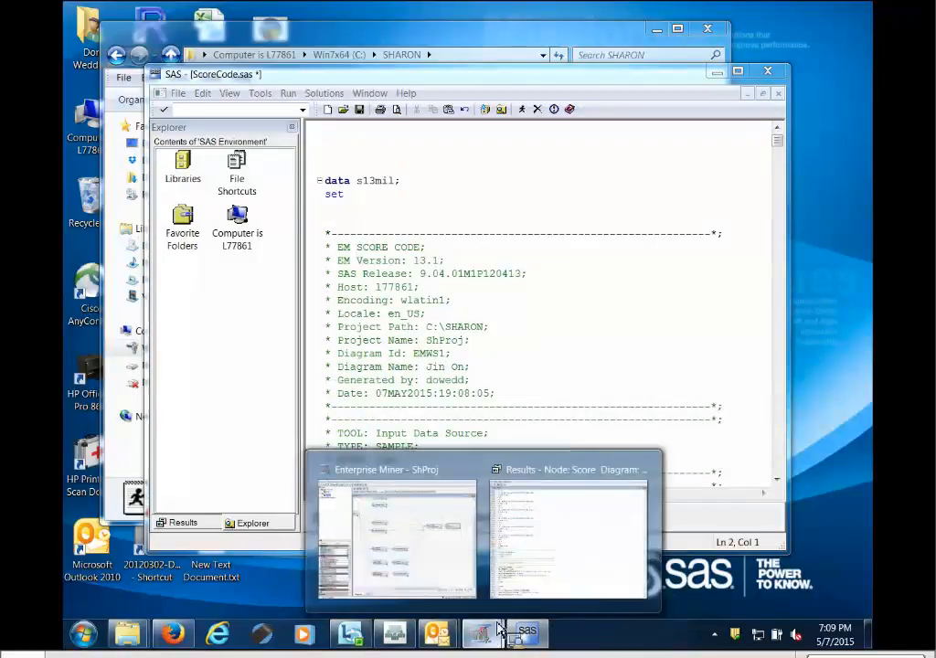
left_click(554, 477)
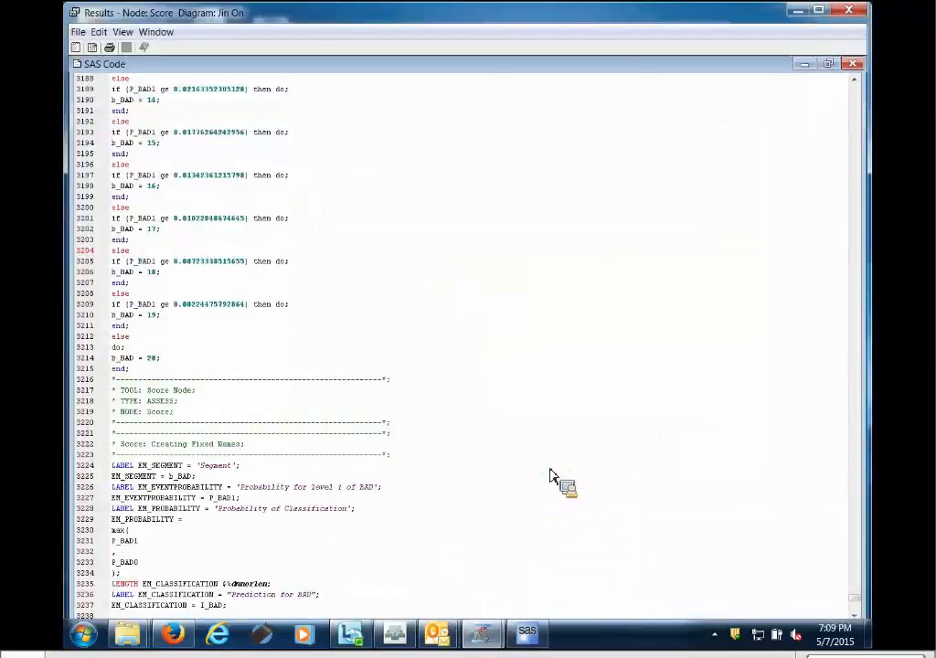
left_click(860, 11)
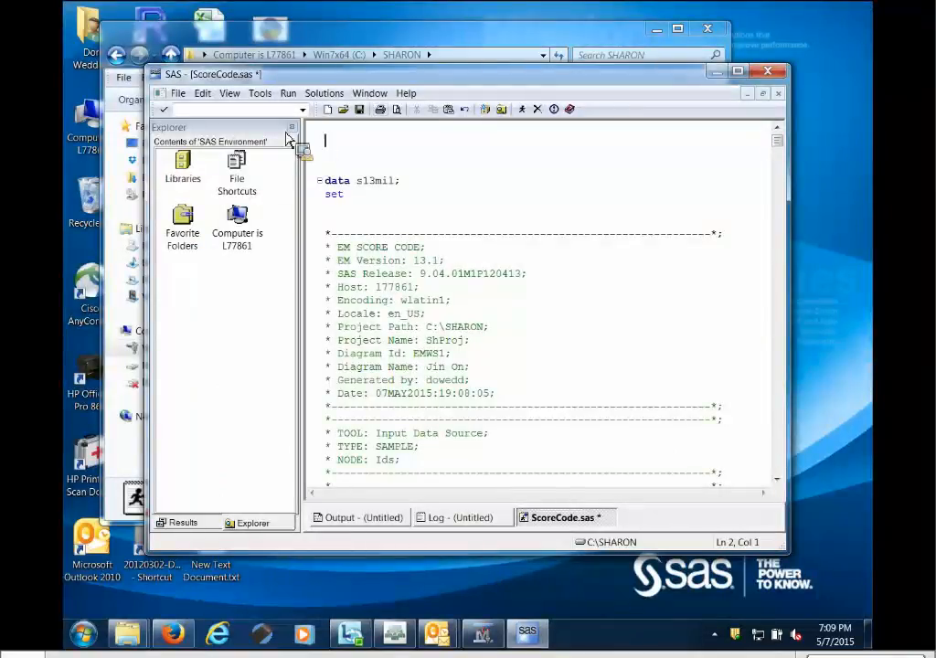
Open the Project Start Code of ShProj in Enterprise Miner and copy its libname SHLIB statement.
left_click(482, 632)
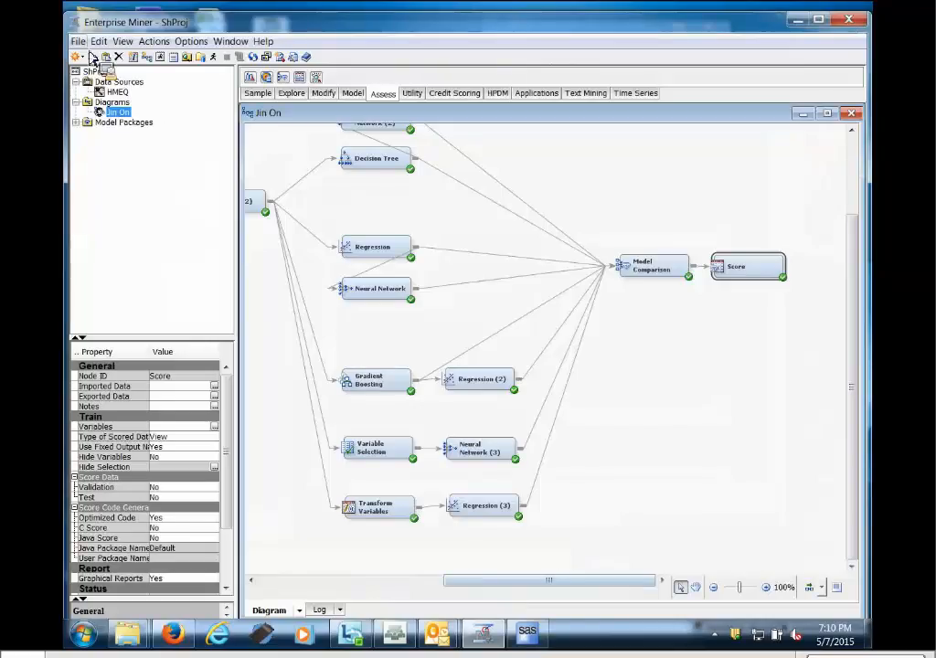
left_click(98, 73)
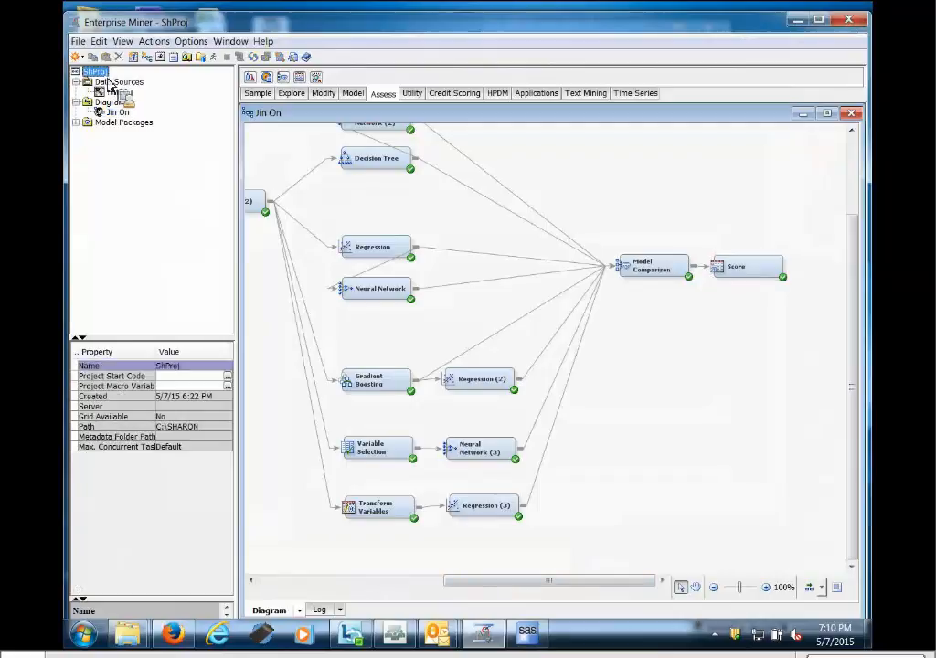
left_click(228, 377)
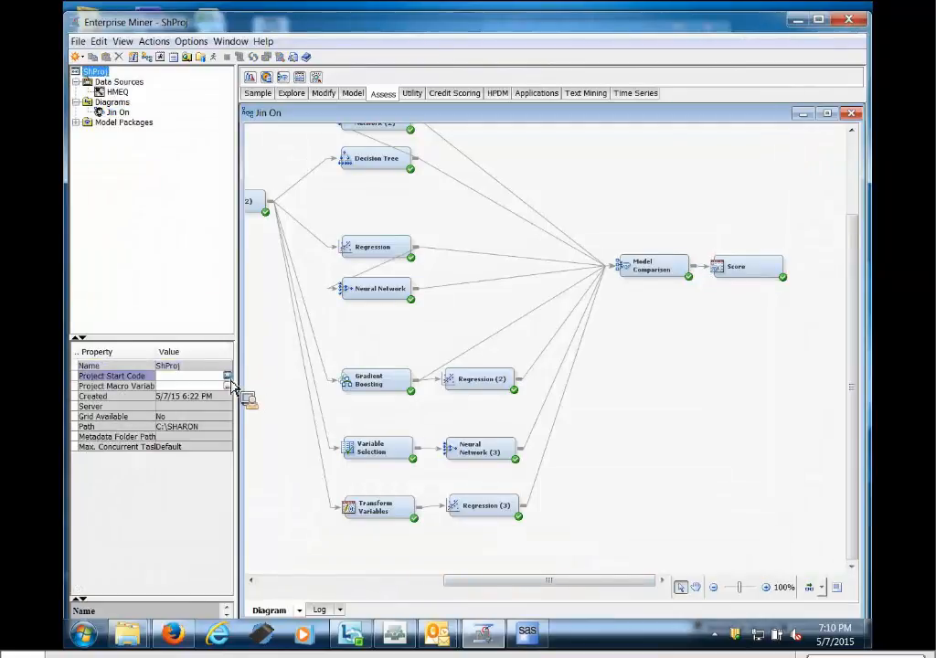
left_click_drag(263, 163, 358, 193)
key("ctrl+c")
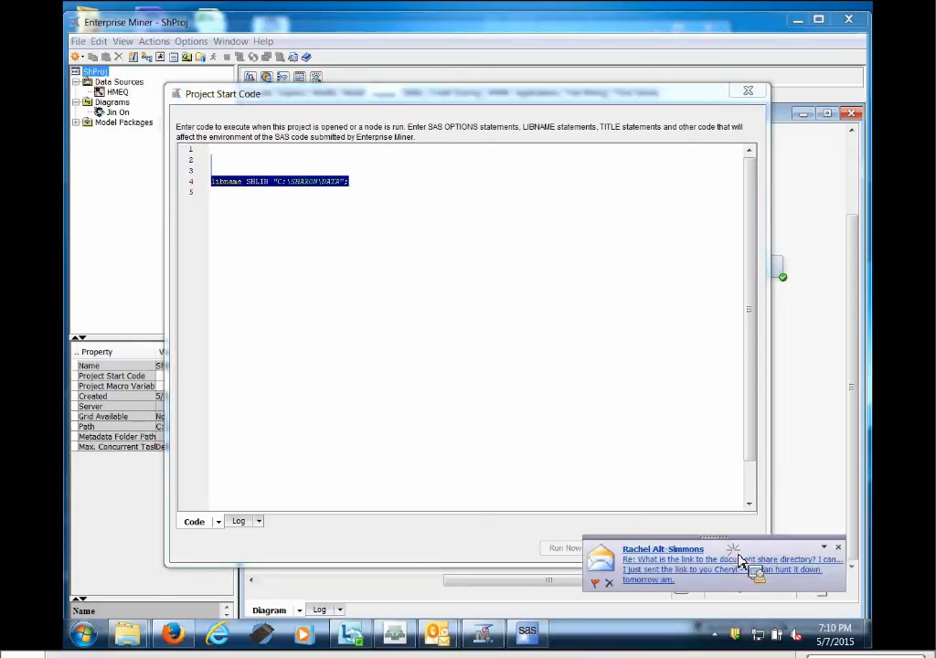
left_click(741, 561)
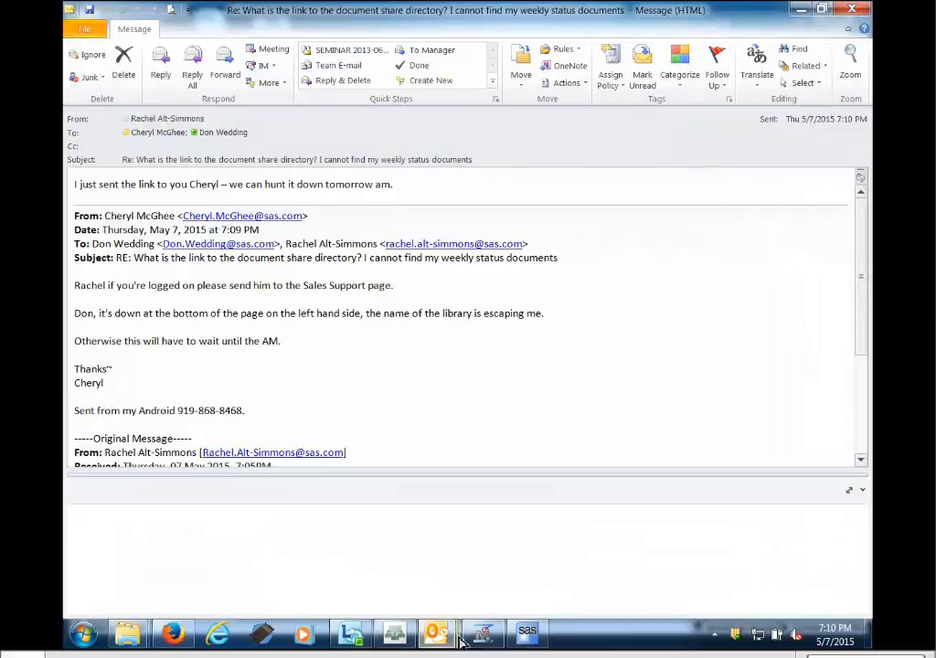
Switch to SAS and paste libname SHLIB "C:\SHARON\DATA"; above the DATA step in ScoreCode.sas.
mouse_move(436, 633)
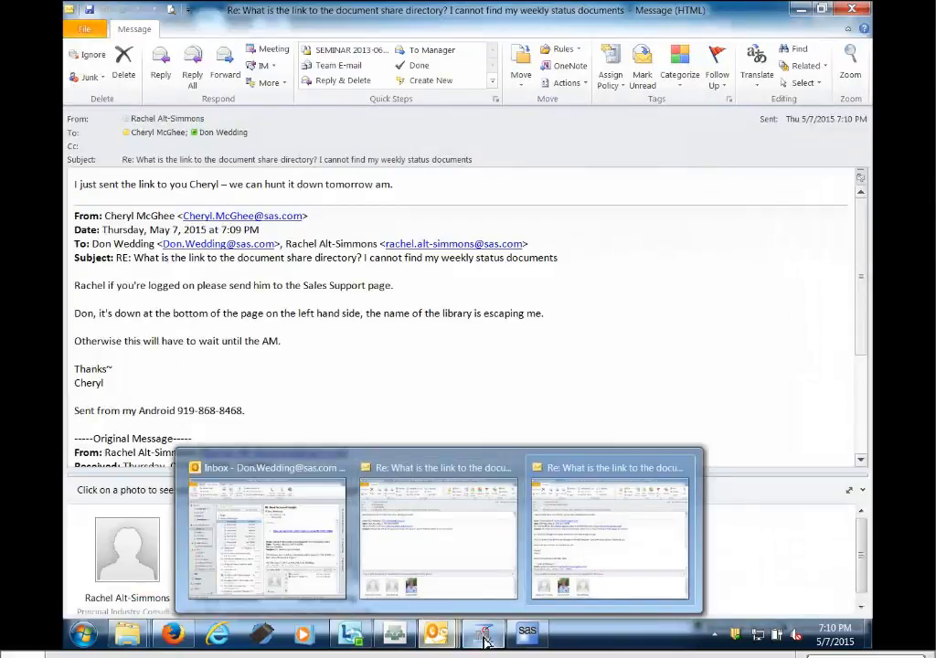
mouse_move(487, 643)
left_click(527, 640)
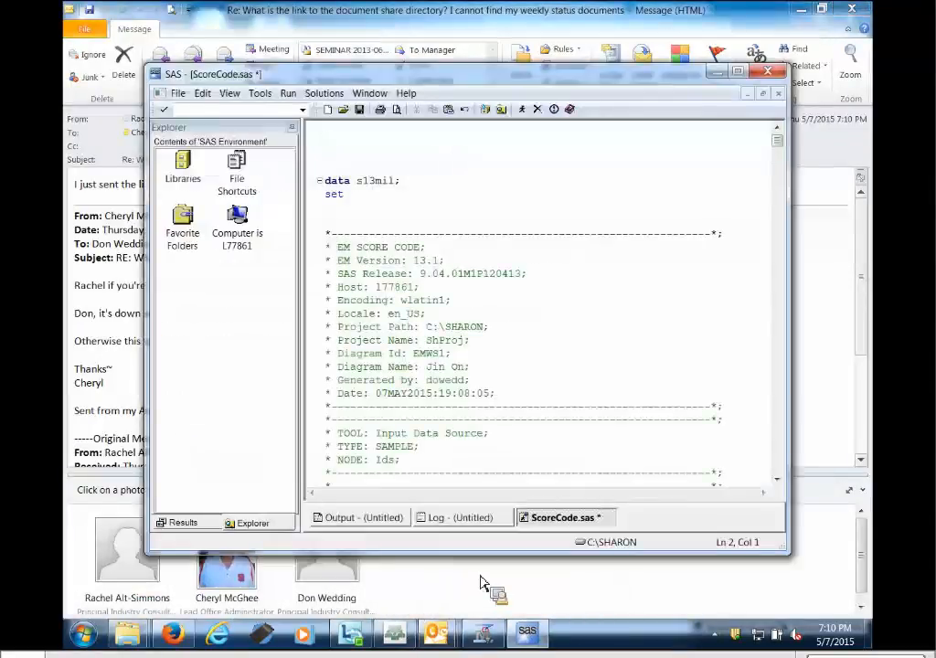
key("ctrl+v")
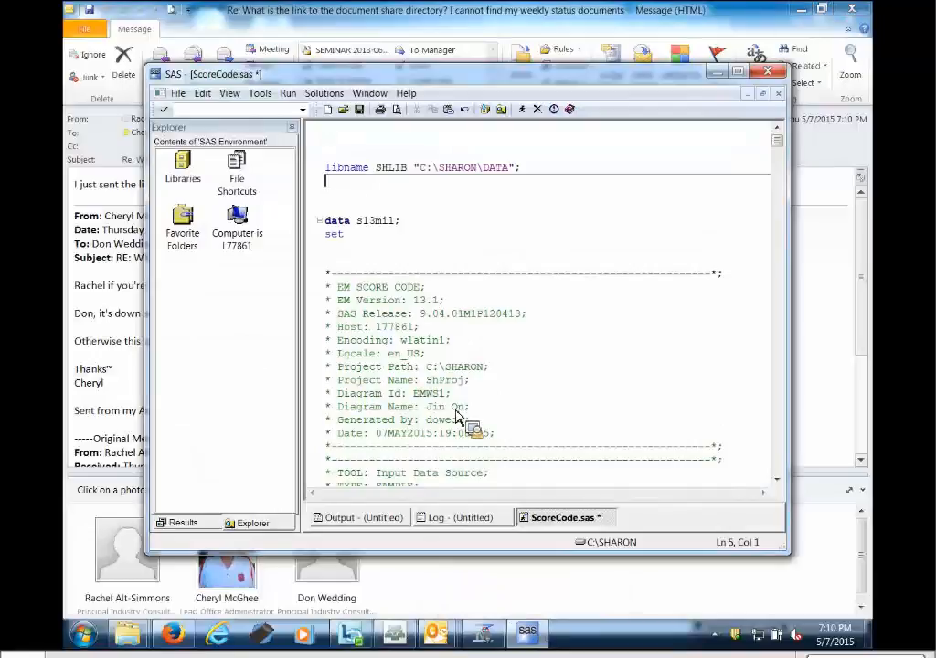
Complete the set statement as set SHLIB.HMEQ; and remove the extra blank line beneath it.
left_click(375, 239)
type("SHLIB.HMEQ;")
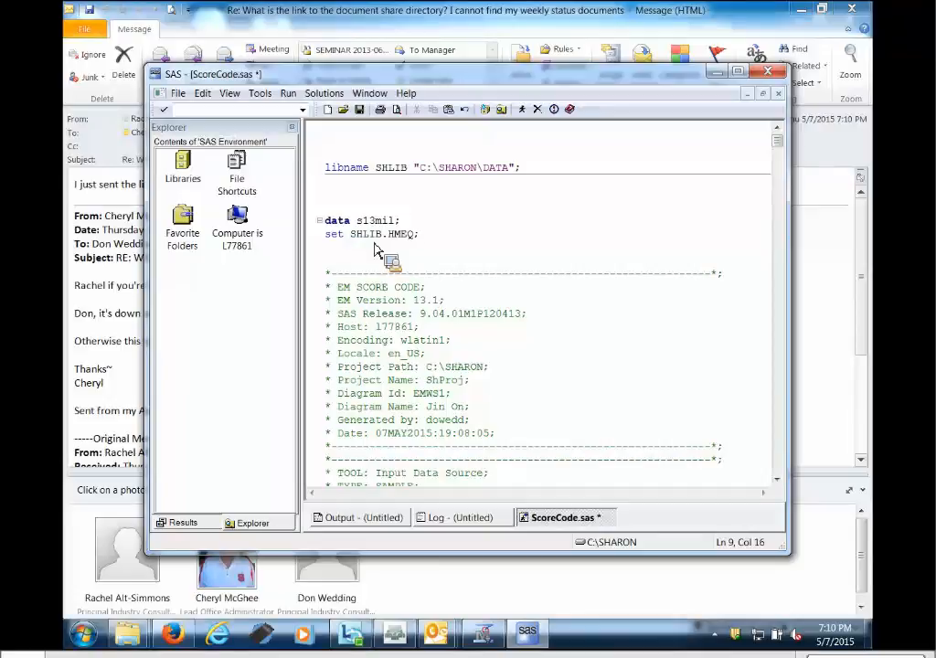
key("Return")
key("Delete")
Add a RUN; statement after the last line of the score code.
key("ctrl+End")
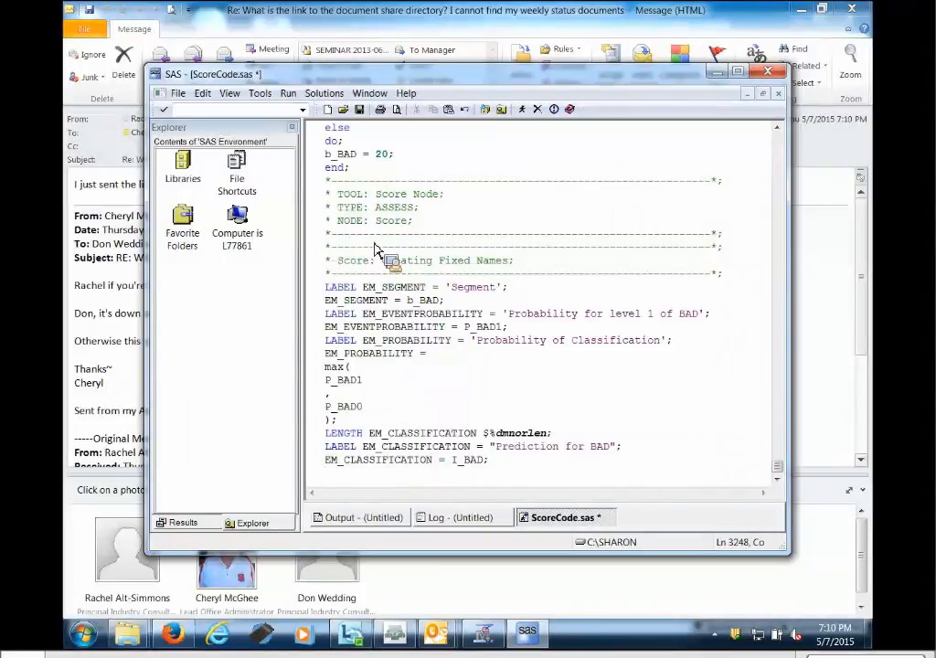
key("Return")
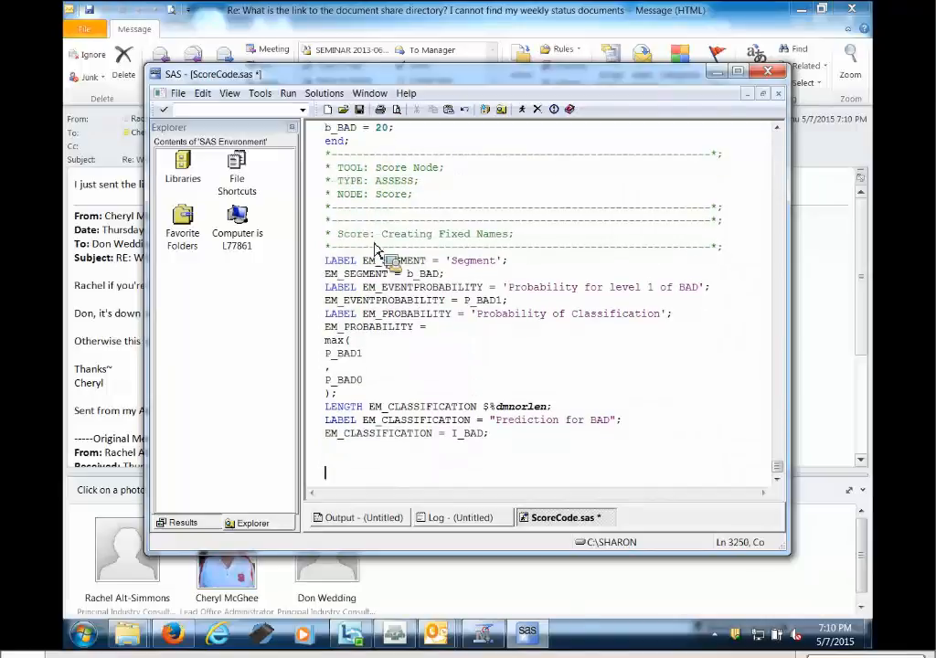
type("RUN;")
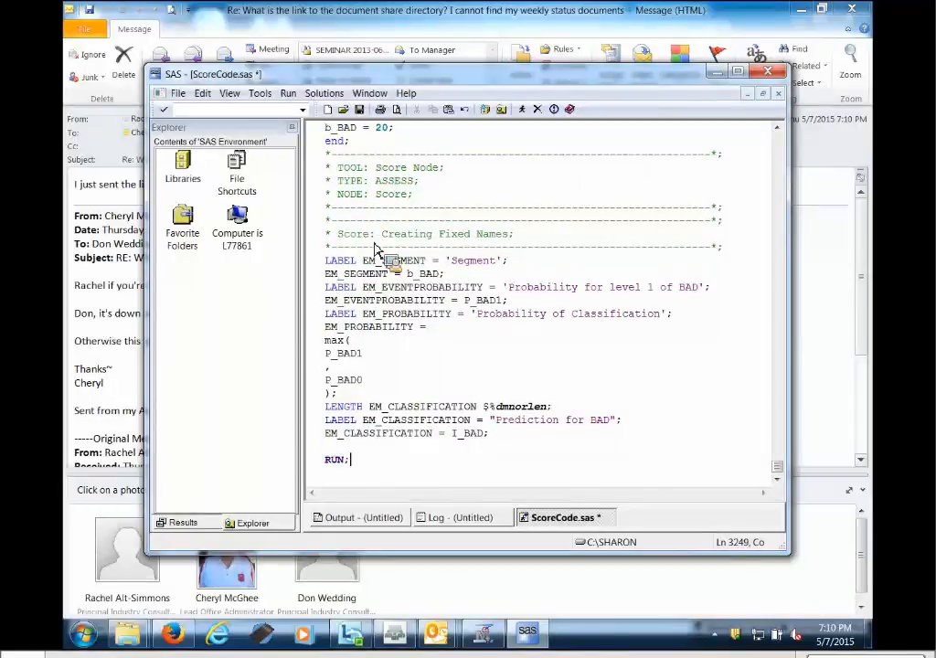
Review the DATA step's opening statements, then go through the score code backwards from the end.
key("ctrl+Home")
double_click(396, 223)
double_click(395, 234)
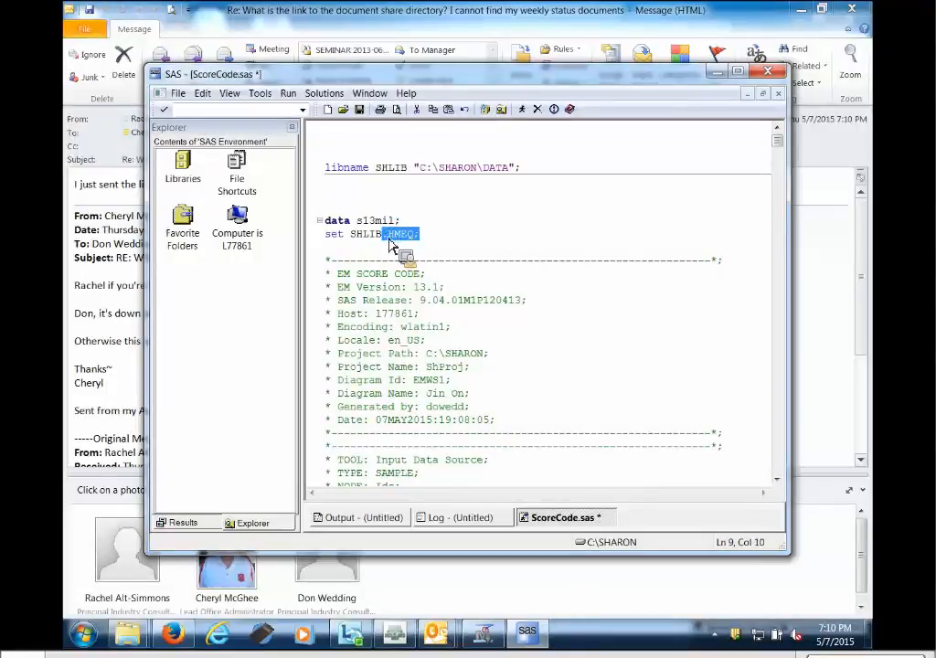
key("ctrl+End")
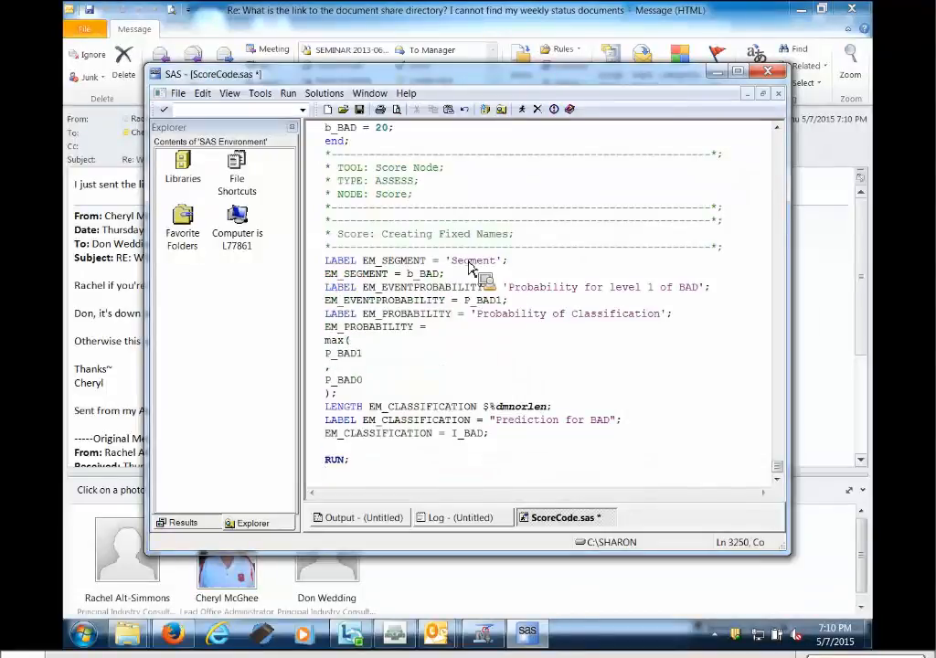
key("Page_Up")
key("Page_Up")
key("Page_Up")
key("Page_Up")
key("Page_Up")
key("Page_Up")
key("Page_Up")
key("Page_Up")
key("Page_Up")
key("Page_Up")
key("Page_Up")
key("Page_Up")
key("Page_Up")
key("Page_Up")
key("Page_Up")
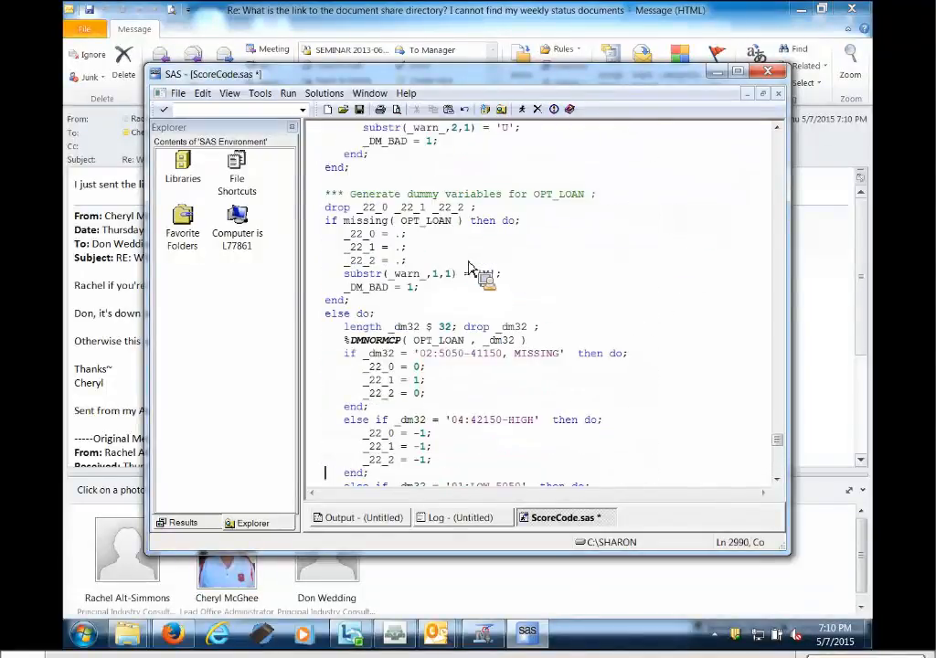
key("Page_Up")
key("Page_Up")
key("Page_Up")
key("Page_Up")
key("Page_Up")
key("Page_Up")
key("Page_Up")
key("Page_Up")
key("Page_Up")
key("Page_Up")
key("Page_Up")
key("Page_Up")
key("Page_Up")
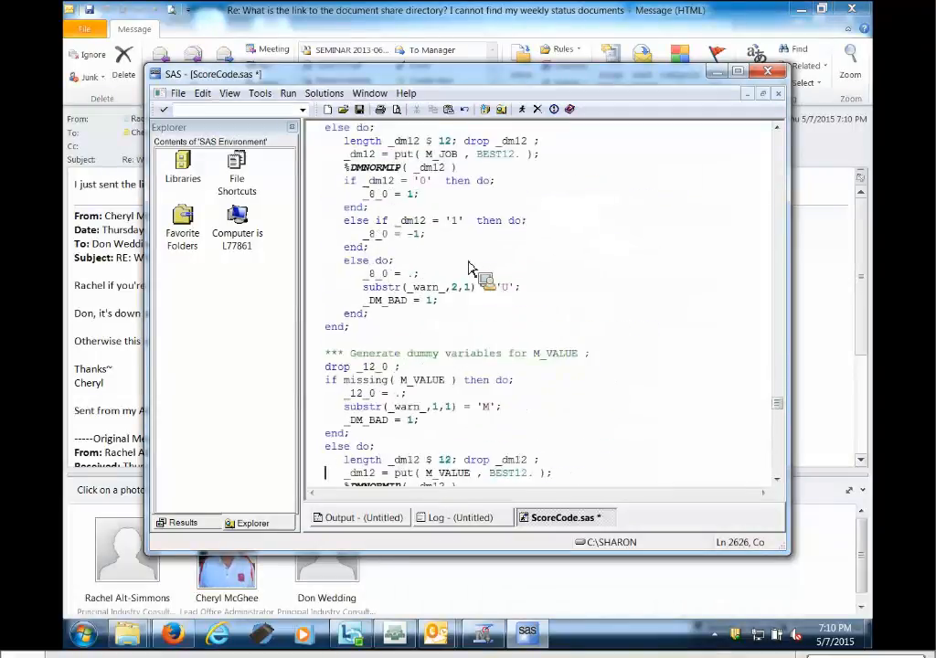
key("Page_Up")
key("Page_Up")
key("Page_Up")
key("Page_Up")
key("Page_Up")
key("Page_Up")
key("Page_Up")
key("Page_Up")
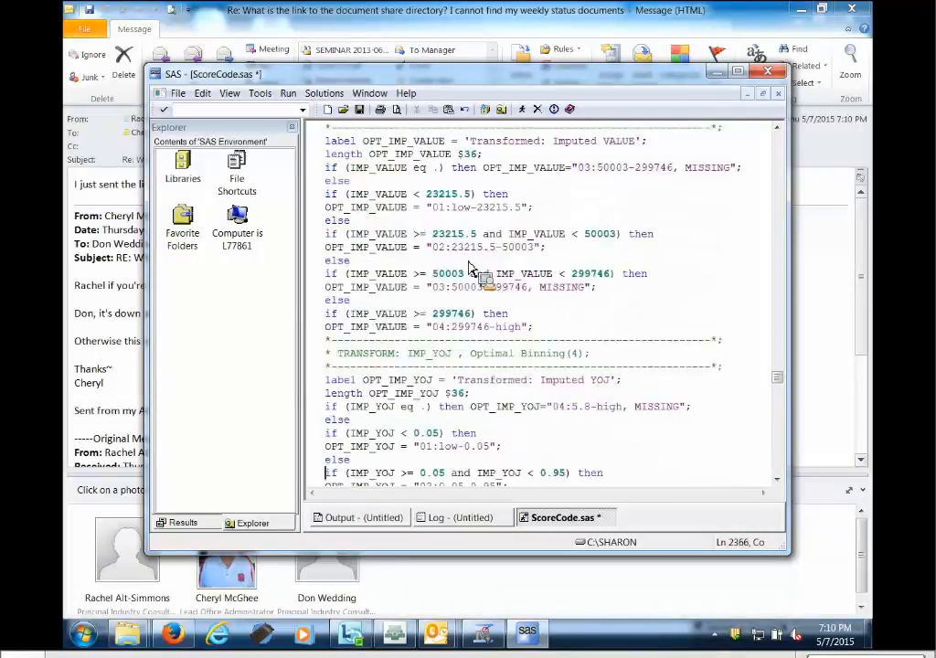
key("Page_Up")
key("Page_Up")
key("Page_Up")
key("Page_Up")
key("Page_Up")
key("Page_Up")
key("Page_Up")
key("Page_Up")
key("Page_Up")
key("Page_Up")
key("Page_Up")
key("Page_Up")
key("Page_Up")
key("Page_Up")
key("Page_Up")
key("Page_Up")
key("Page_Up")
key("Page_Up")
key("Page_Up")
key("Page_Up")
key("Page_Up")
key("Page_Up")
key("Page_Up")
key("Page_Up")
key("Page_Up")
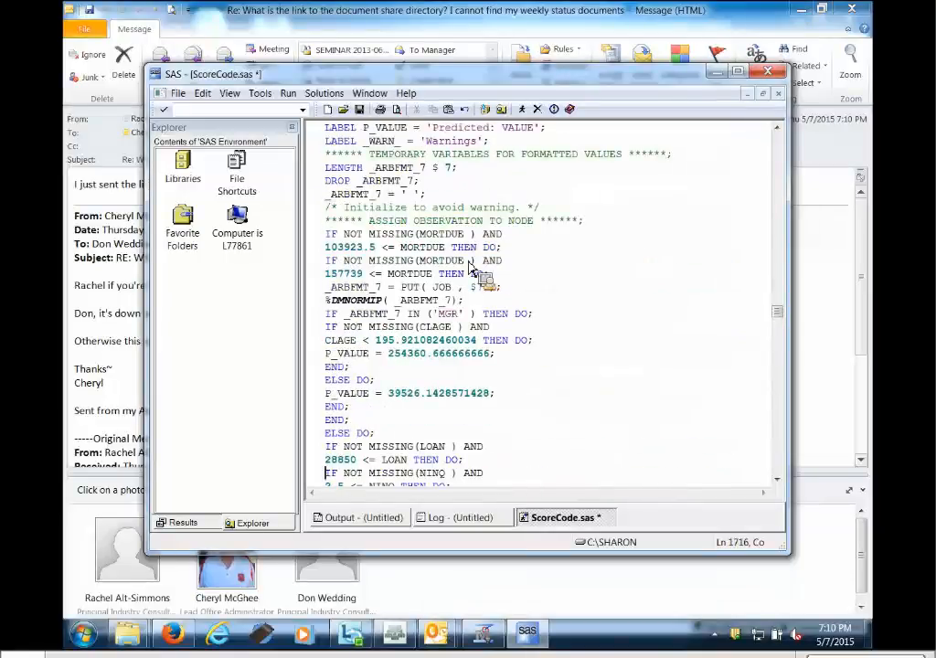
key("Page_Up")
key("Page_Up")
key("Page_Up")
key("Page_Up")
key("Page_Up")
key("Page_Up")
key("Page_Up")
key("Page_Up")
key("Page_Up")
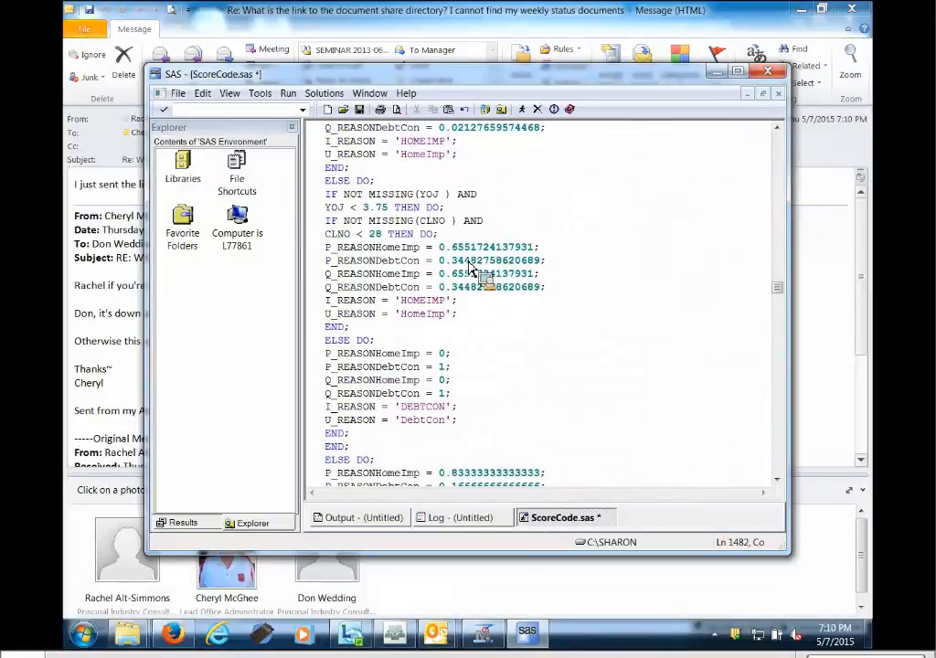
Add blank lines after the final RUN statement and begin a PROC PRINT statement there.
key("ctrl+End")
key("Return")
key("Return")
key("Return")
key("Return")
key("Return")
key("Up")
key("Up")
key("Up")
type("PROC PRINT")
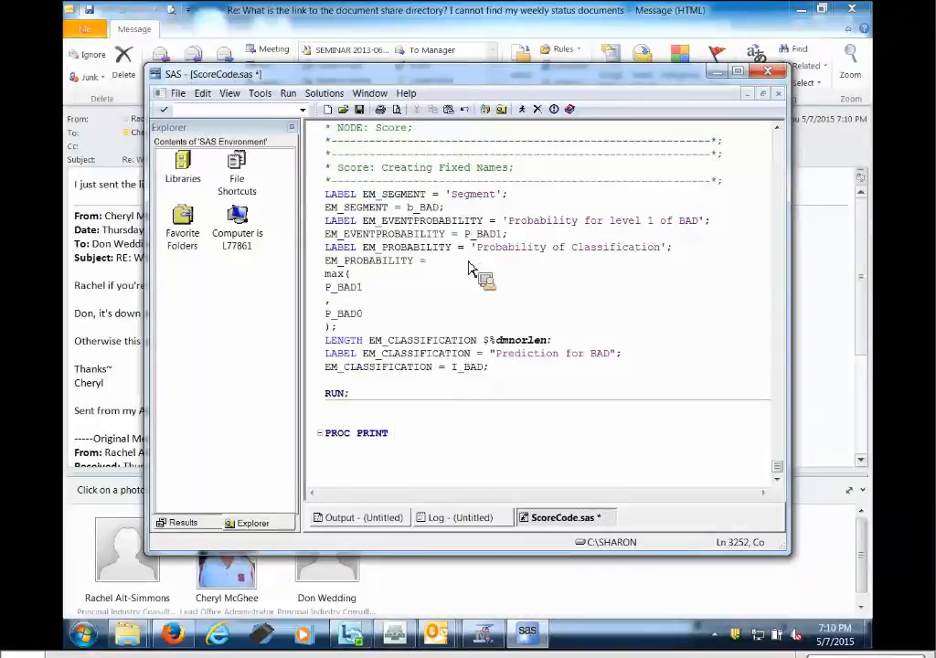
Complete the PROC PRINT statement with DATA=s13mil(OBS=10); and end it with a RUN; statement on the following line.
key("ctrl+Home")
left_click_drag(357, 221, 564, 359)
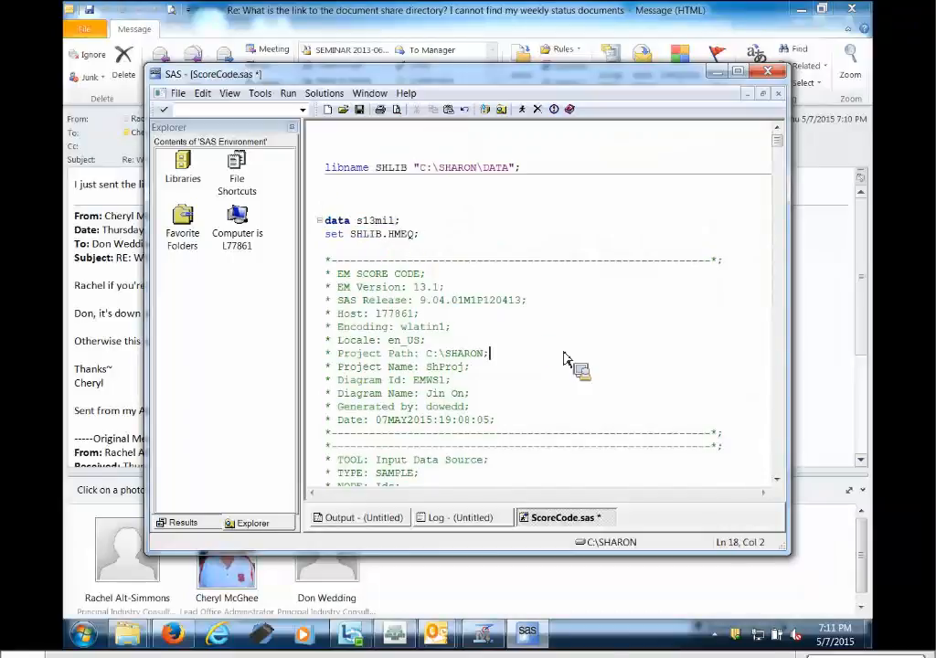
key("ctrl+End")
key("BackSpace")
key("BackSpace")
key("BackSpace")
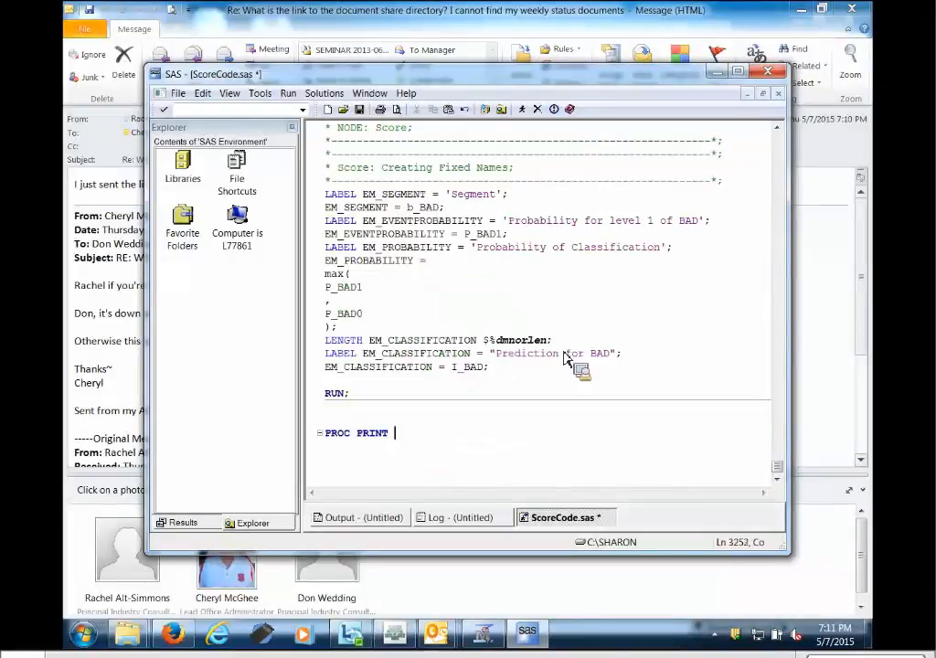
type("DATA=s13mil(O")
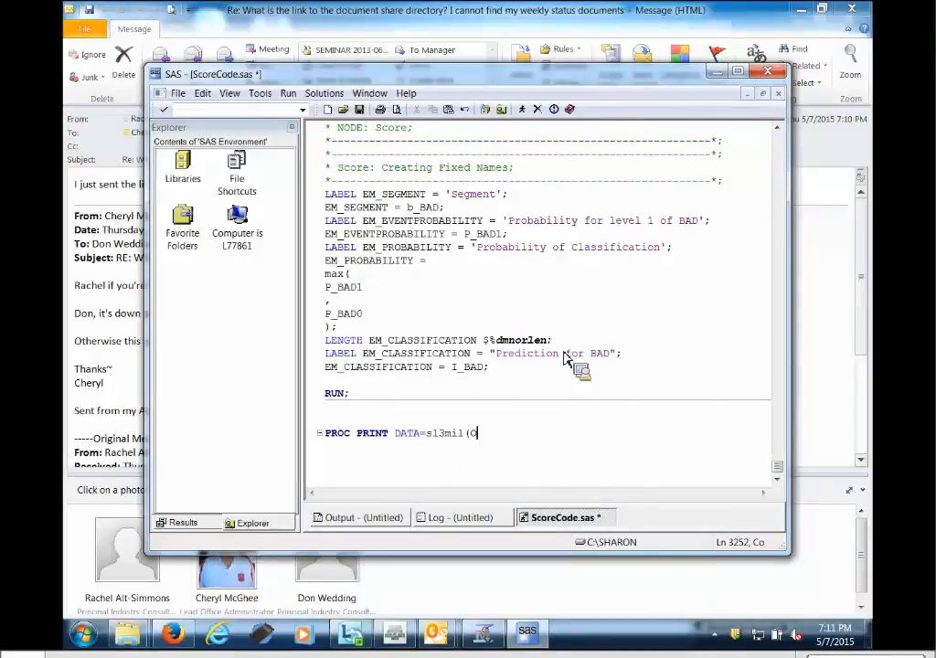
type("BS=10);")
key("Return")
type("RUN;")
key("Return")
key("Return")
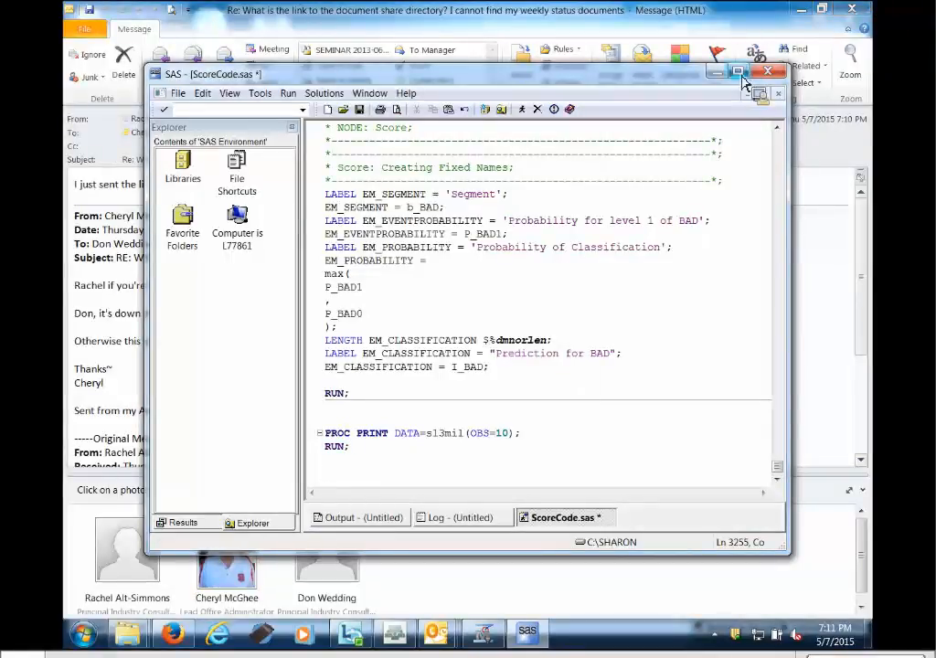
Save and submit the complete ScoreCode.sas program, and examine the predicted probability and EM_ score columns in the printed results.
double_click(600, 73)
left_click(274, 43)
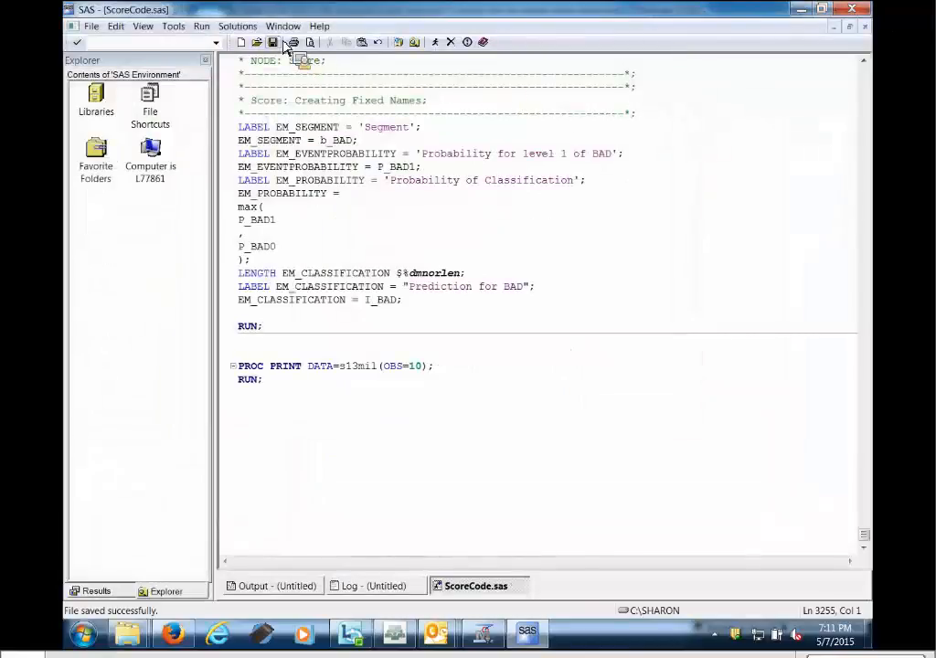
left_click(435, 42)
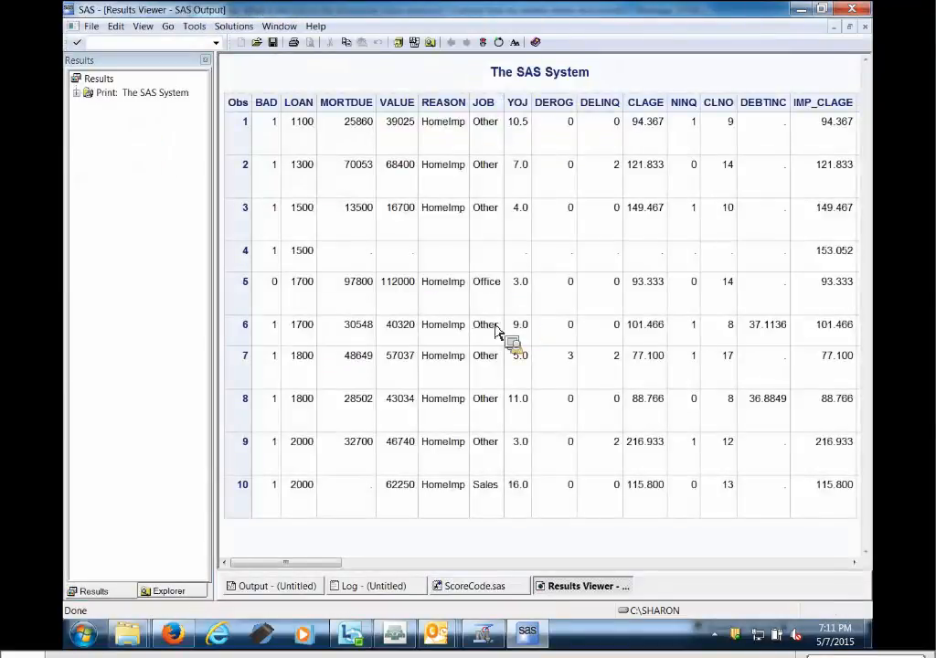
left_click_drag(254, 569, 731, 585)
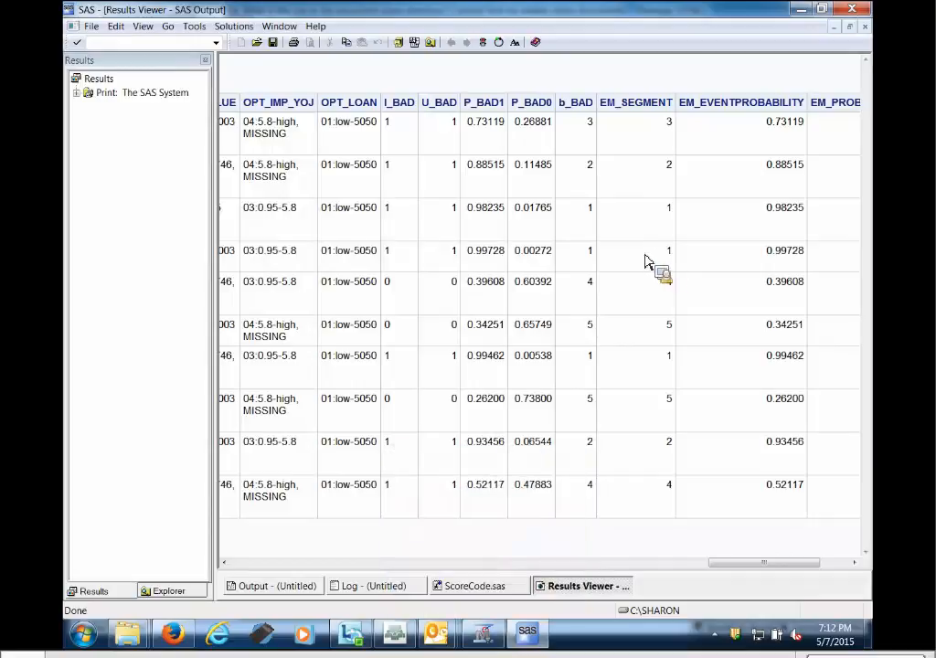
End the SAS session and close the e-mail message window behind it.
left_click(859, 11)
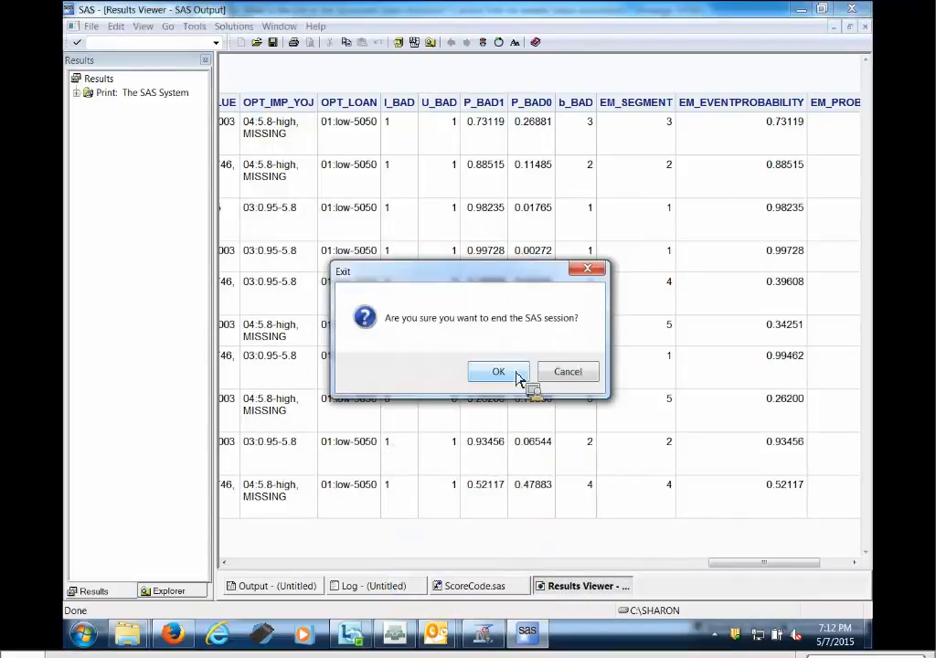
left_click(508, 375)
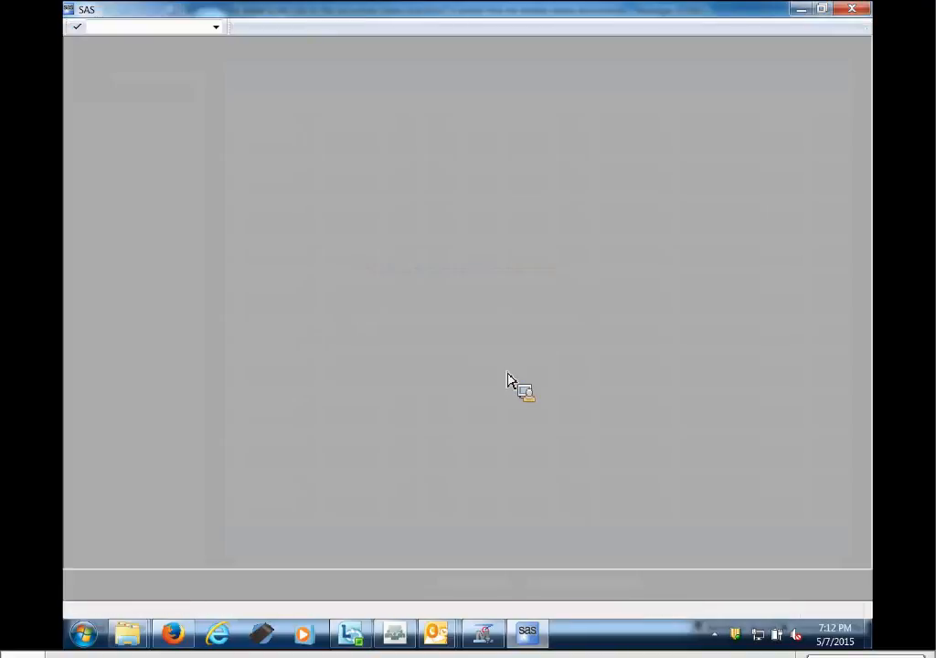
left_click(856, 12)
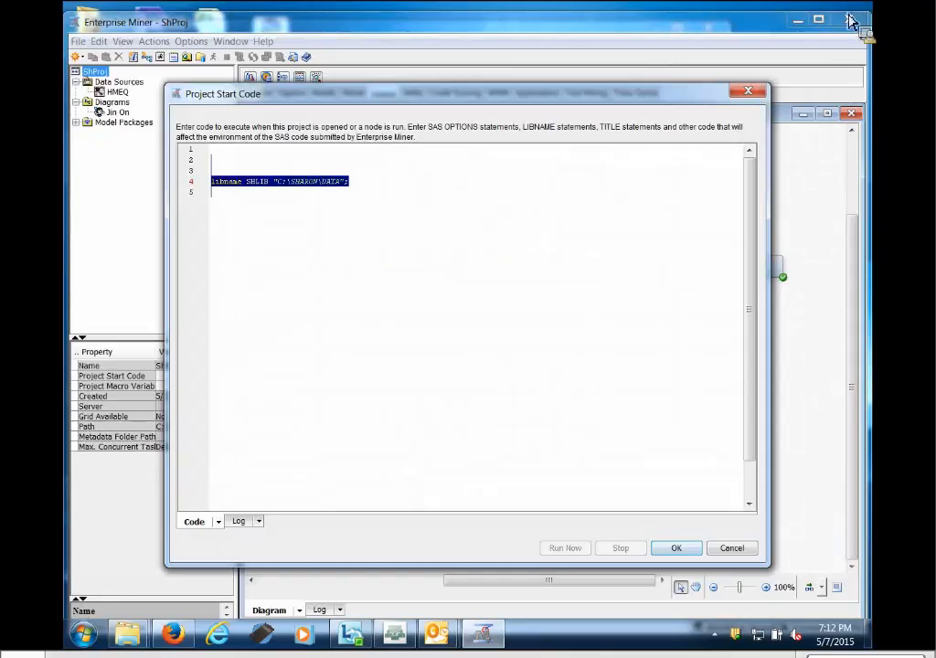
Close the Project Start Code window and exit Enterprise Miner.
left_click(748, 90)
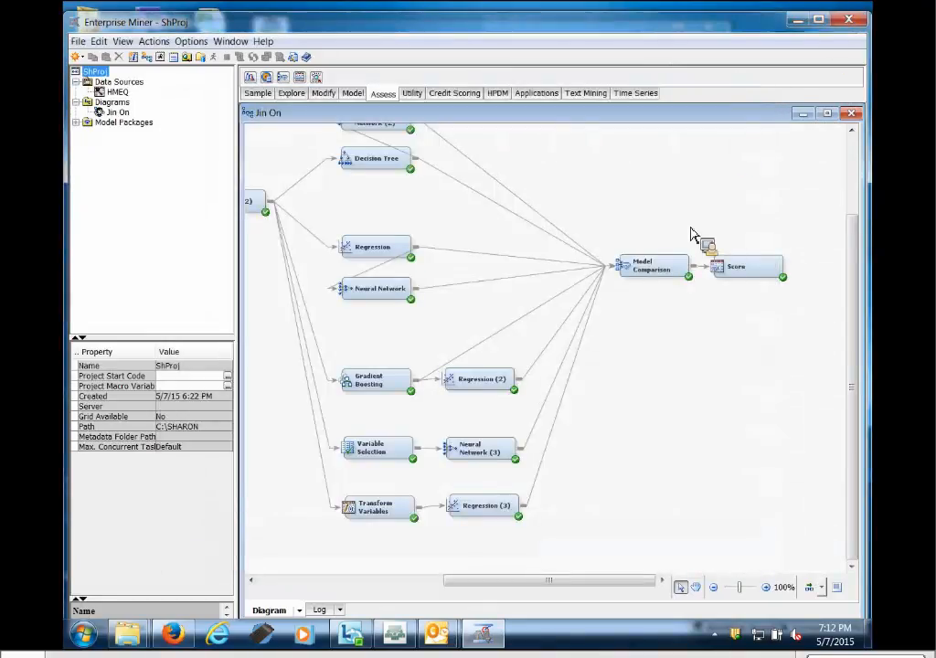
left_click(849, 19)
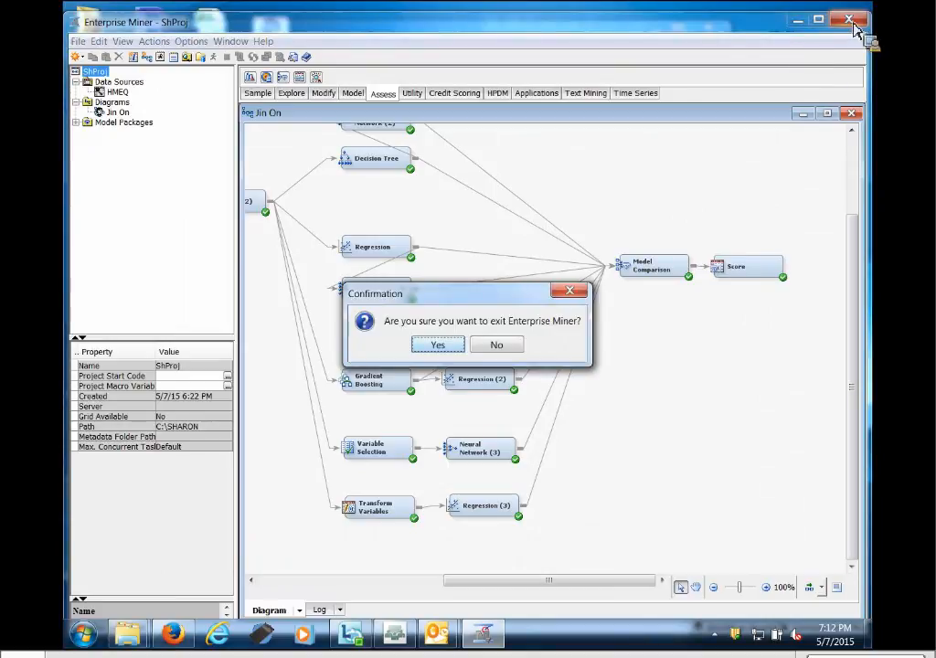
left_click(450, 345)
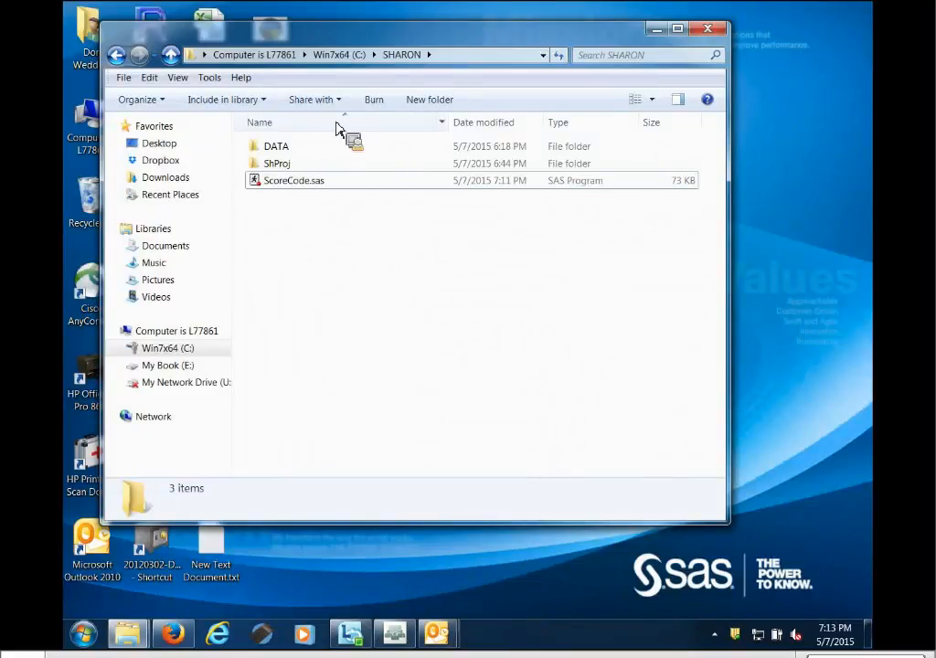
left_click_drag(367, 44, 408, 46)
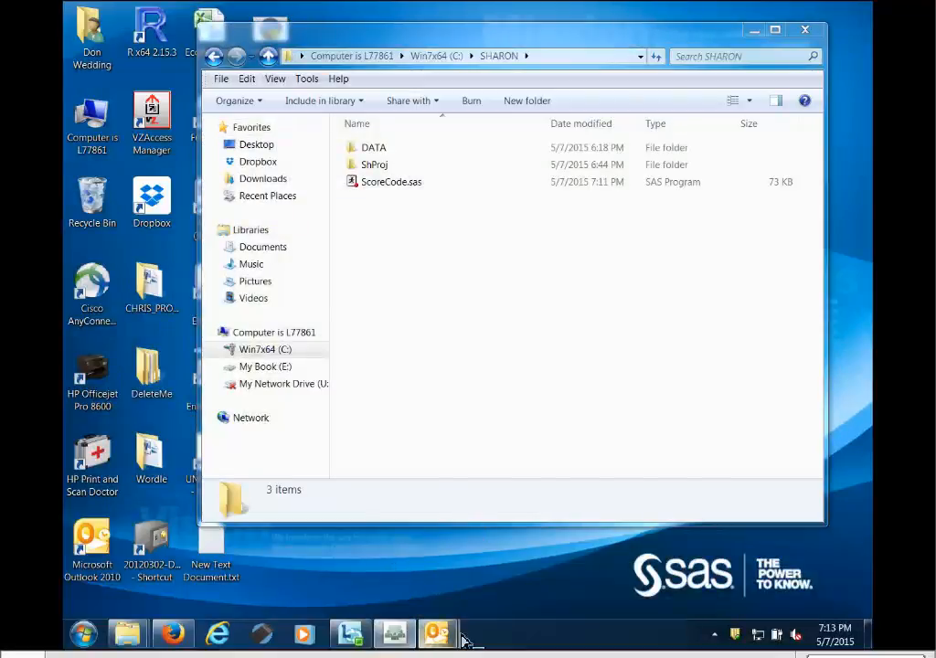
right_click(398, 633)
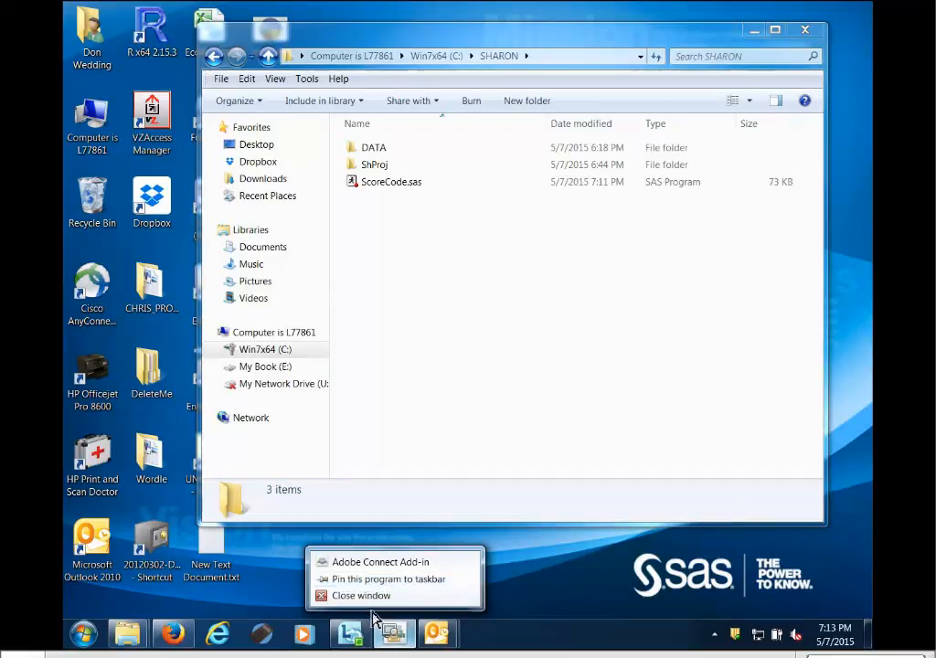
left_click(396, 635)
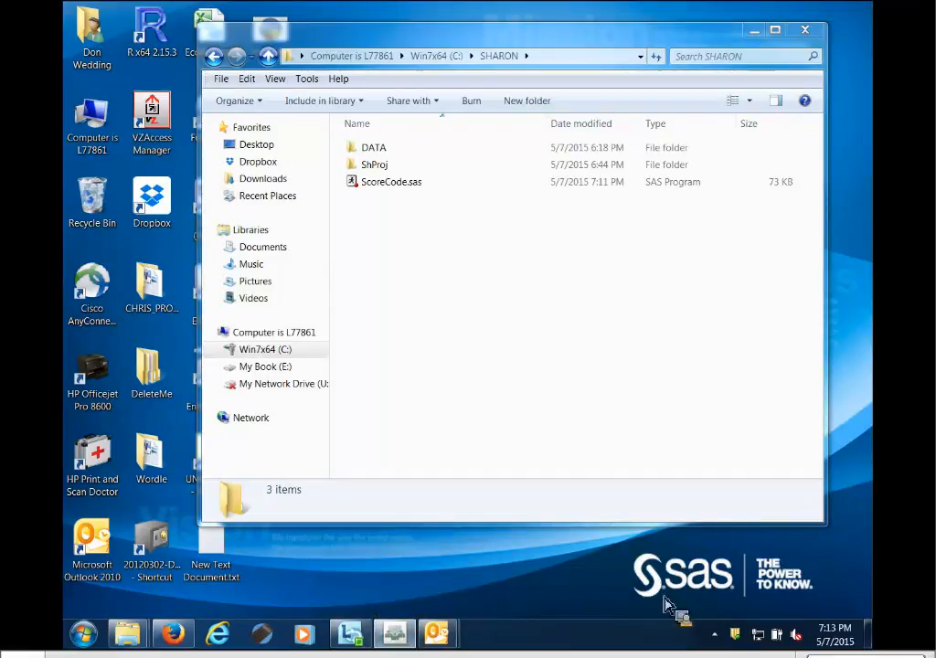